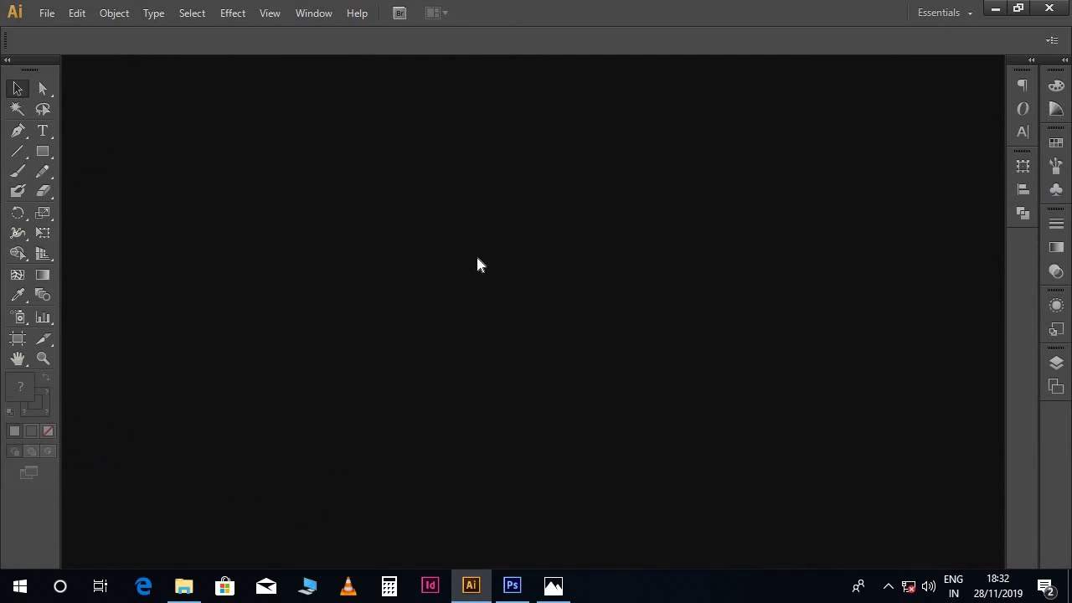
Start a new document named 'bi-fold brochure' sized 11.25 × 8.75 in.
click(47, 14)
click(70, 35)
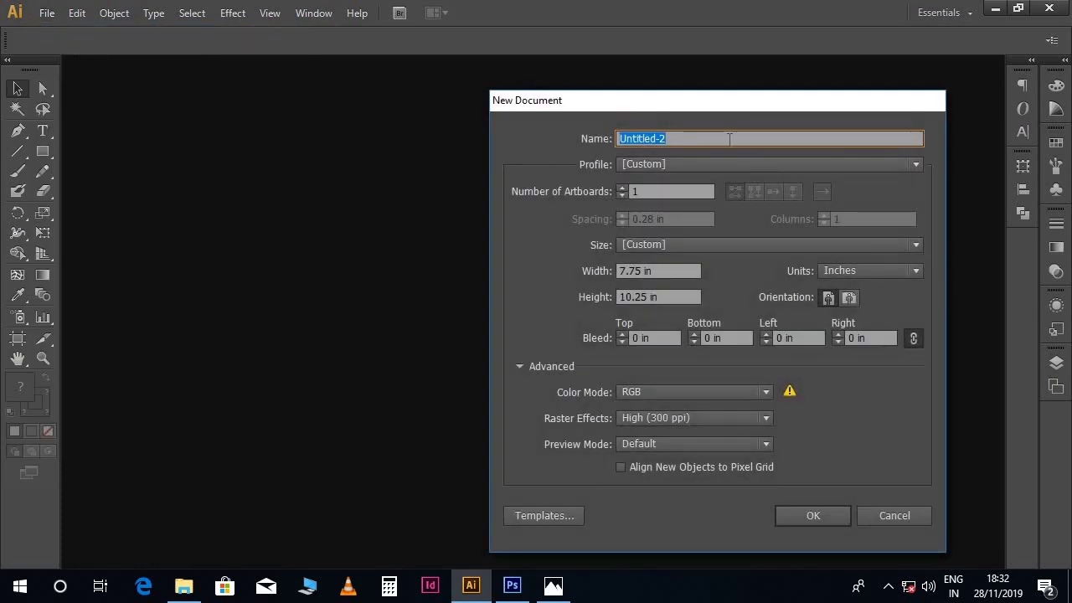
text(bi-fold brochure)
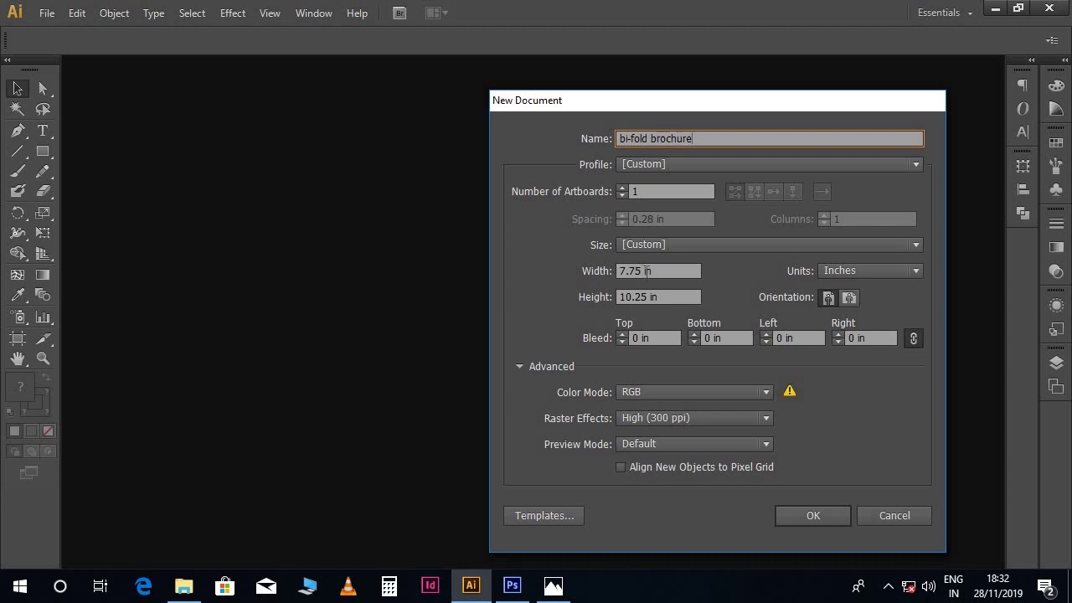
click(661, 273)
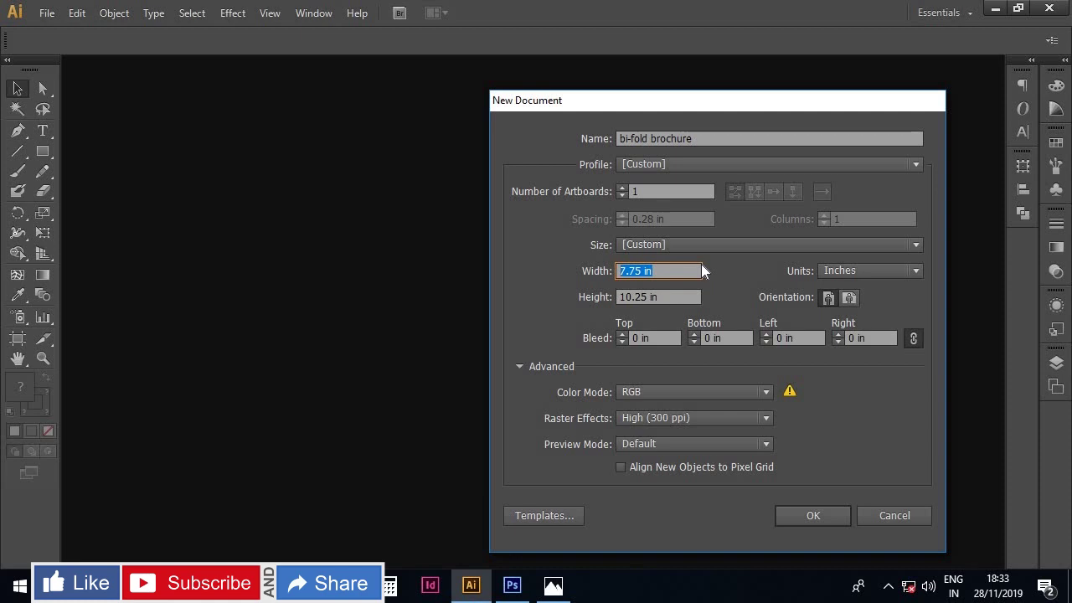
text(11.25)
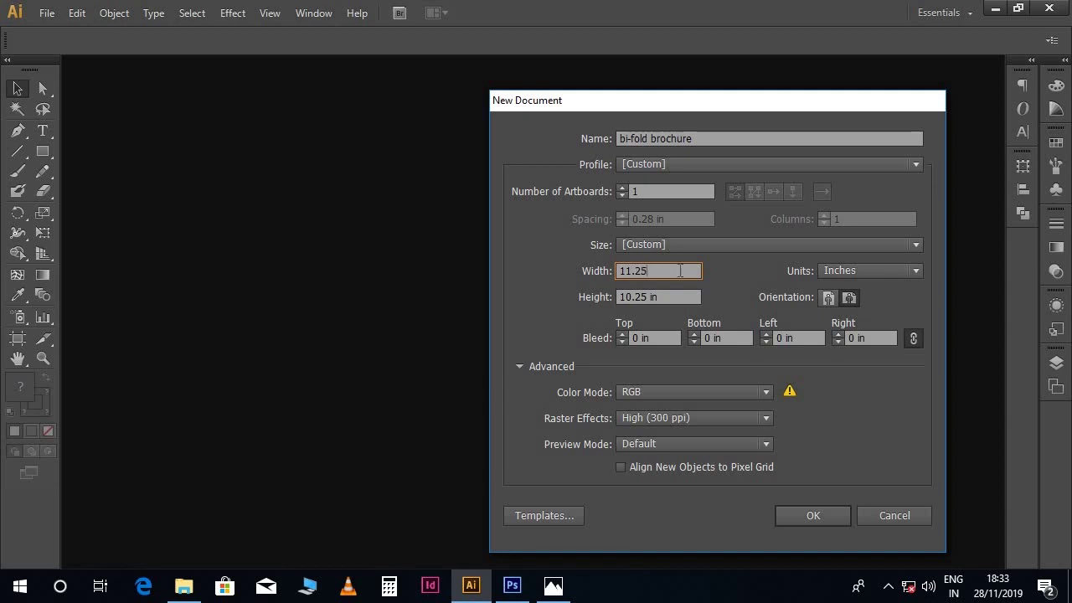
click(858, 270)
click(857, 269)
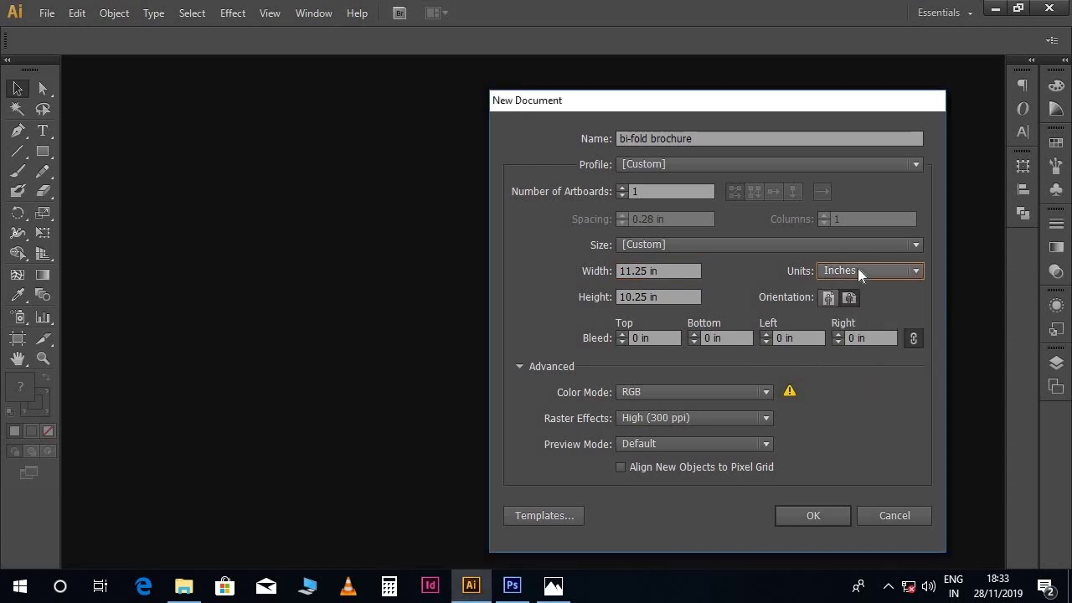
click(670, 297)
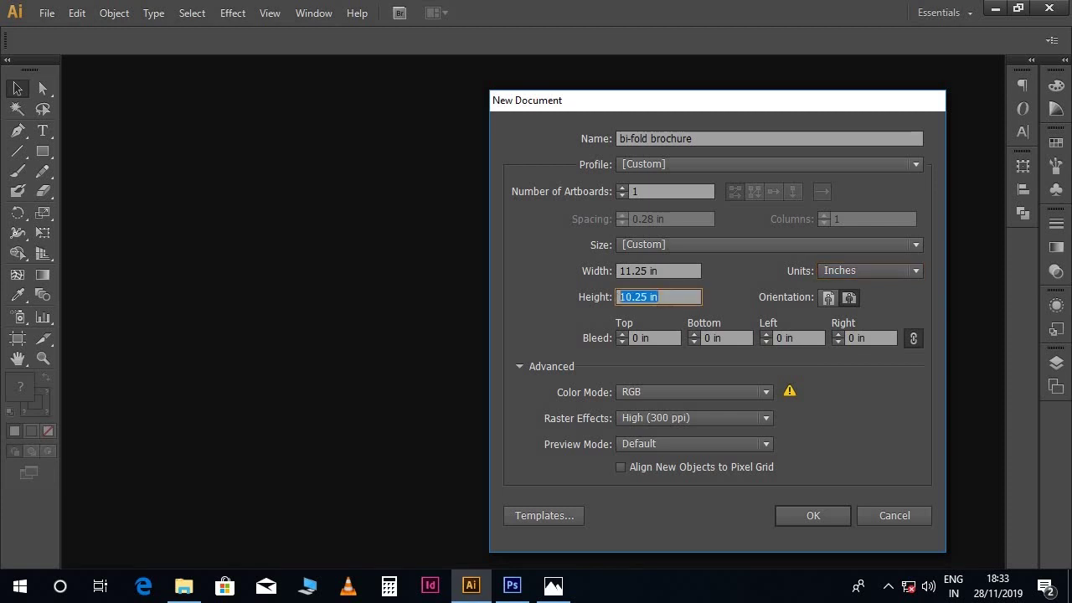
text(8.75)
Keep RGB colour mode and High (300 ppi) raster effects, and create the document.
click(684, 393)
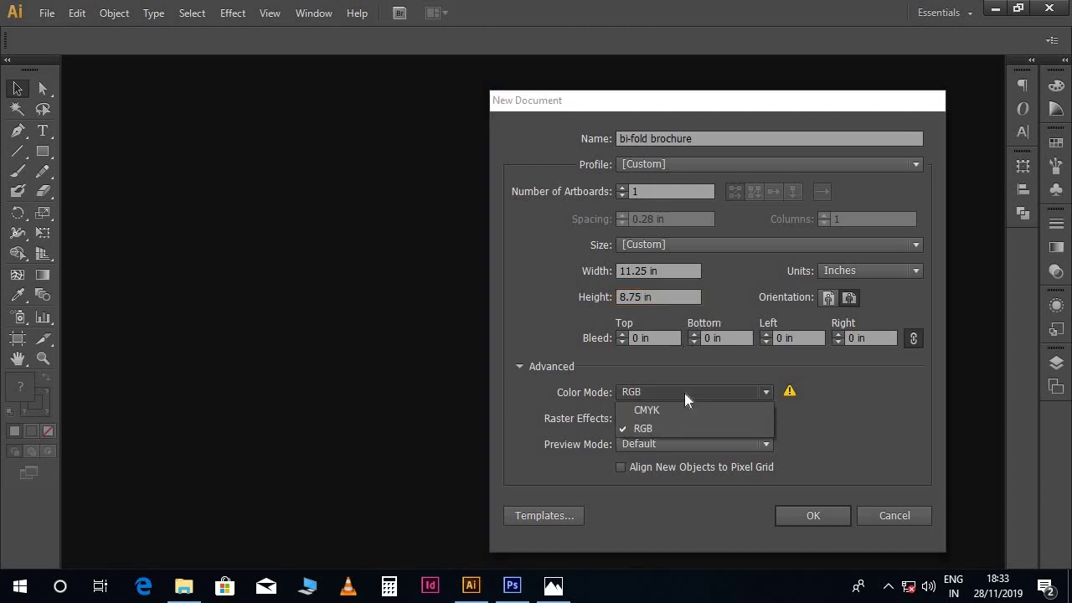
click(661, 430)
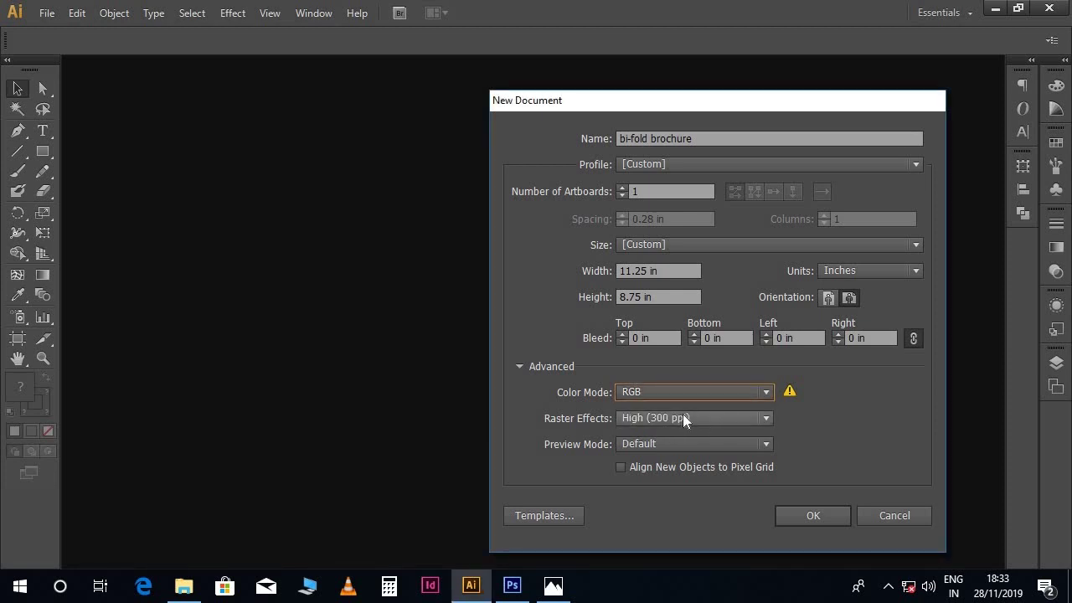
click(682, 415)
click(683, 416)
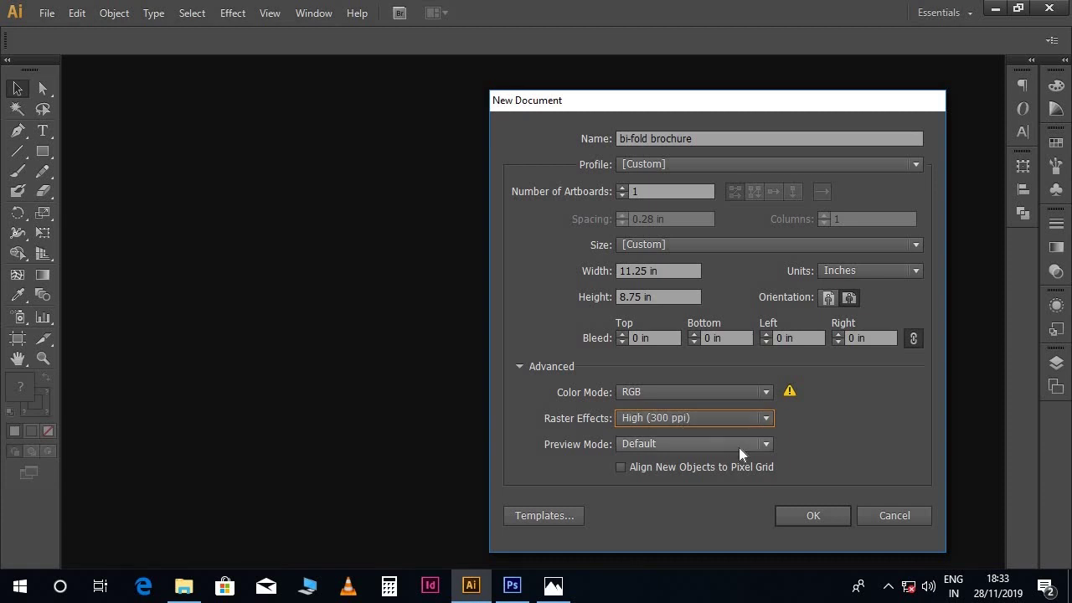
click(800, 516)
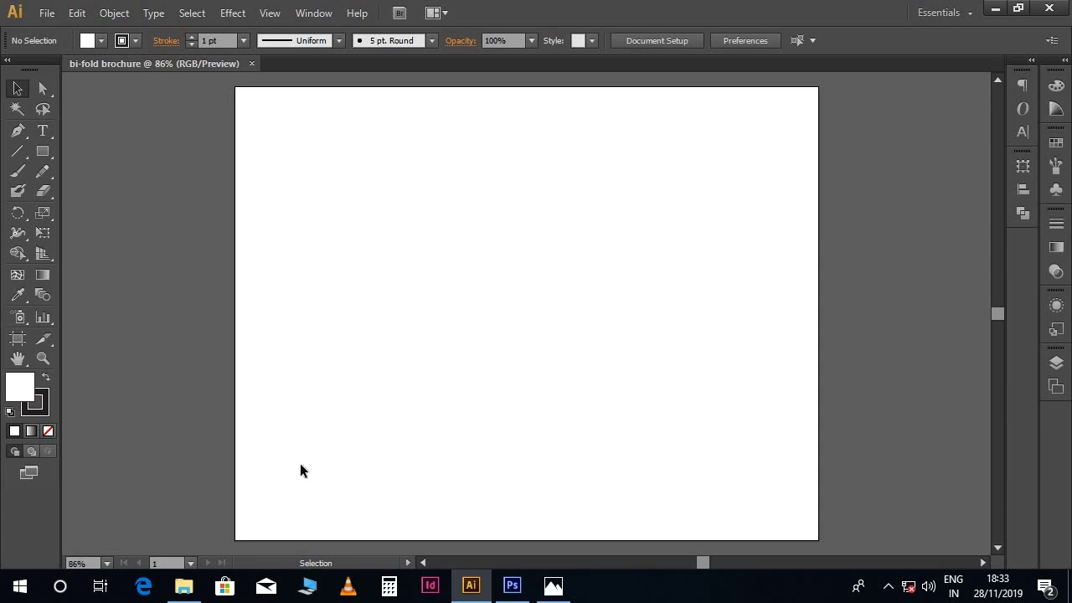
Preview template image A from the brochure template folder, then return to the document.
click(184, 584)
double_click(189, 213)
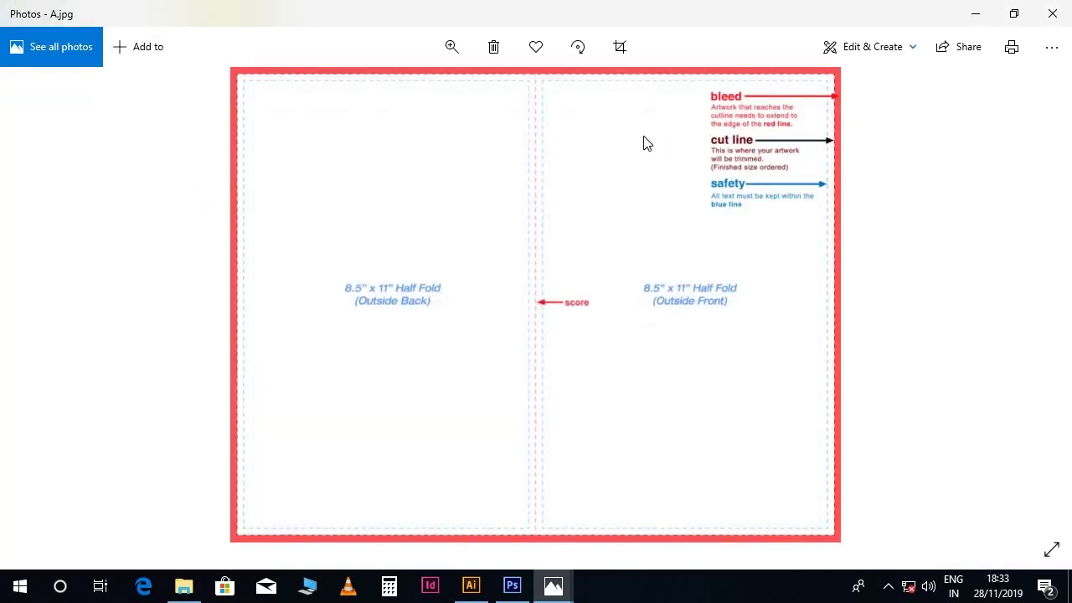
click(474, 583)
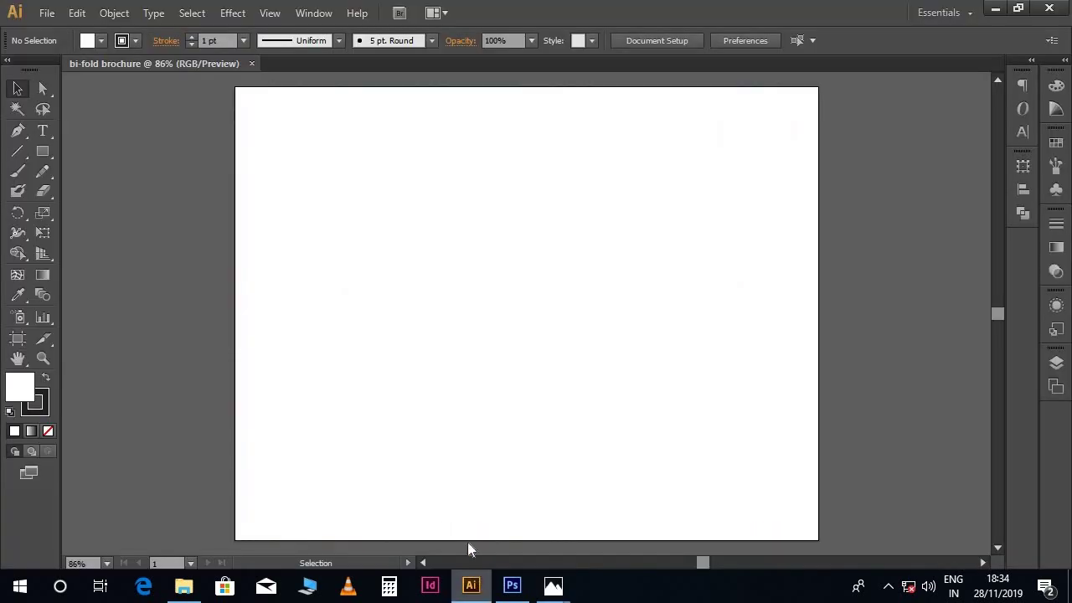
Place template image A.jpg across the artboard and deselect it.
click(44, 15)
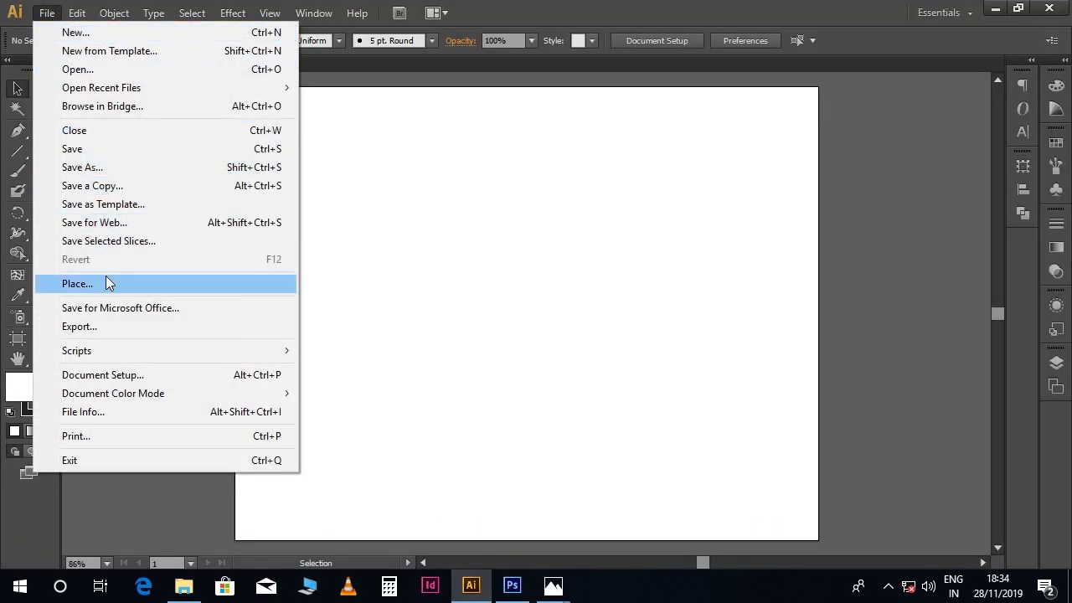
click(77, 283)
click(129, 126)
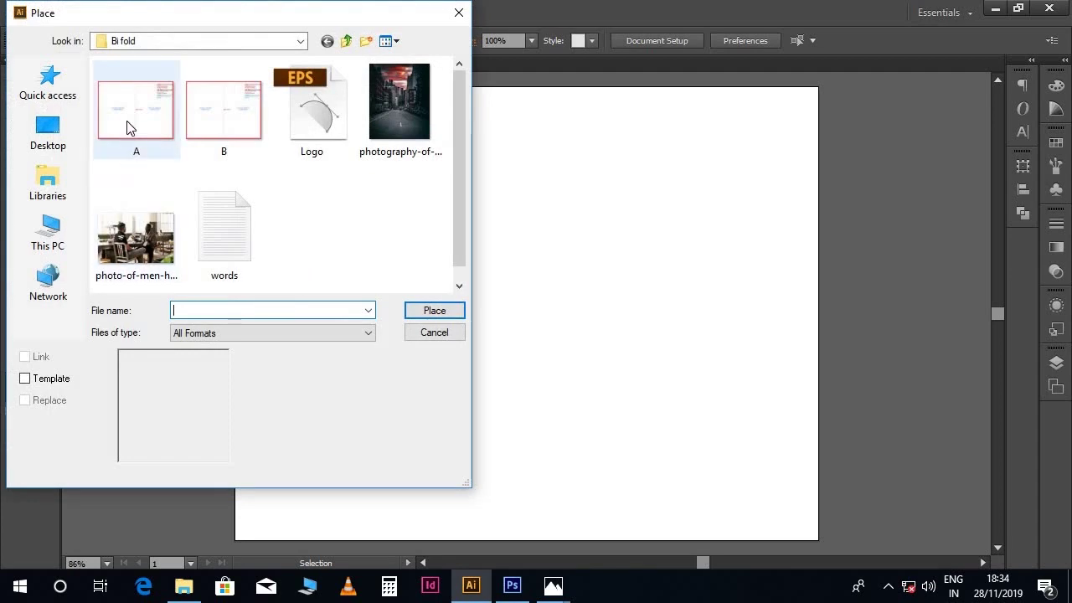
click(411, 311)
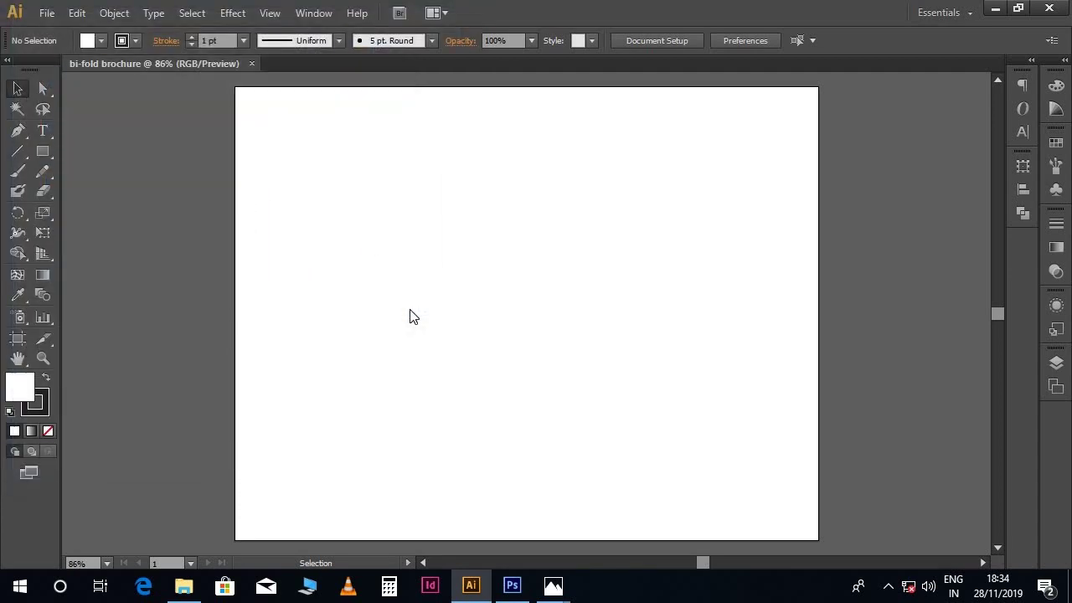
click(838, 299)
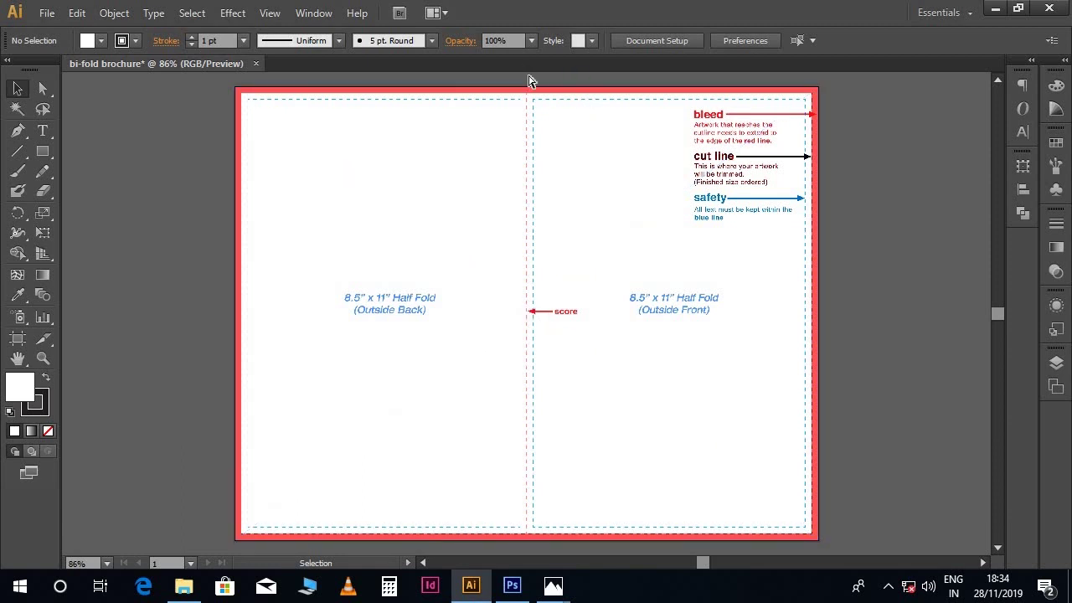
Show rulers and add guides on the top and left safety lines.
key(ctrl+r)
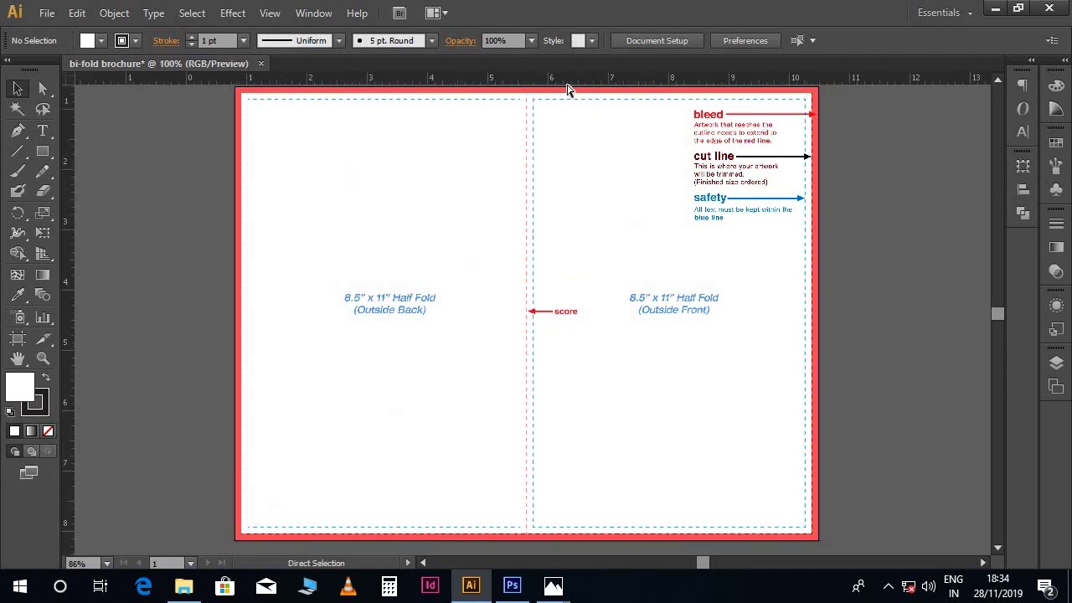
key(ctrl+equal)
scroll(577, 197, up, 5)
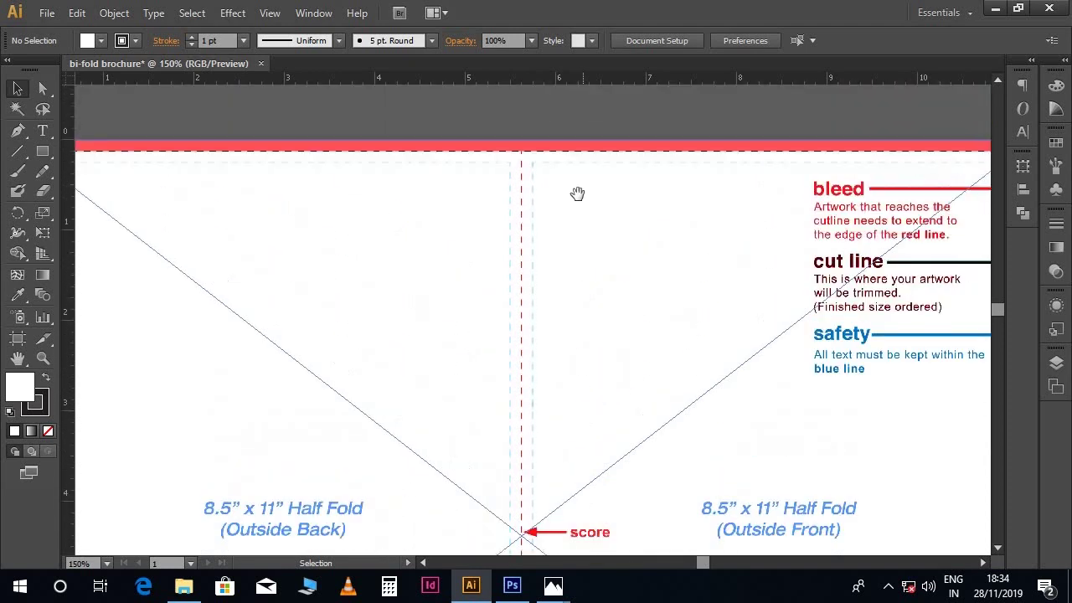
drag(577, 194, 569, 232)
key(ctrl+equal)
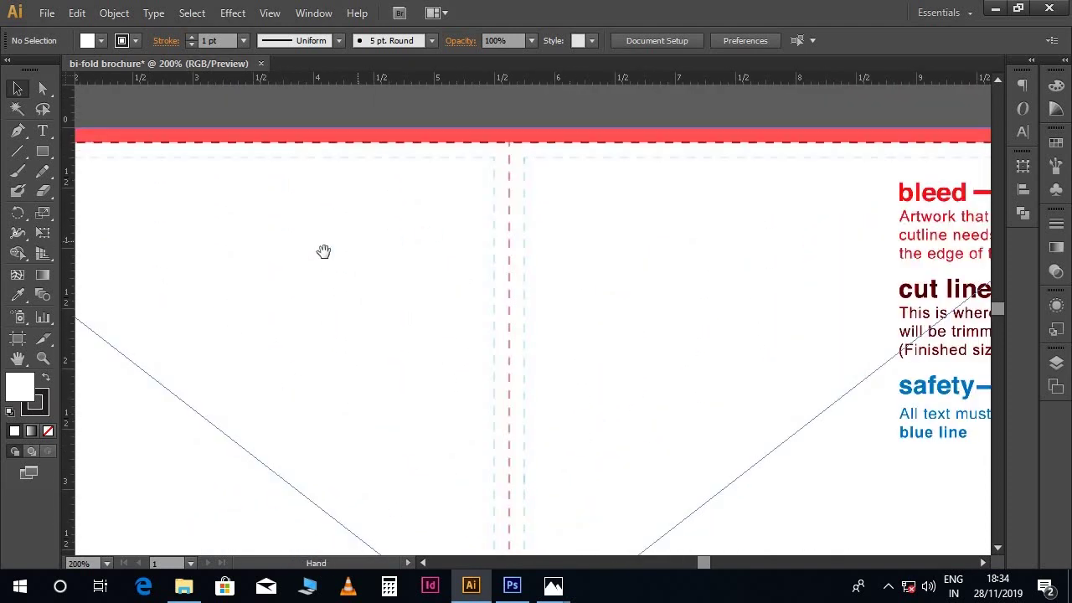
drag(336, 245, 821, 235)
key(ctrl+equal)
key(ctrl+equal)
drag(567, 234, 497, 292)
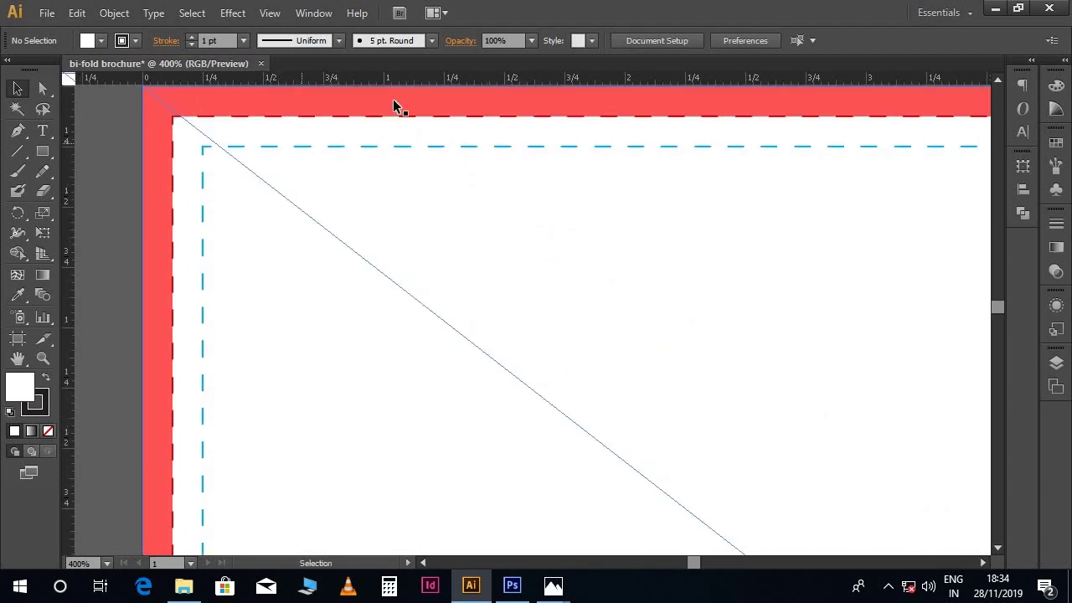
drag(407, 80, 407, 148)
drag(67, 248, 202, 280)
Add vertical guides left of, on, and right of the centre fold.
drag(713, 314, 196, 373)
drag(70, 319, 492, 395)
drag(372, 416, 521, 421)
drag(66, 355, 551, 373)
Add guides on the right and bottom safety lines, then view the whole artboard.
drag(352, 376, 223, 375)
scroll(528, 373, right, 15)
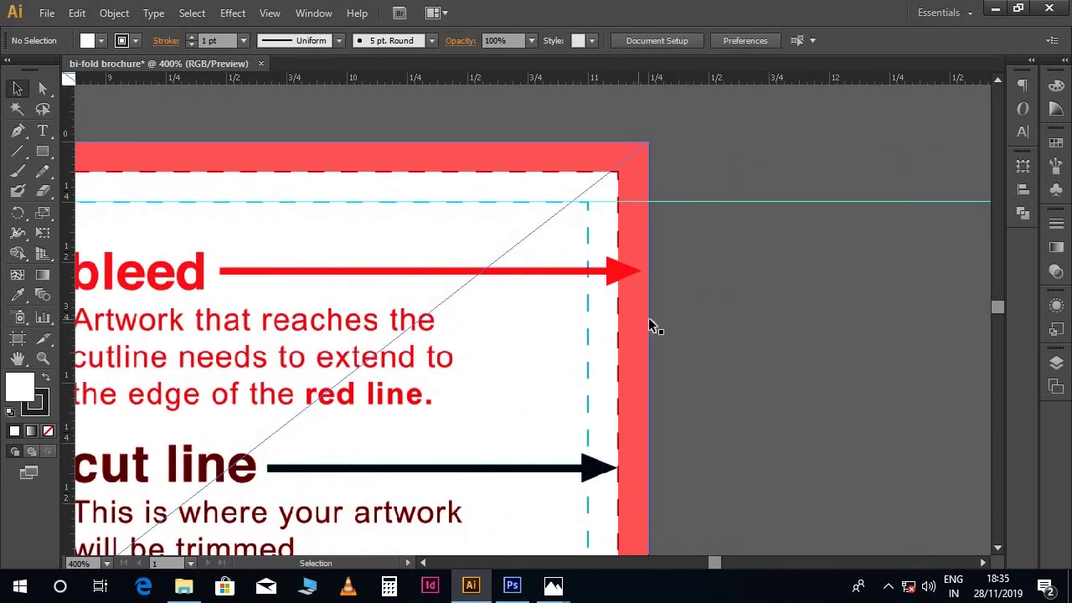
drag(65, 339, 588, 378)
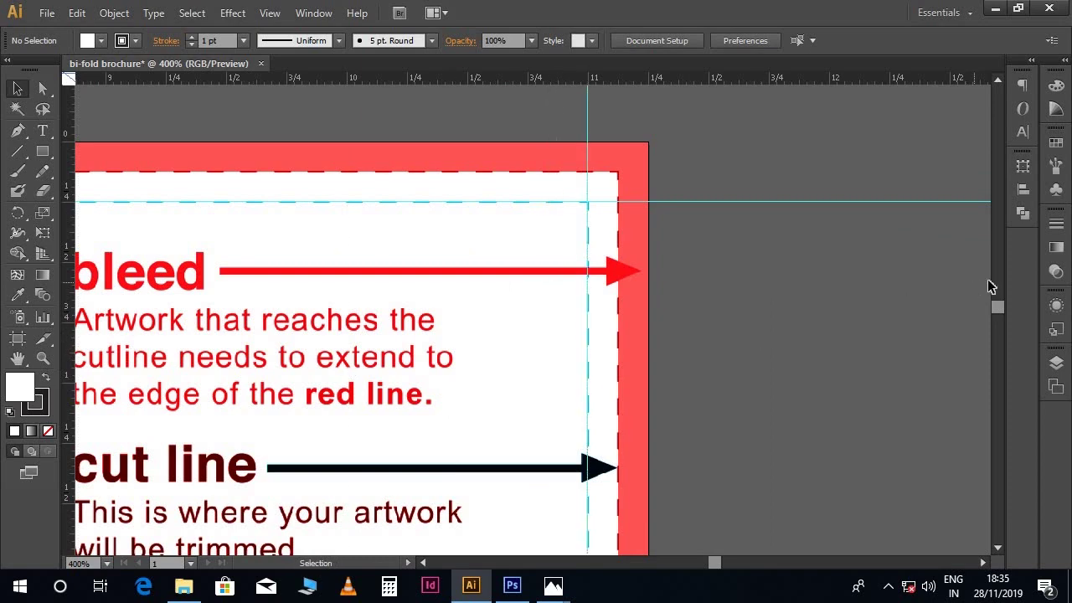
click(997, 324)
scroll(997, 325, down, 5)
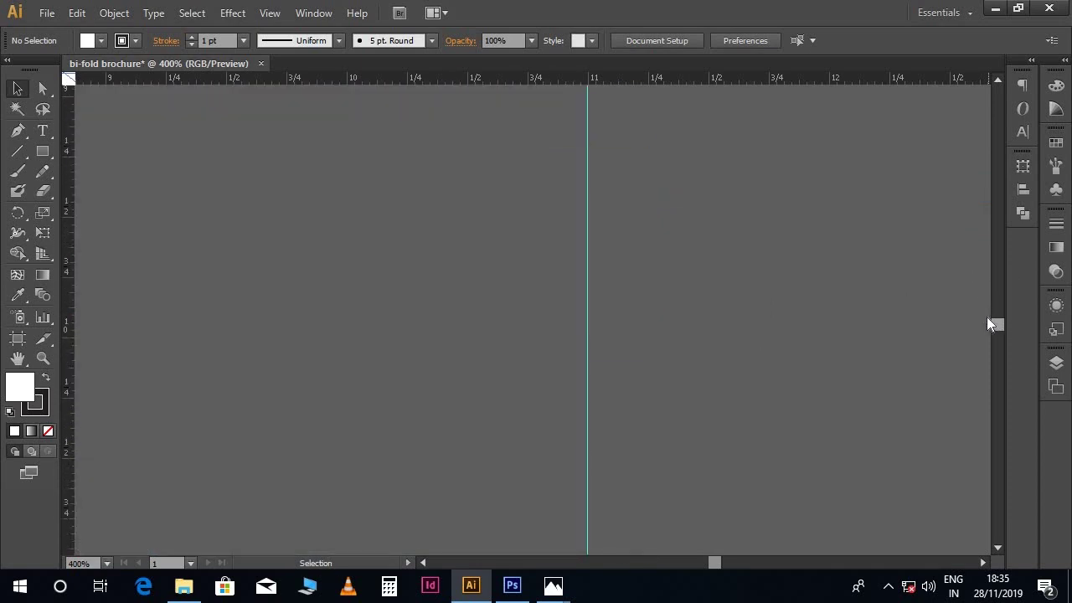
scroll(997, 325, up, 4)
scroll(763, 335, left, 5)
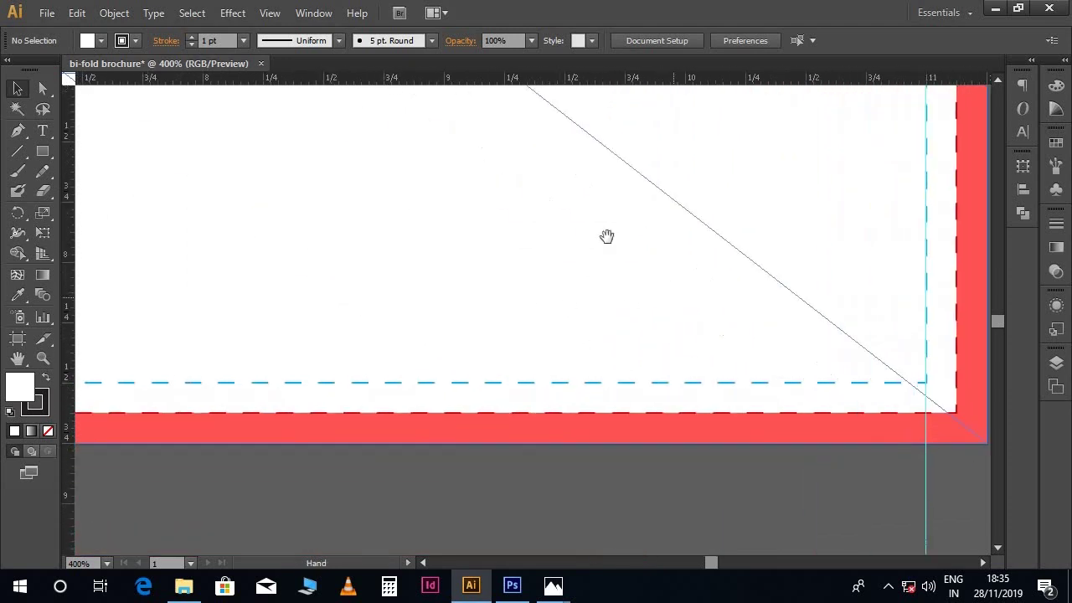
drag(469, 80, 500, 383)
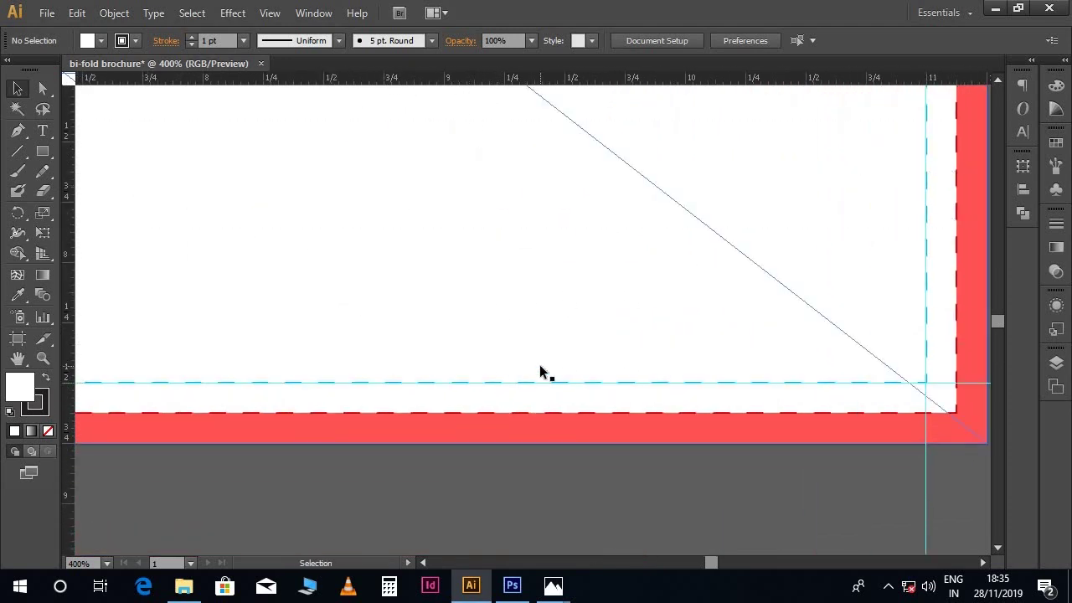
key(ctrl+minus)
key(ctrl+minus)
key(ctrl+minus)
key(ctrl+minus)
key(ctrl+minus)
key(ctrl+minus)
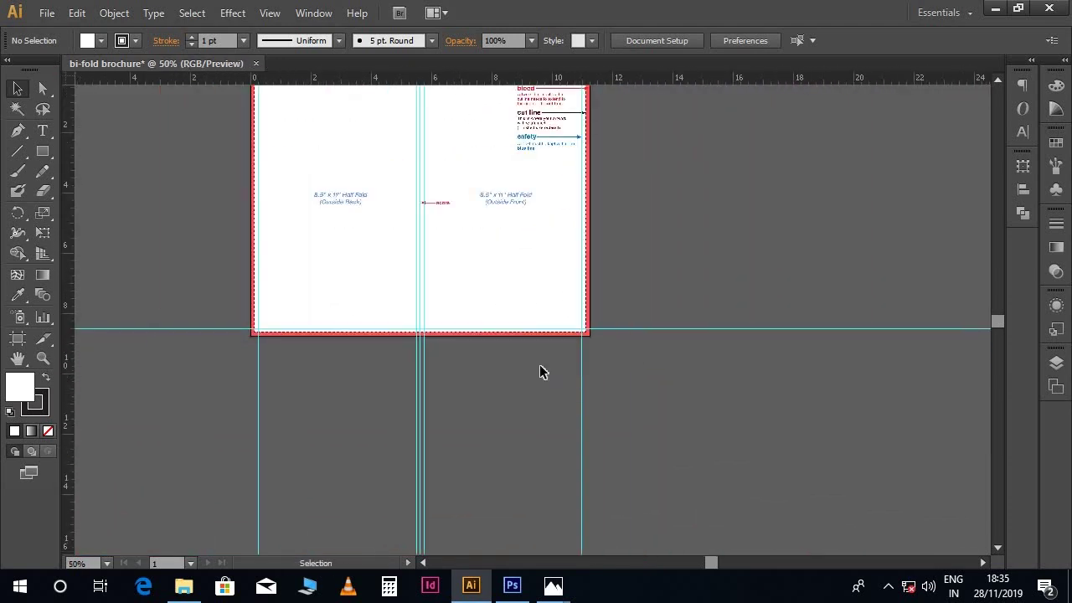
scroll(541, 370, up, 5)
drag(549, 350, 627, 239)
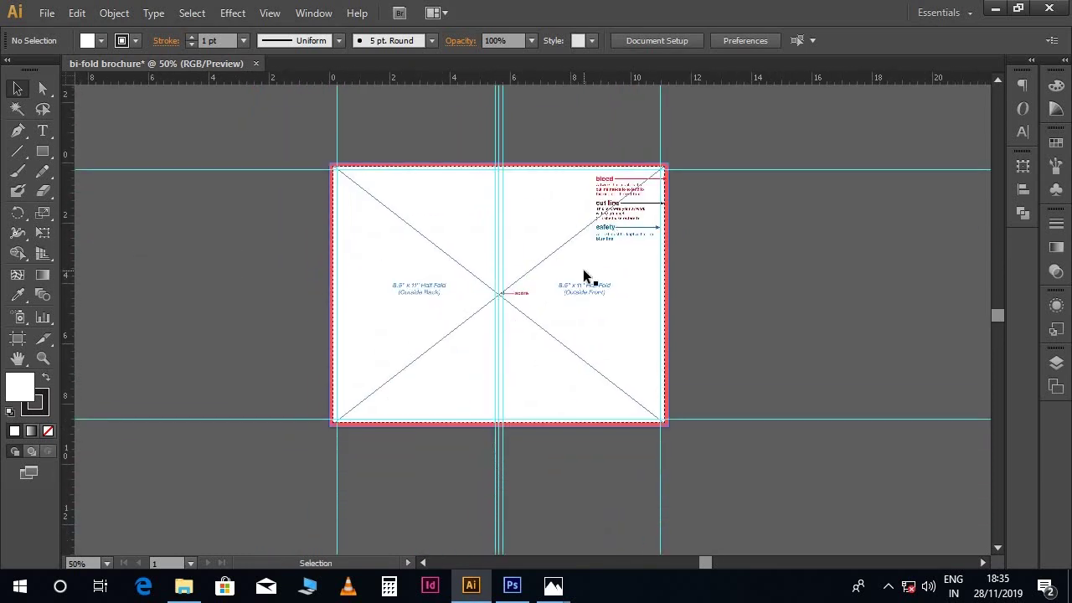
Delete the template image A, leaving the guides on a blank, zoomed-in artboard.
click(591, 276)
click(705, 313)
click(619, 314)
key(Delete)
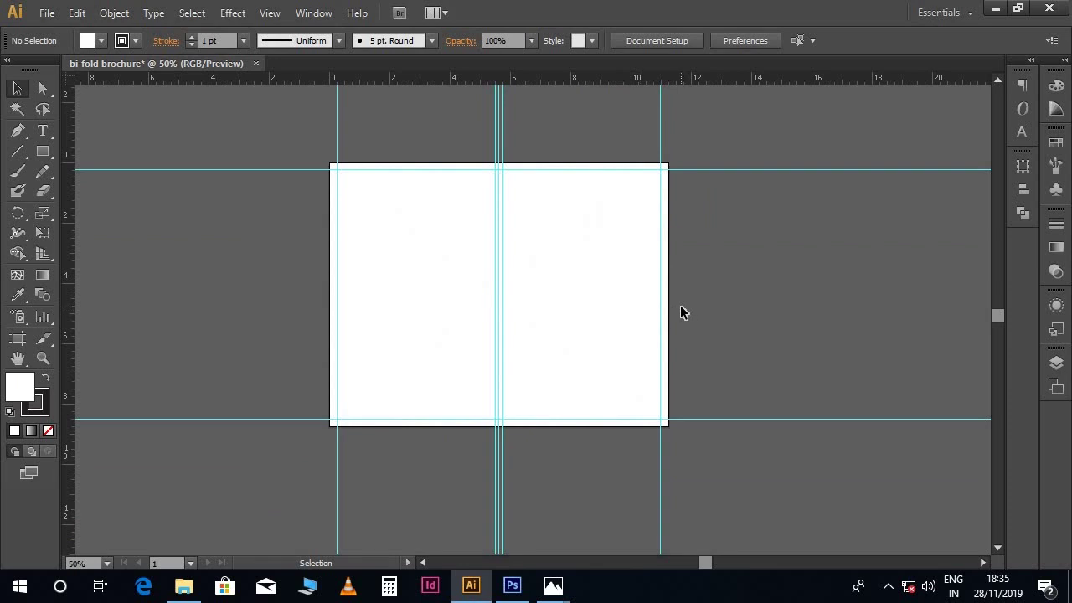
key(ctrl+equal)
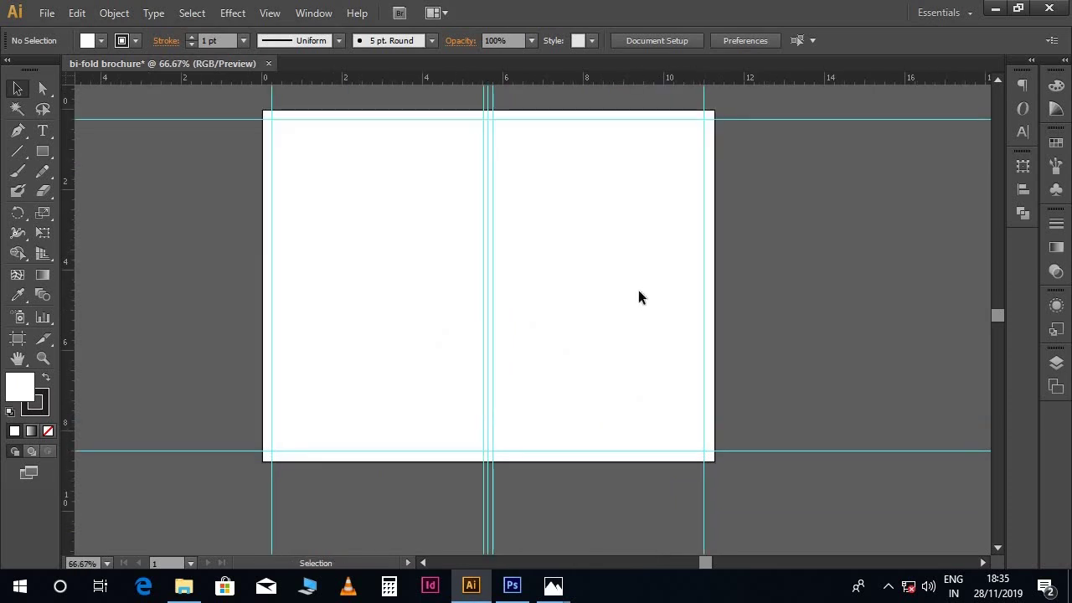
scroll(638, 298, up, 3)
drag(653, 296, 627, 259)
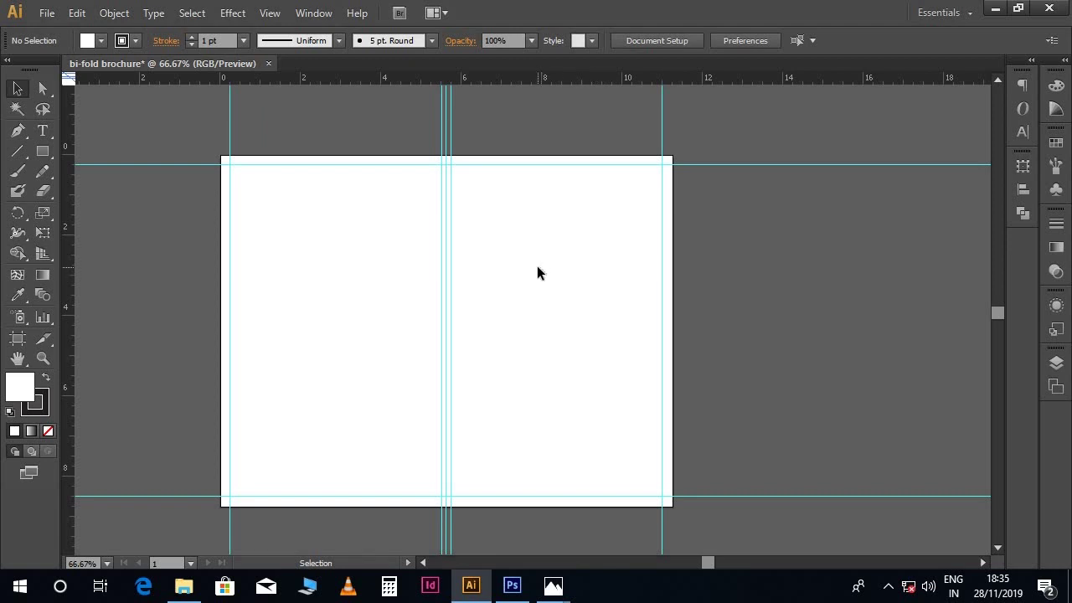
click(48, 18)
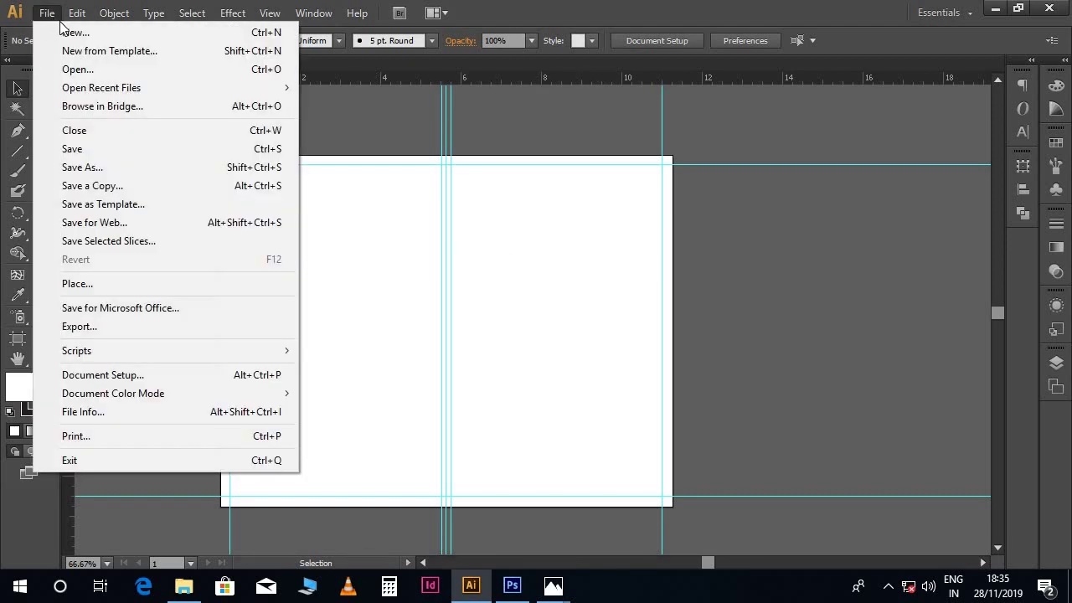
Place the dusk city street photo and scale it to about 5.6 × 7 in in the right panel.
click(106, 283)
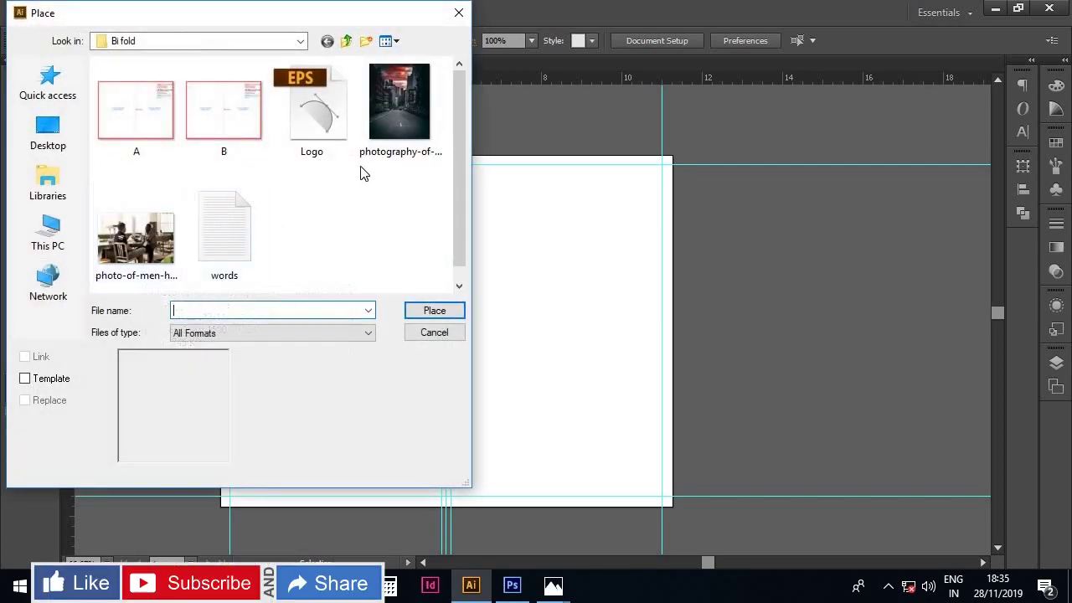
click(388, 134)
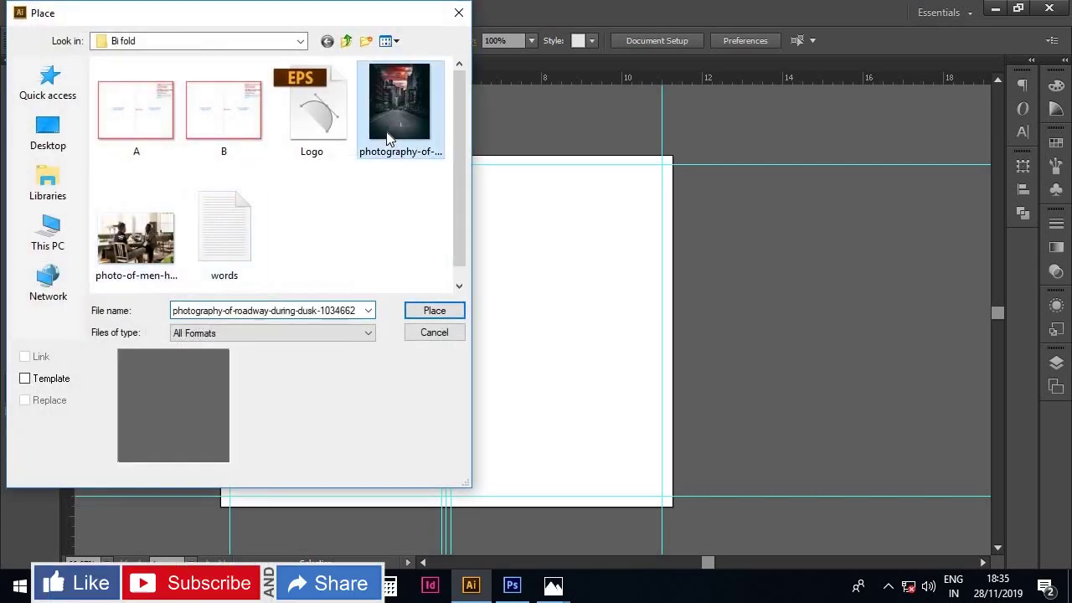
click(416, 310)
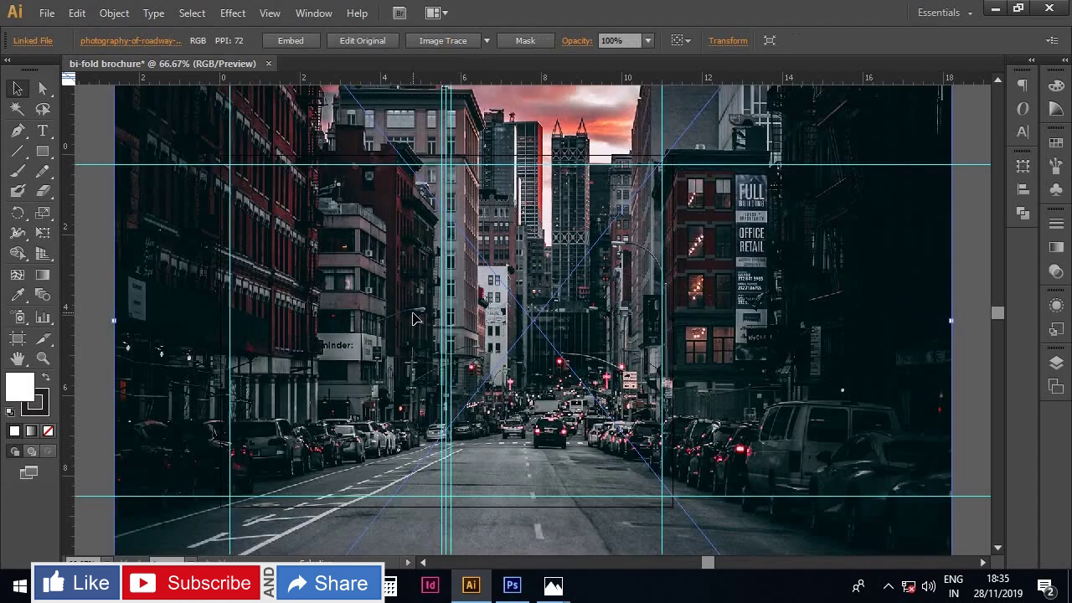
drag(194, 142, 280, 229)
key(e)
drag(254, 119, 515, 279)
drag(531, 207, 543, 209)
drag(709, 487, 671, 436)
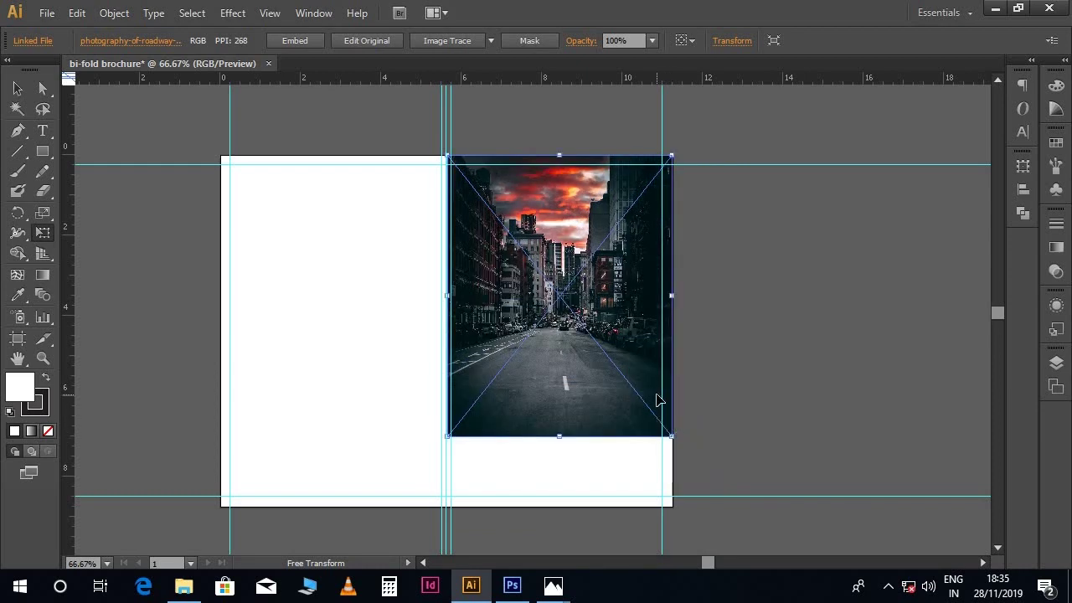
Align the photo's left edge exactly onto the fold guide.
key(ctrl+equal)
key(ctrl+equal)
scroll(682, 364, up, 3)
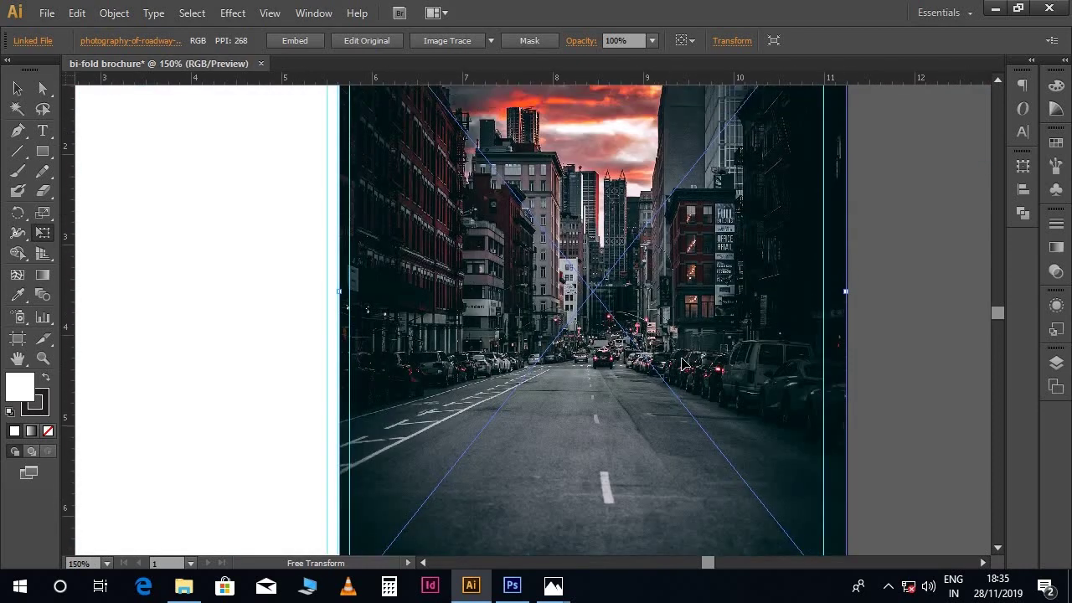
key(ctrl+equal)
key(ctrl+equal)
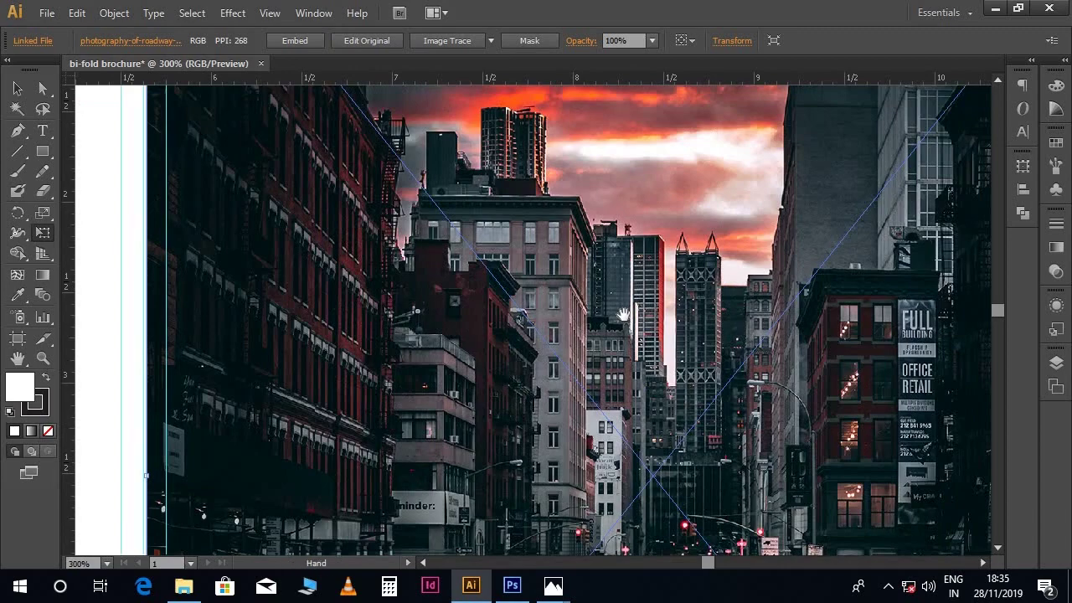
key(ctrl+equal)
key(v)
key(ctrl+shift+a)
scroll(380, 276, left, 3)
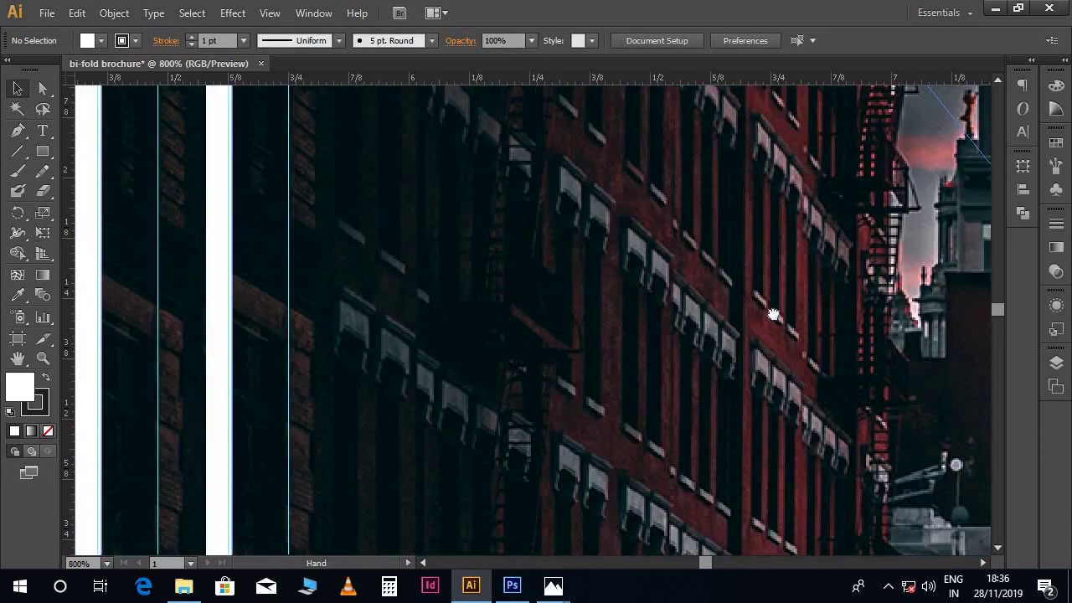
key(ctrl+equal)
key(ctrl+equal)
drag(486, 266, 482, 267)
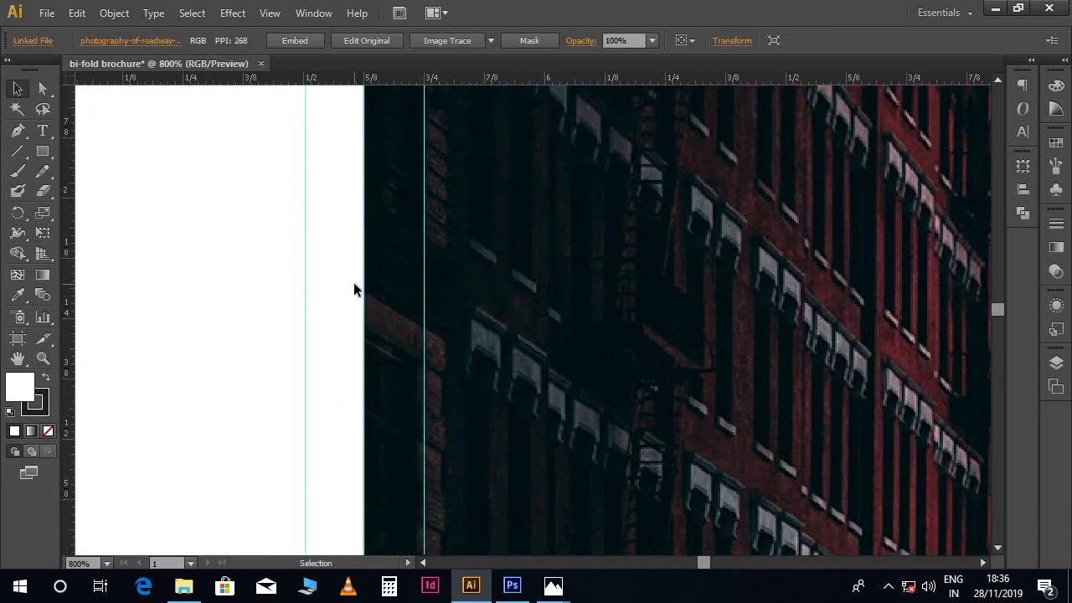
key(ctrl+shift+a)
key(ctrl+minus)
key(ctrl+minus)
key(ctrl+minus)
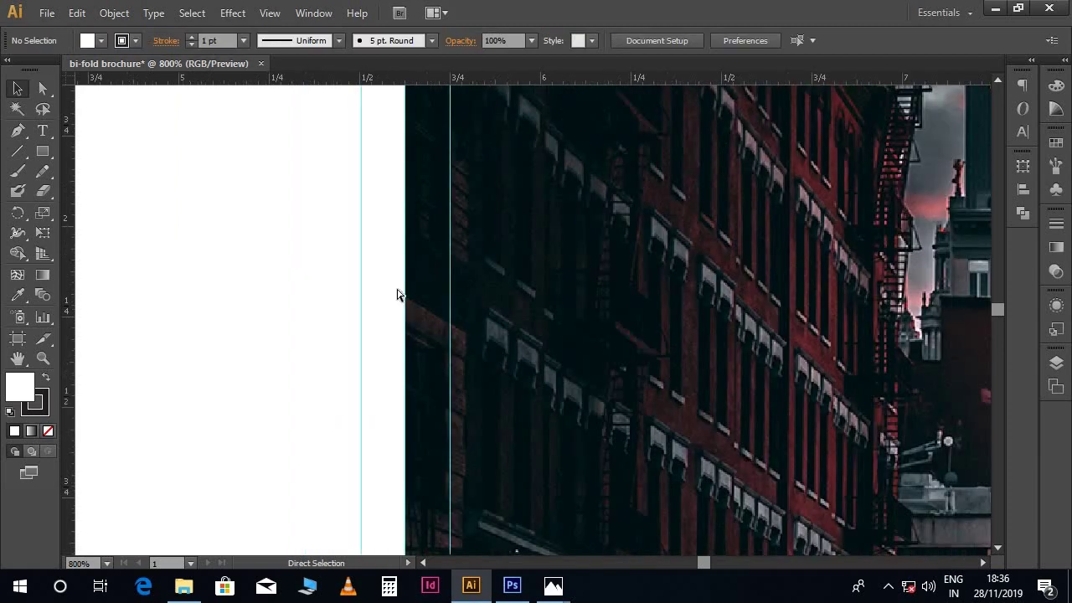
key(ctrl+minus)
key(ctrl+minus)
key(ctrl+minus)
drag(545, 376, 439, 221)
Raise the photo 0.6 in and enlarge it slightly to 5.63 × 7.04 in.
click(566, 318)
scroll(568, 343, up, 4)
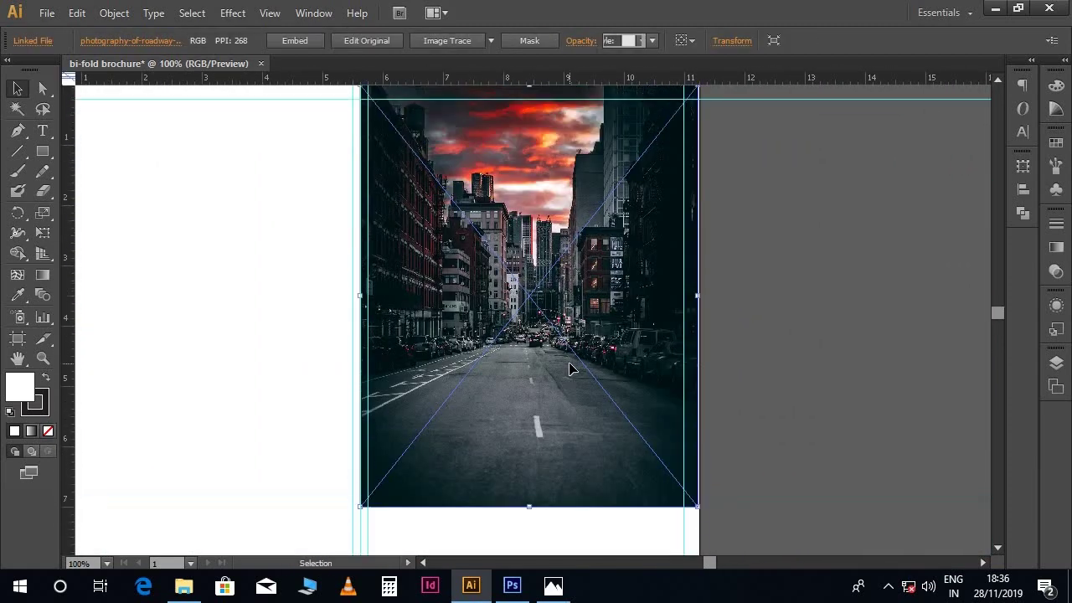
drag(569, 367, 572, 344)
key(ctrl+shift+a)
scroll(573, 360, down, 2)
click(574, 363)
key(e)
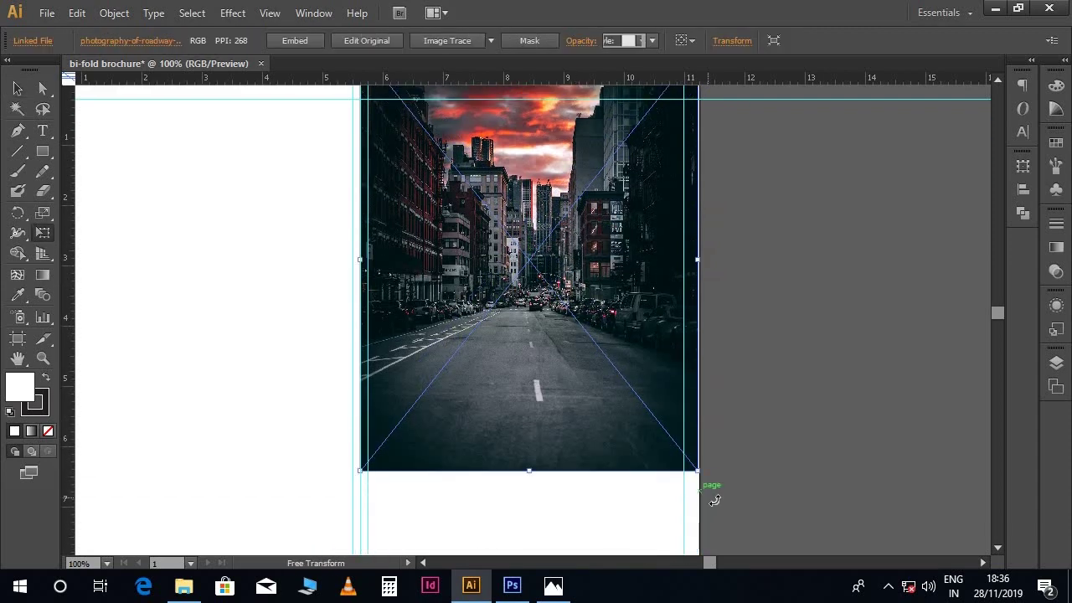
drag(701, 474, 704, 477)
key(ctrl+shift+a)
scroll(744, 464, down, 2)
key(v)
key(ctrl+minus)
scroll(694, 430, up, 1)
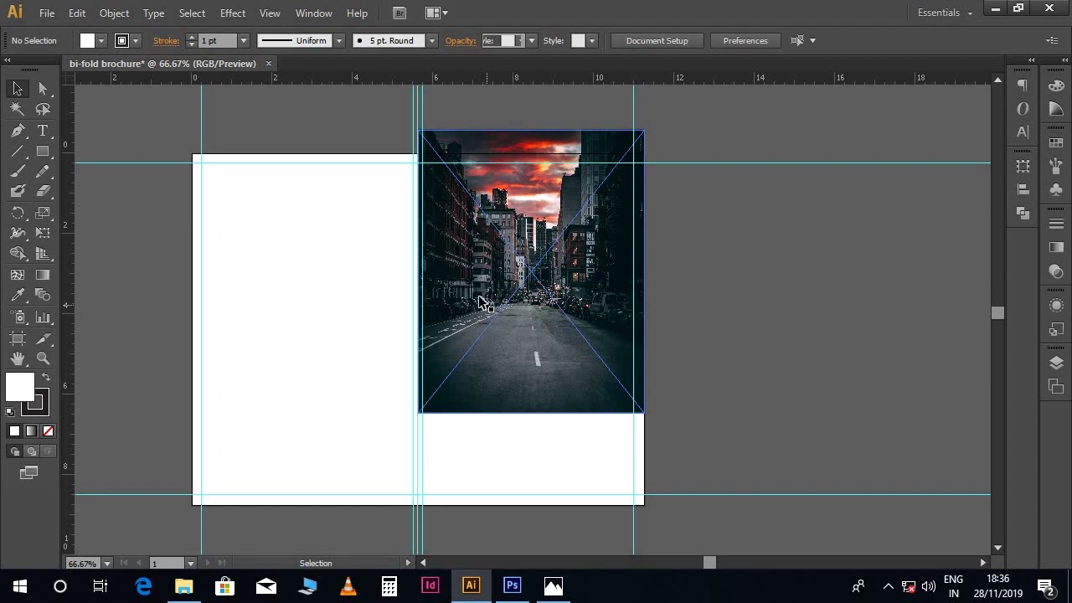
key(ctrl+plus)
click(44, 153)
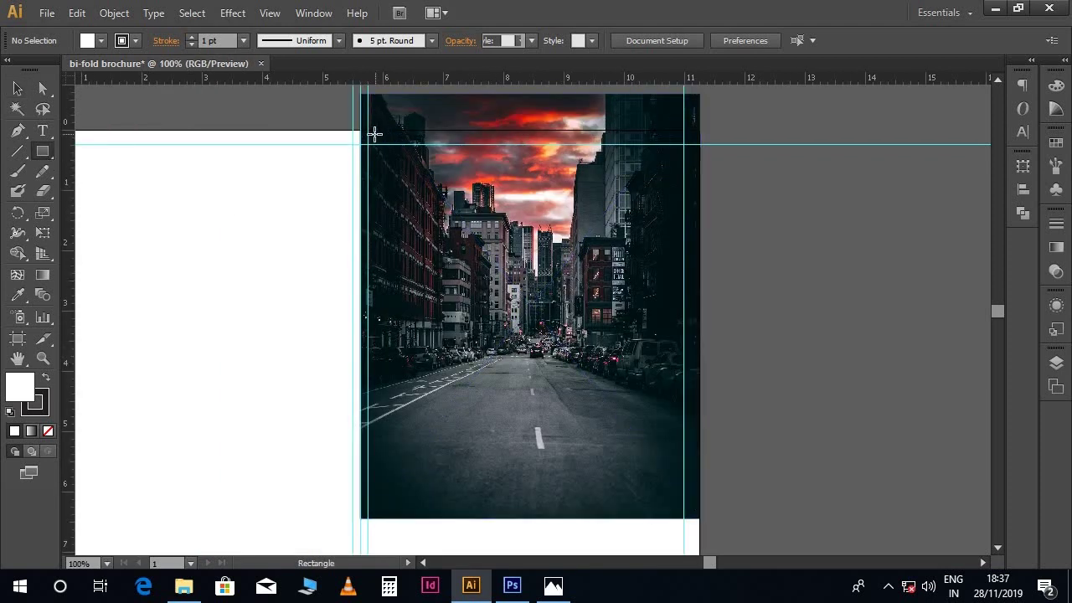
Clip the street photo with a rectangle covering its upper part.
drag(362, 130, 700, 475)
key(v)
scroll(675, 445, down, 2)
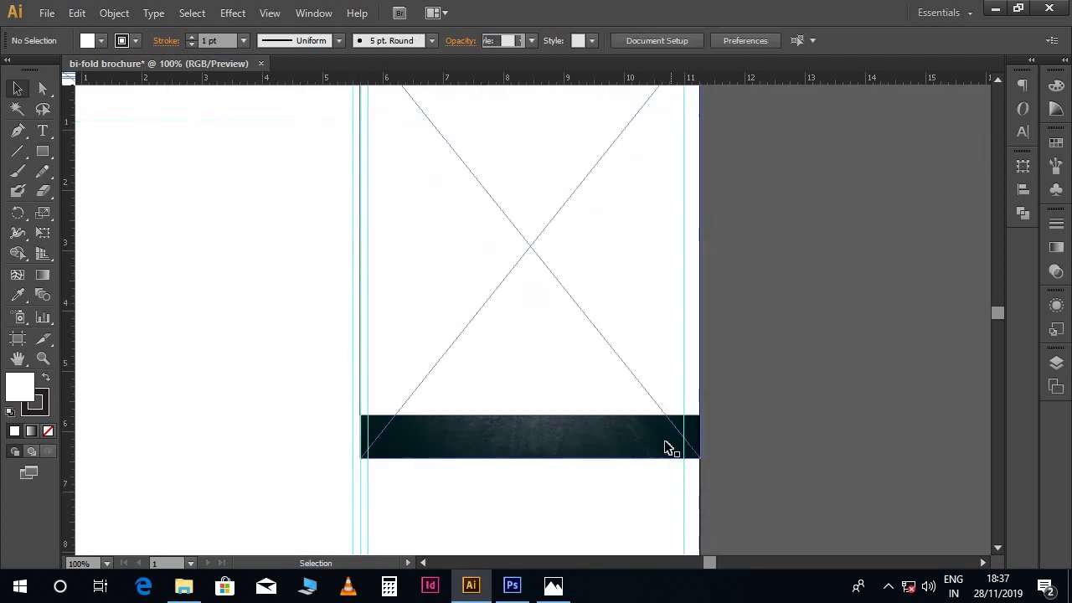
drag(528, 406, 529, 369)
shift+click(536, 435)
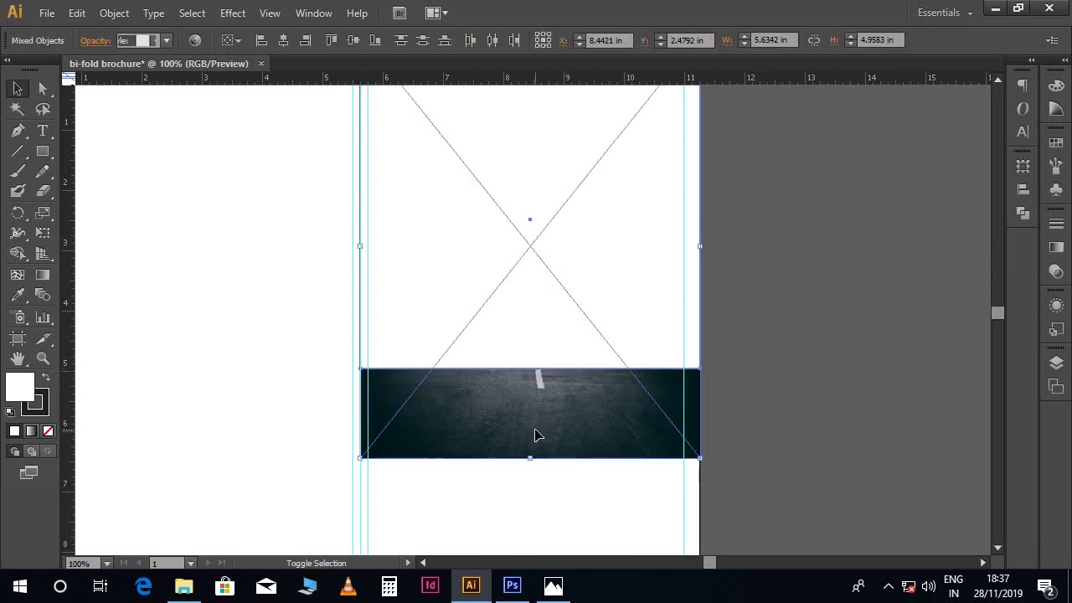
right_click(536, 433)
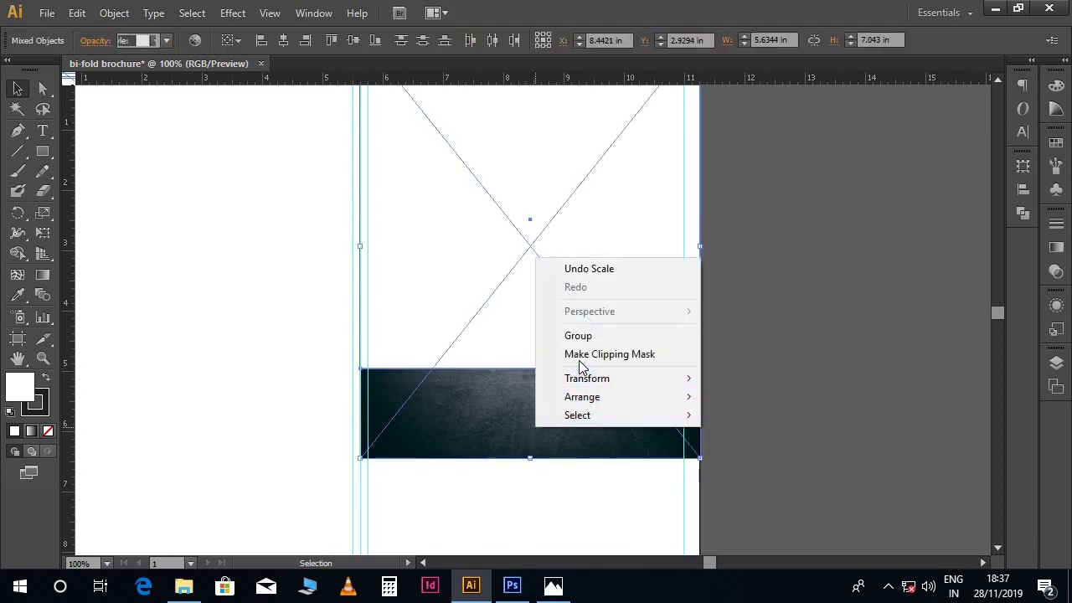
click(610, 354)
Draw a new large rectangle overlapping the photo in the right panel.
click(701, 382)
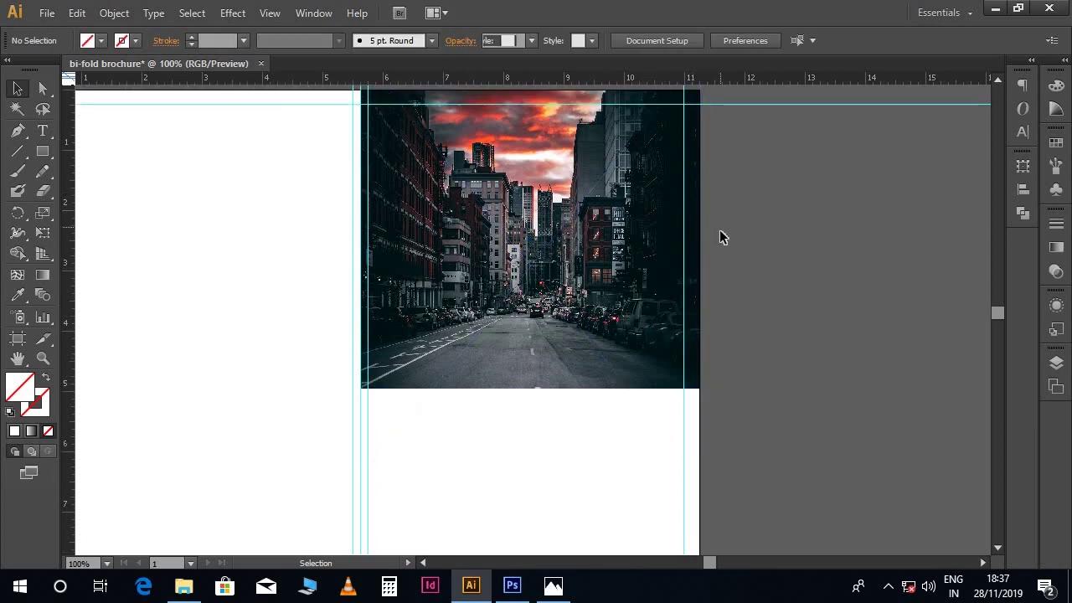
key(ctrl+minus)
click(42, 151)
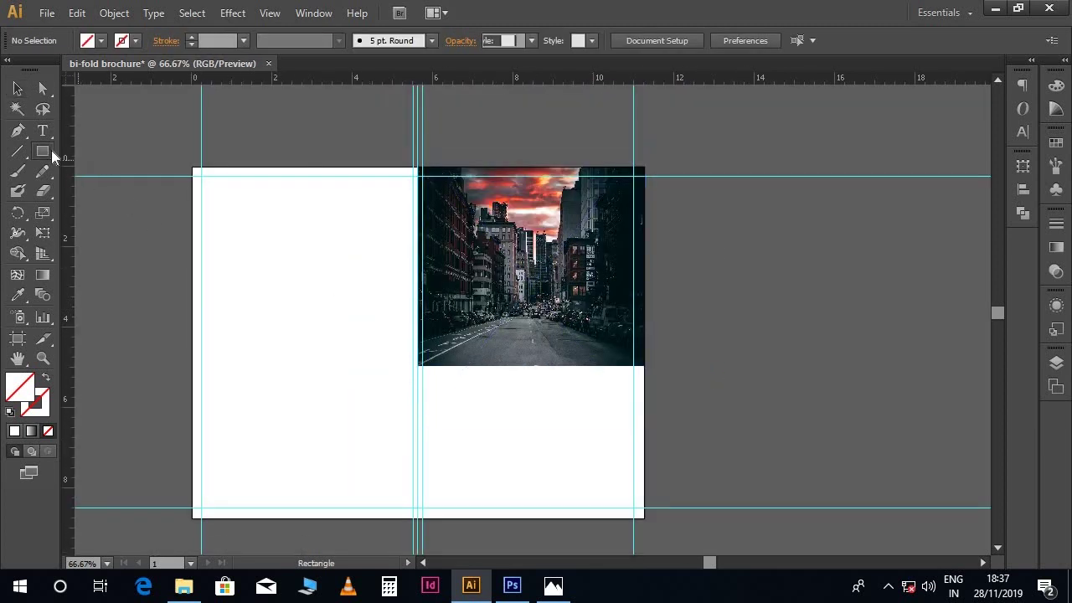
drag(507, 228, 647, 370)
Fill the rectangle with a linear gradient and make its dark end stop an RGB dark red.
key(v)
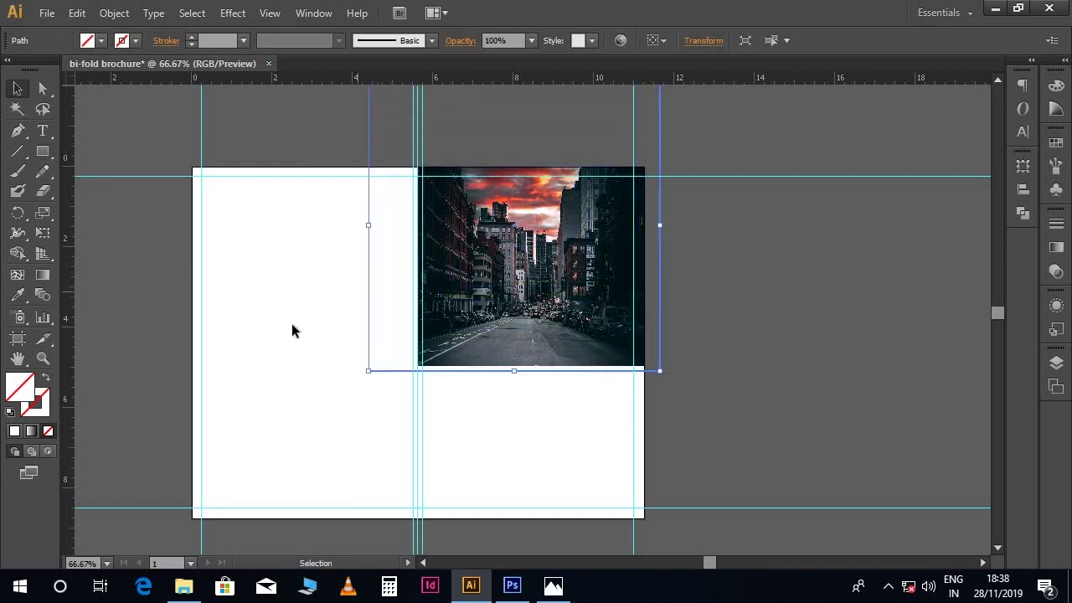
click(30, 431)
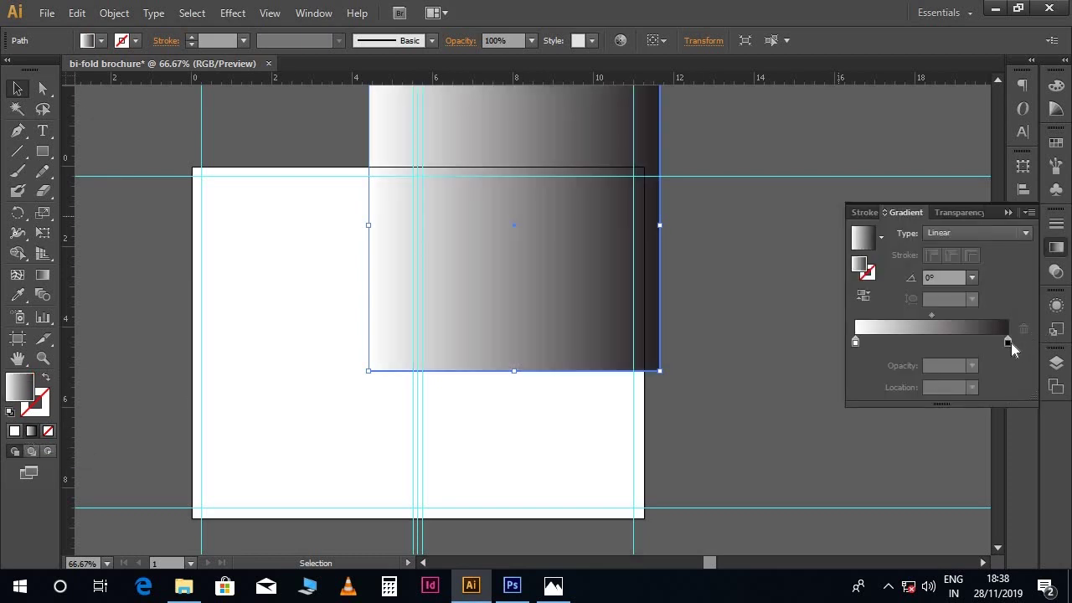
click(1009, 343)
double_click(1011, 342)
click(1007, 359)
click(927, 381)
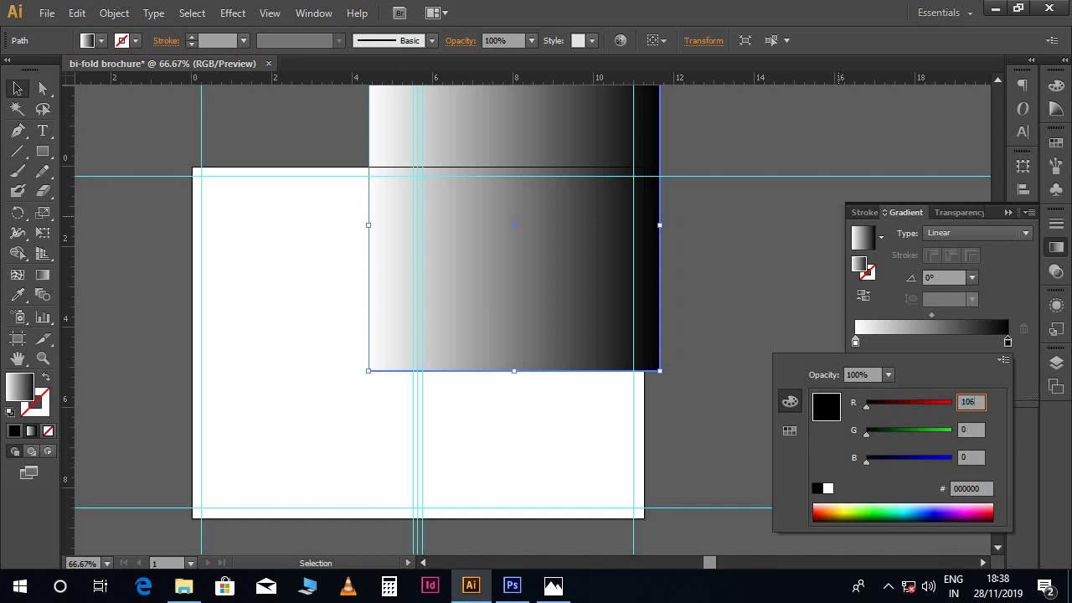
key(Tab)
text(5)
key(Tab)
text(6)
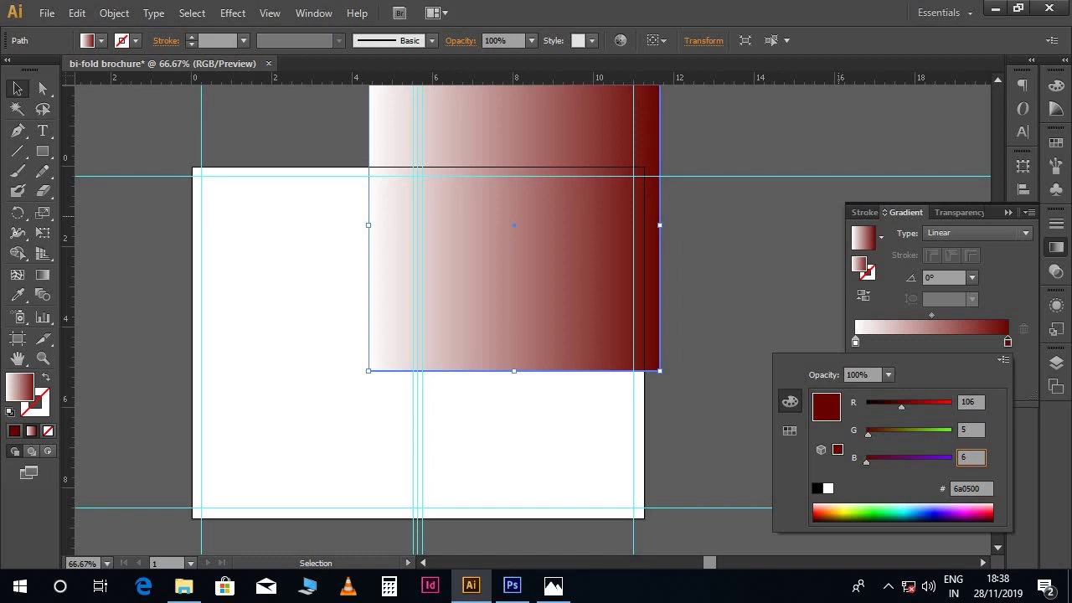
key(Return)
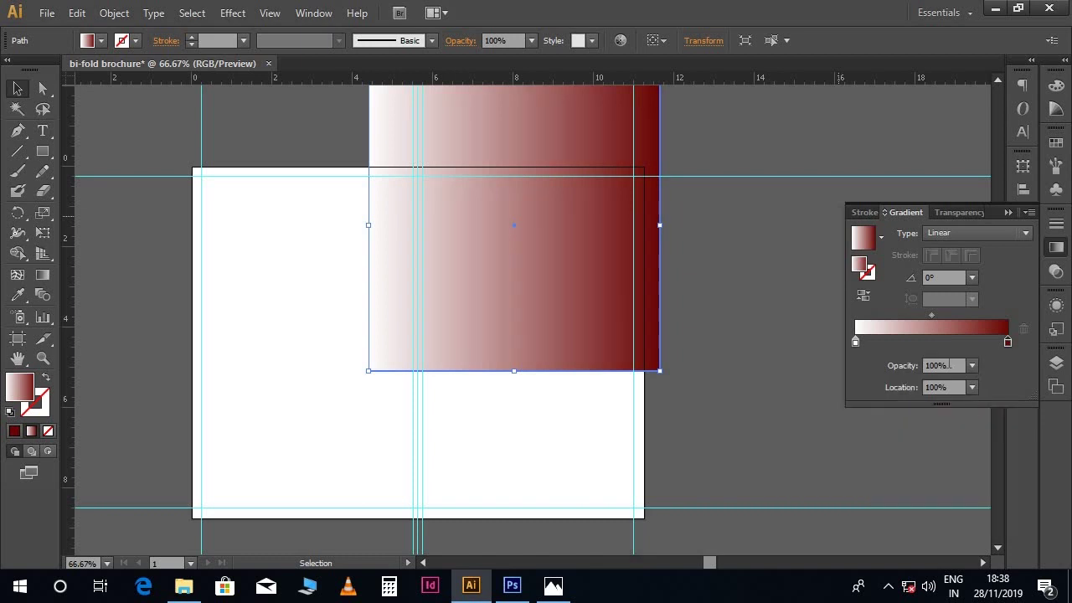
Set the gradient's left stop to RGB 201, 26, 32 and collapse the Gradient panel.
double_click(856, 343)
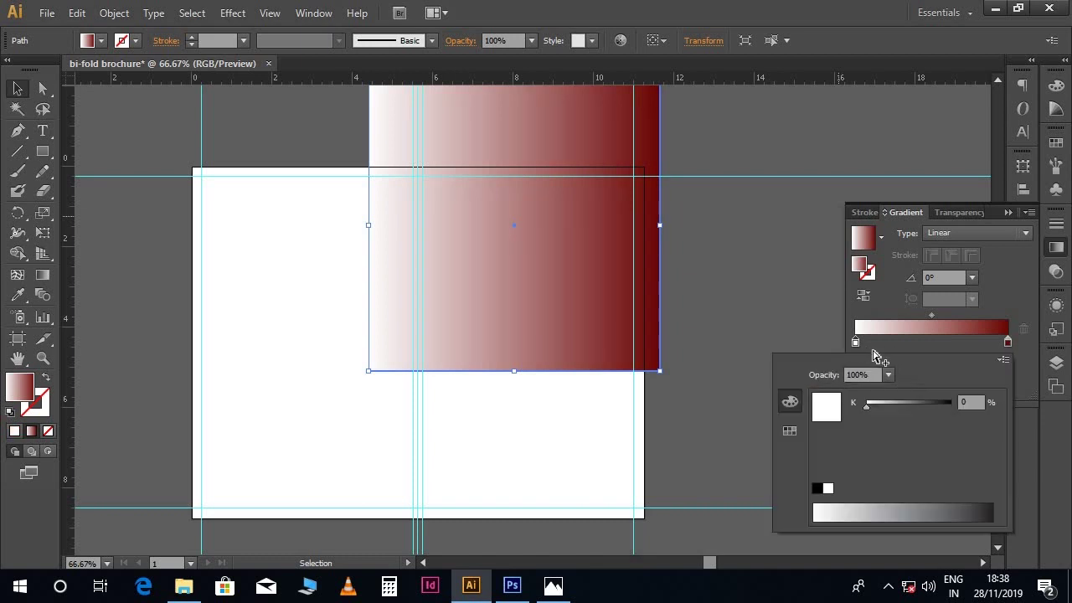
click(1003, 359)
click(936, 389)
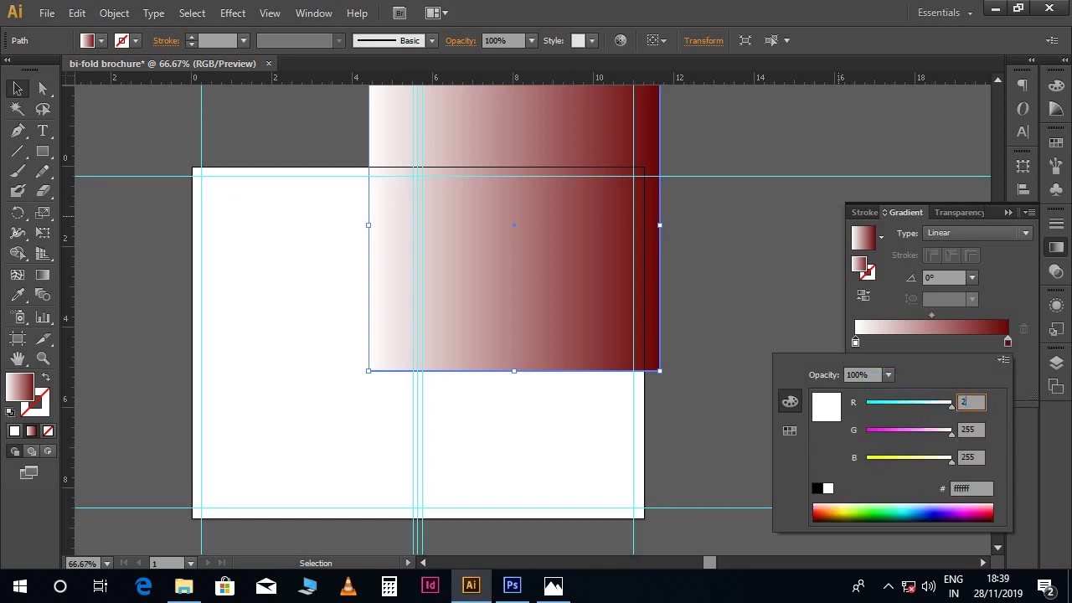
text(201)
key(Tab)
text(26)
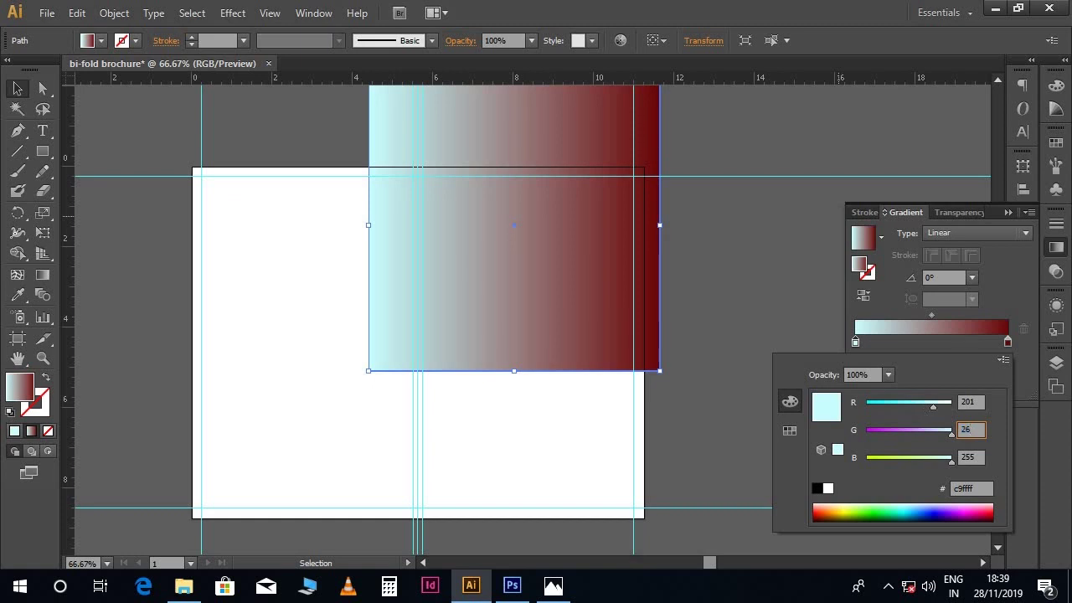
key(Tab)
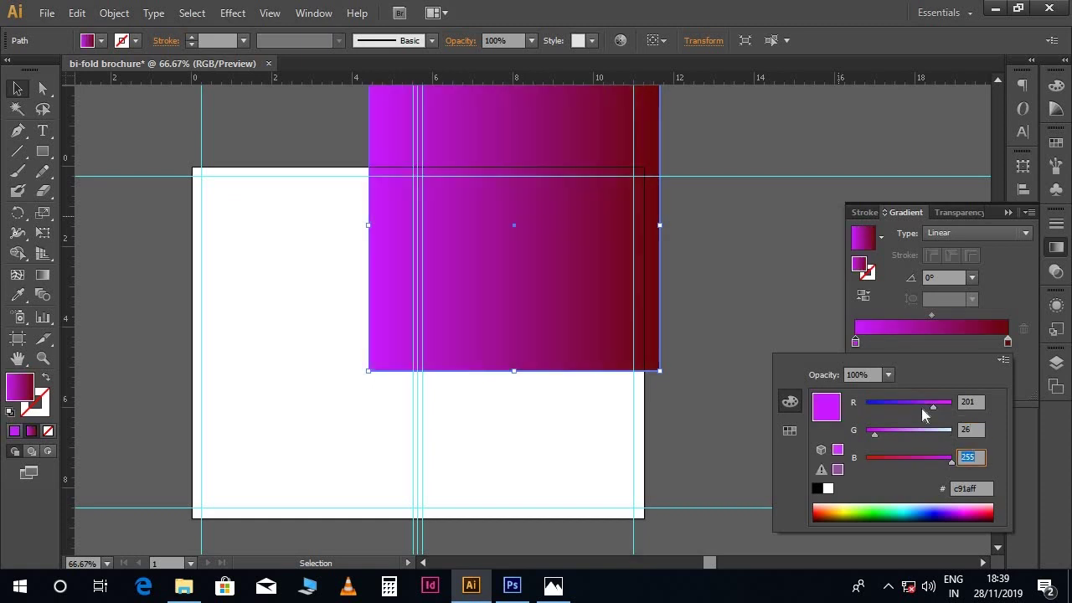
key(Return)
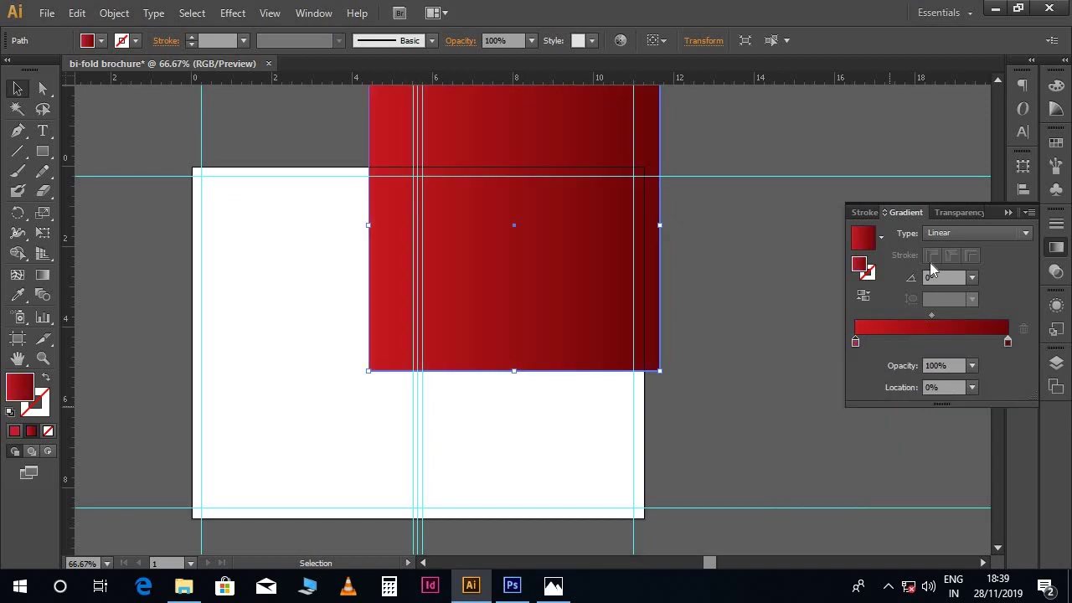
click(1007, 212)
scroll(708, 316, up, 1)
scroll(708, 317, up, 1)
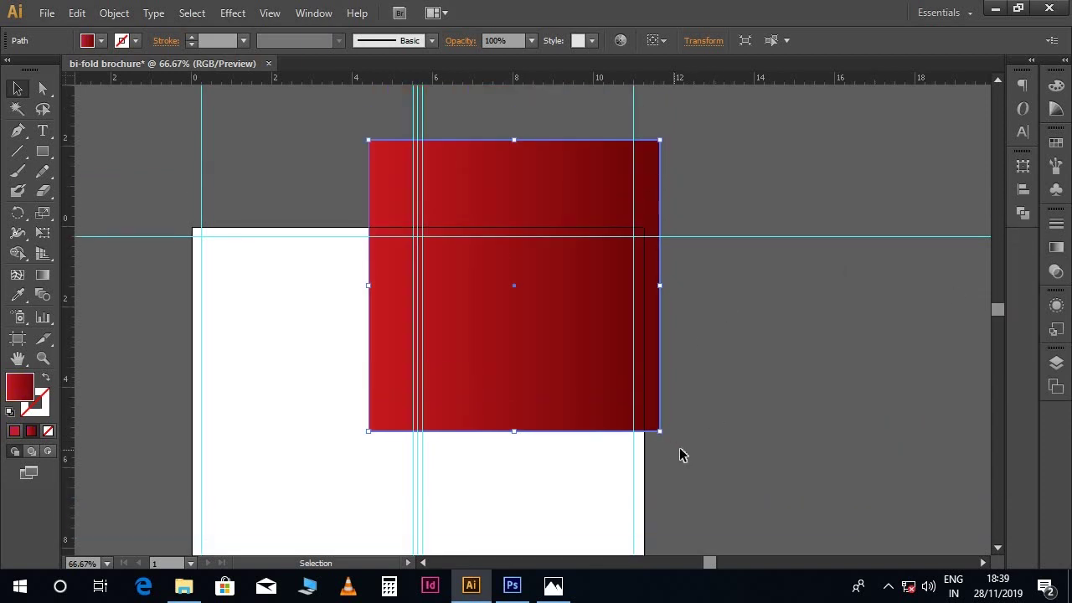
Rotate the red gradient rectangle about 45° into a diamond over the photo's lower-right corner.
scroll(679, 452, down, 1)
drag(672, 414, 690, 237)
drag(563, 294, 692, 394)
scroll(711, 393, down, 2)
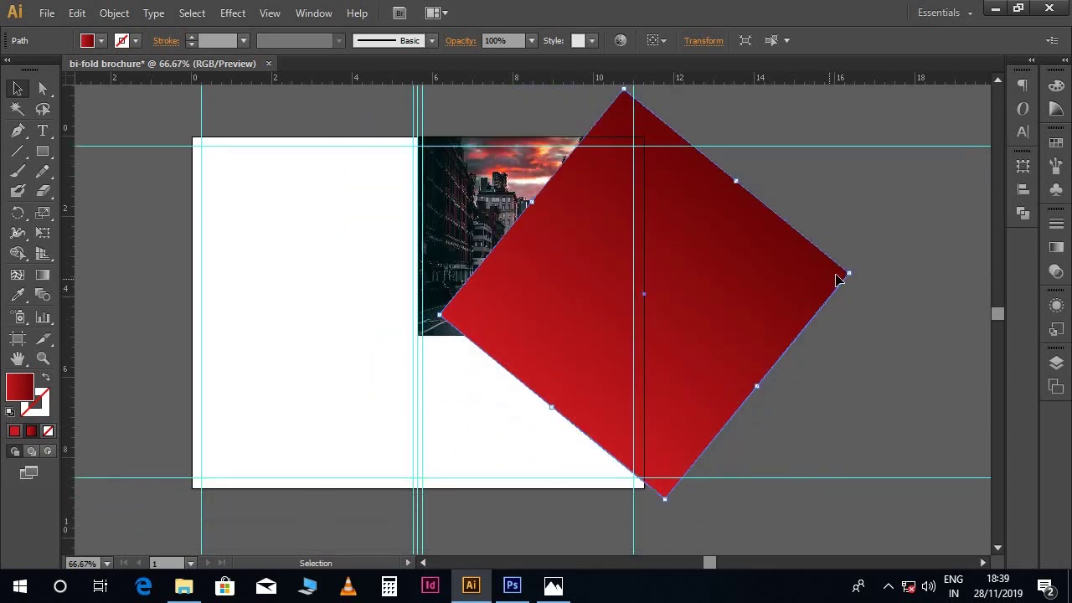
drag(858, 269, 856, 285)
drag(782, 309, 774, 309)
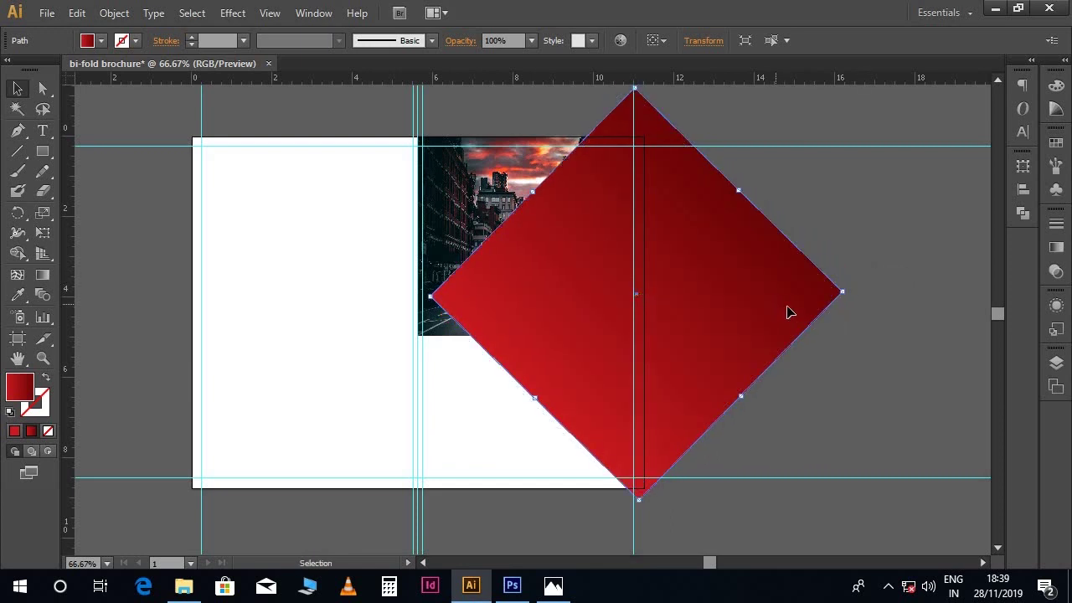
scroll(806, 299, right, 1)
scroll(806, 299, up, 1)
Shrink the red diamond with Free Transform, centred on the artboard's right edge.
click(844, 315)
click(617, 108)
key(e)
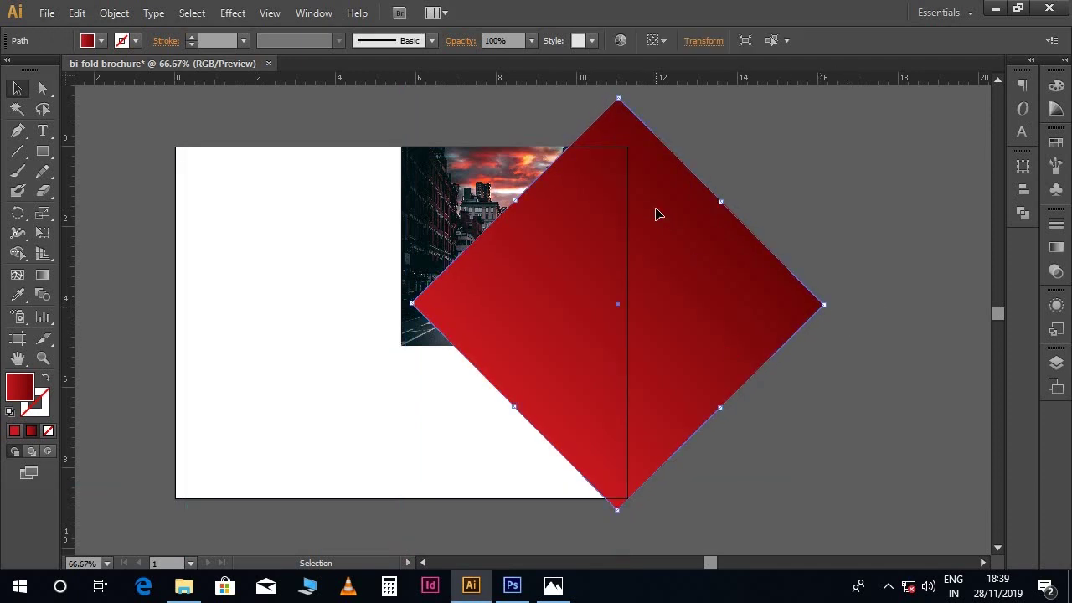
drag(618, 109, 619, 177)
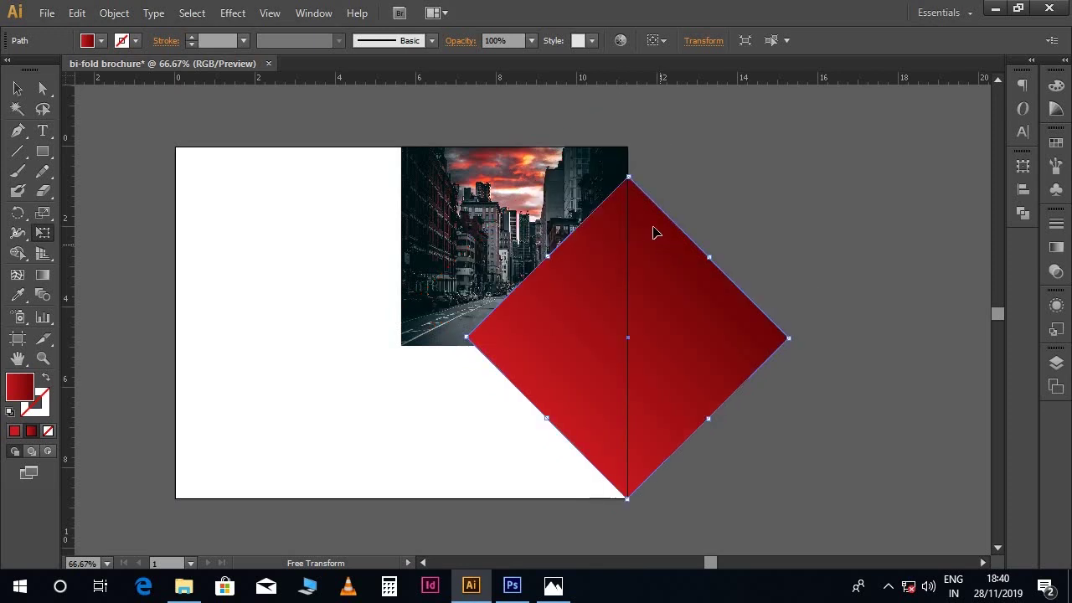
key(v)
click(709, 191)
key(ctrl+equal)
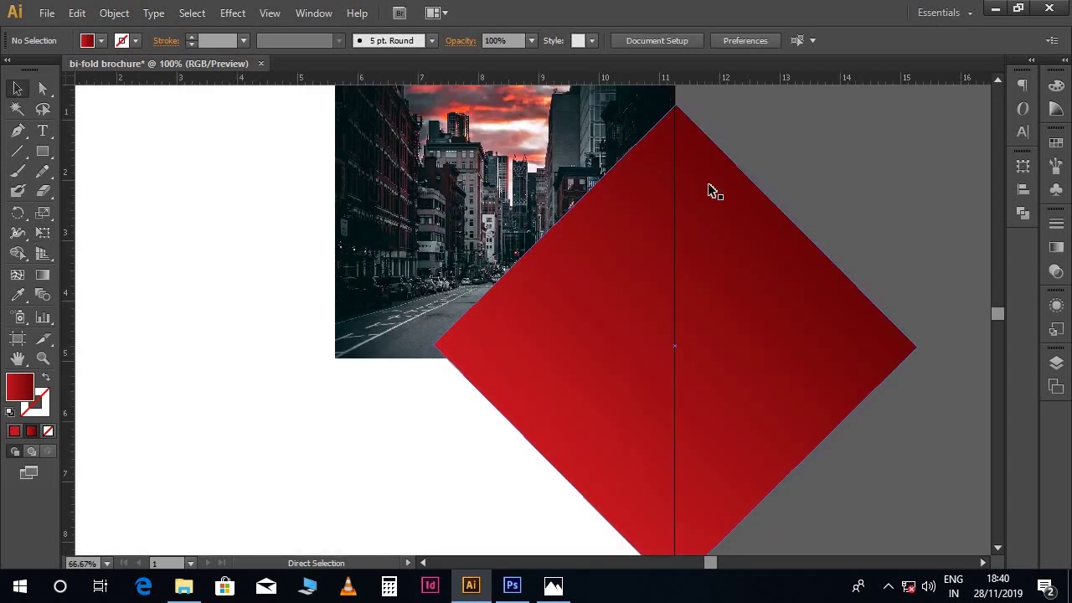
scroll(711, 190, down, 2)
drag(754, 234, 725, 258)
click(725, 258)
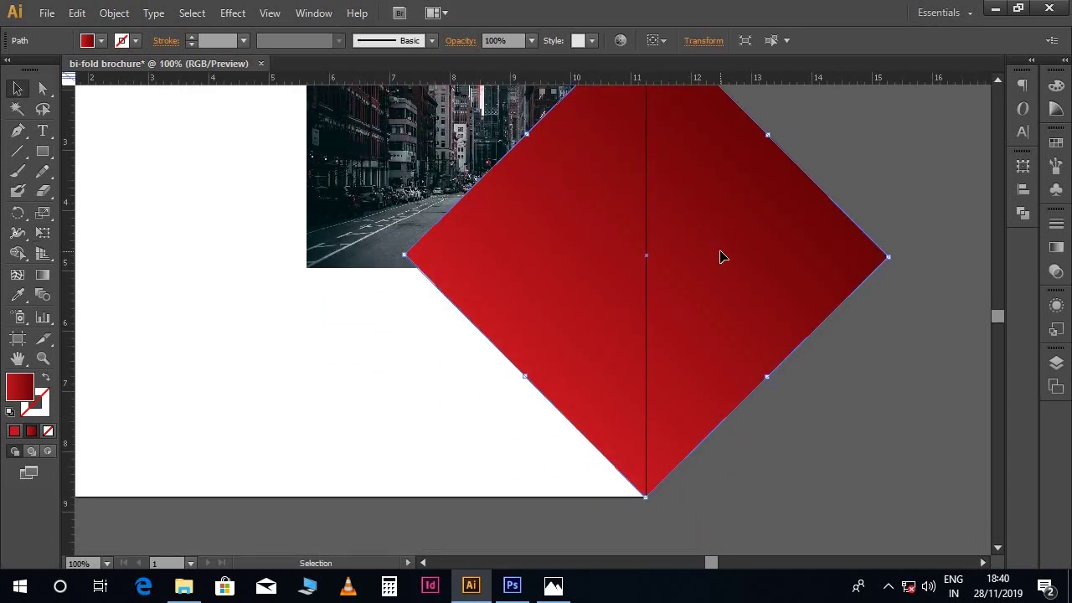
key(ctrl+minus)
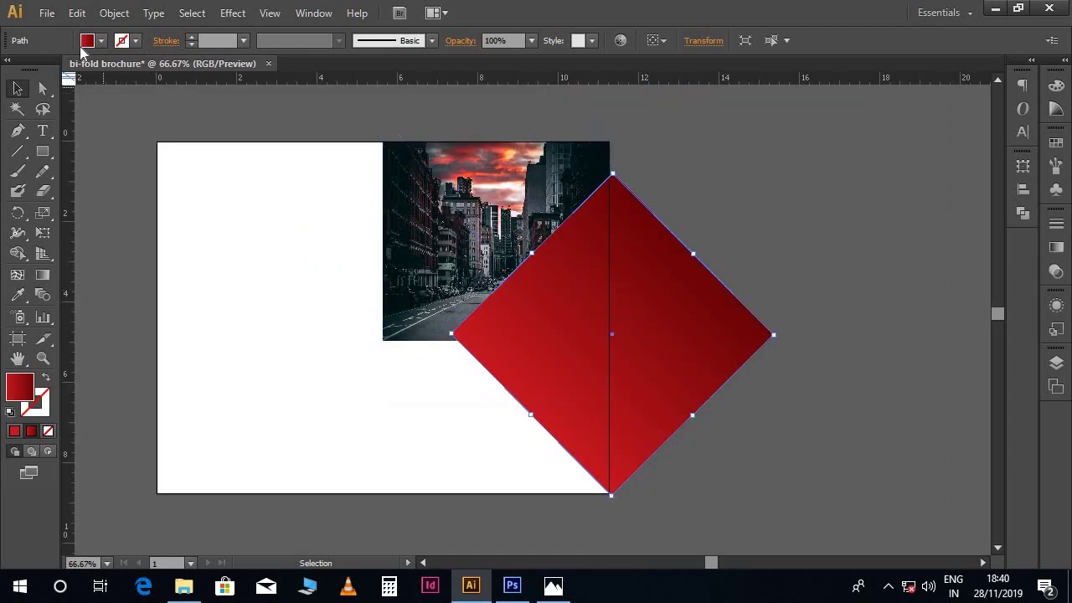
click(76, 12)
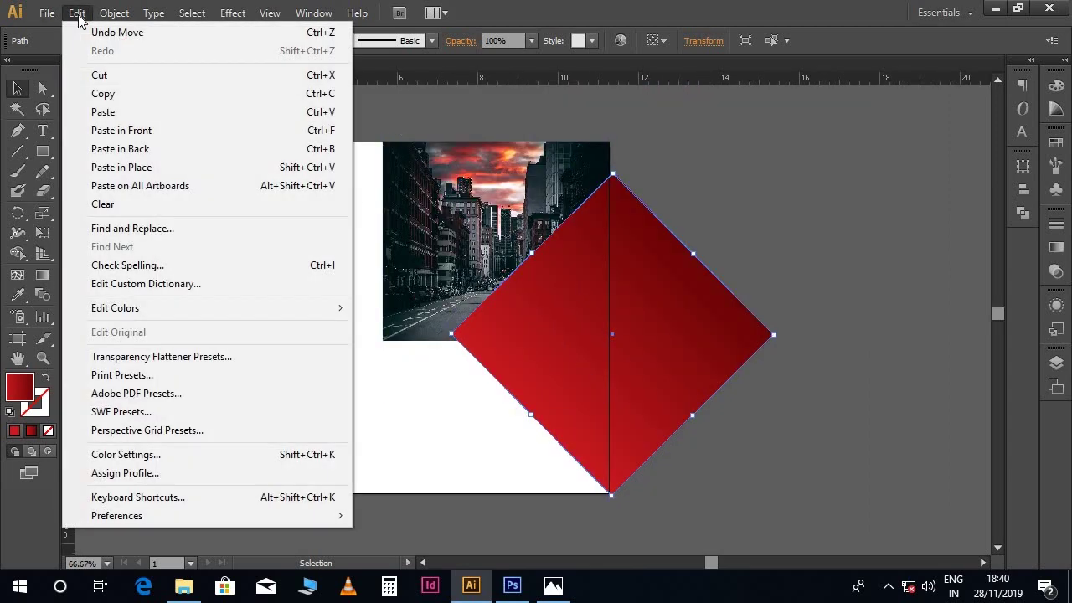
Paste a copy of the red diamond in front and shrink it into a small inner diamond.
click(117, 98)
click(76, 13)
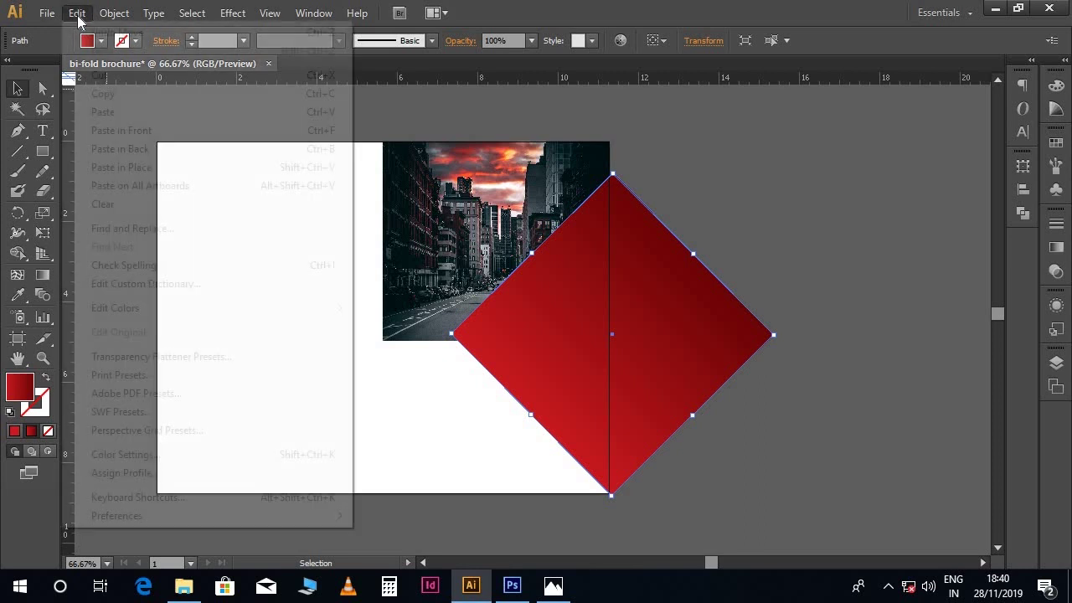
click(141, 132)
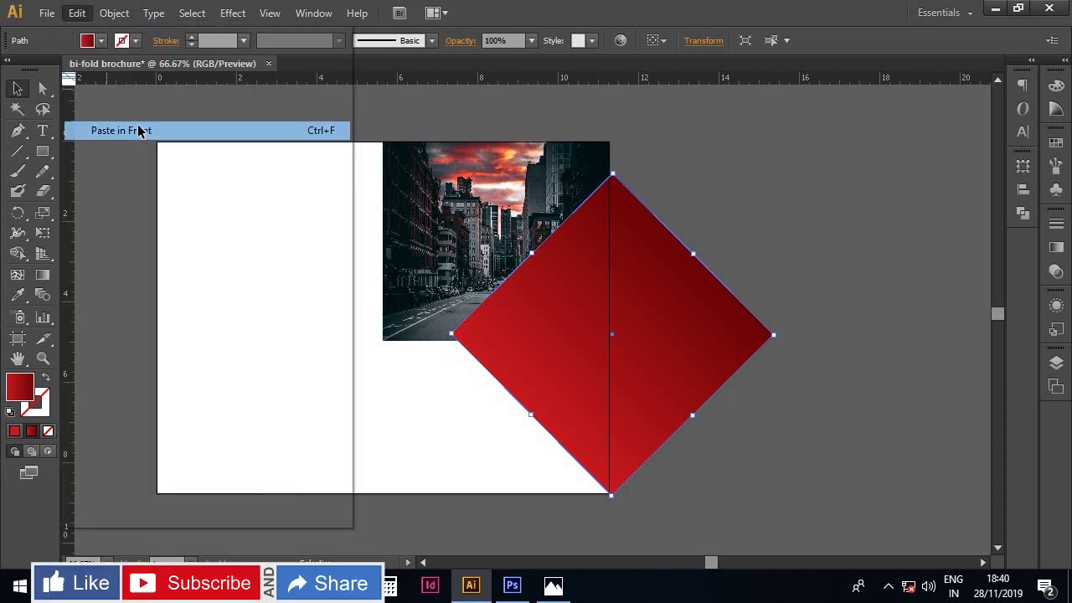
drag(453, 335, 530, 365)
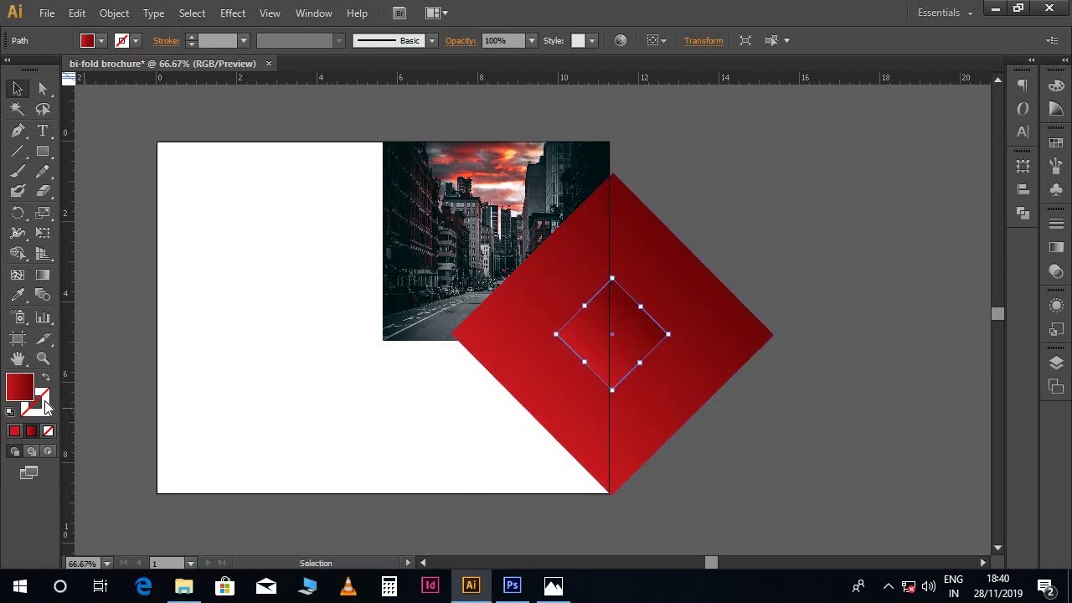
Fill the small inner diamond with #231f20 and nudge it slightly right.
double_click(19, 387)
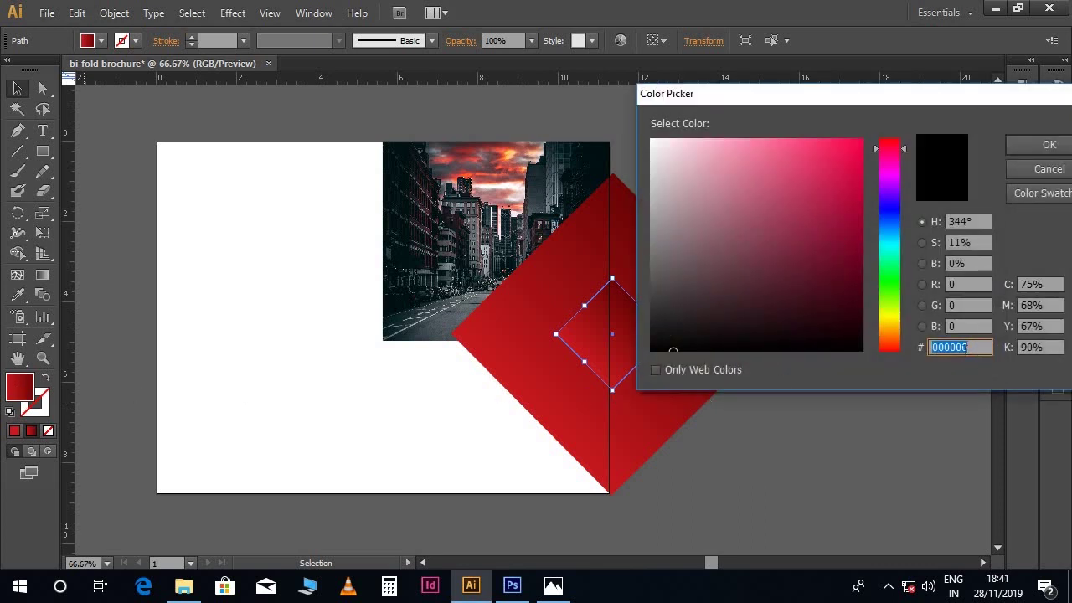
text(231f20)
key(Return)
click(765, 431)
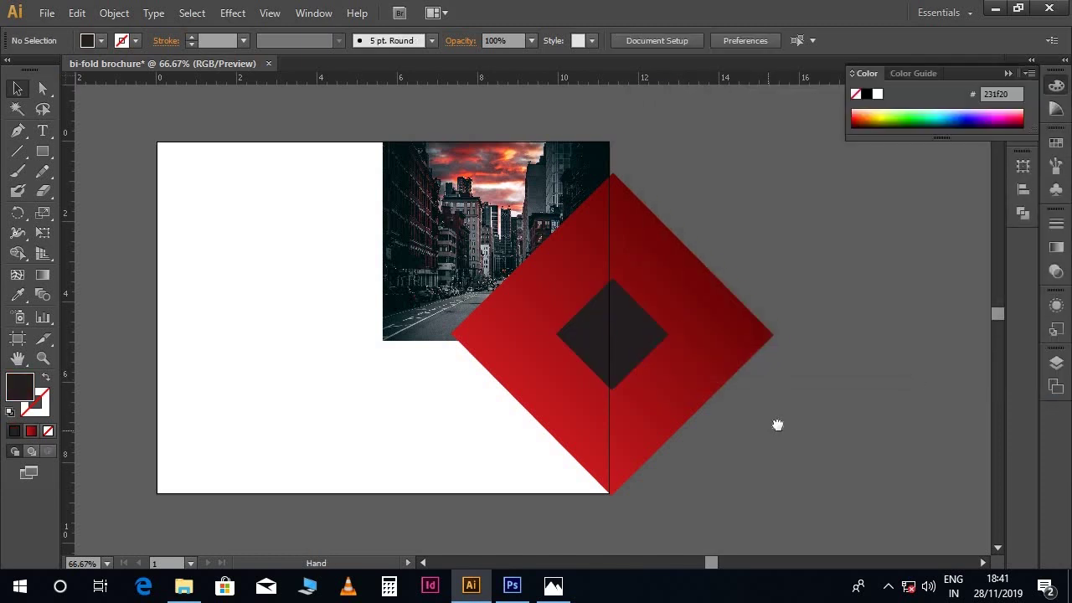
drag(765, 430, 786, 423)
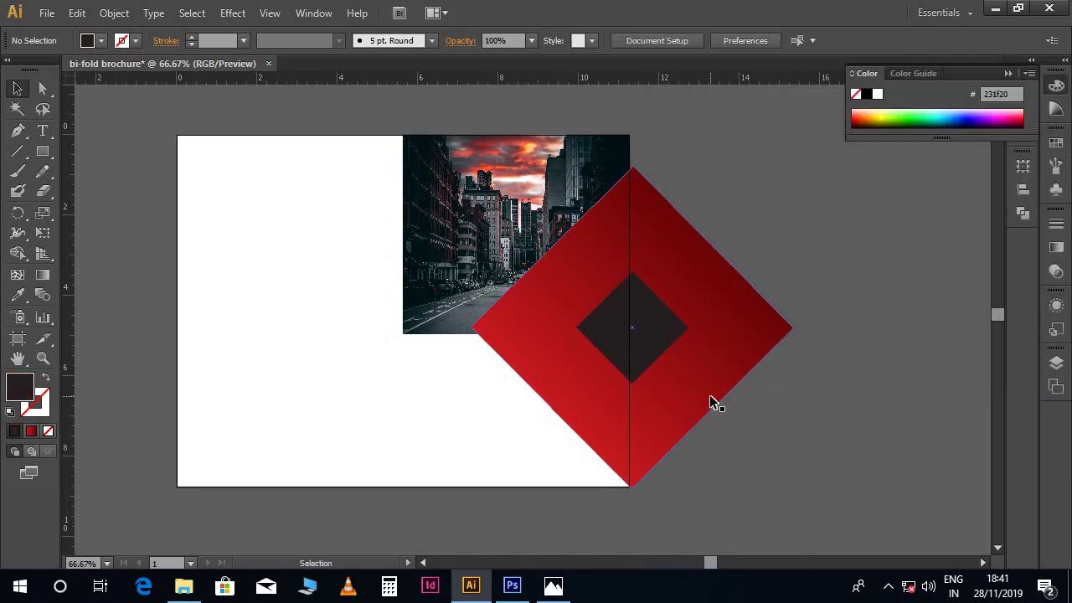
drag(624, 368, 661, 359)
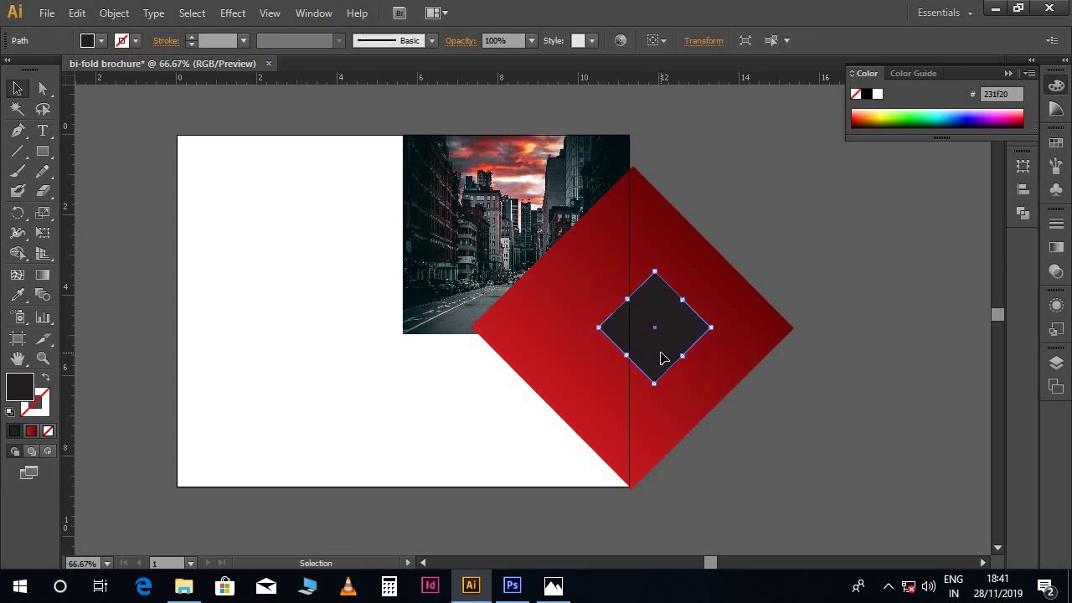
click(717, 471)
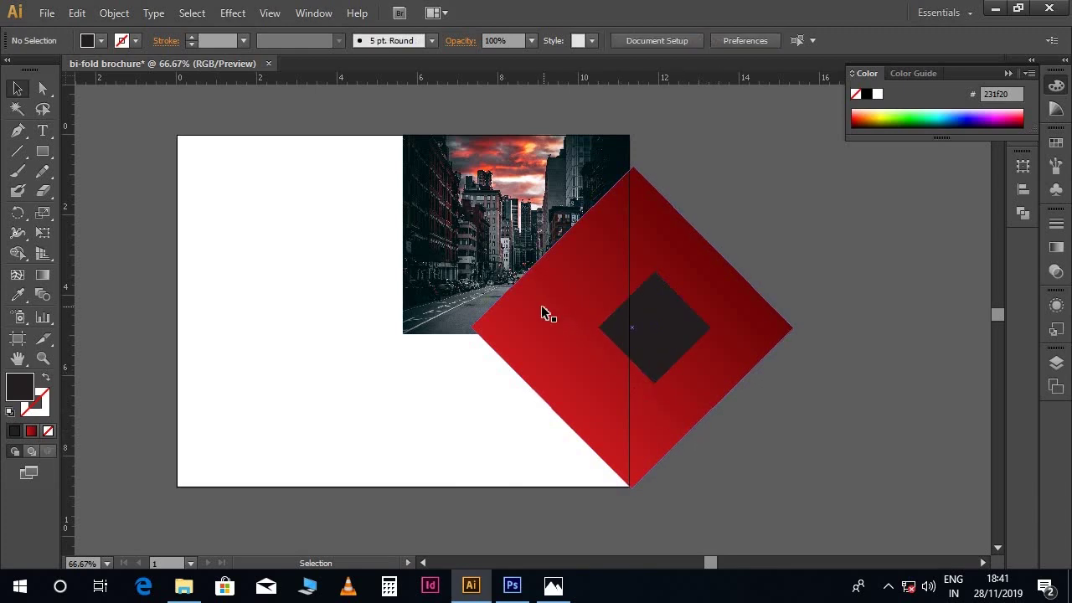
Open words.txt from the brochure folder and copy the COMPANY NAME line.
click(183, 585)
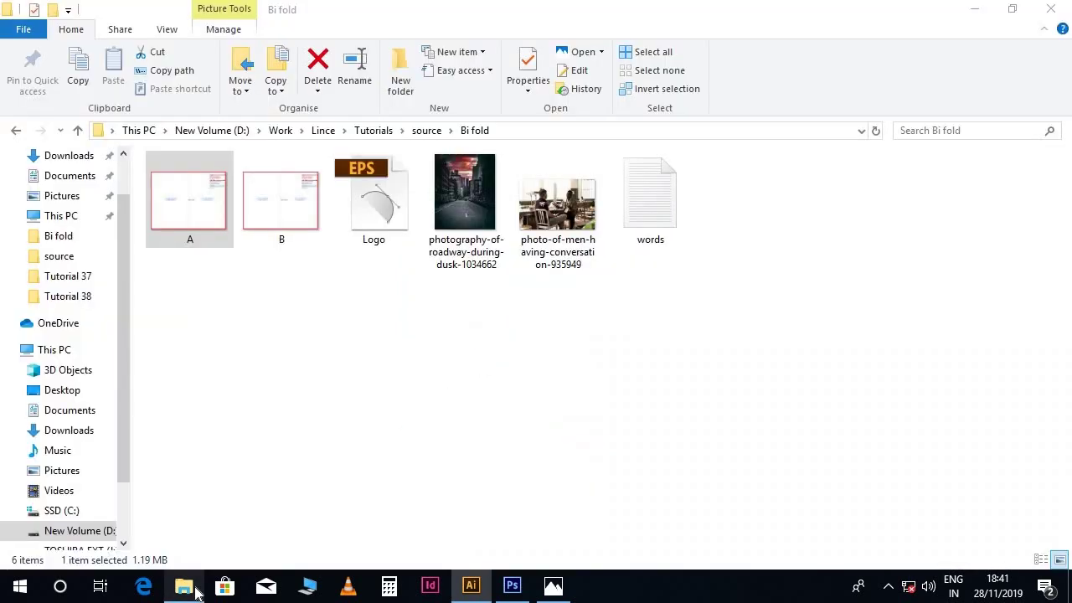
double_click(661, 208)
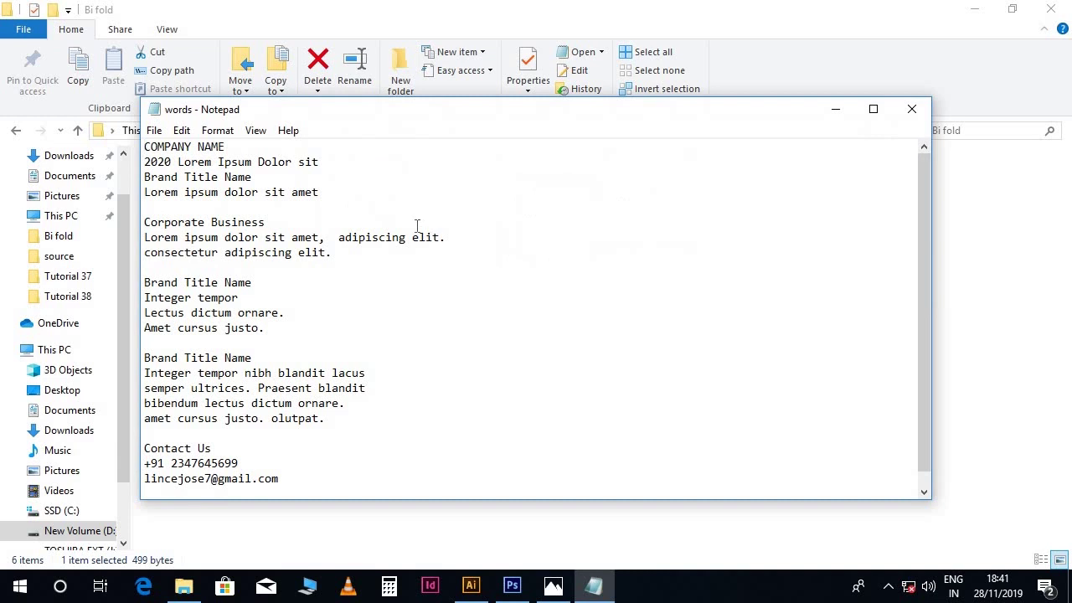
drag(141, 159, 142, 149)
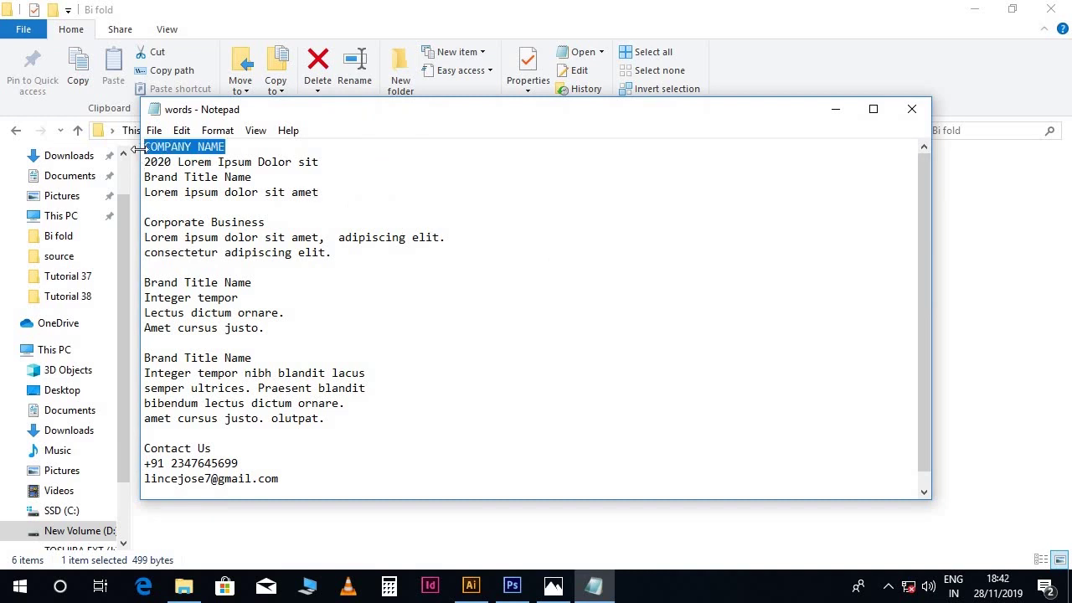
click(470, 585)
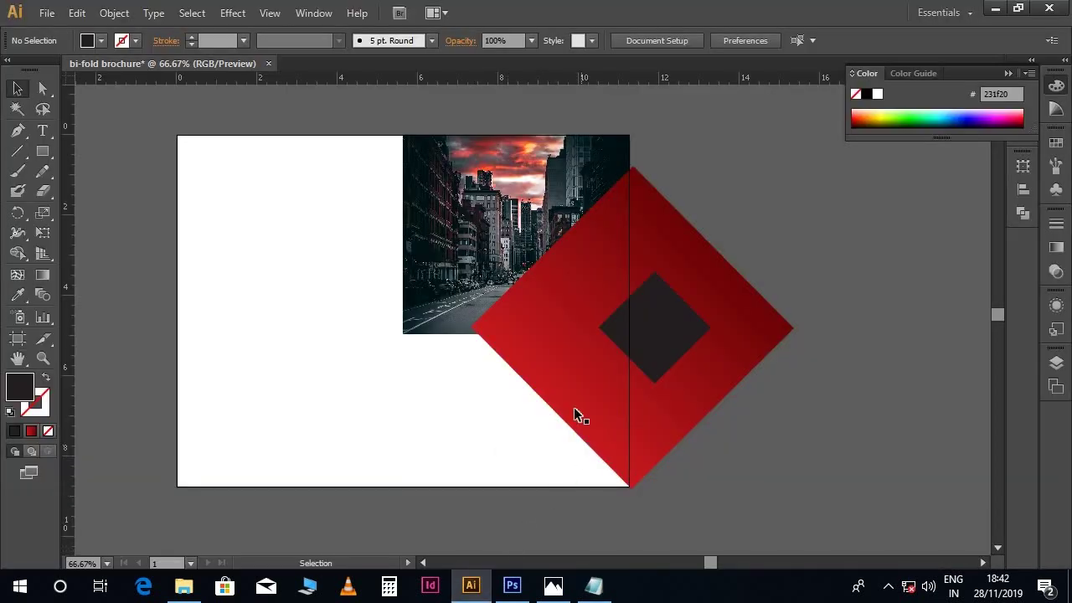
Paste COMPANY NAME as text on the red diamond in Open Sans Bold 34 pt.
click(514, 319)
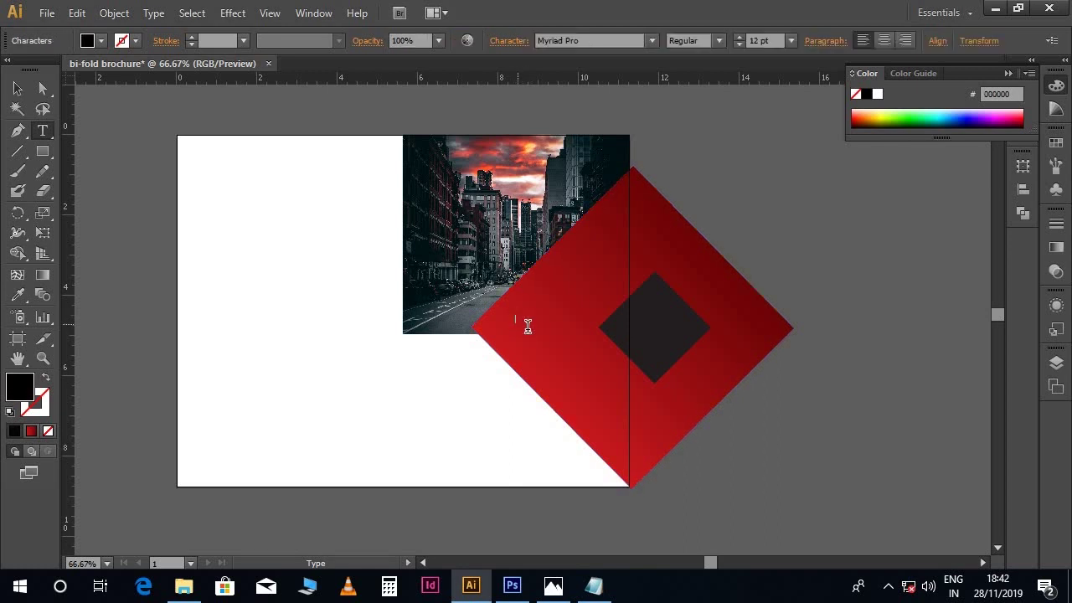
key(ctrl+v)
key(ctrl+a)
click(578, 40)
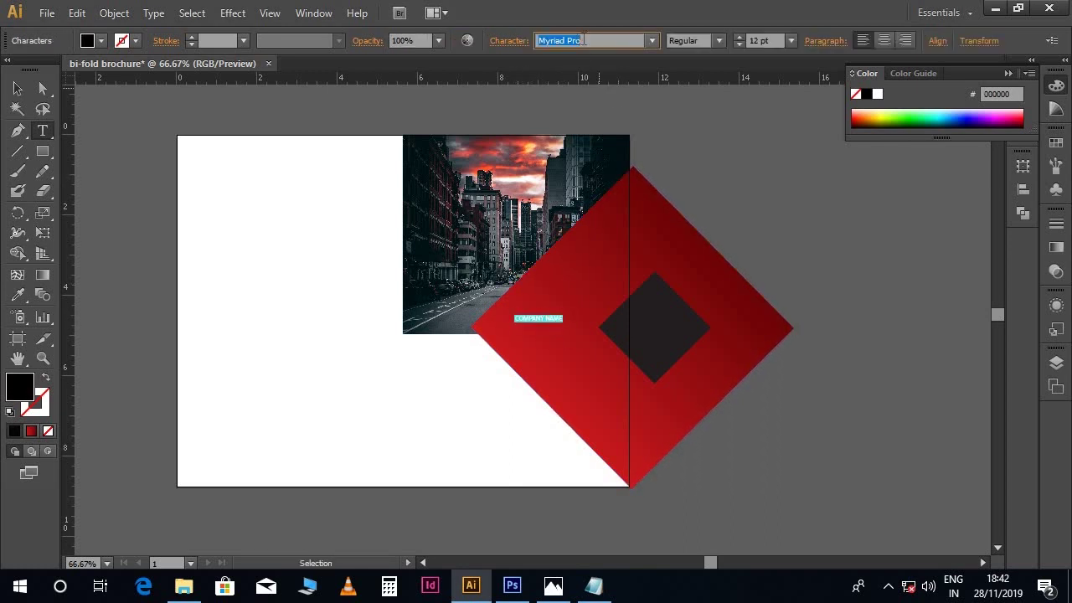
text(Open Sans)
key(Return)
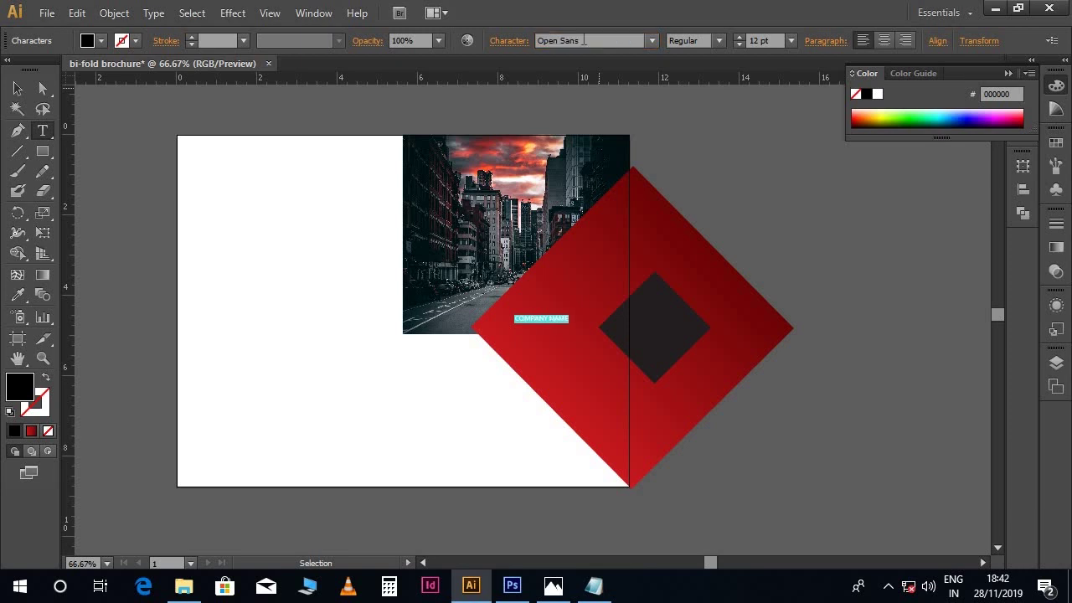
click(717, 41)
click(708, 169)
click(757, 41)
key(Return)
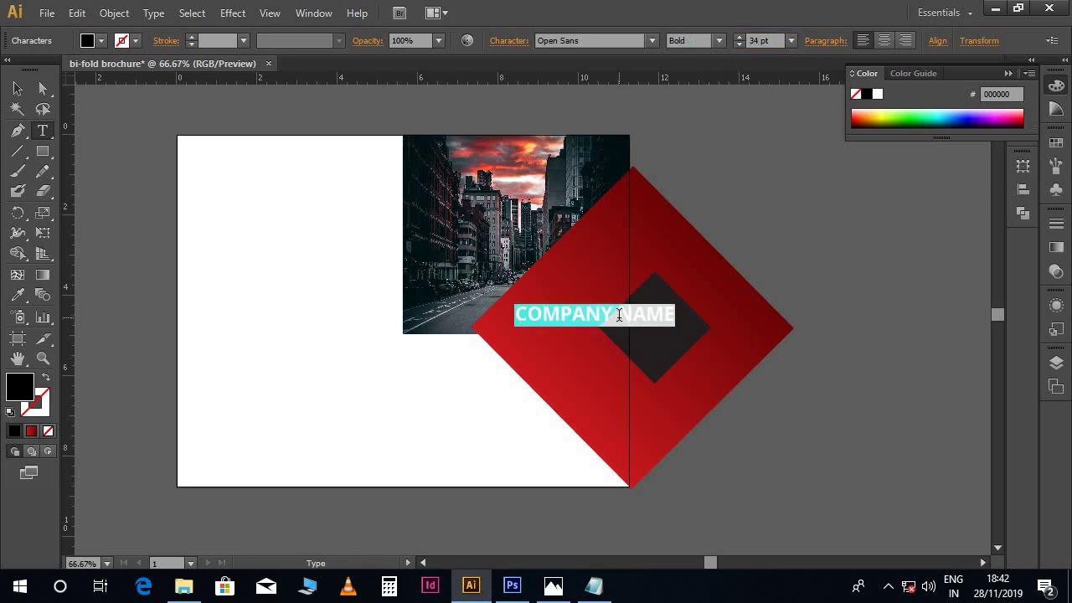
Break COMPANY NAME onto two lines, centre-align it and make it white.
click(619, 314)
key(Return)
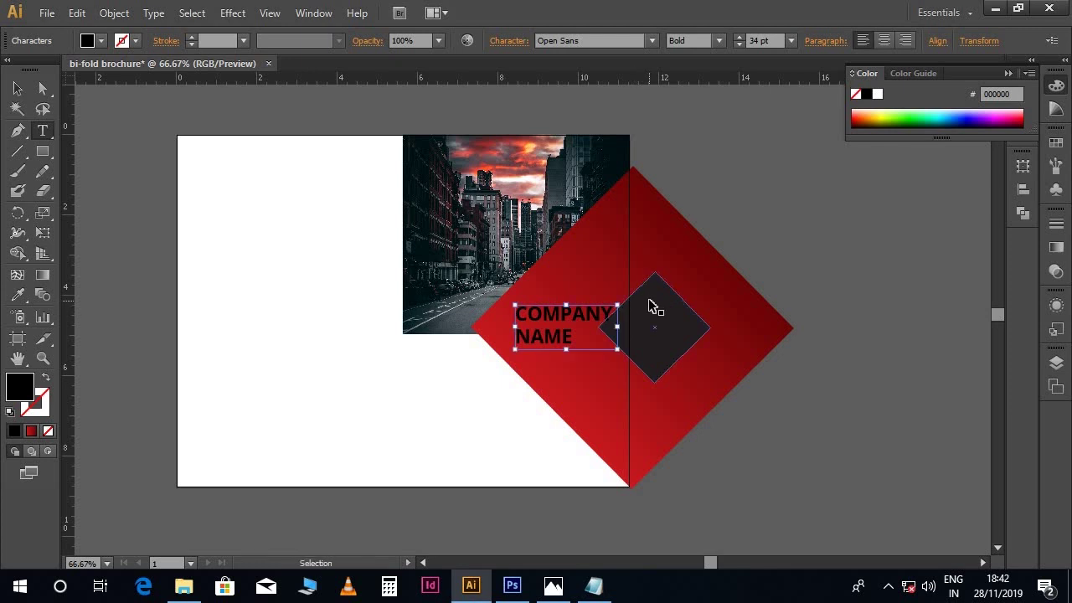
key(ctrl+a)
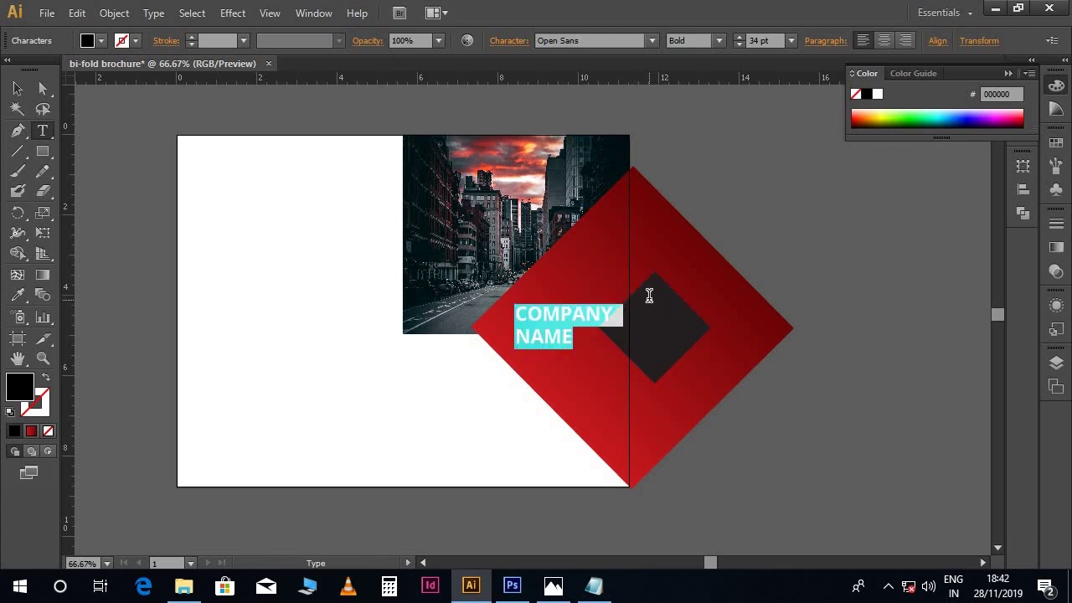
click(885, 38)
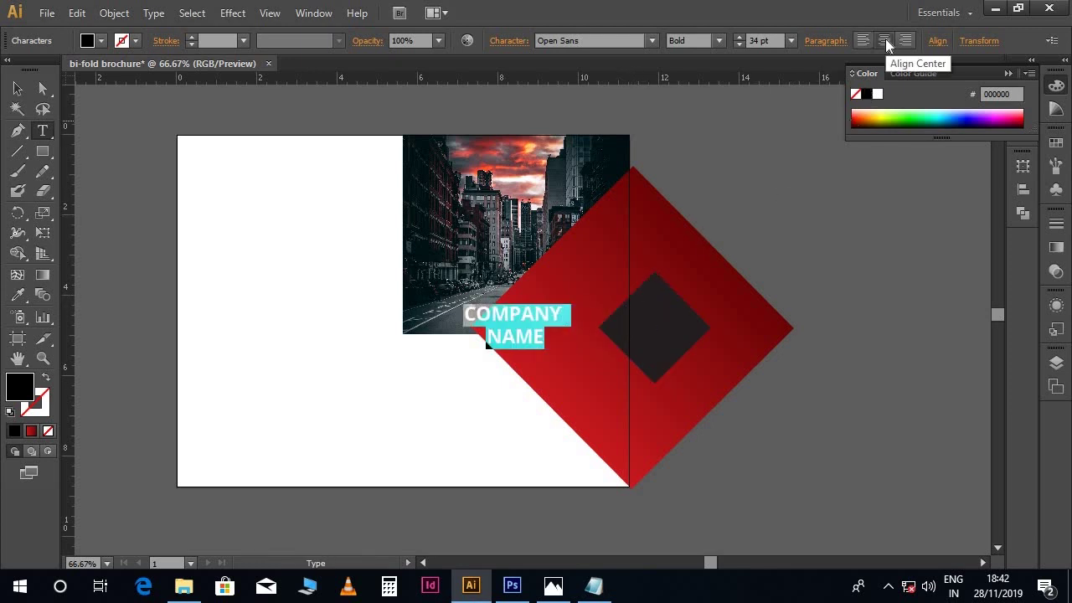
click(877, 94)
click(525, 322)
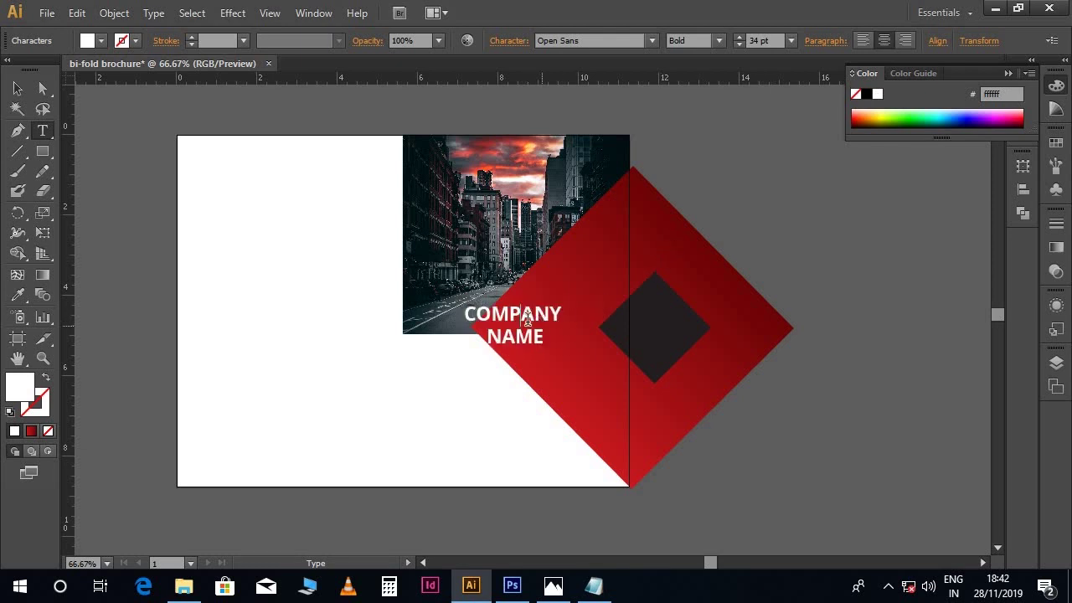
Position the white COMPANY NAME text on the red diamond, nudging it down and right.
click(17, 87)
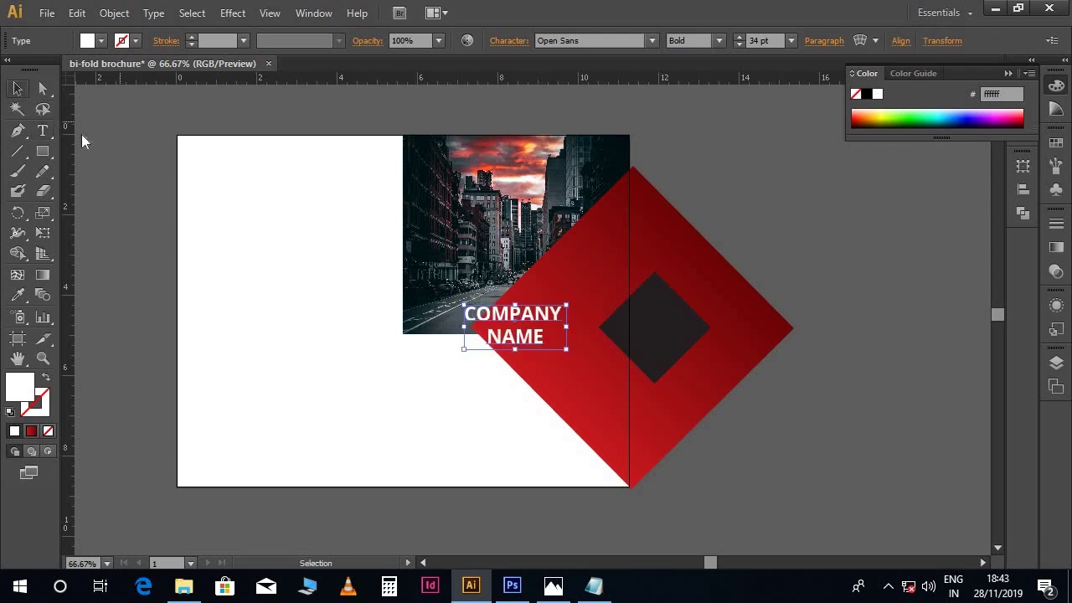
drag(540, 312, 570, 320)
key(Down)
key(Down)
key(Down)
key(Down)
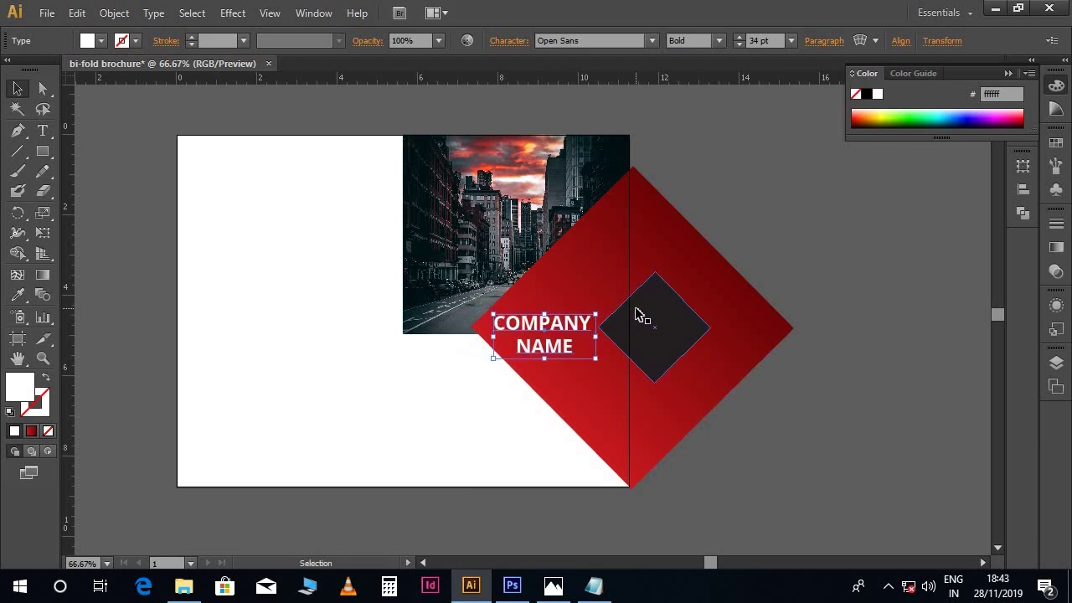
key(Right)
key(Right)
key(Right)
key(Down)
click(773, 466)
scroll(773, 466, down, 1)
drag(772, 467, 748, 457)
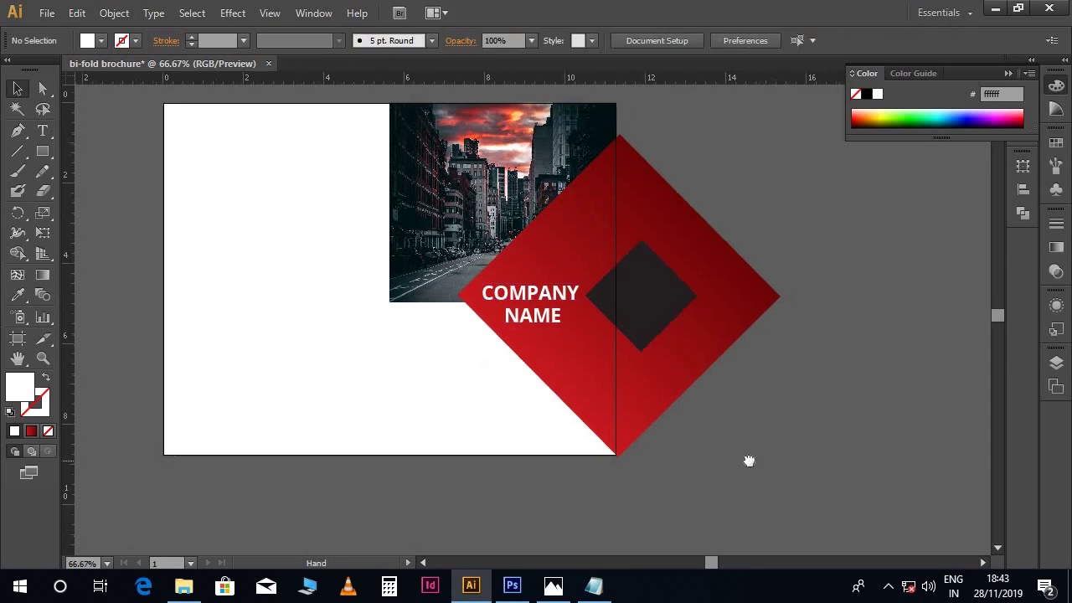
click(553, 260)
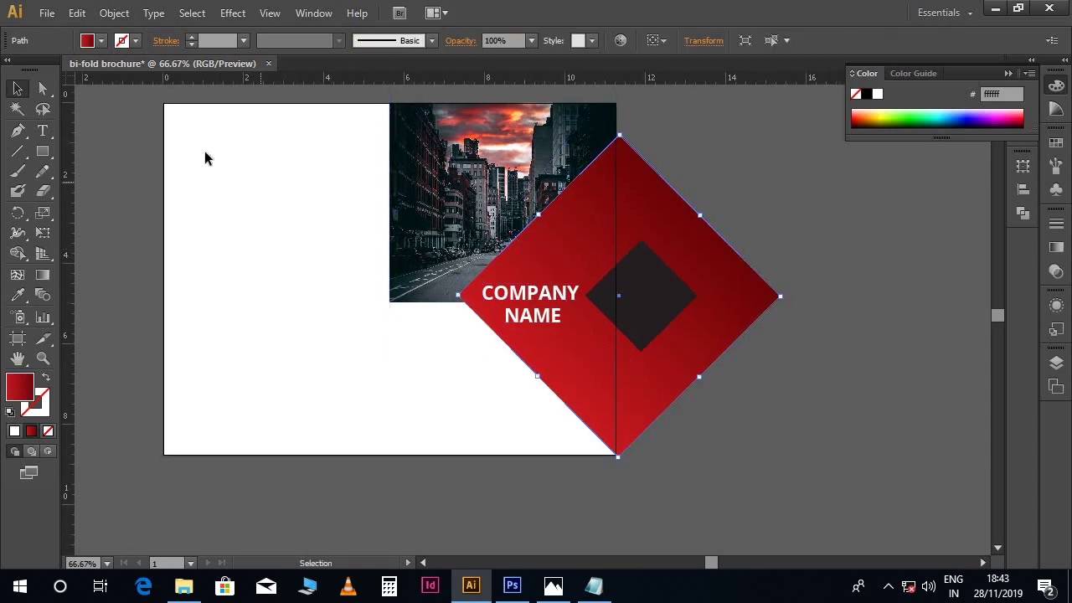
Place Logo.eps and move it just above the COMPANY NAME text.
click(47, 13)
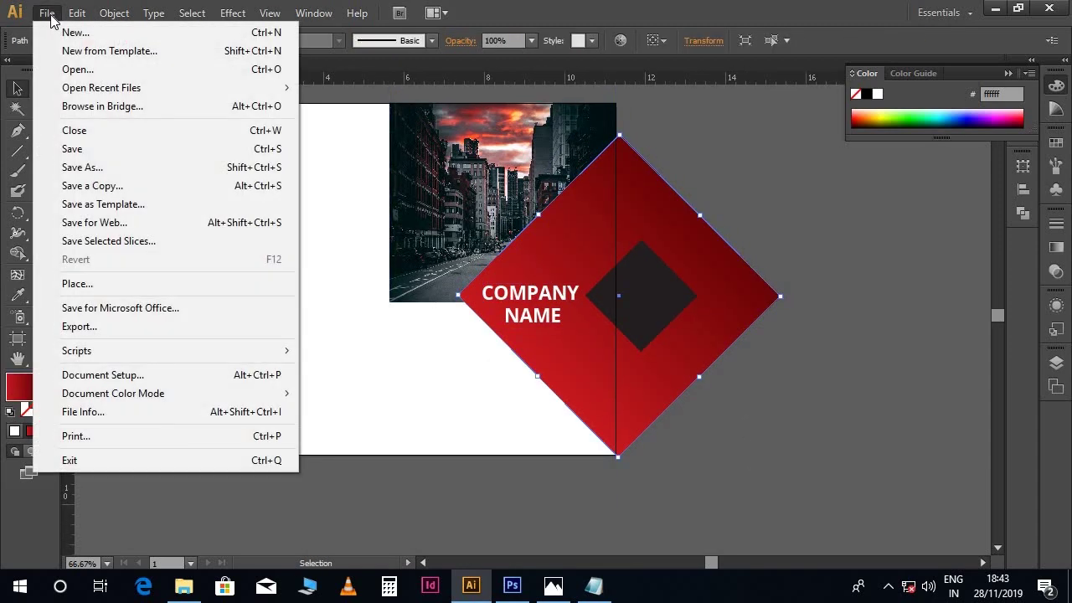
click(93, 283)
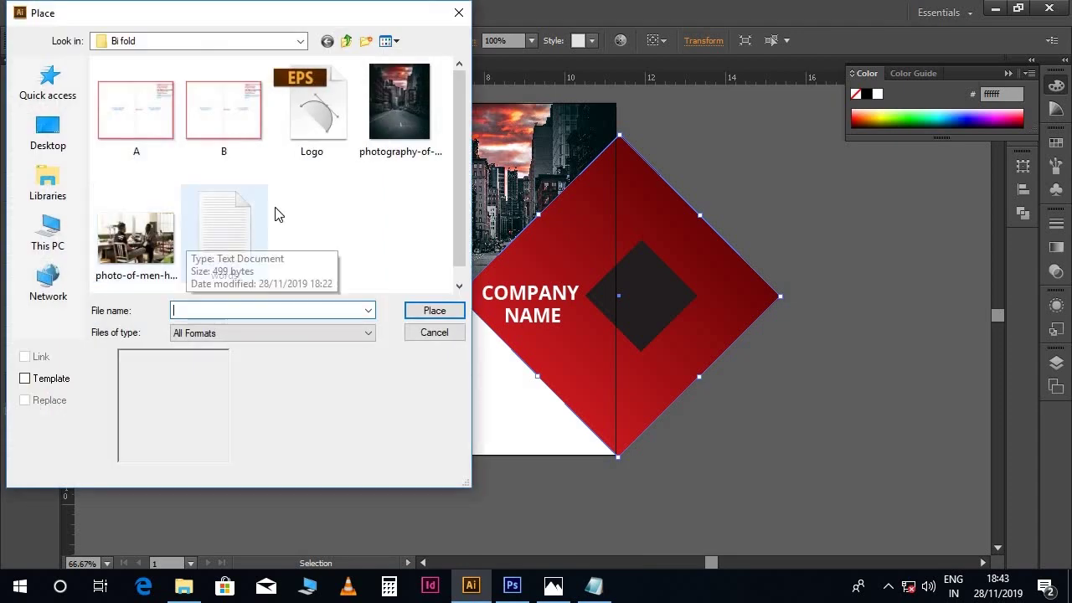
click(350, 138)
click(434, 309)
click(532, 320)
mouse_move(546, 277)
mouse_down()
mouse_move(540, 259)
mouse_move(559, 258)
mouse_up()
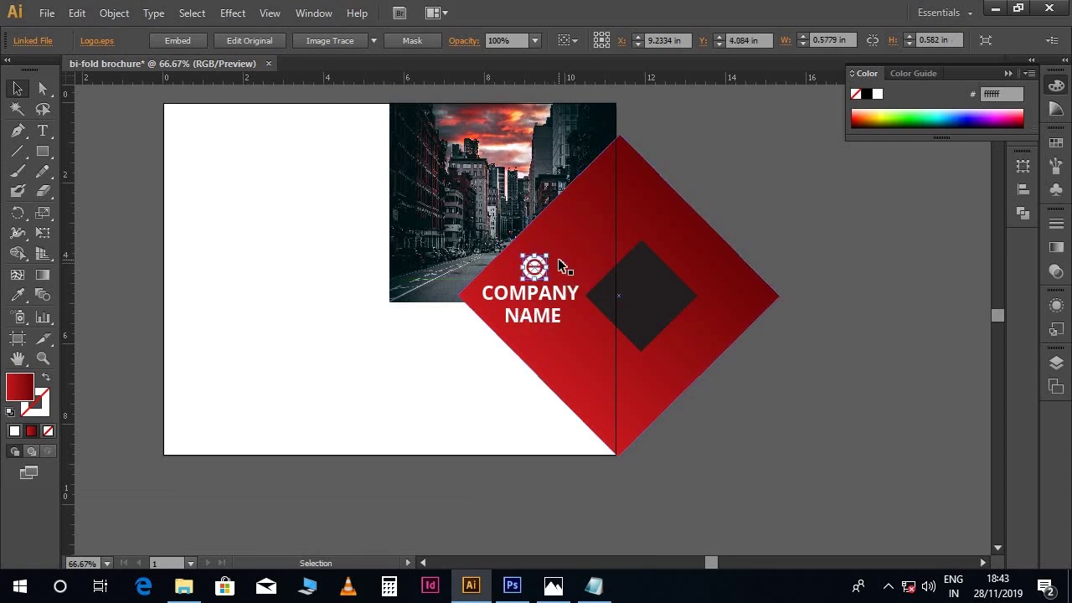
key(Left)
key(Left)
key(Left)
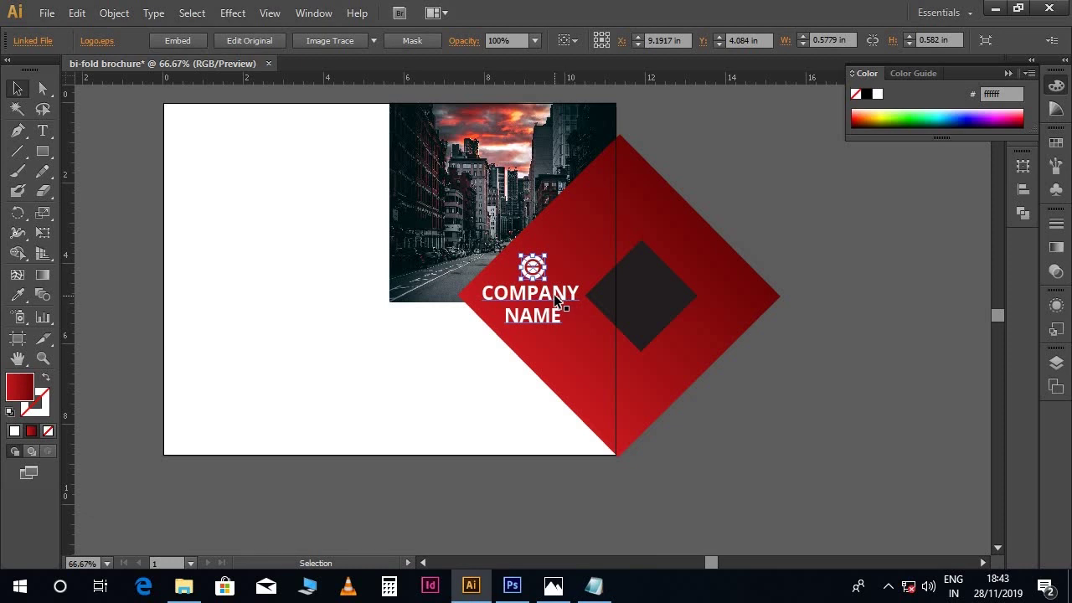
Horizontally centre the logo and COMPANY NAME text on each other.
shift+click(554, 294)
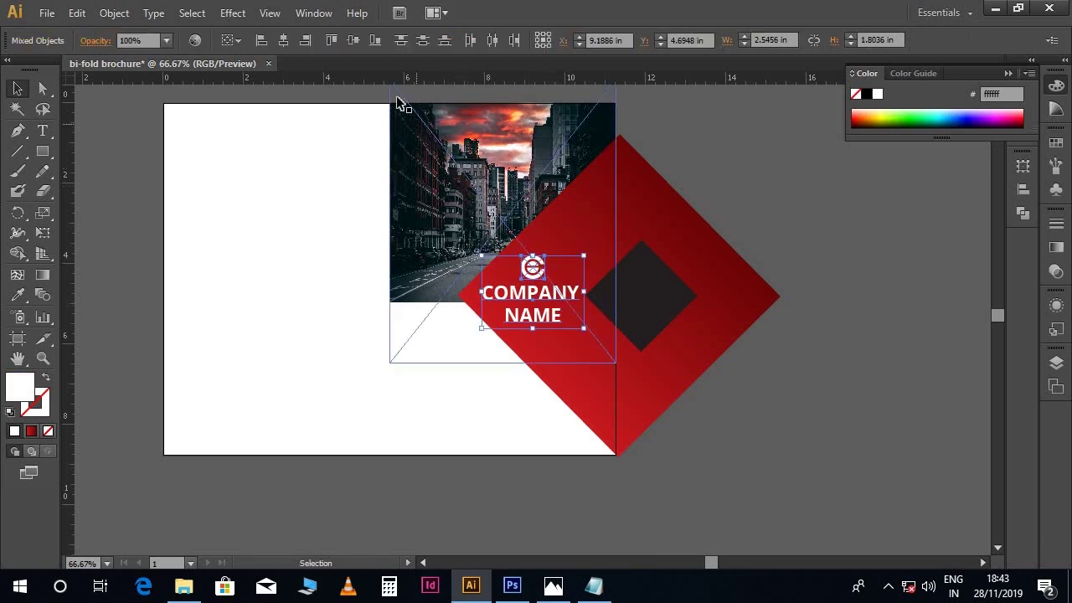
click(283, 43)
click(784, 441)
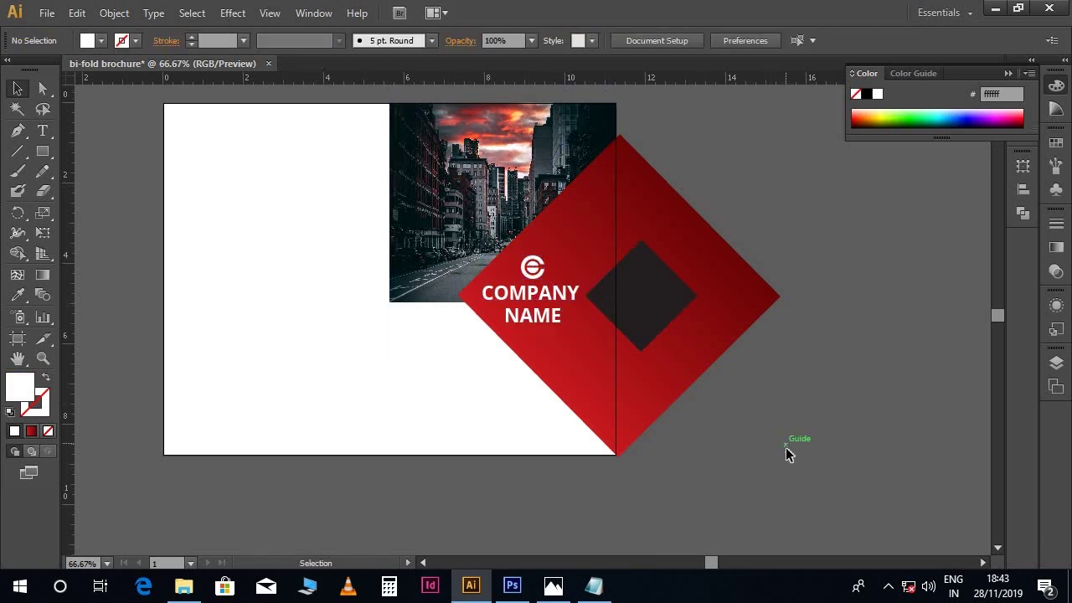
scroll(784, 452, down, 1)
Duplicate the dark diamond onto the photo's bottom-left corner and fine-tune its position.
drag(724, 440, 759, 438)
scroll(684, 304, up, 1)
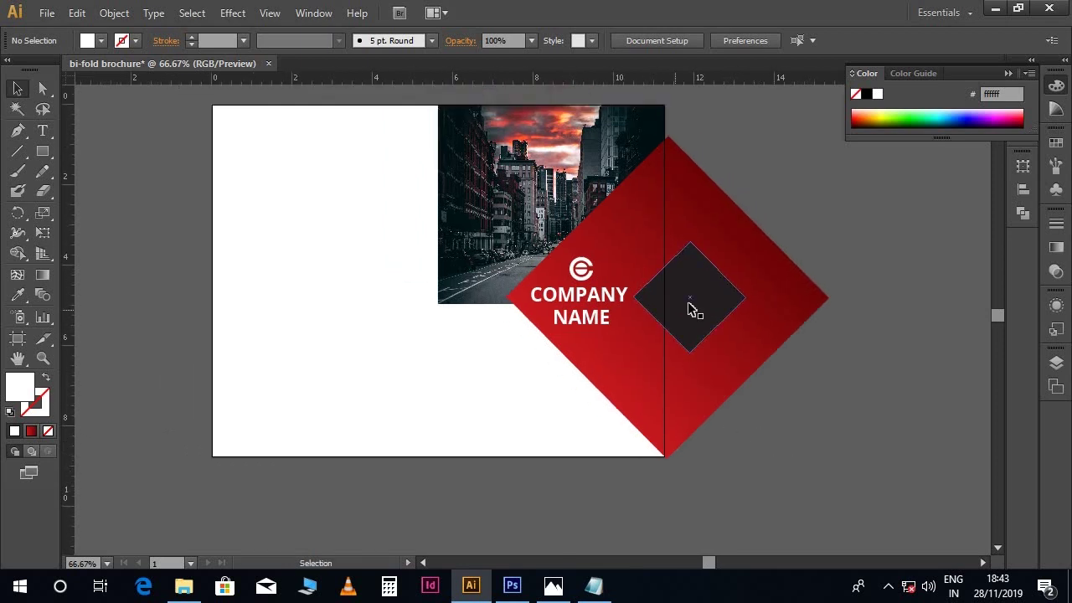
click(693, 314)
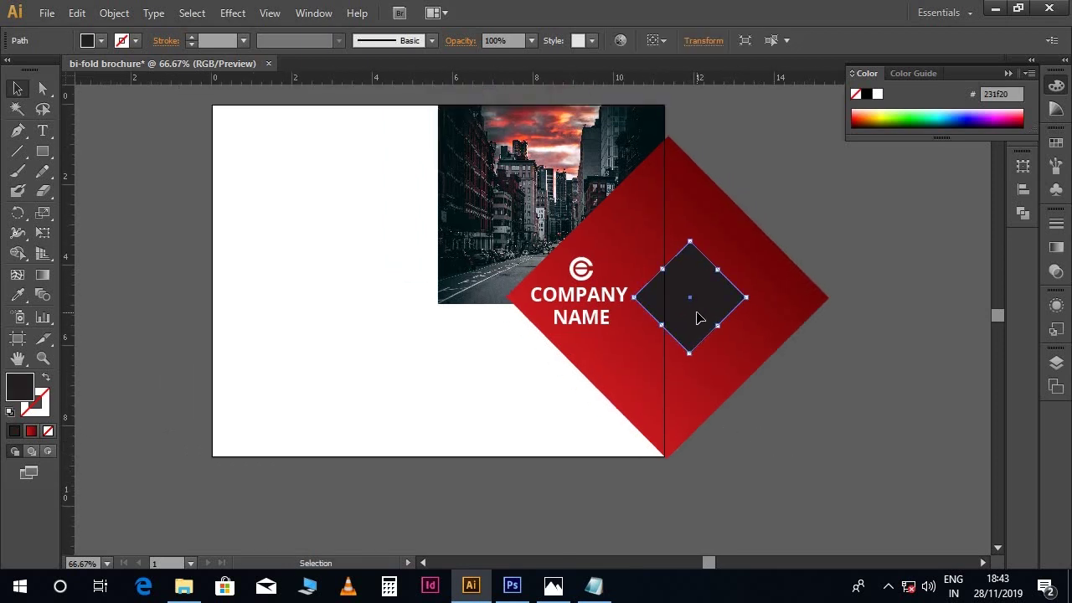
drag(705, 319, 506, 325)
click(663, 507)
key(ctrl+equal)
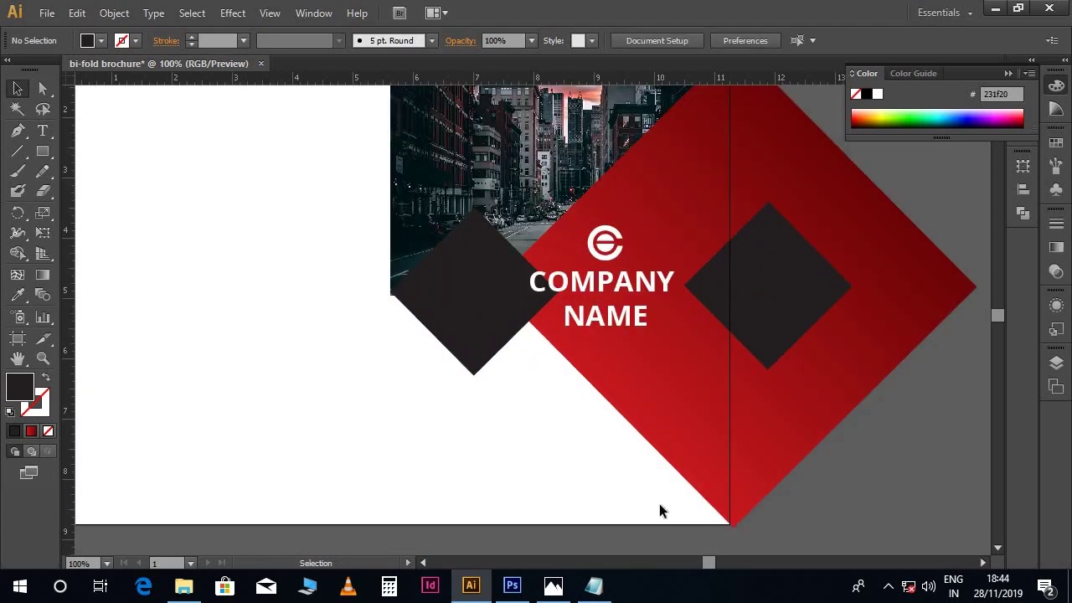
key(ctrl+equal)
drag(603, 440, 750, 455)
key(ctrl+equal)
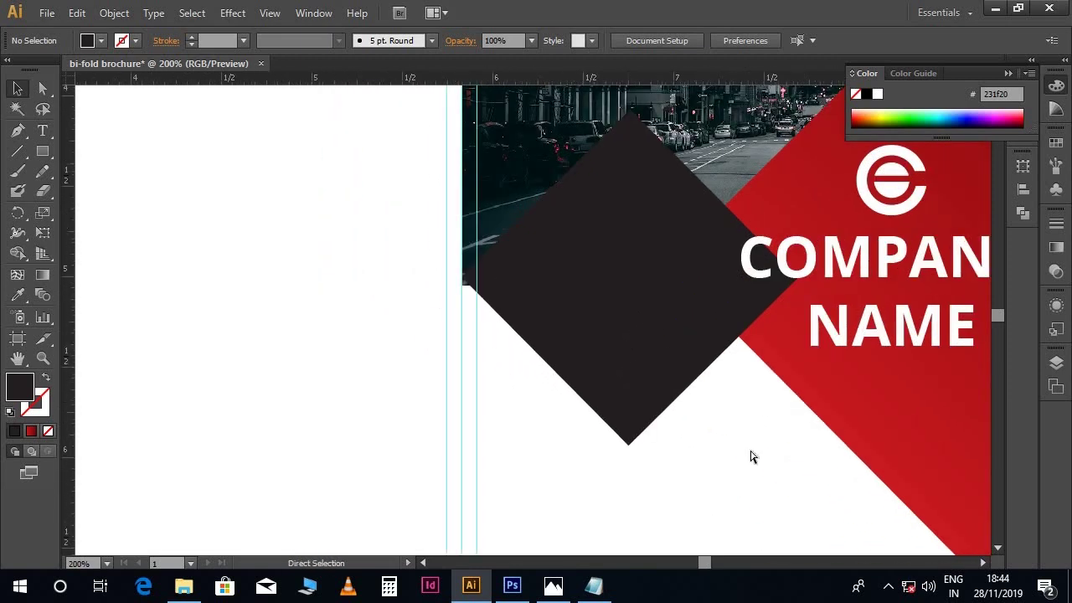
key(ctrl+equal)
drag(617, 301, 612, 308)
Scale the copied dark diamond slightly smaller and bring the words file forward.
click(786, 503)
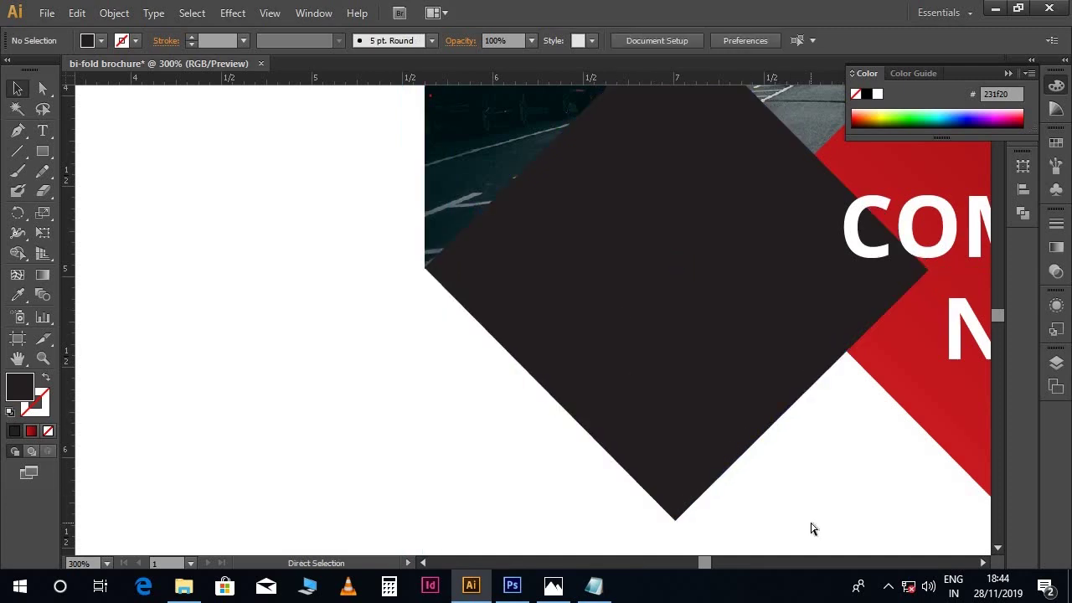
key(ctrl+minus)
key(ctrl+minus)
key(ctrl+minus)
drag(643, 409, 581, 407)
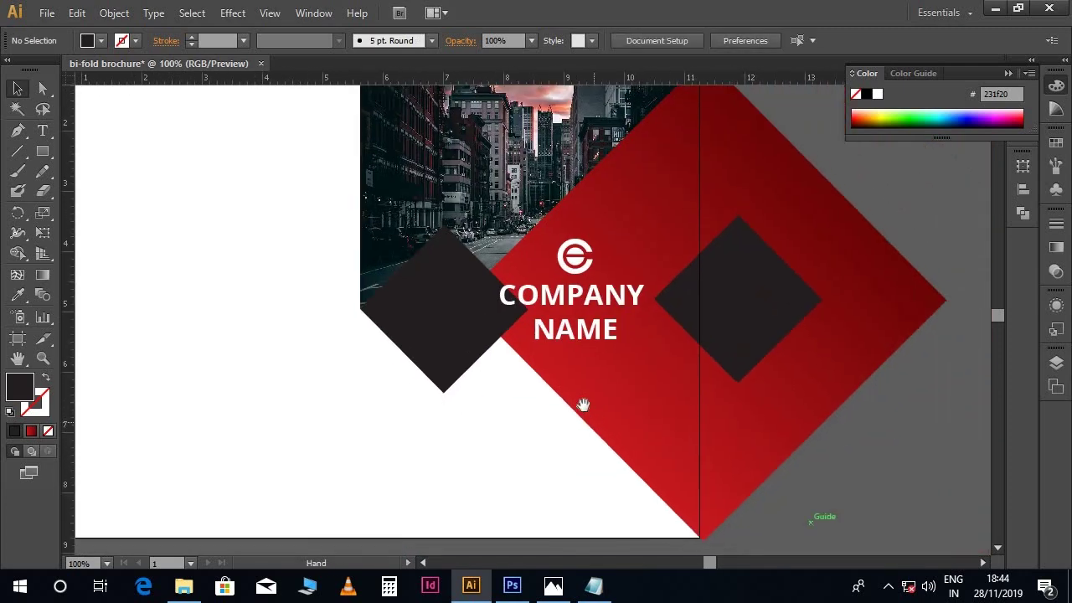
click(514, 307)
drag(514, 306, 502, 310)
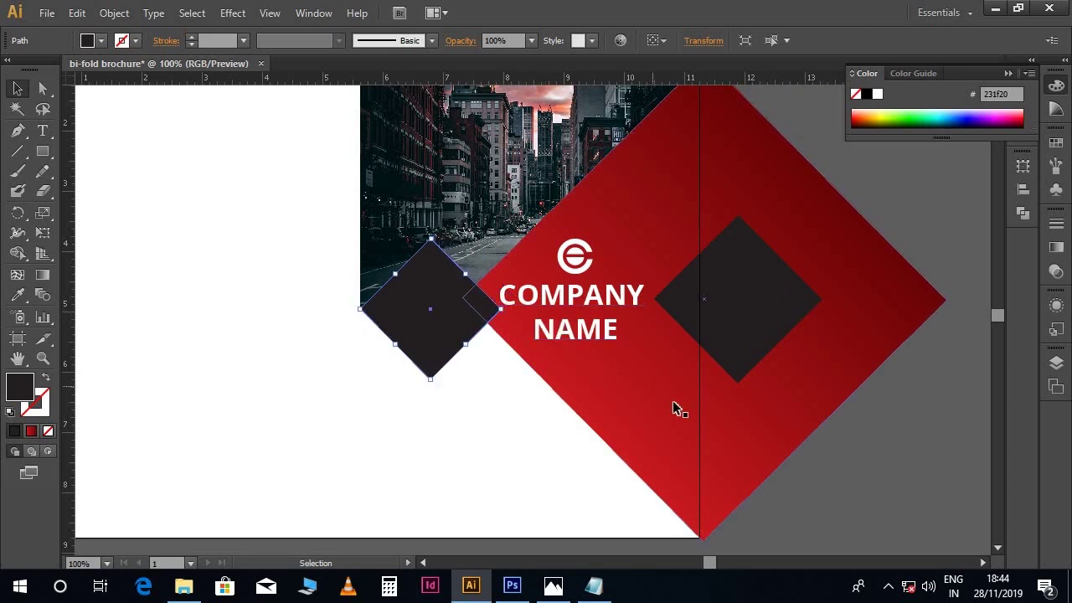
click(875, 462)
key(ctrl+minus)
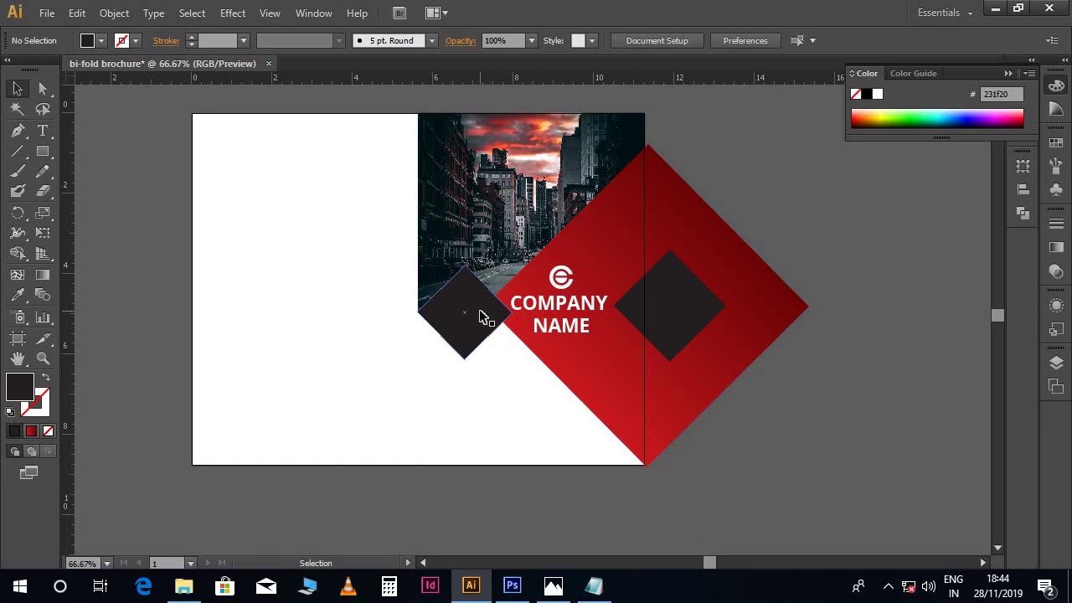
click(594, 585)
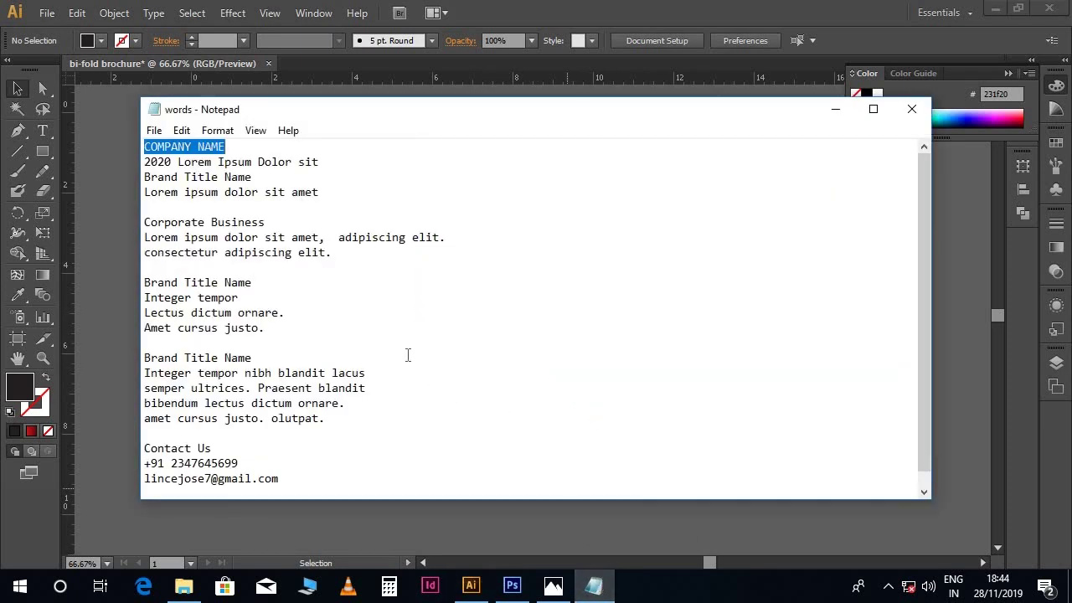
Copy '2020 Lorem Ipsum Dolor sit' from the notes and paste it as text below the diamonds.
drag(144, 161, 320, 162)
key(ctrl+c)
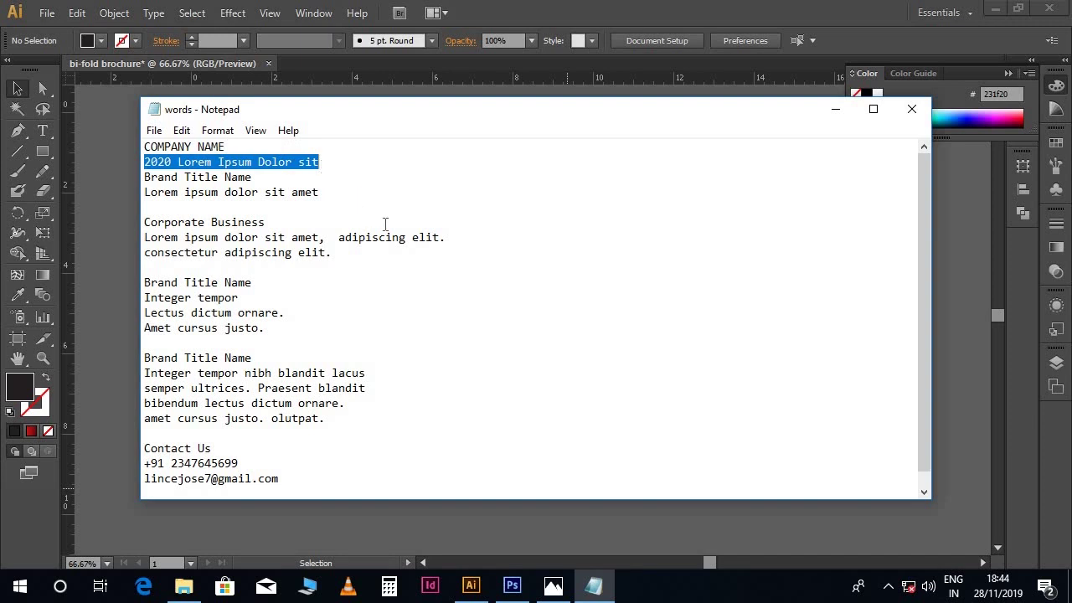
click(471, 585)
key(t)
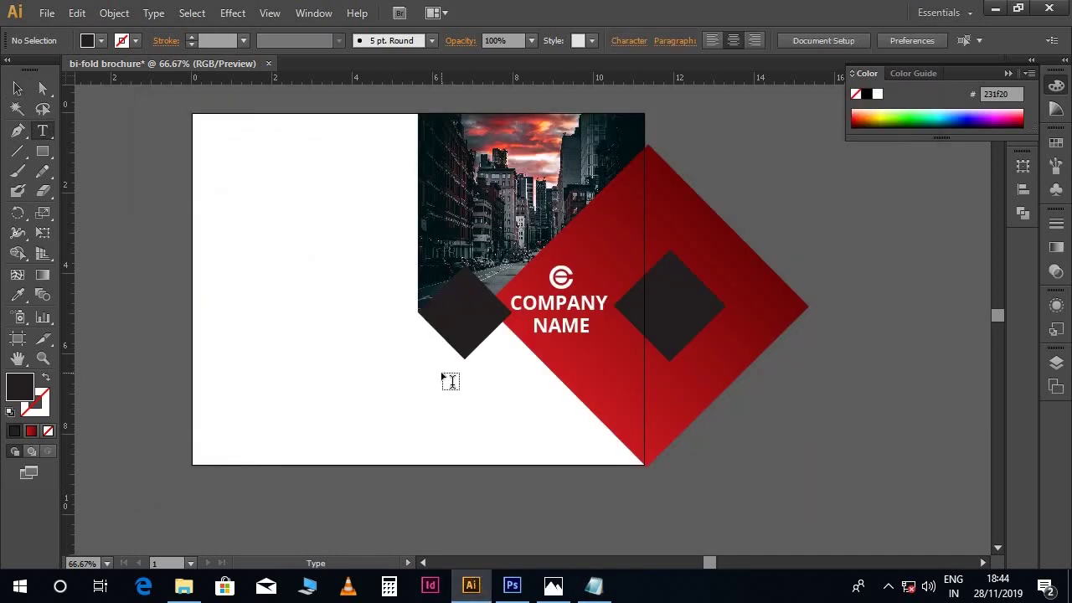
click(441, 368)
key(ctrl+v)
key(ctrl+a)
Set the 2020 line to Roboto Thin at 20 pt.
click(560, 40)
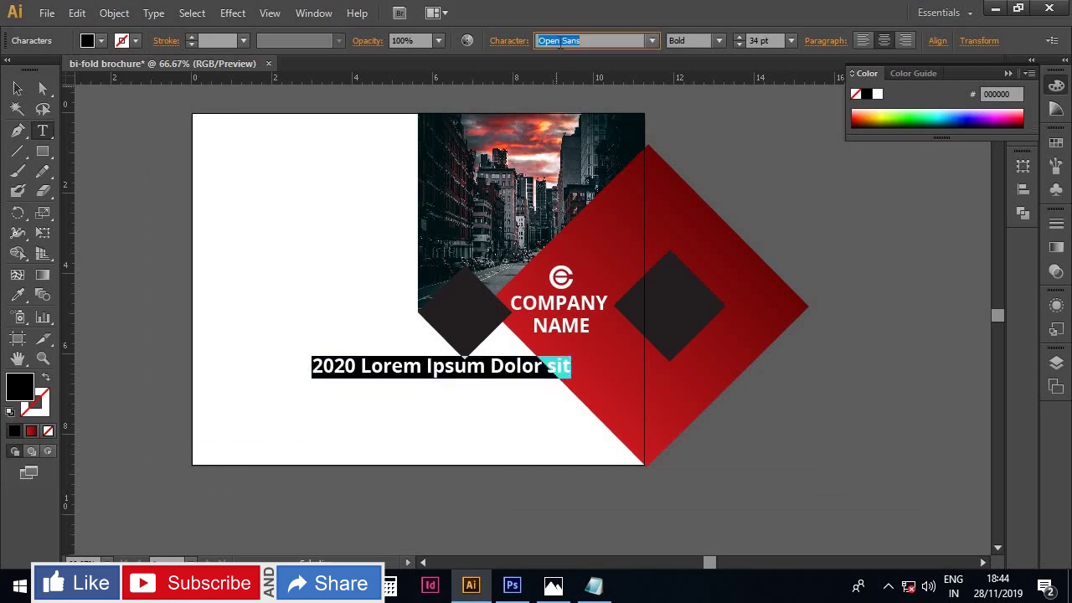
text(Rage Italic)
key(Return)
click(718, 41)
click(698, 63)
click(759, 41)
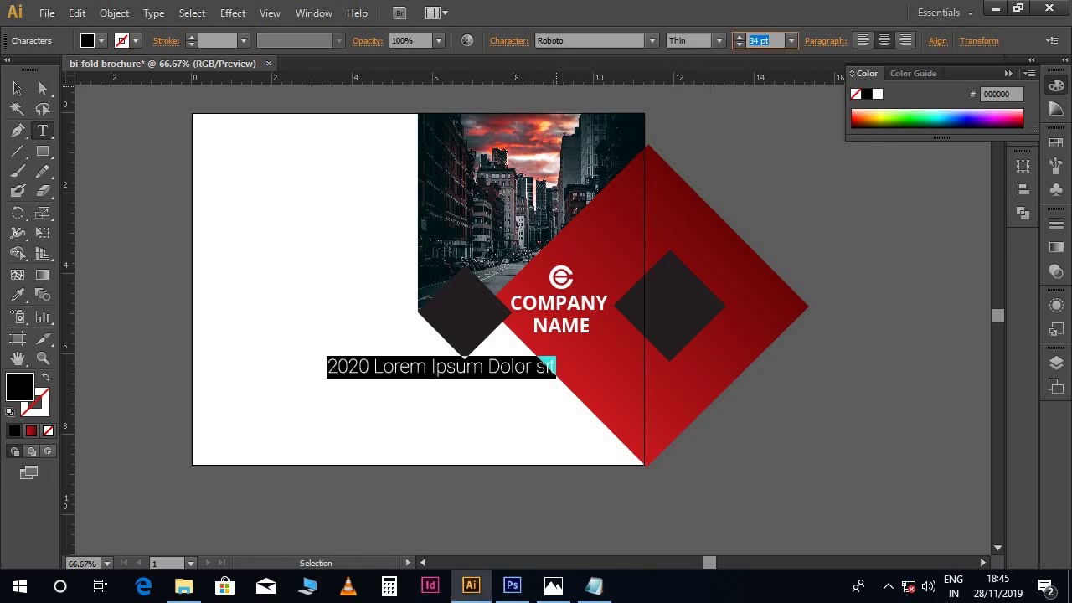
text(15)
key(Return)
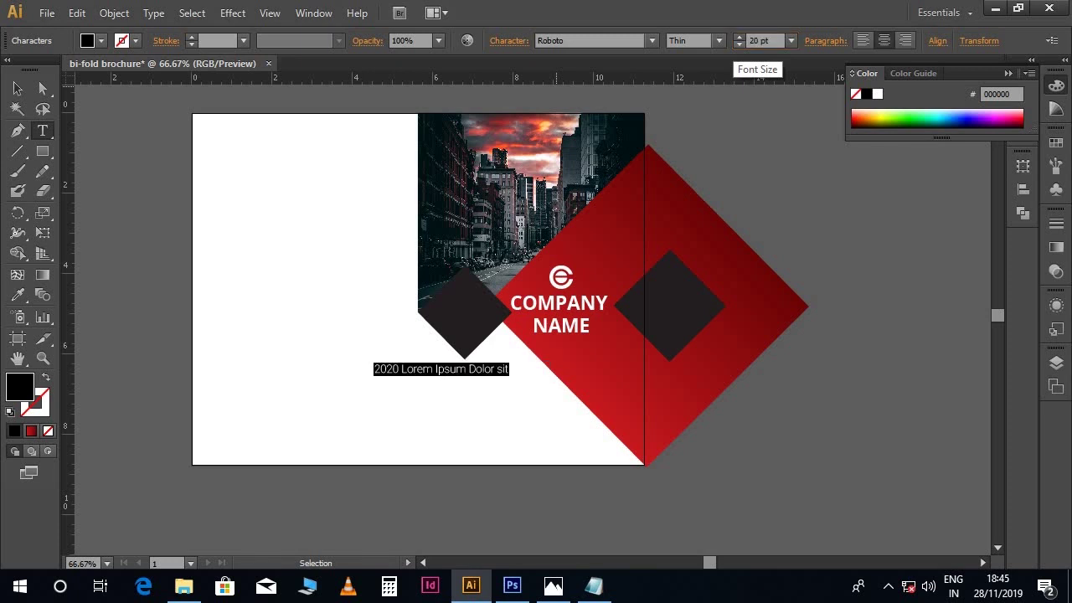
key(Escape)
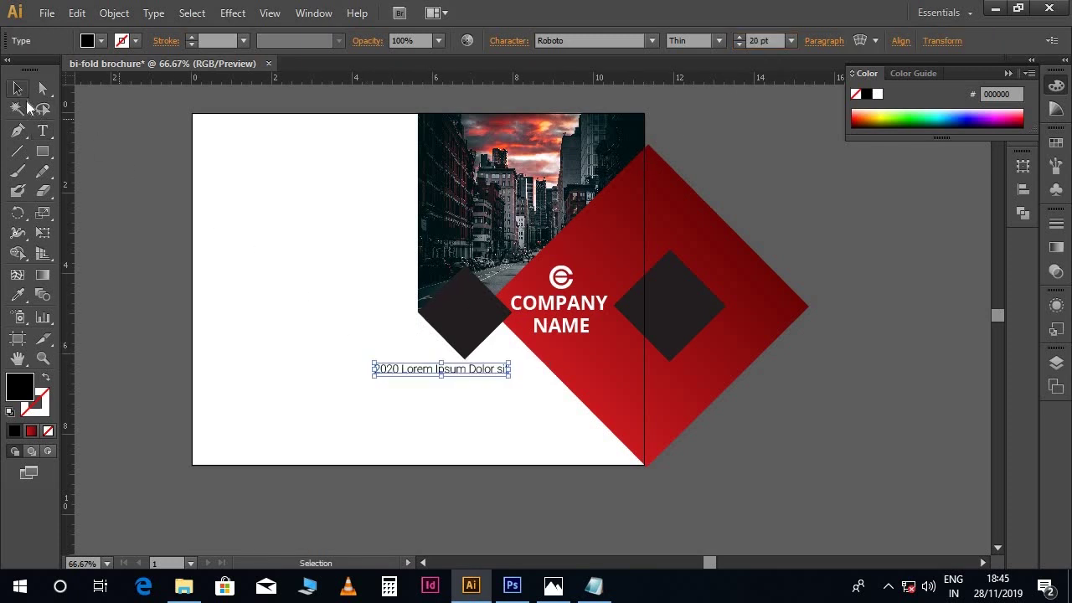
Make the 2020 caption white and put '2020' on its own line.
drag(397, 373, 454, 306)
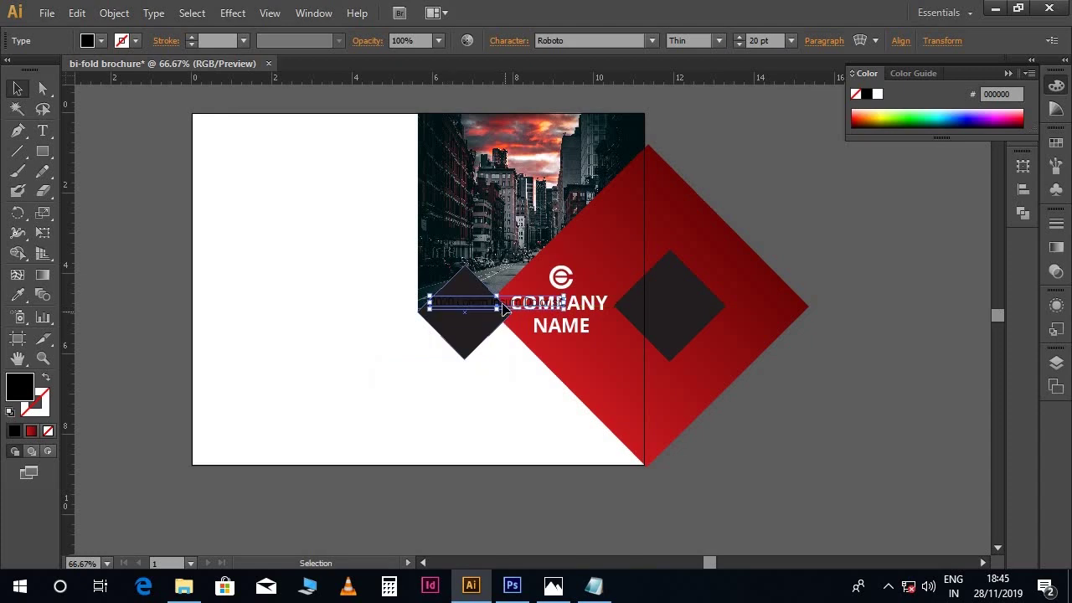
click(877, 96)
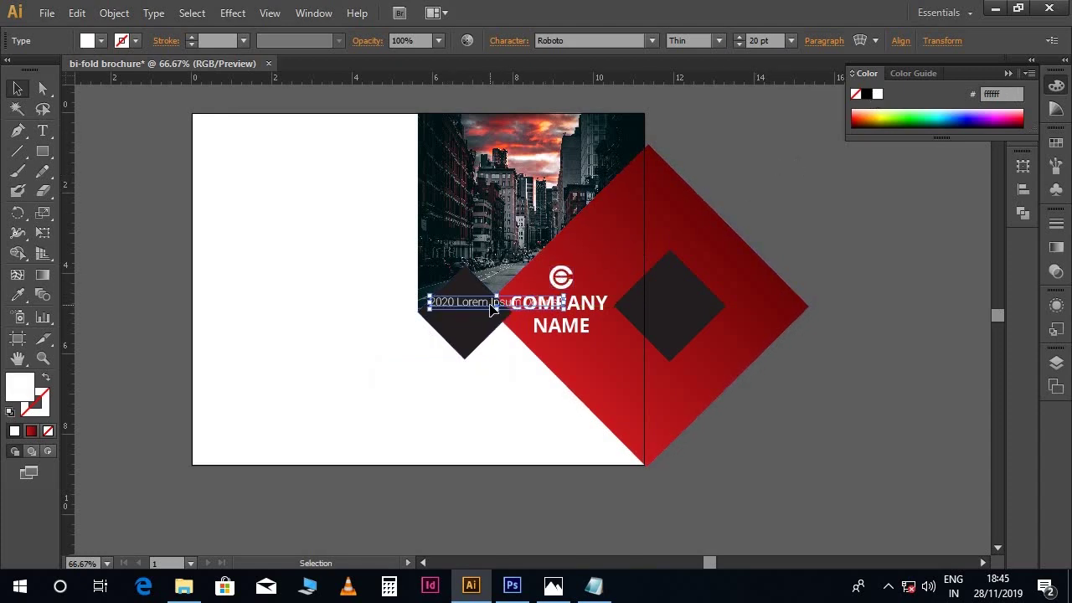
scroll(493, 308, up, 2)
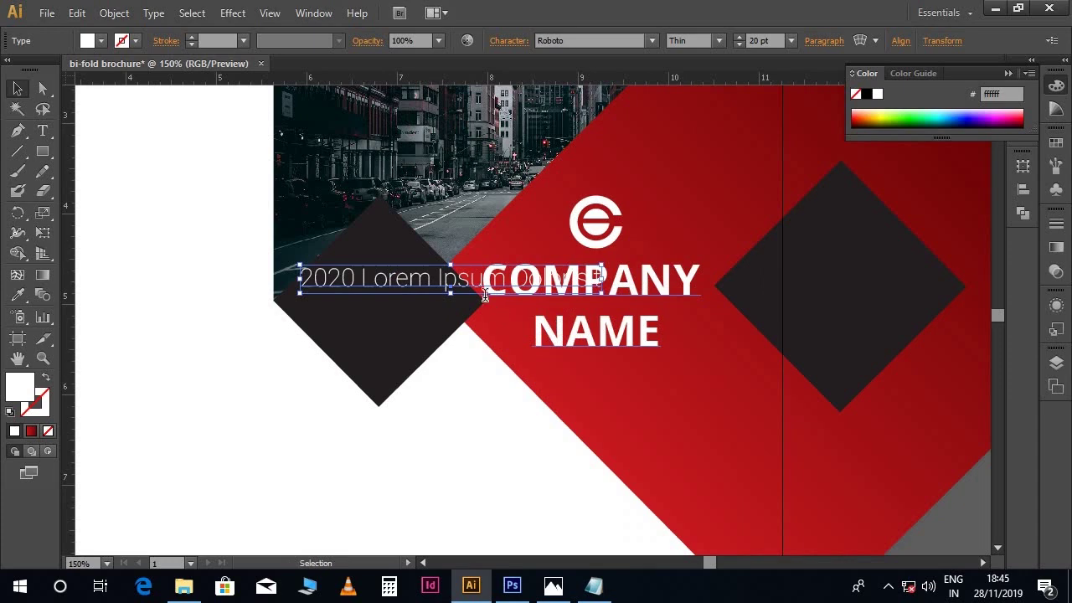
double_click(442, 282)
click(363, 281)
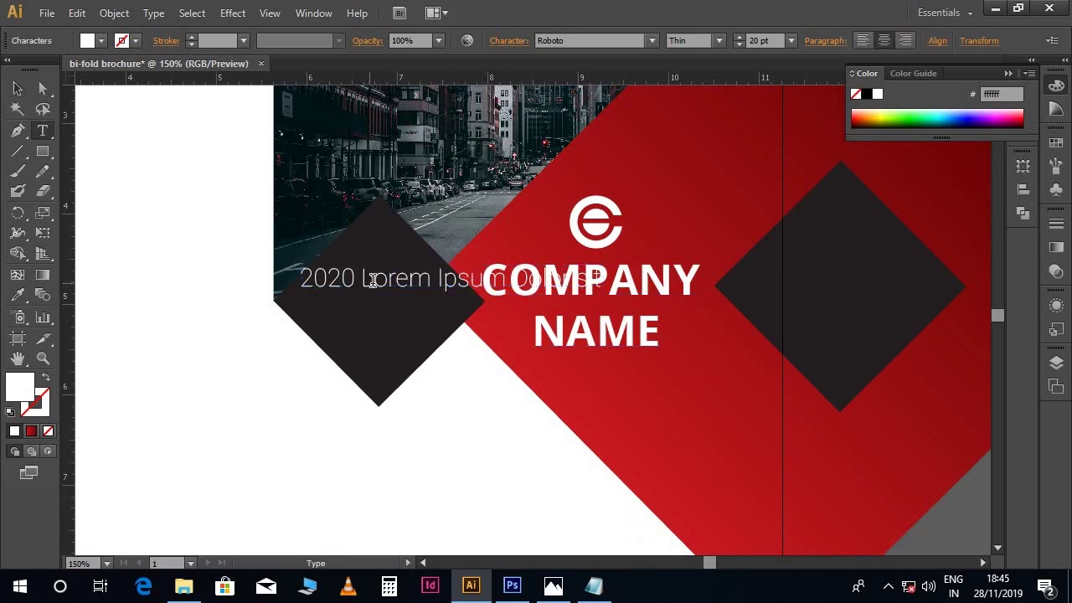
key(Return)
key(Return)
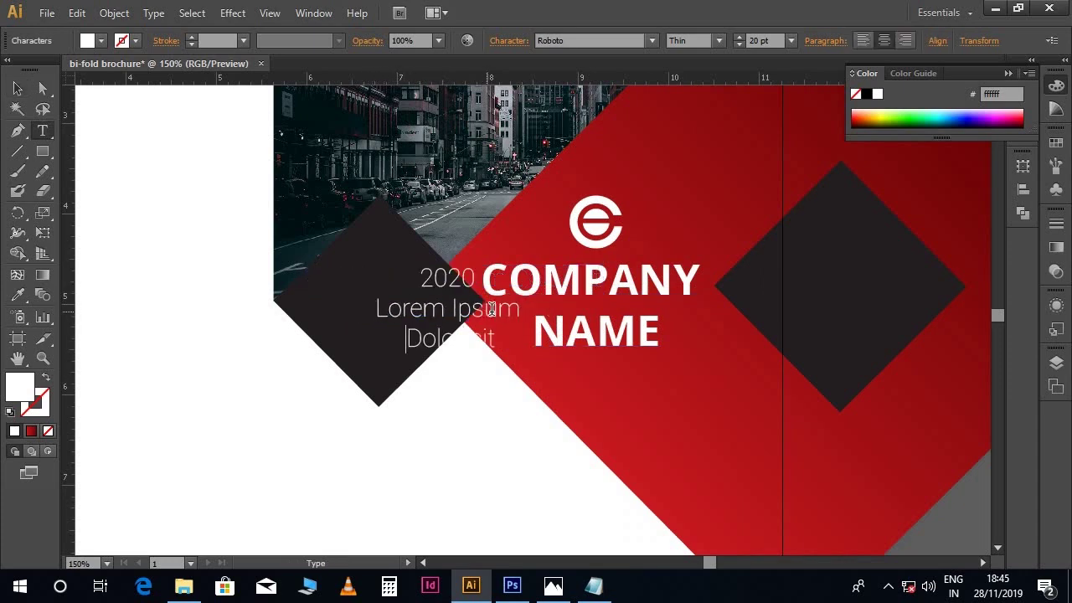
Move the multi-line caption onto the lower-left dark diamond, nudging it up.
click(17, 88)
drag(423, 314, 374, 312)
key(Up)
key(Up)
key(Up)
key(Up)
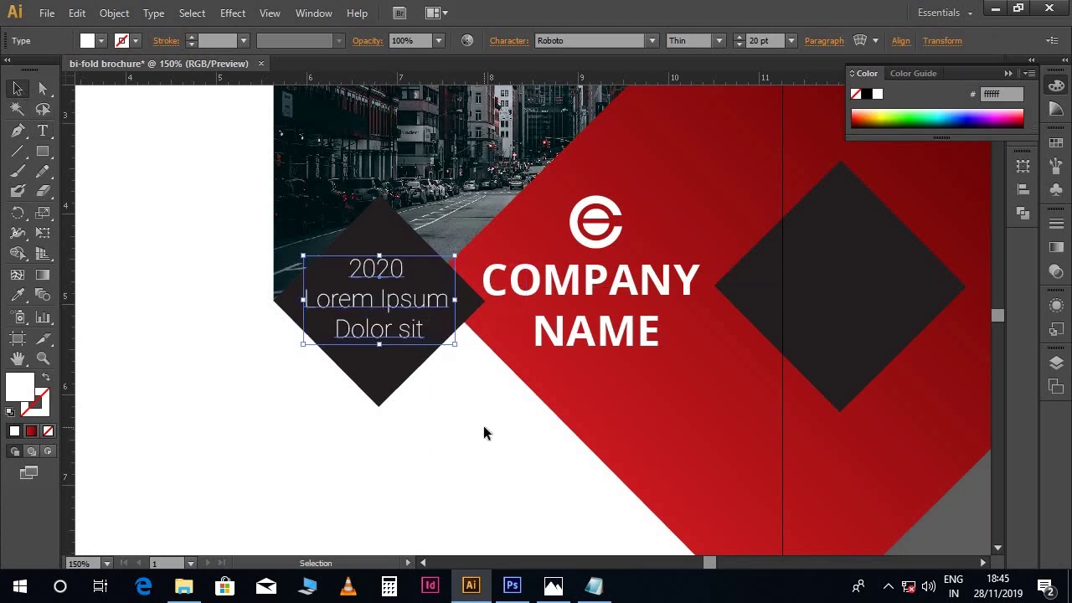
click(483, 433)
Shrink the dark diamond slightly, recentre the caption on it, and bring the words notes back.
scroll(483, 427, left, 1)
scroll(483, 427, down, 1)
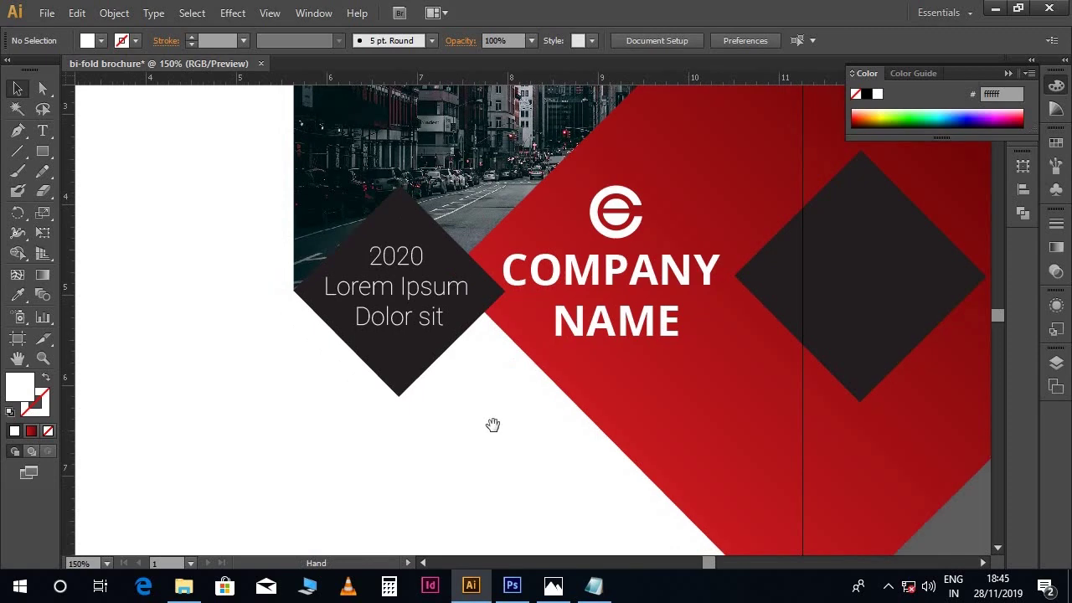
click(507, 291)
drag(507, 290, 496, 295)
click(488, 352)
click(458, 301)
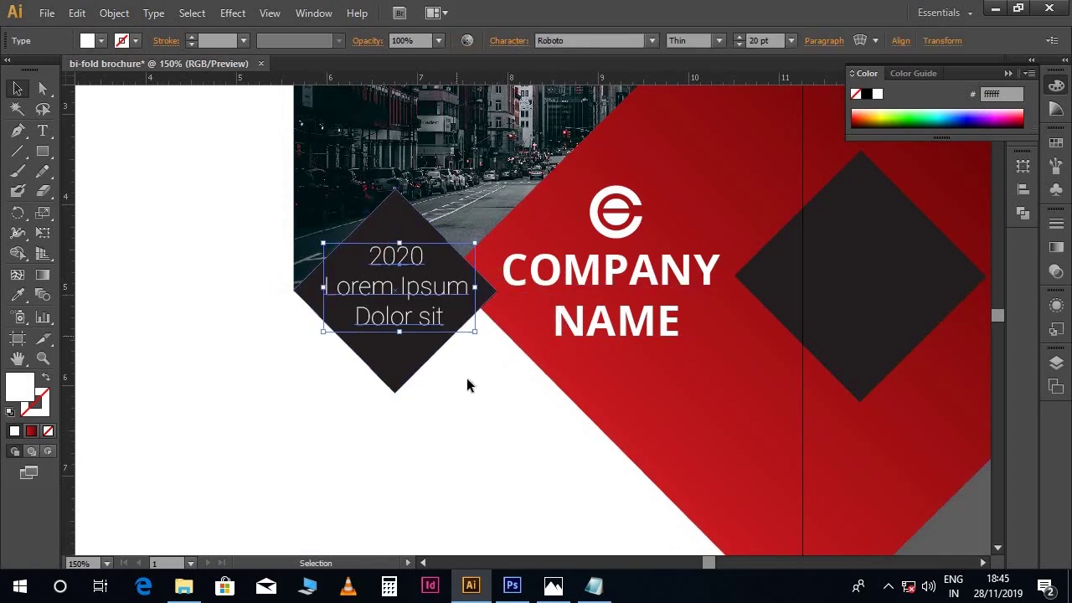
key(Left)
key(Left)
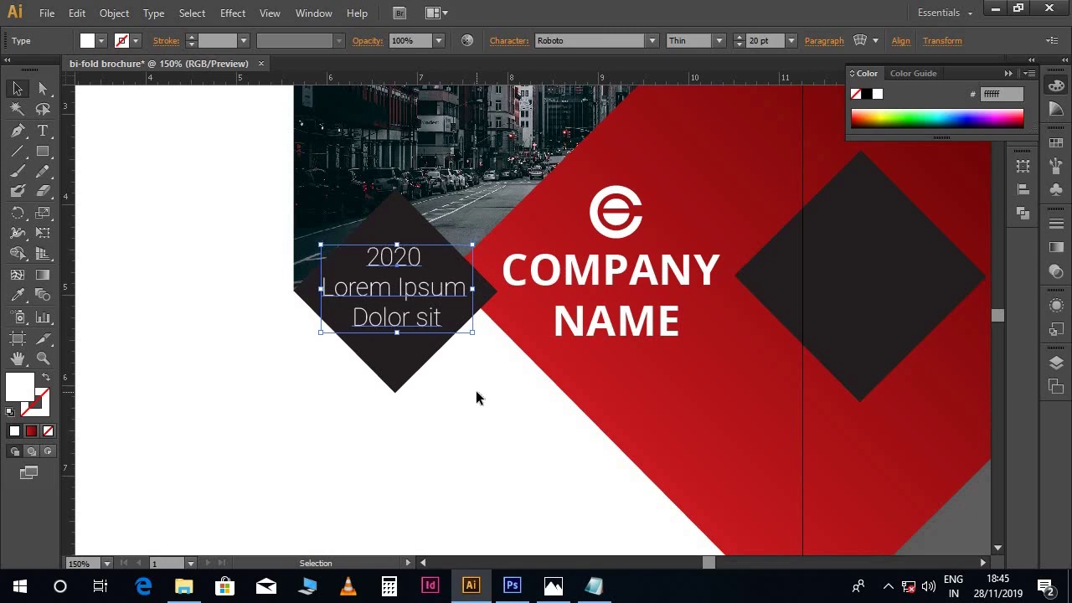
click(483, 396)
key(ctrl+minus)
key(ctrl+minus)
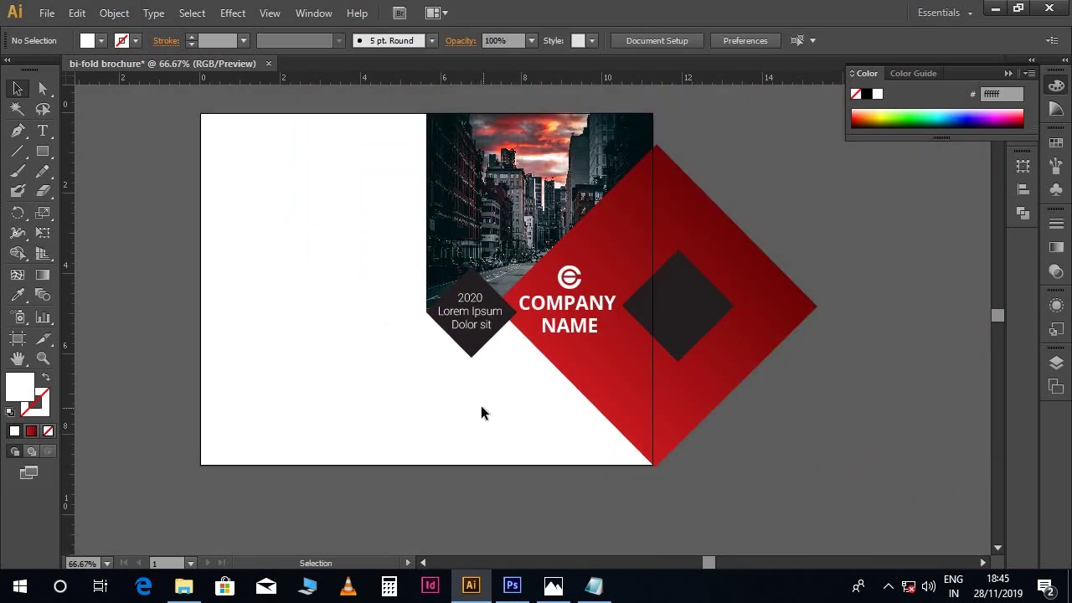
click(593, 585)
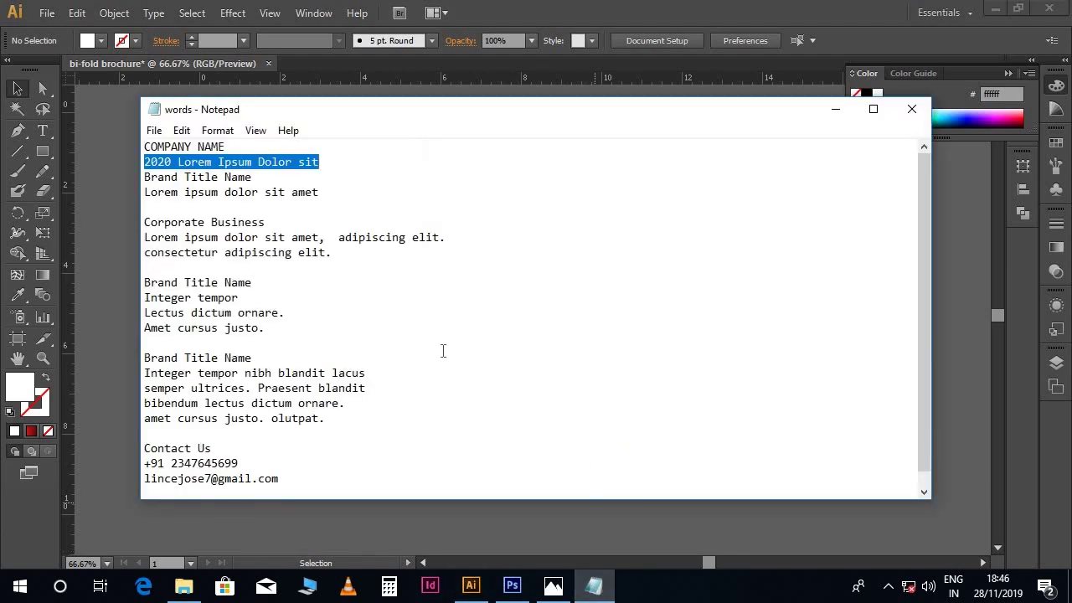
Copy 'Brand Title Name' from the notes and paste it as text below the dark diamond.
drag(144, 178, 263, 173)
key(ctrl+c)
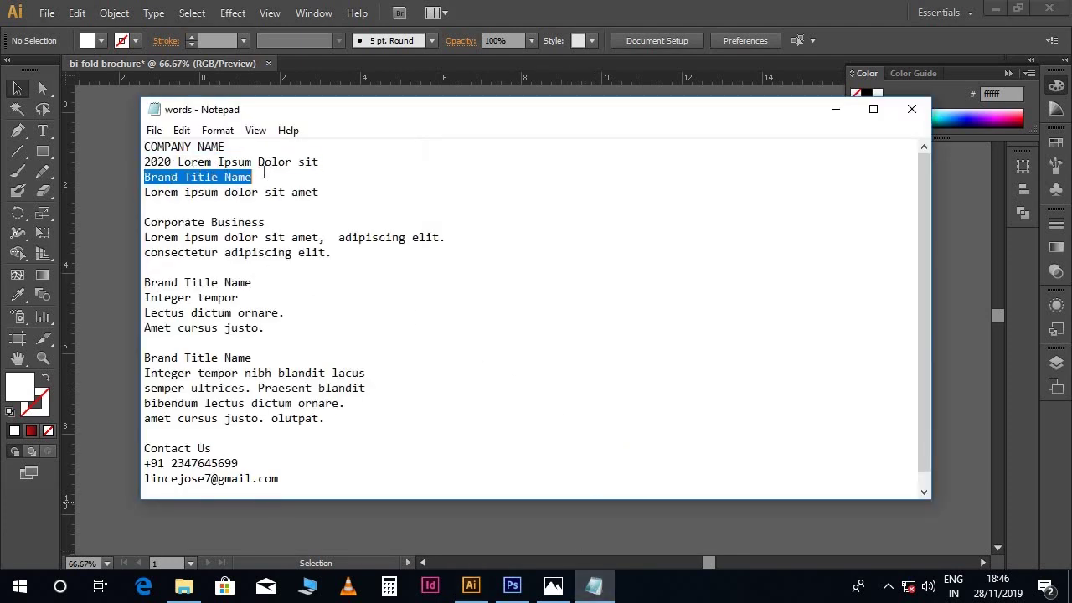
click(470, 586)
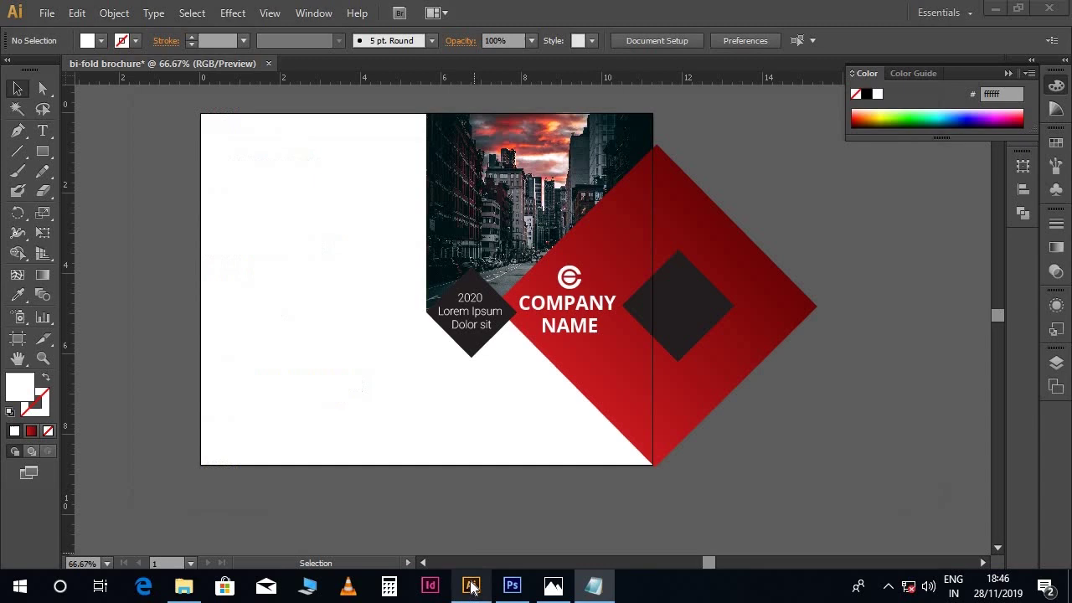
key(ctrl+=)
key(ctrl+semicolon)
key(ctrl+=)
scroll(461, 382, down, 2)
key(t)
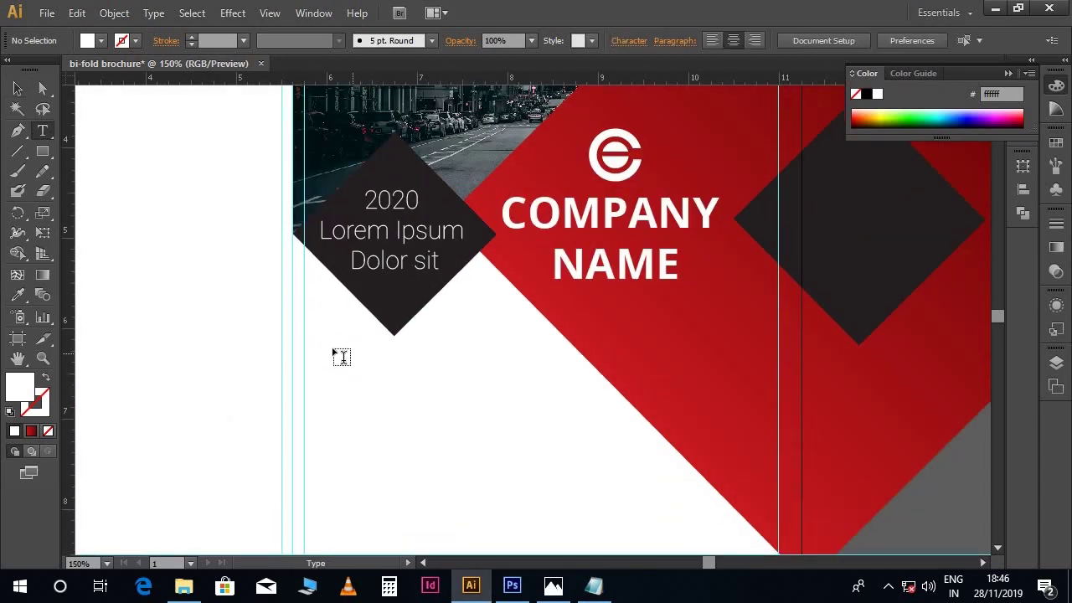
click(314, 381)
scroll(334, 385, down, 1)
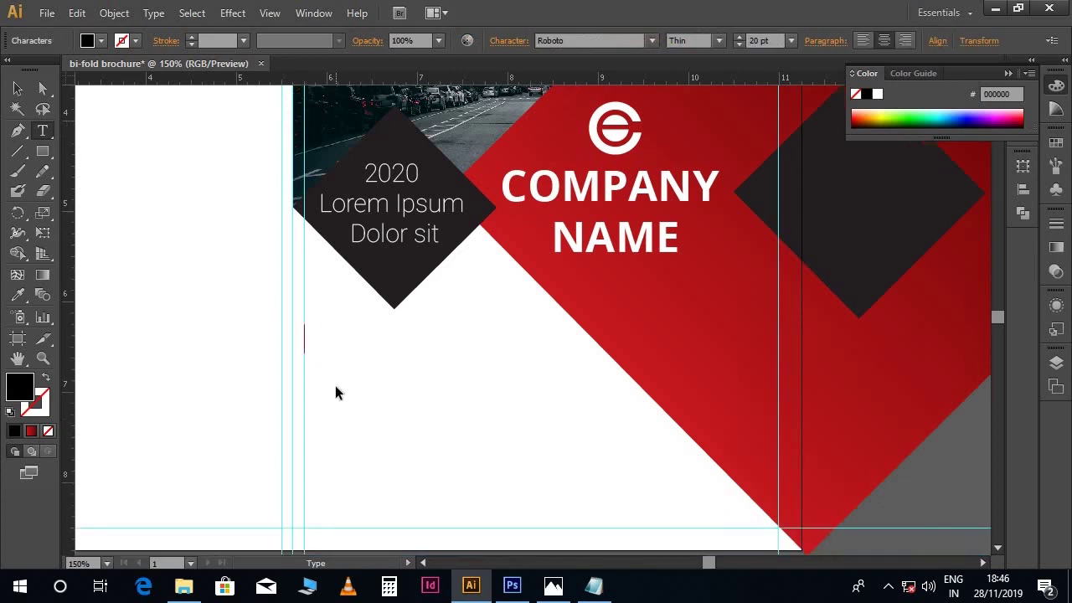
key(ctrl+v)
Set the heading to Roboto Light 22 pt and move it just below the diamond.
triple_click(322, 346)
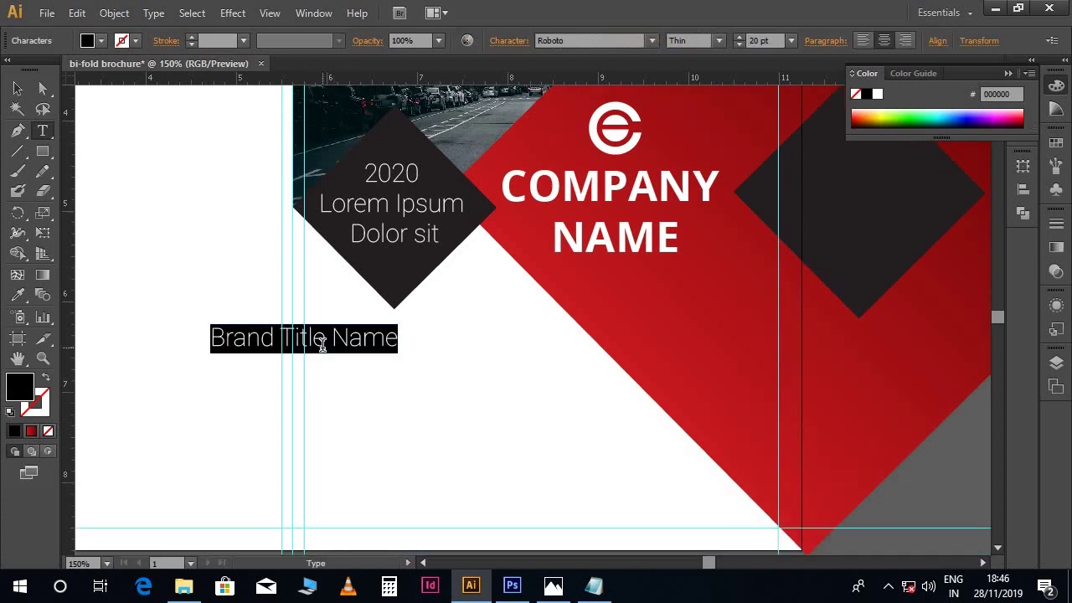
click(717, 40)
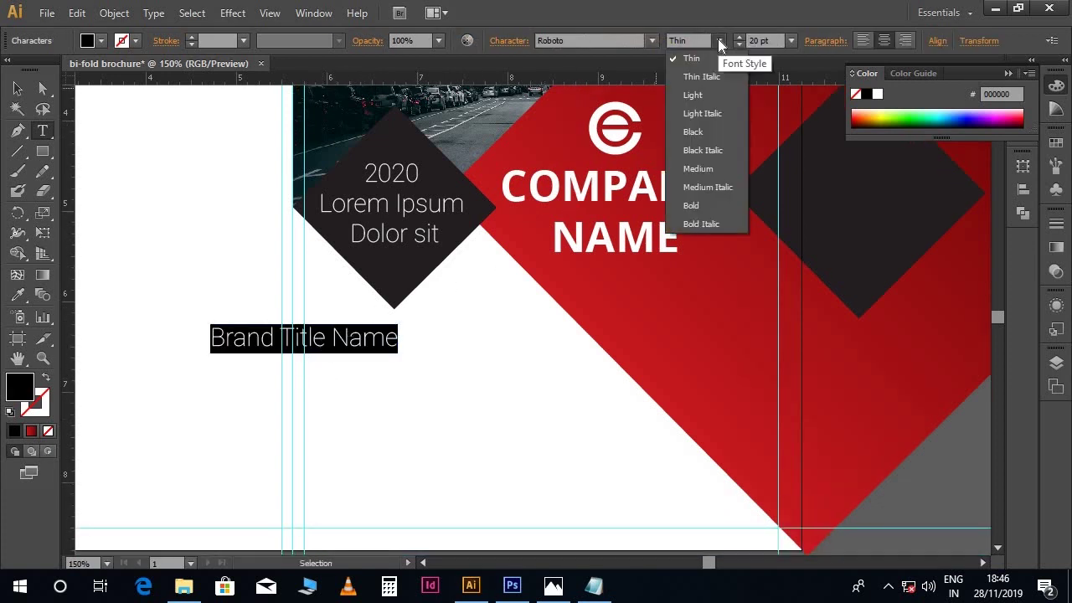
click(708, 96)
click(764, 40)
text(22)
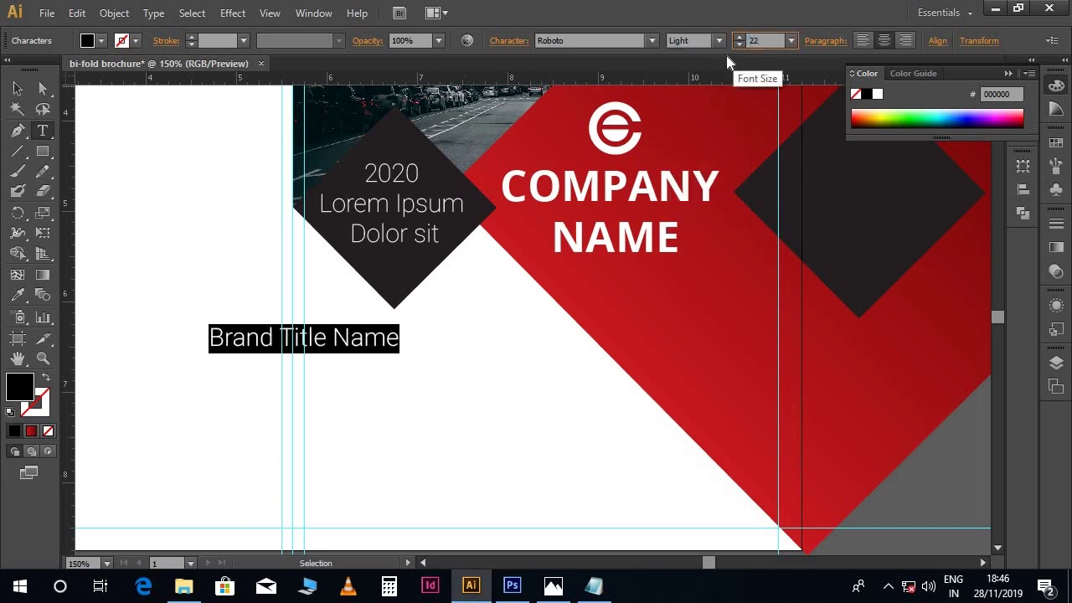
key(Return)
key(Escape)
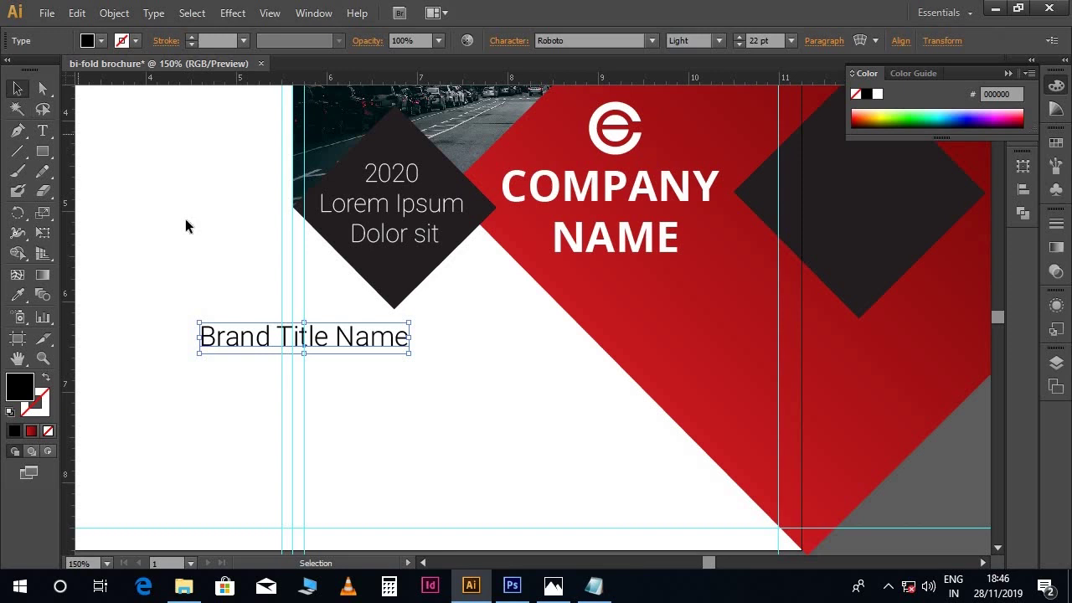
drag(248, 350, 349, 396)
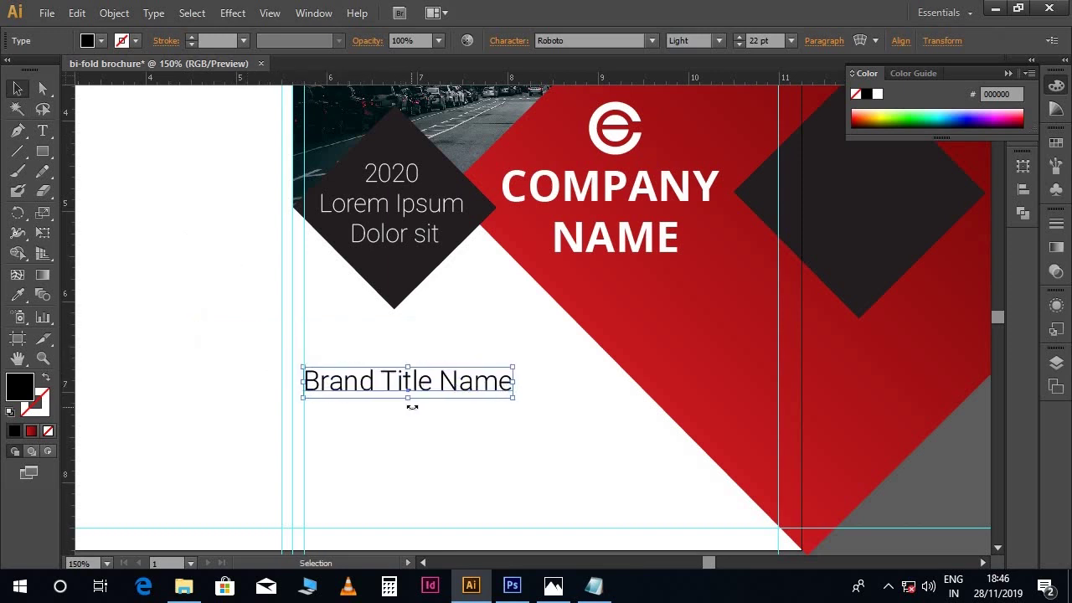
scroll(359, 381, down, 1)
click(360, 390)
scroll(360, 390, down, 2)
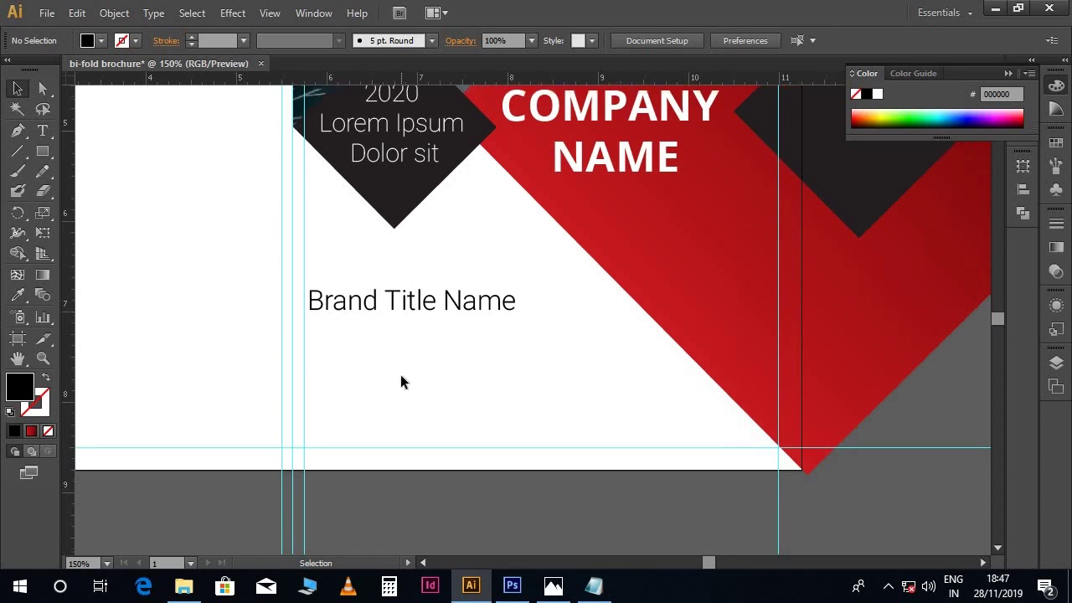
Fill the Brand Title Name heading with dark grey 383838.
click(376, 279)
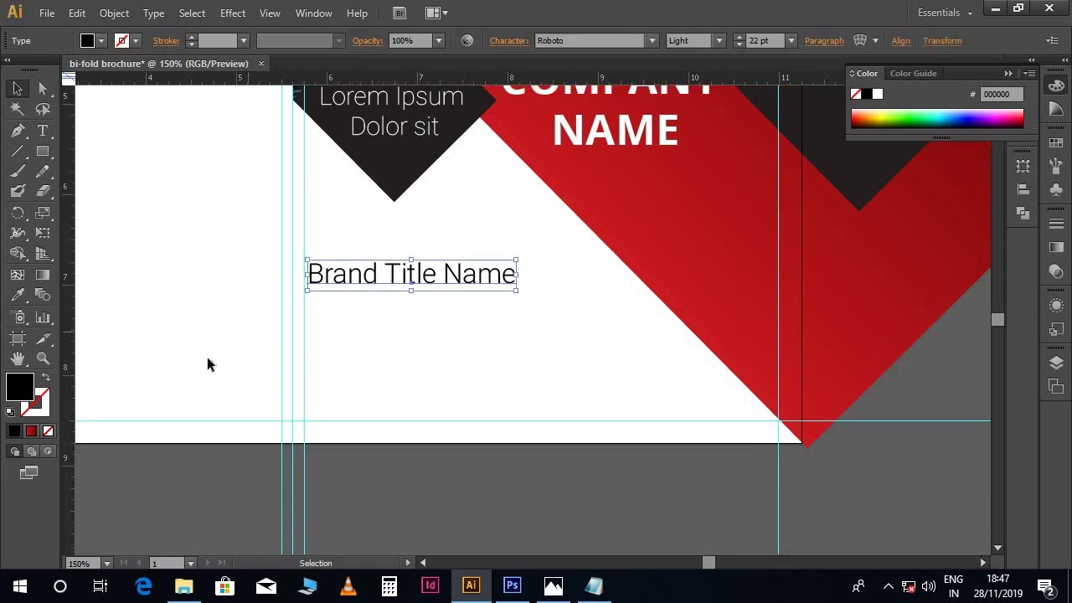
double_click(31, 392)
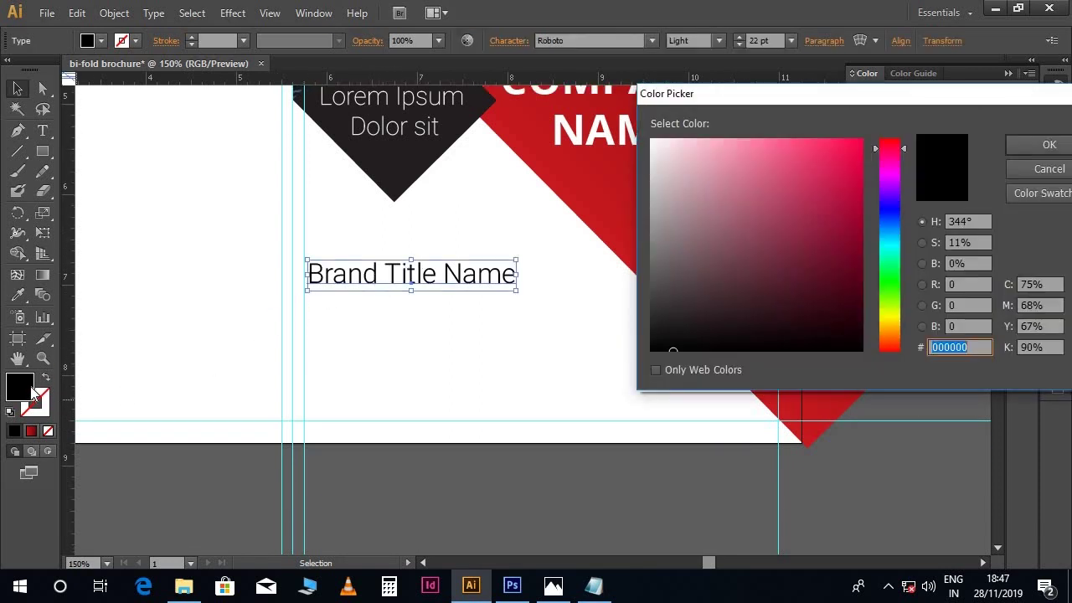
drag(654, 295, 652, 305)
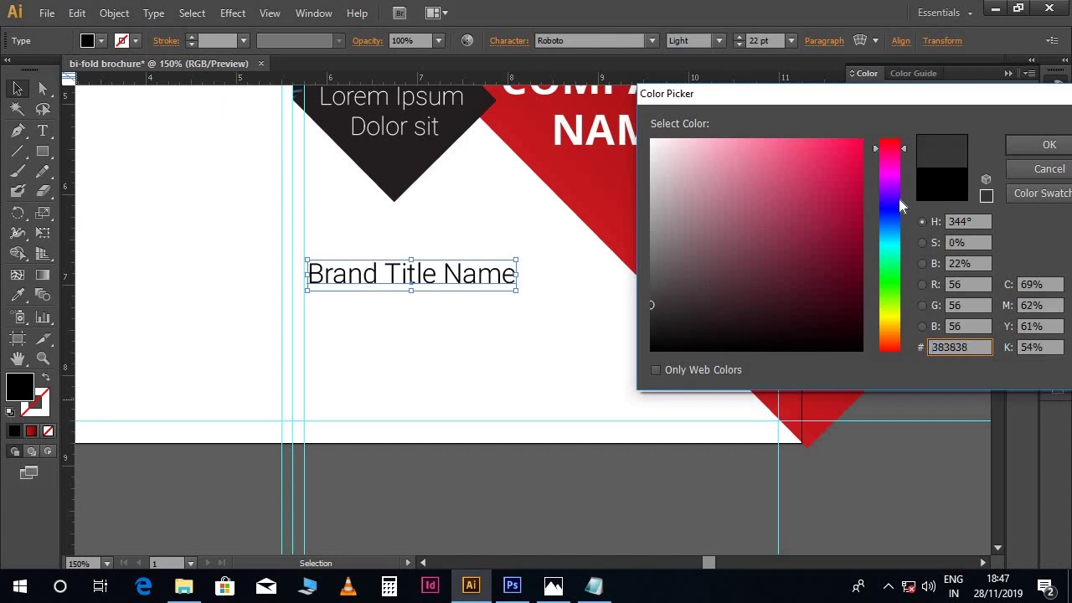
click(1030, 145)
click(489, 373)
Copy the 'Lorem ipsum dolor sit amet' line from the notes.
scroll(489, 372, down, 1)
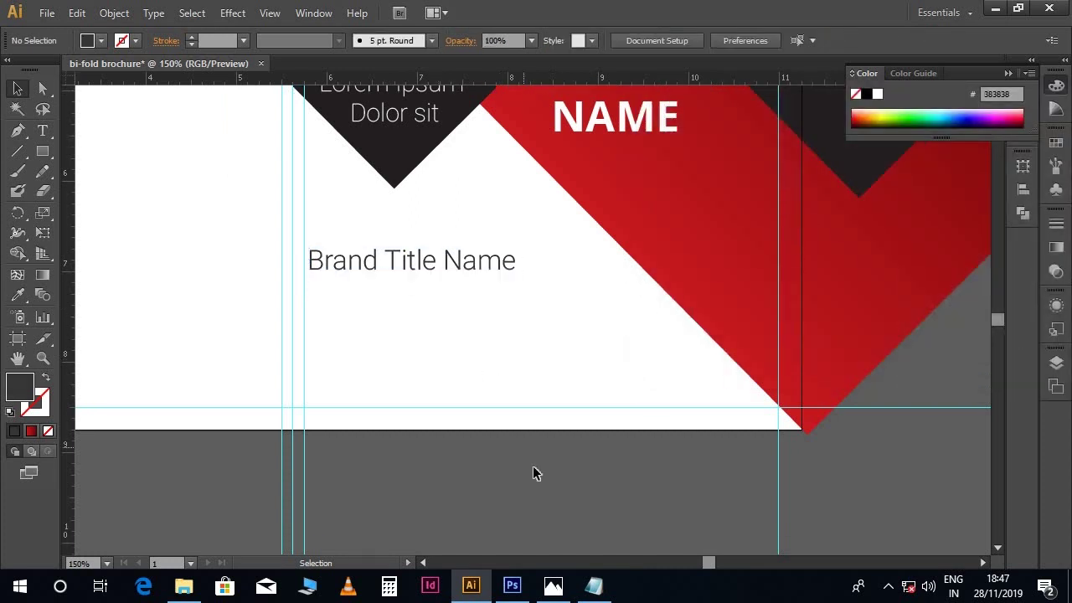
click(593, 586)
drag(327, 192, 121, 191)
key(ctrl+c)
click(120, 191)
Paste the Lorem ipsum line under the heading and give it the heading's dark grey.
key(t)
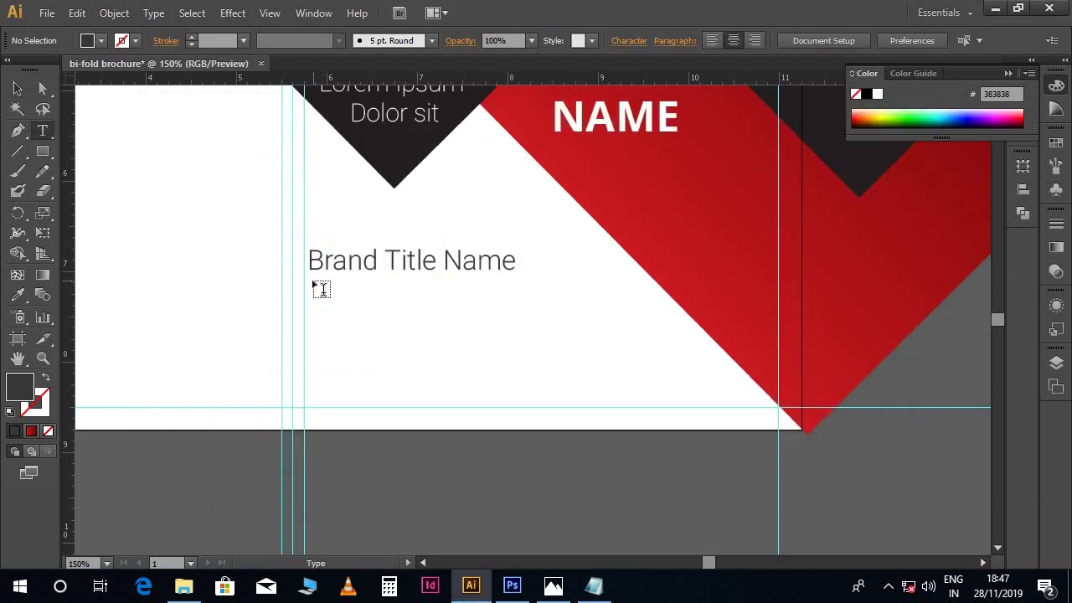
click(314, 285)
key(ctrl+v)
click(260, 275)
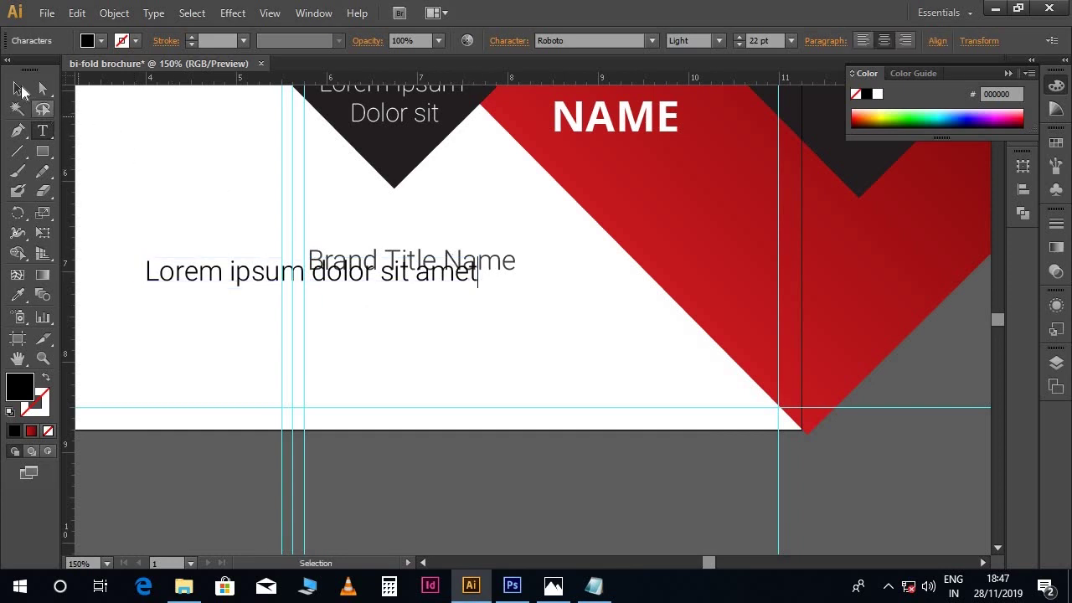
click(17, 87)
drag(250, 274, 261, 310)
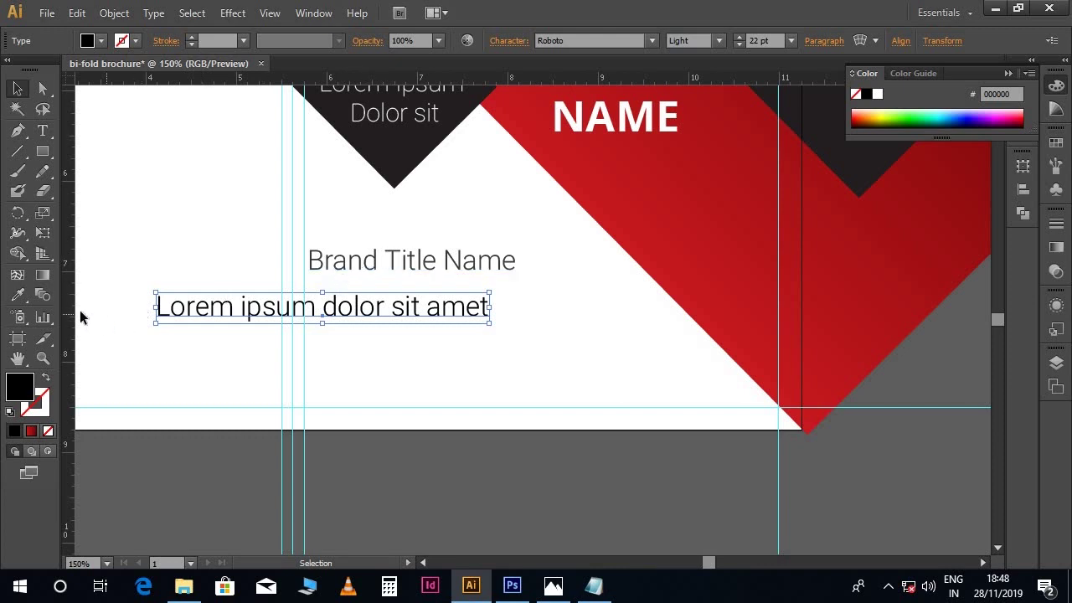
click(20, 294)
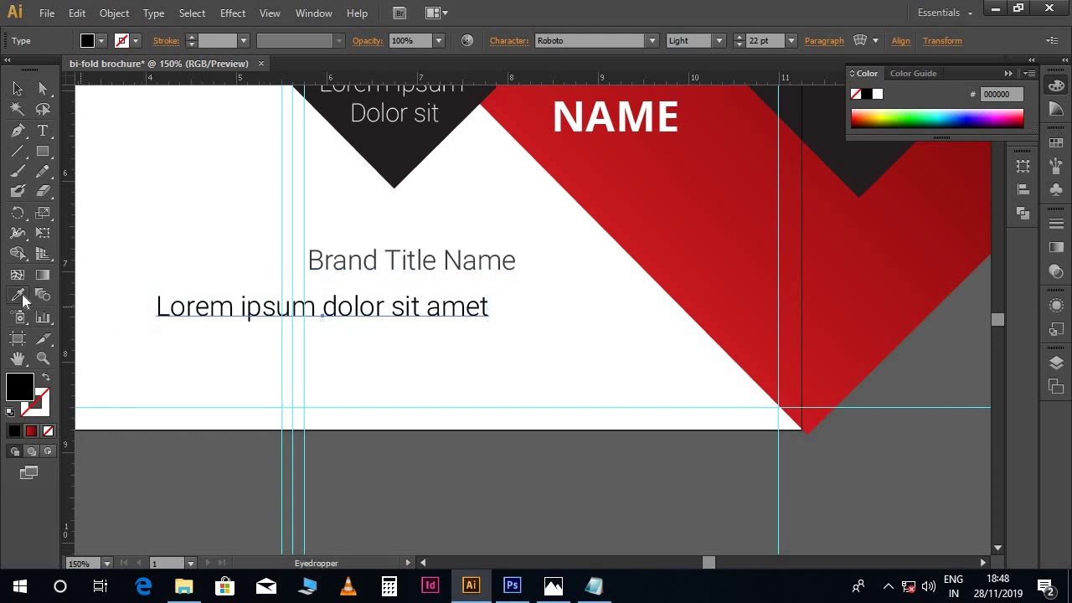
click(375, 254)
Resize the Lorem ipsum line to 14 pt and place it directly beneath Brand Title Name.
click(43, 130)
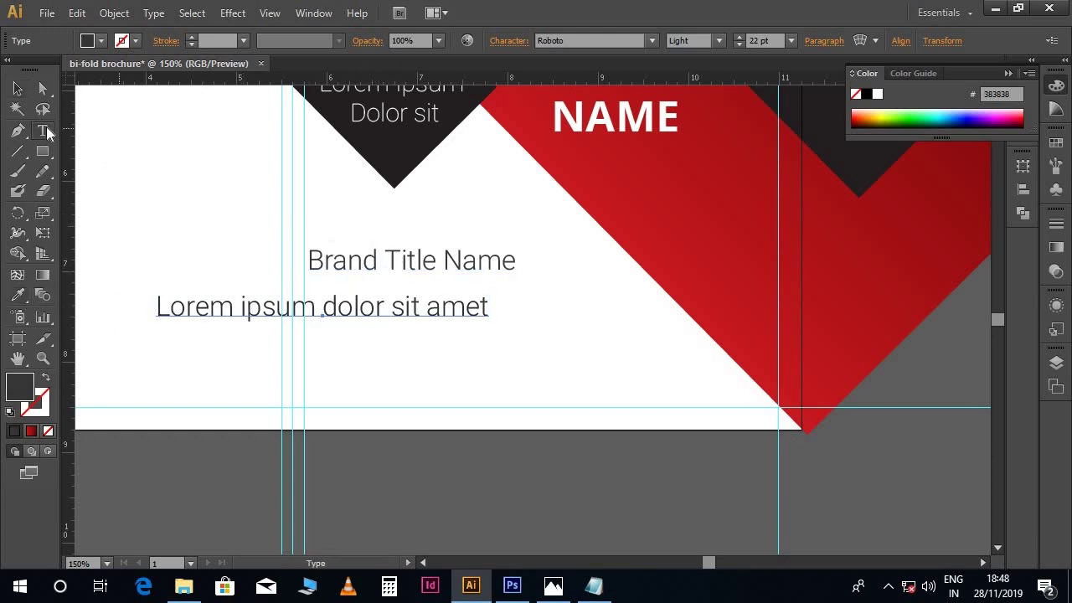
click(339, 303)
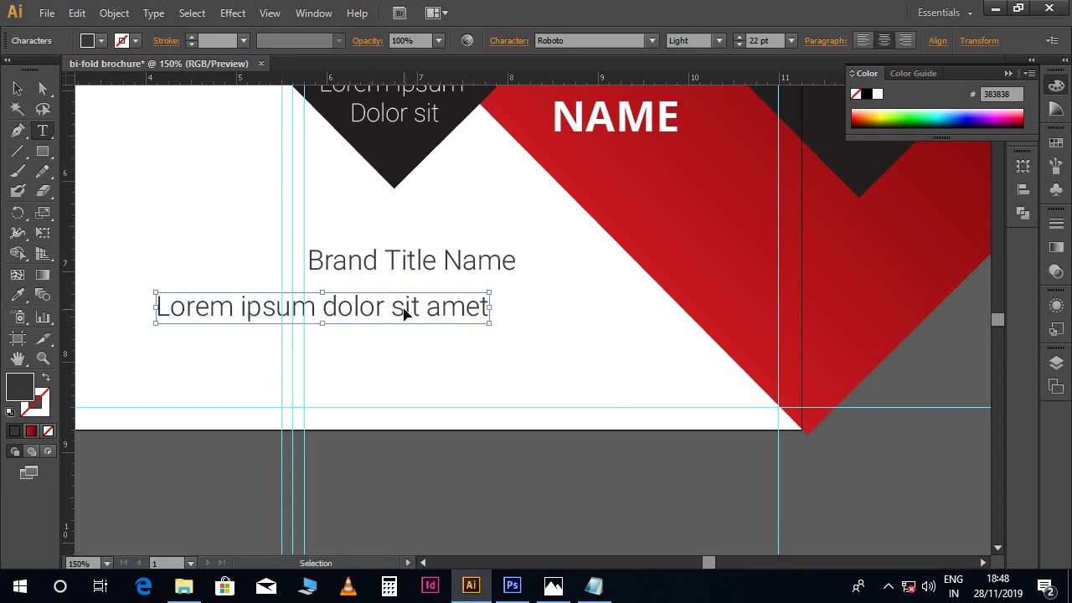
key(ctrl+a)
click(758, 40)
text(14)
key(Return)
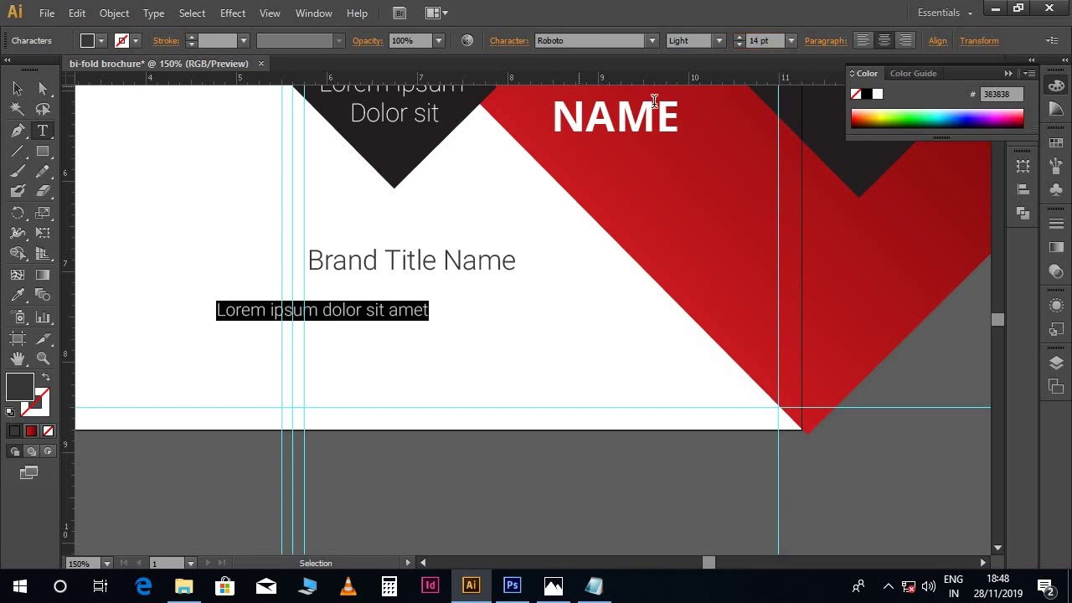
click(18, 88)
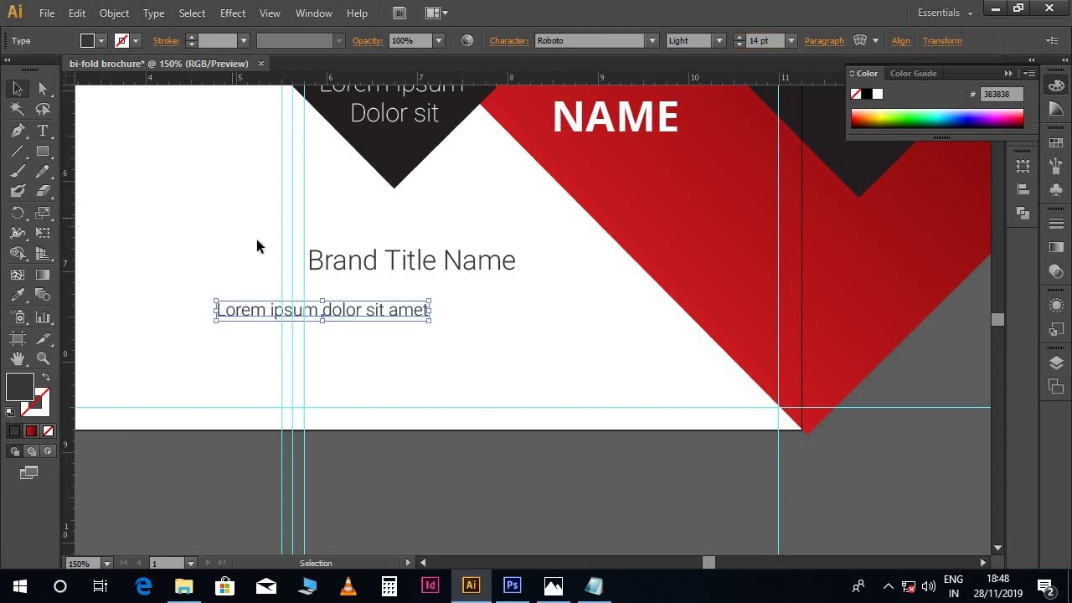
drag(323, 318, 416, 298)
click(521, 322)
click(503, 287)
click(536, 318)
drag(536, 318, 557, 304)
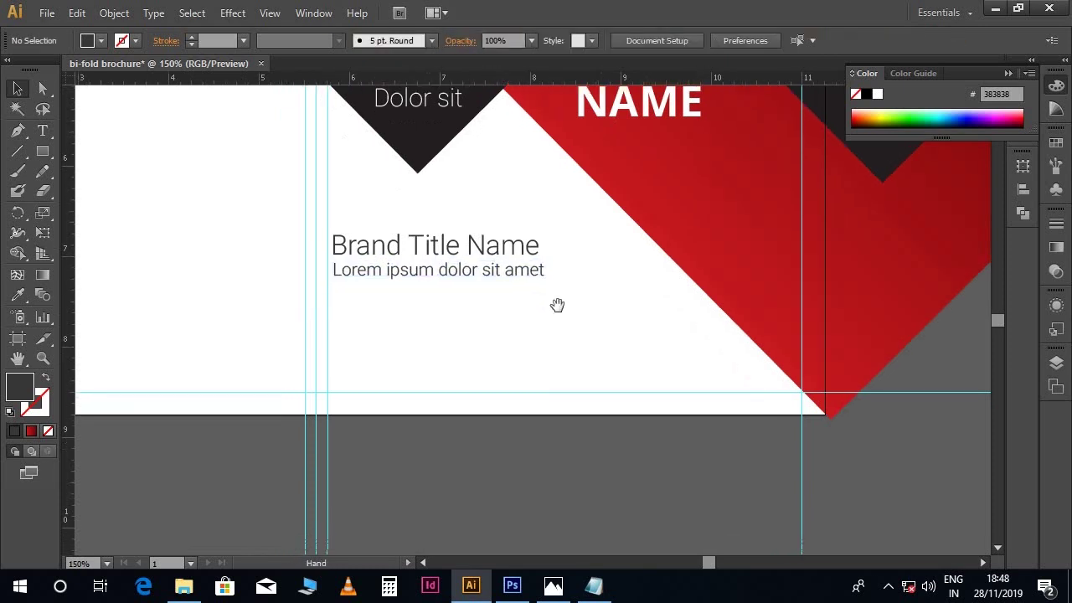
Copy the 'Corporate Business' line from the notes.
click(594, 585)
drag(275, 222, 142, 223)
key(ctrl+c)
click(471, 584)
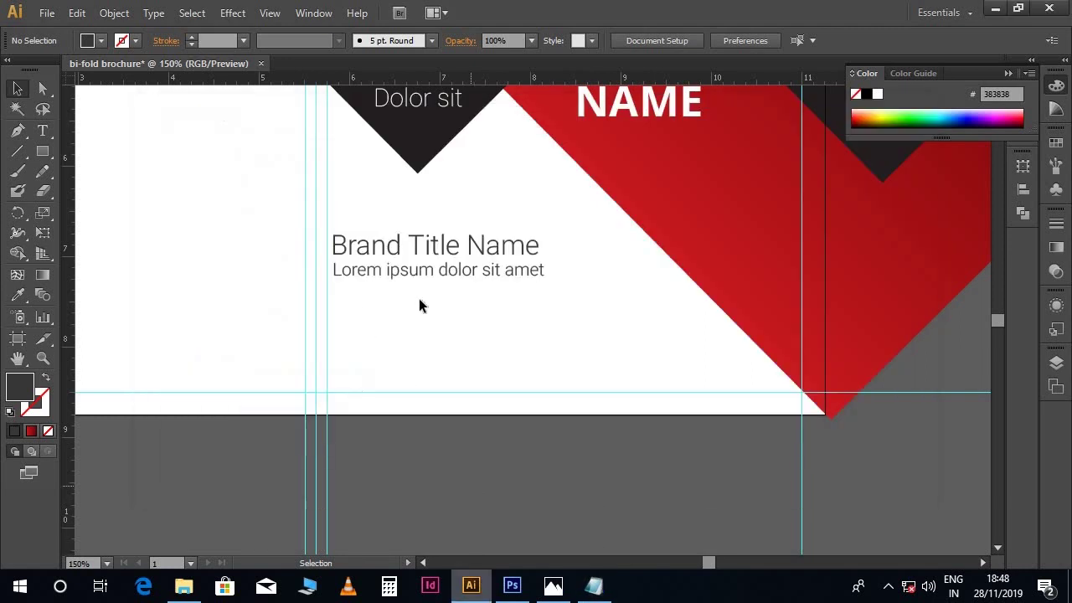
Paste 'Corporate Business' in Roboto Medium 22 pt and position it under the Lorem line.
key(t)
click(343, 311)
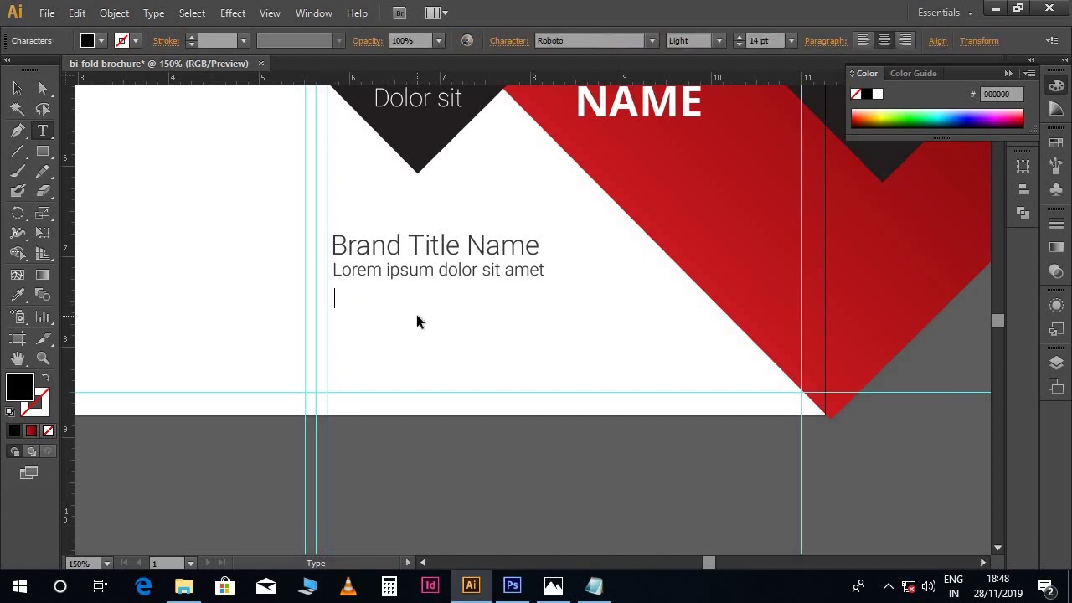
key(ctrl+v)
key(ctrl+a)
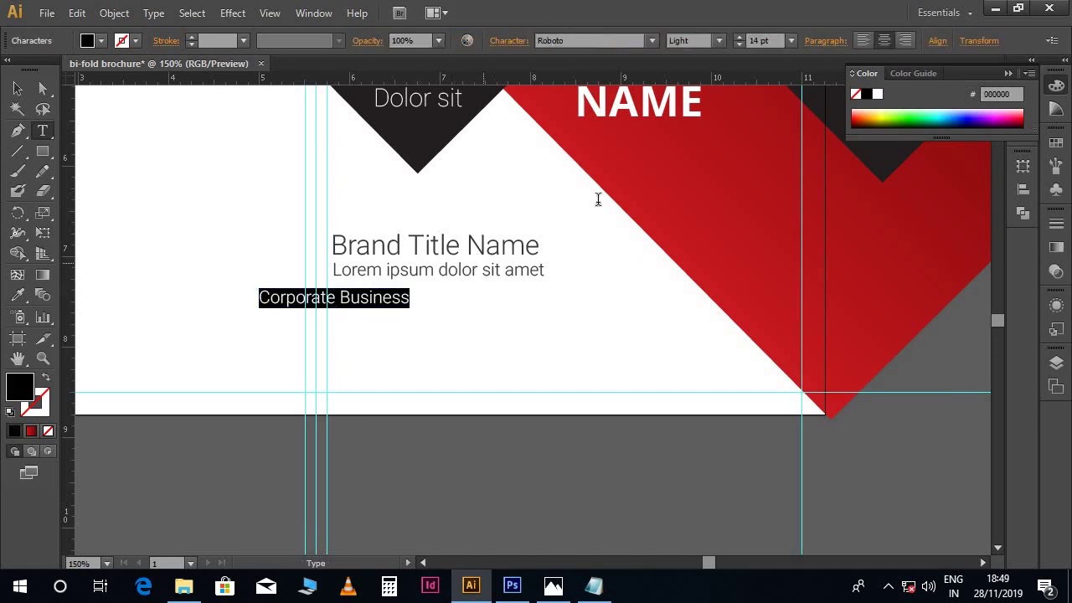
click(719, 42)
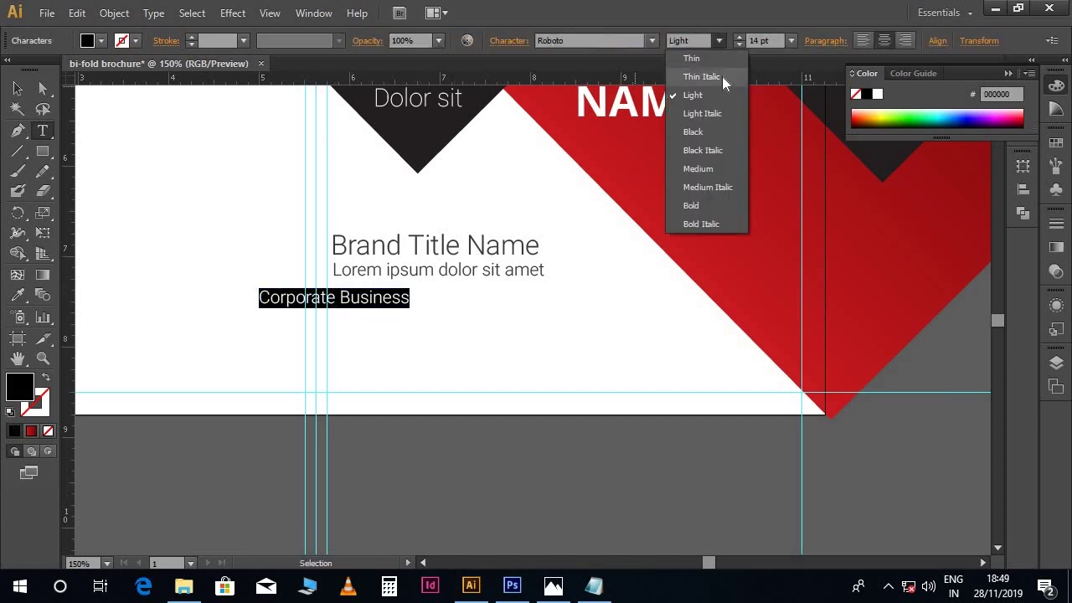
click(709, 167)
click(778, 40)
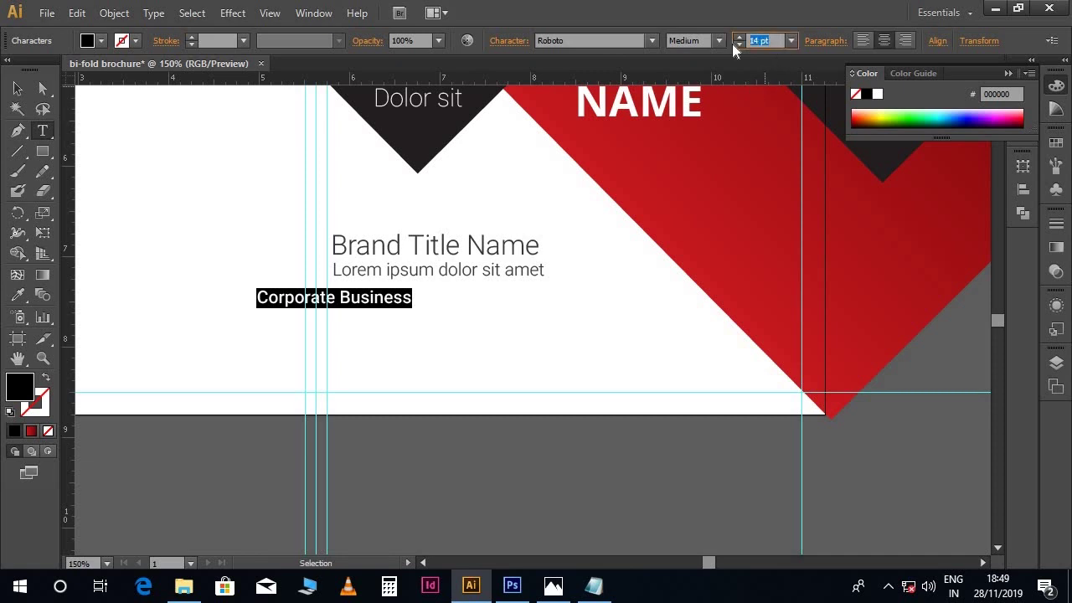
text(22)
key(Return)
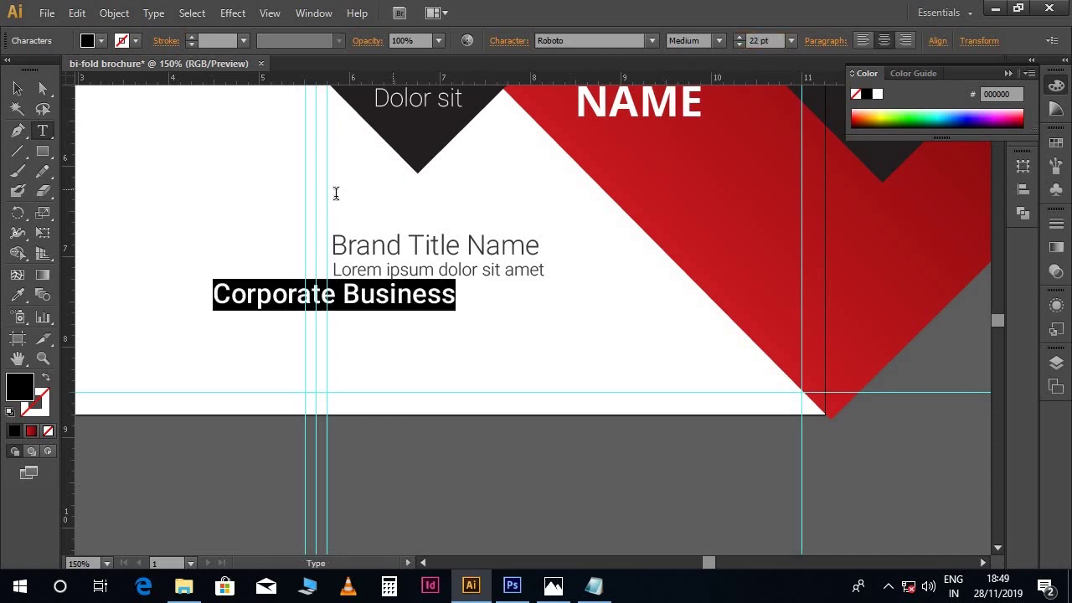
click(17, 89)
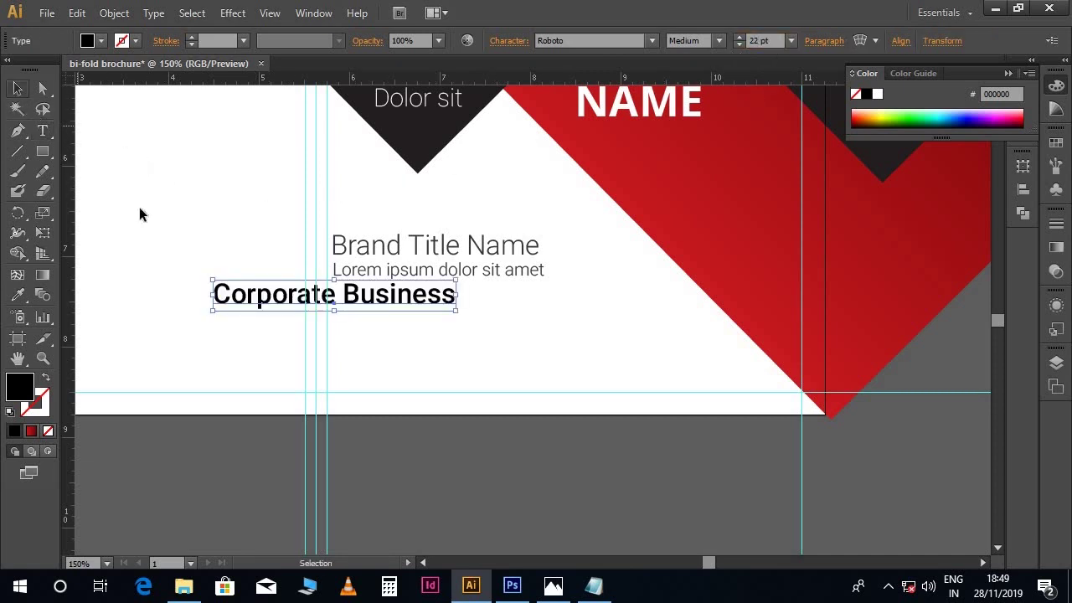
drag(243, 309, 366, 306)
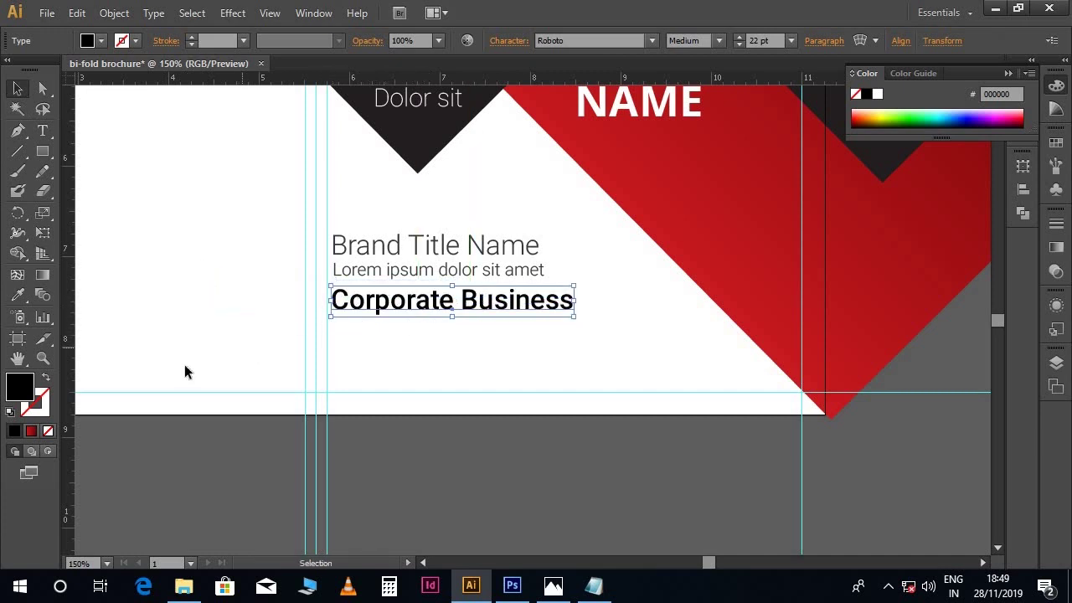
Colour the Corporate Business heading red #d10505.
double_click(26, 394)
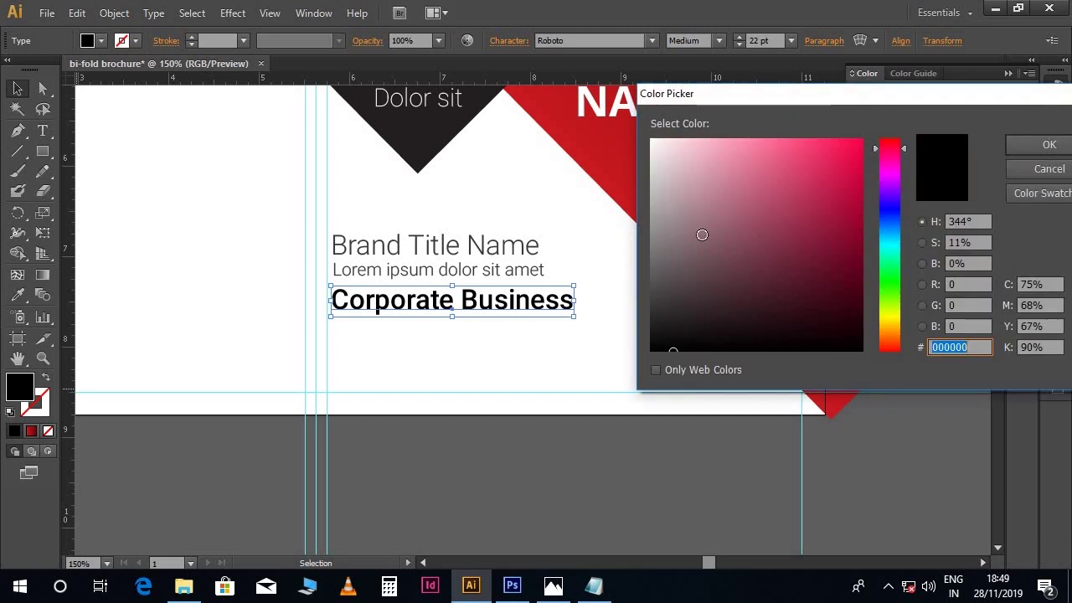
click(854, 157)
mouse_move(861, 144)
mouse_down()
mouse_move(868, 136)
mouse_move(890, 149)
mouse_move(891, 134)
mouse_up()
drag(860, 172, 858, 177)
click(1015, 141)
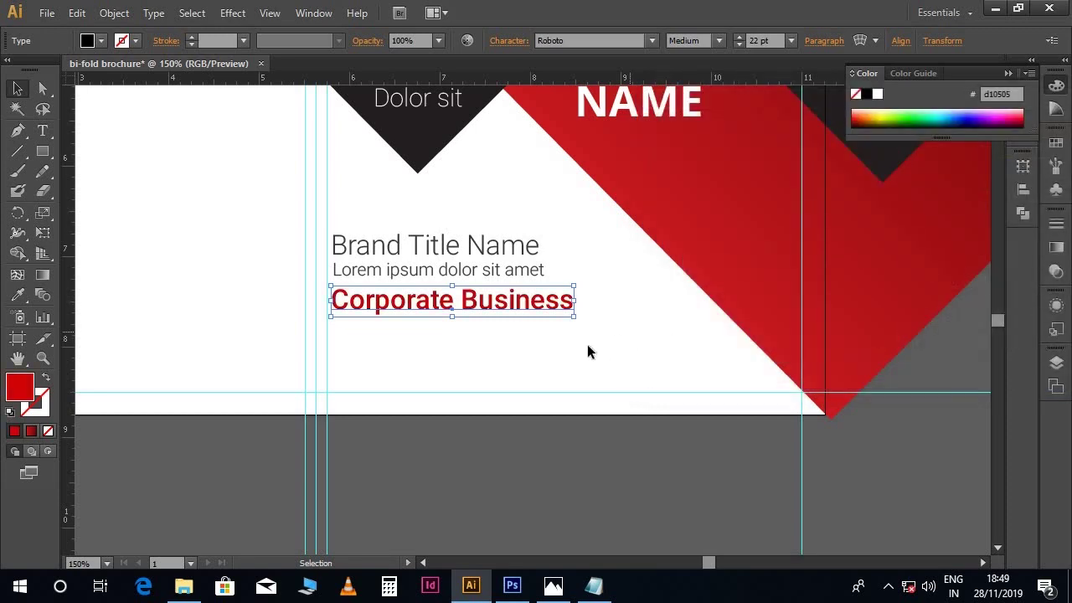
click(577, 377)
click(583, 588)
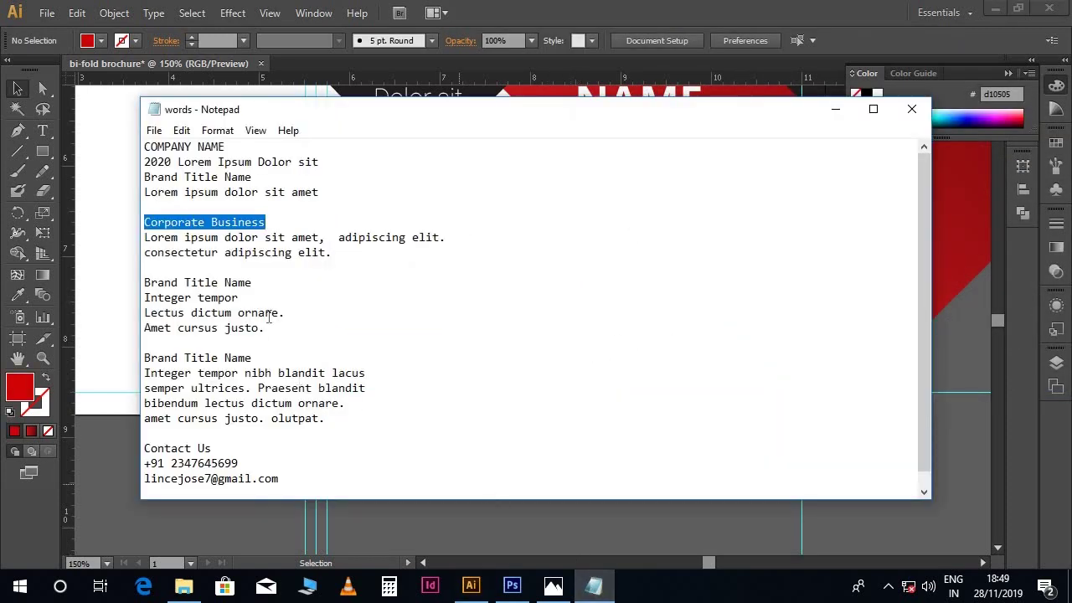
Copy the body lines from the notes and paste them into a text box below Corporate Business.
drag(334, 258, 137, 242)
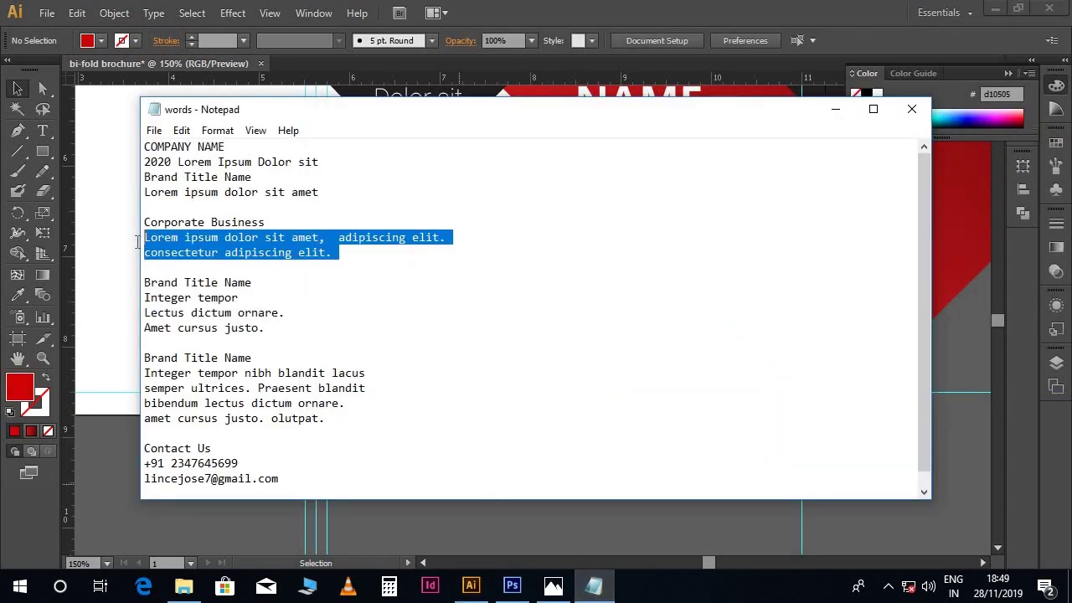
key(alt+Tab)
key(t)
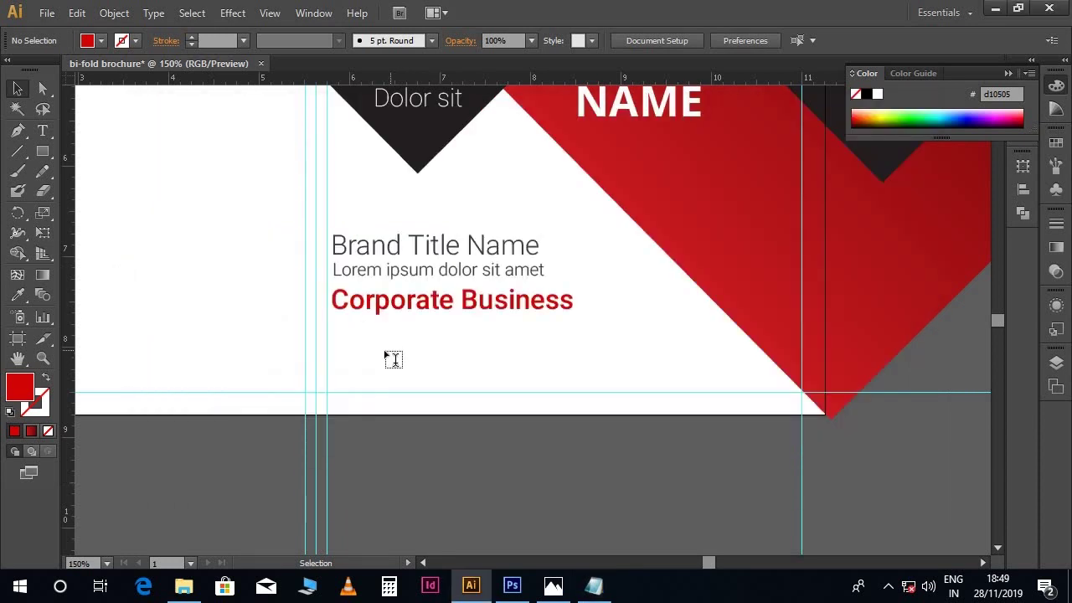
drag(335, 322, 576, 374)
key(ctrl+v)
key(Escape)
key(ctrl+a)
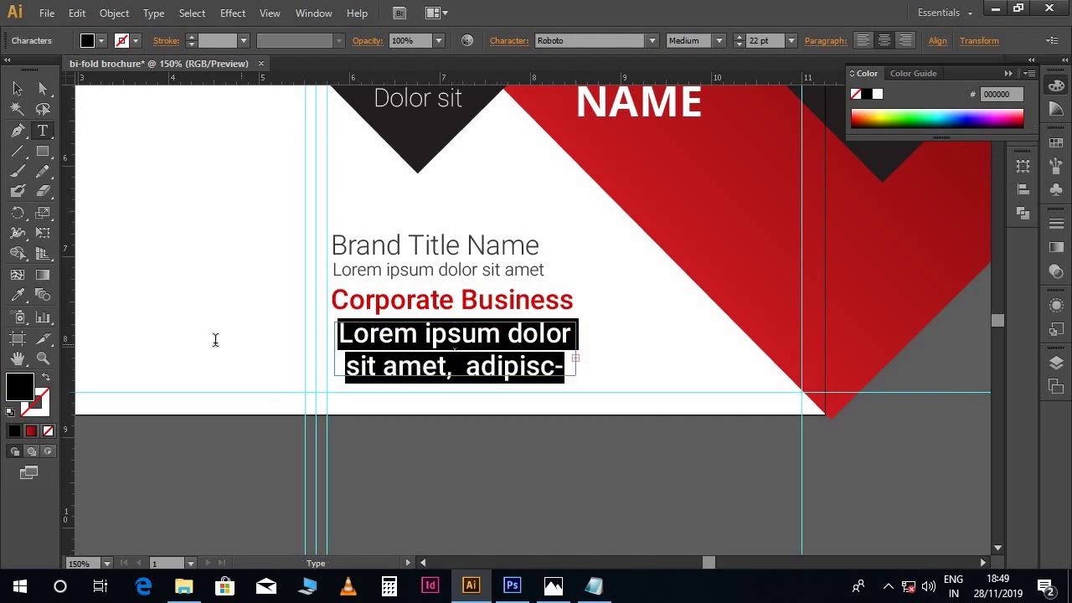
Match the paragraph to the Lorem line's style, align it left, and enlarge the frame to show all three lines.
click(457, 268)
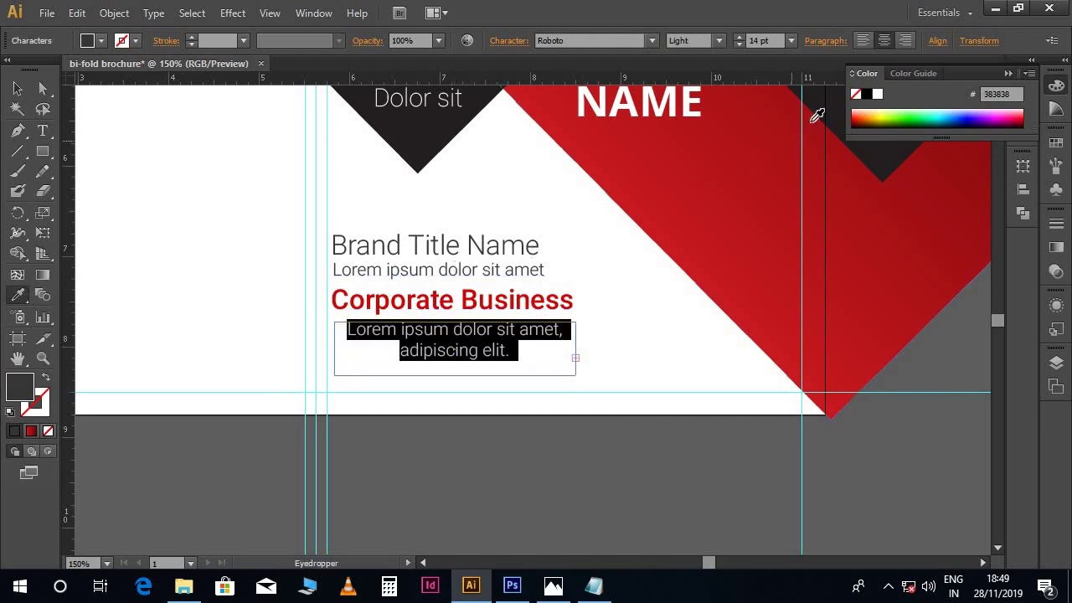
click(861, 40)
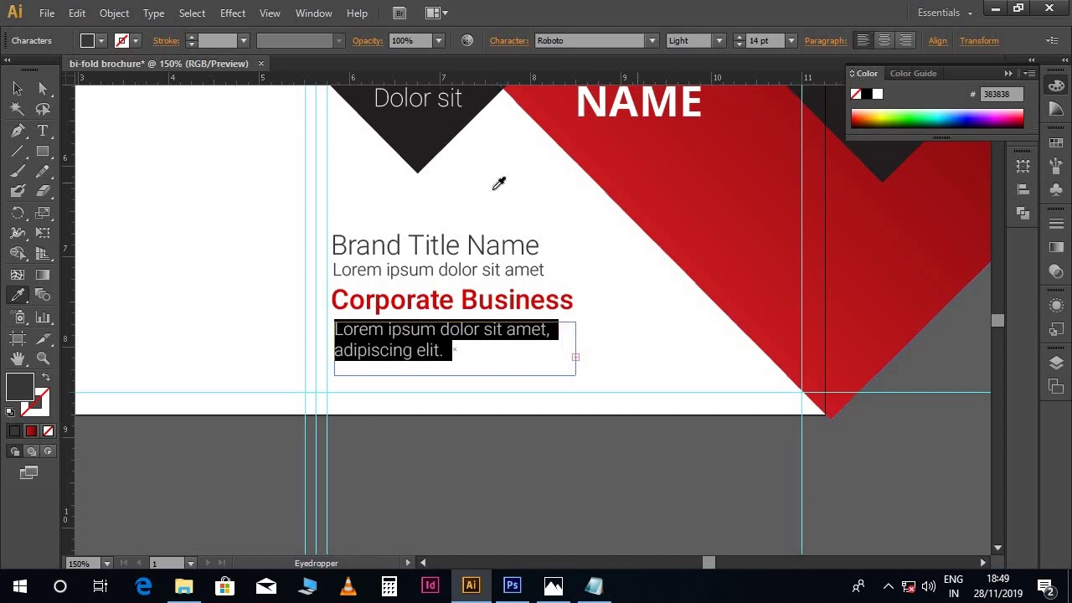
click(17, 89)
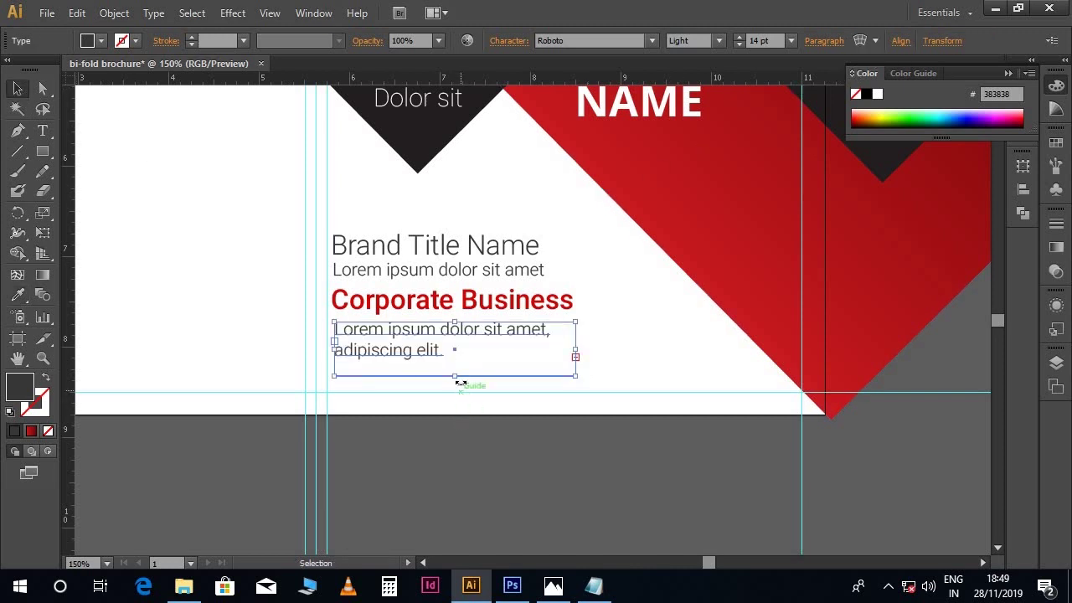
mouse_move(456, 379)
mouse_down()
mouse_move(462, 414)
mouse_move(457, 397)
mouse_up()
click(476, 443)
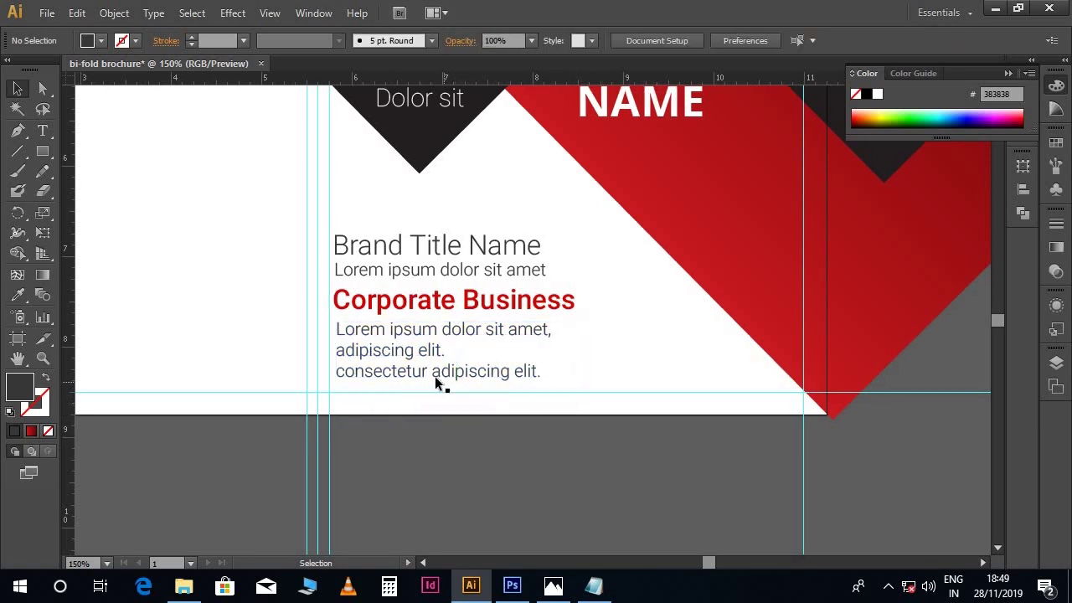
Nudge the Corporate Business heading and body paragraph down slightly, then review the cover panel.
click(431, 375)
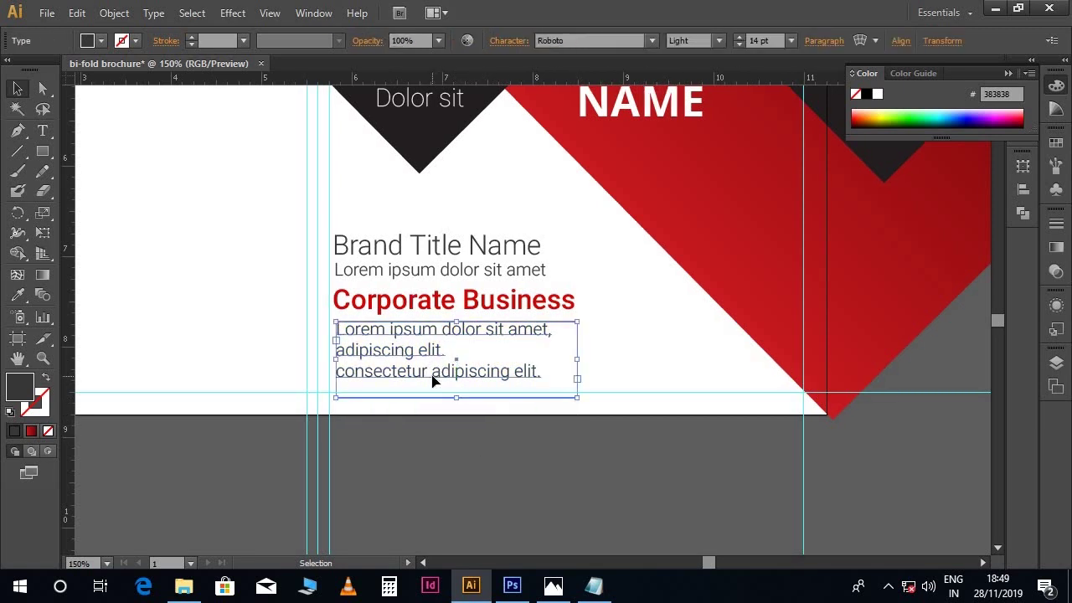
shift+click(420, 310)
key(Down)
key(Down)
key(Down)
key(Down)
key(Down)
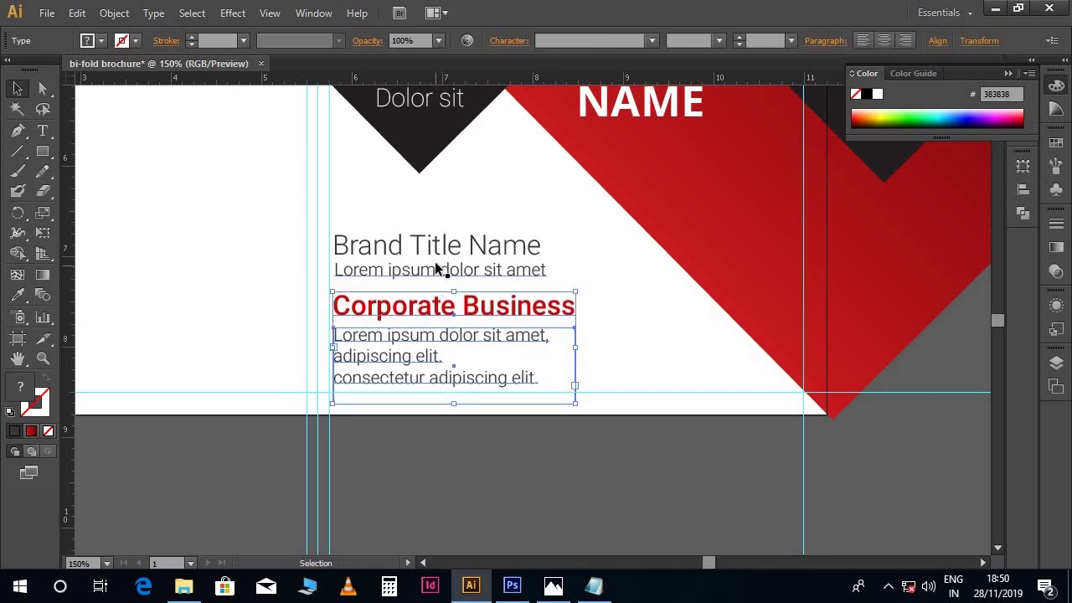
click(435, 268)
drag(439, 270, 443, 280)
click(502, 461)
key(ctrl+minus)
key(ctrl+minus)
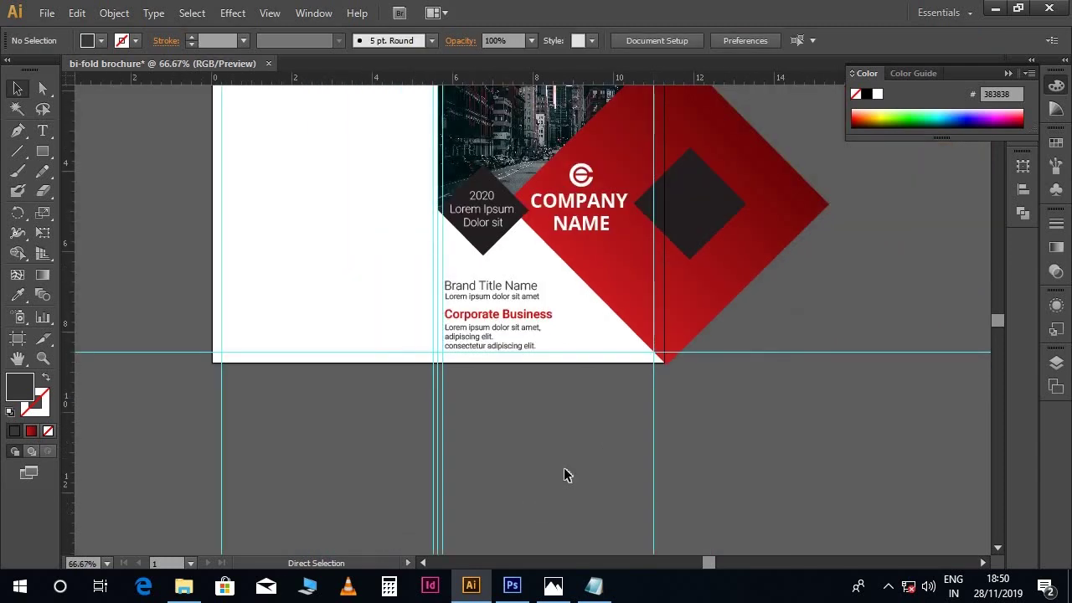
scroll(594, 478, up, 3)
drag(614, 472, 574, 482)
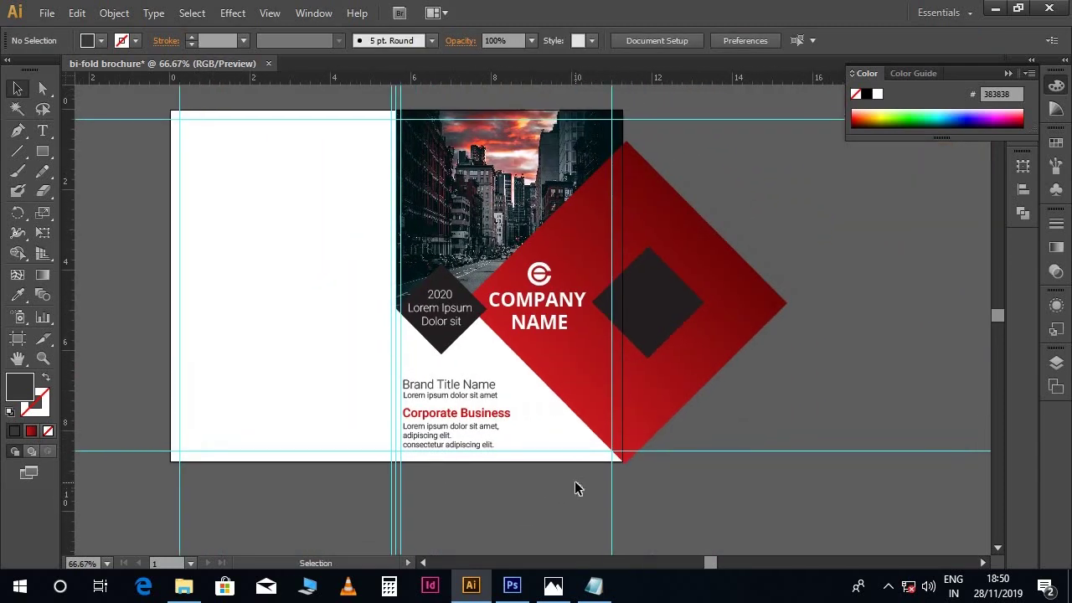
drag(642, 491, 622, 489)
key(ctrl+plus)
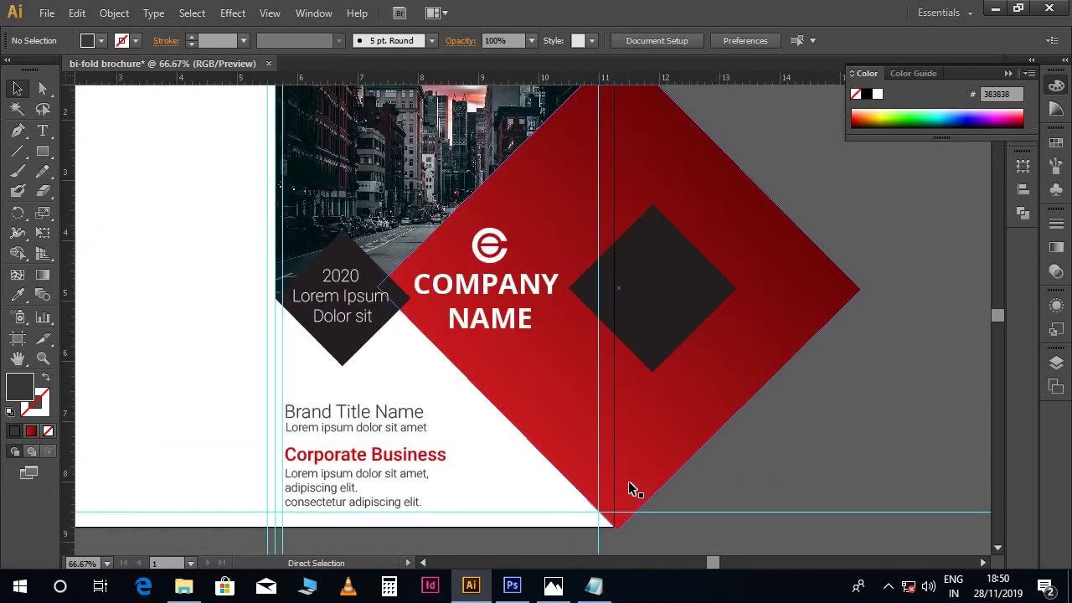
drag(614, 443, 598, 416)
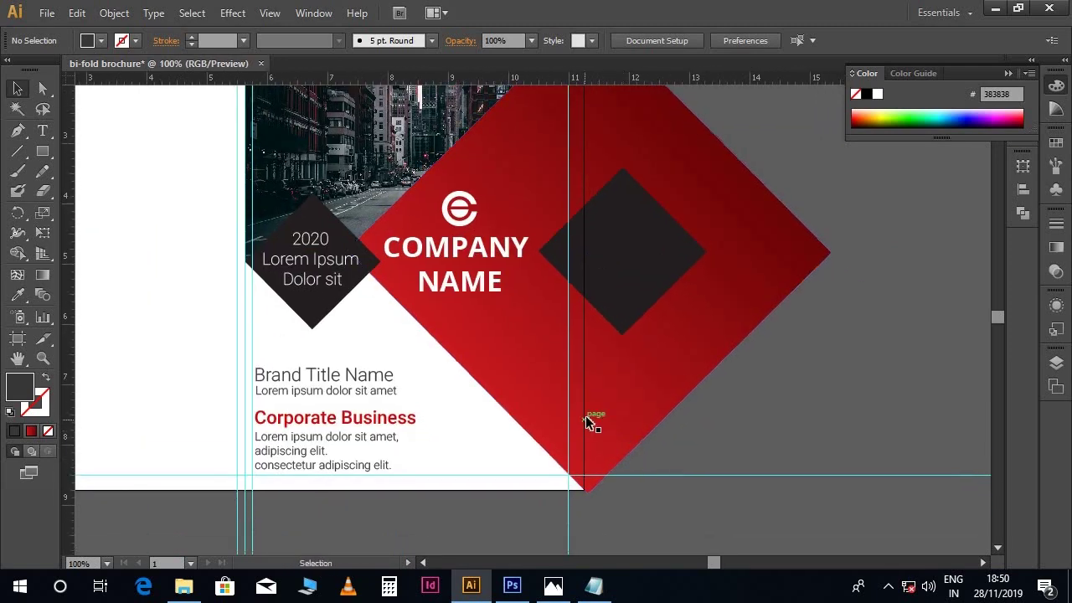
Slice the red and dark diamonds vertically with the Knife along the cover's right edge.
scroll(687, 346, up, 3)
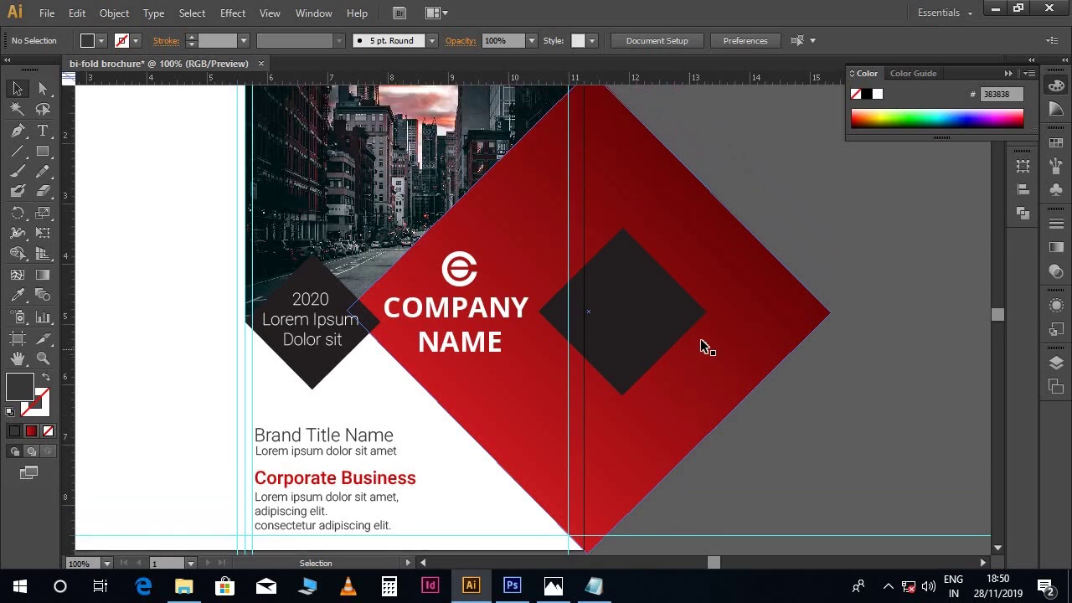
drag(734, 216, 648, 314)
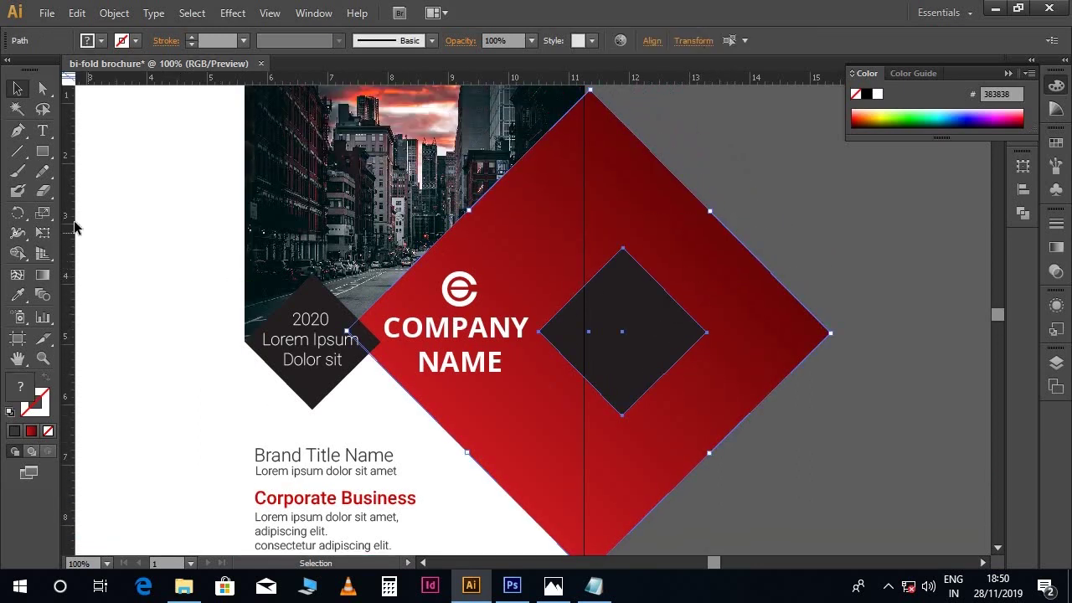
drag(43, 190, 94, 232)
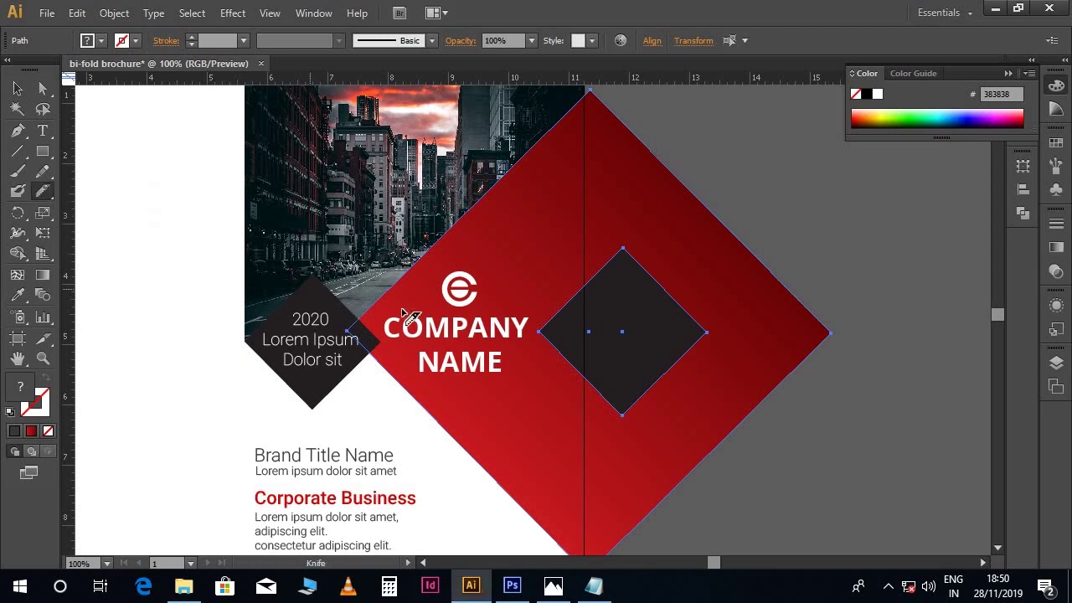
scroll(405, 314, up, 3)
mouse_move(587, 142)
mouse_down()
mouse_move(588, 576)
mouse_move(598, 466)
mouse_up()
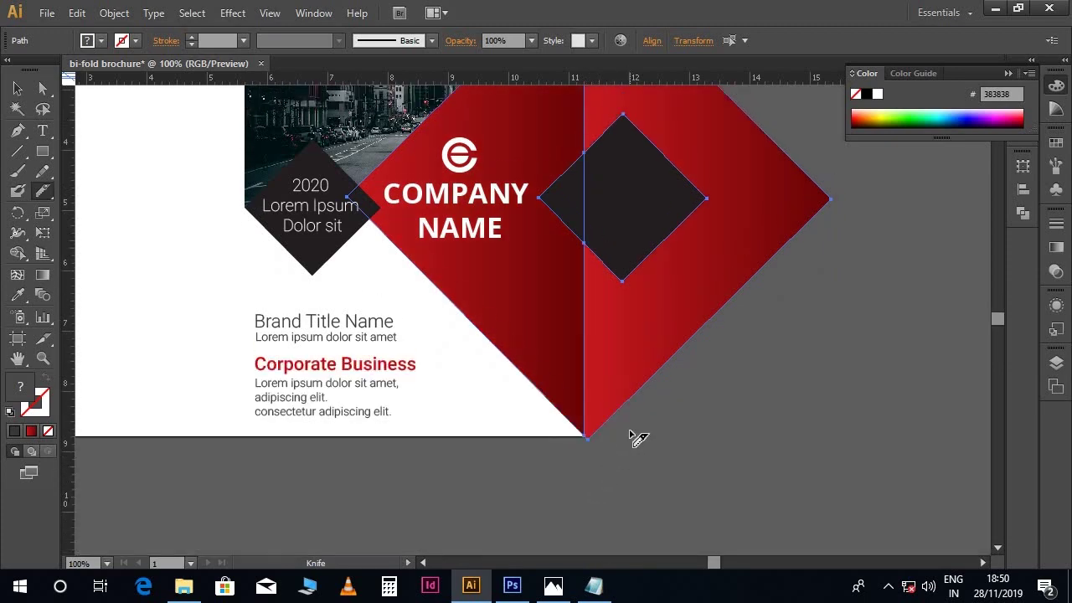
Send the dark diamond backward and delete the diamond parts hanging past the page edge.
key(v)
scroll(706, 416, up, 6)
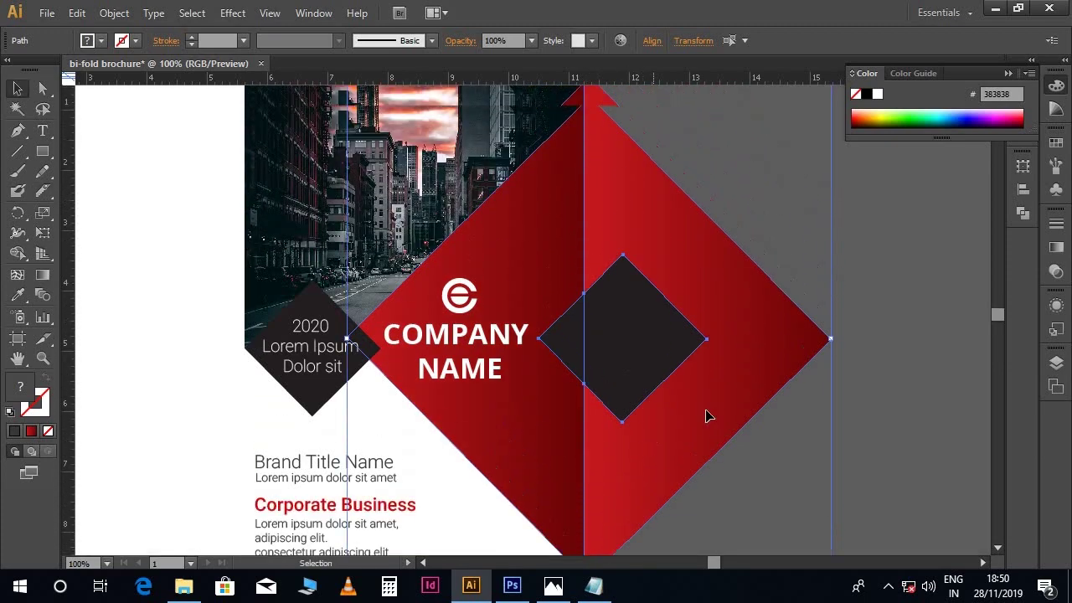
click(880, 287)
click(677, 328)
key(ctrl+[)
key(ctrl+shift+a)
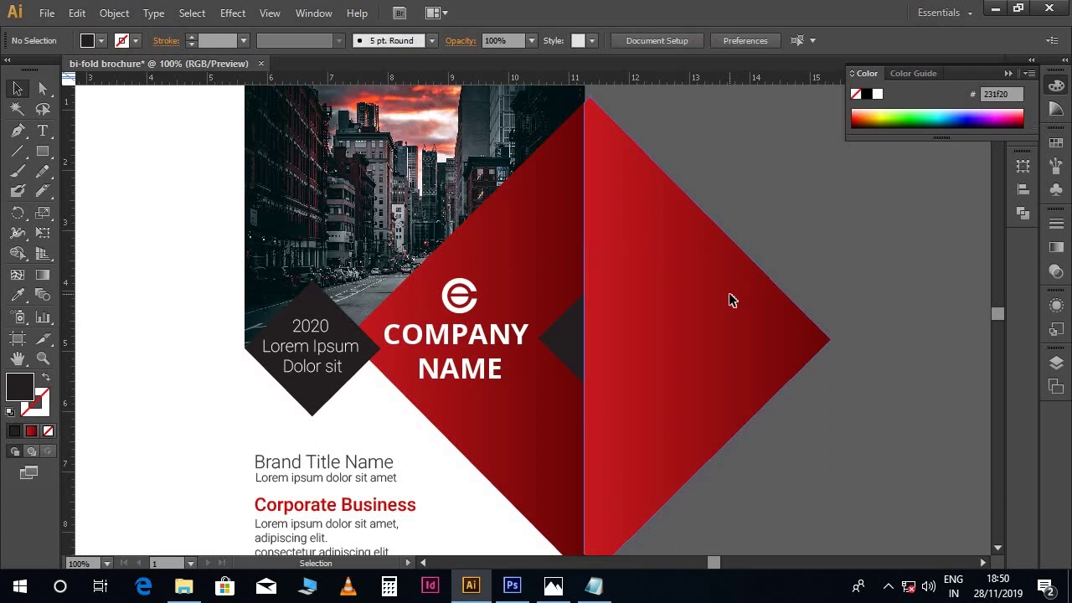
click(729, 300)
key(Delete)
scroll(695, 325, down, 2)
drag(696, 326, 788, 330)
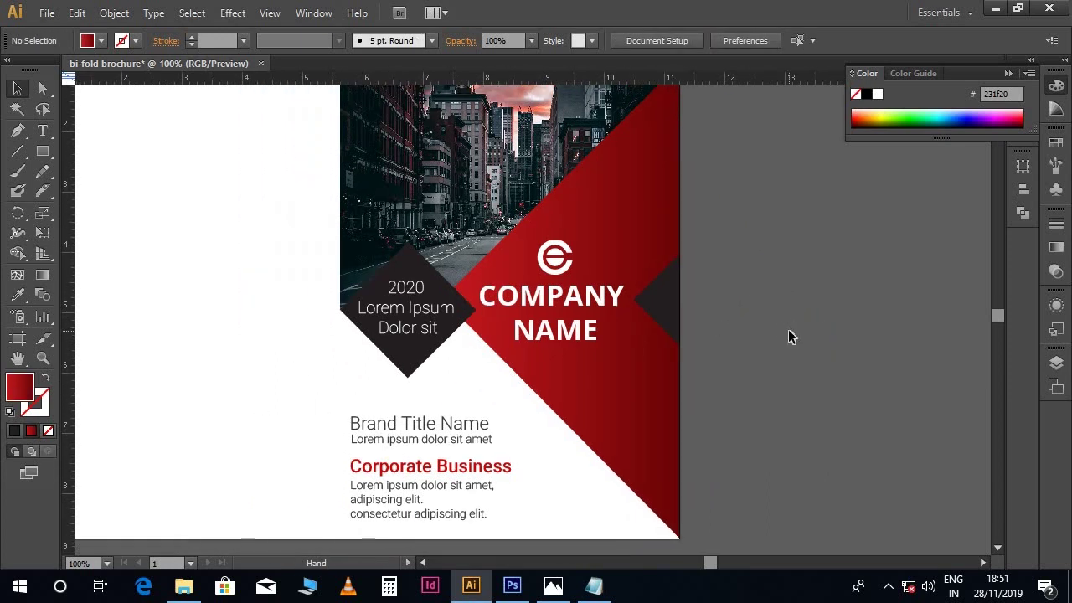
scroll(791, 335, up, 2)
scroll(799, 349, left, 1)
scroll(804, 351, down, 5)
scroll(805, 356, left, 1)
scroll(804, 364, left, 1)
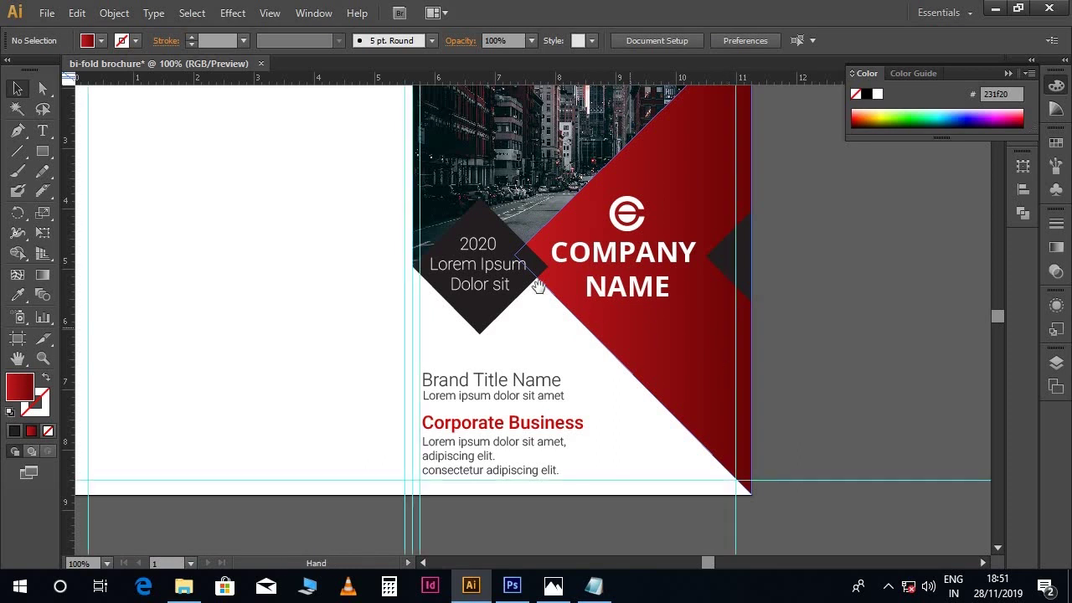
scroll(541, 360, up, 4)
scroll(502, 326, left, 4)
key(ctrl+minus)
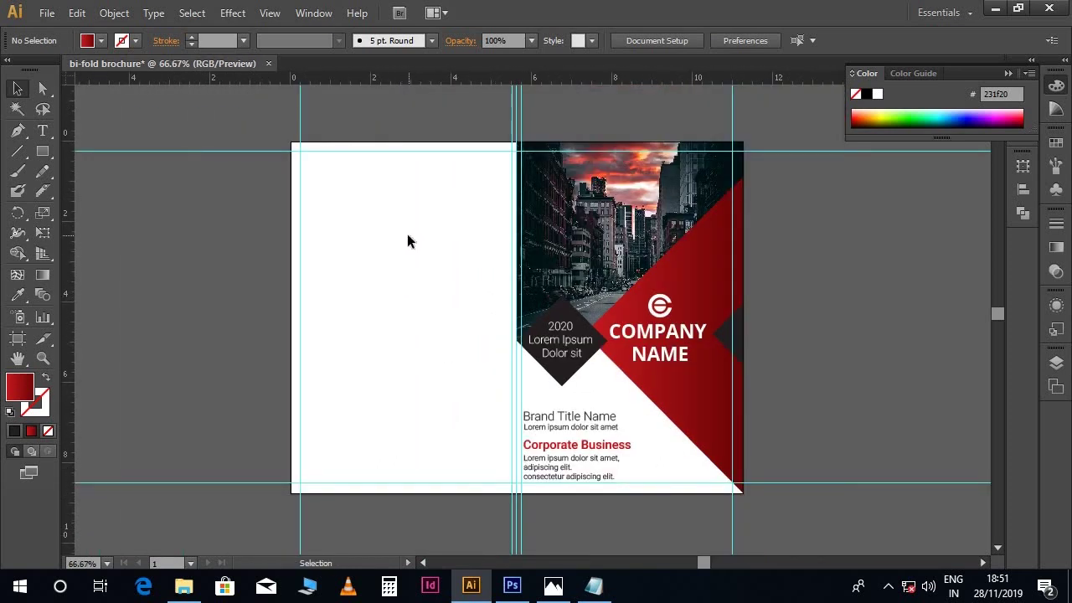
Place the photo of two men meeting onto the artboard.
click(47, 13)
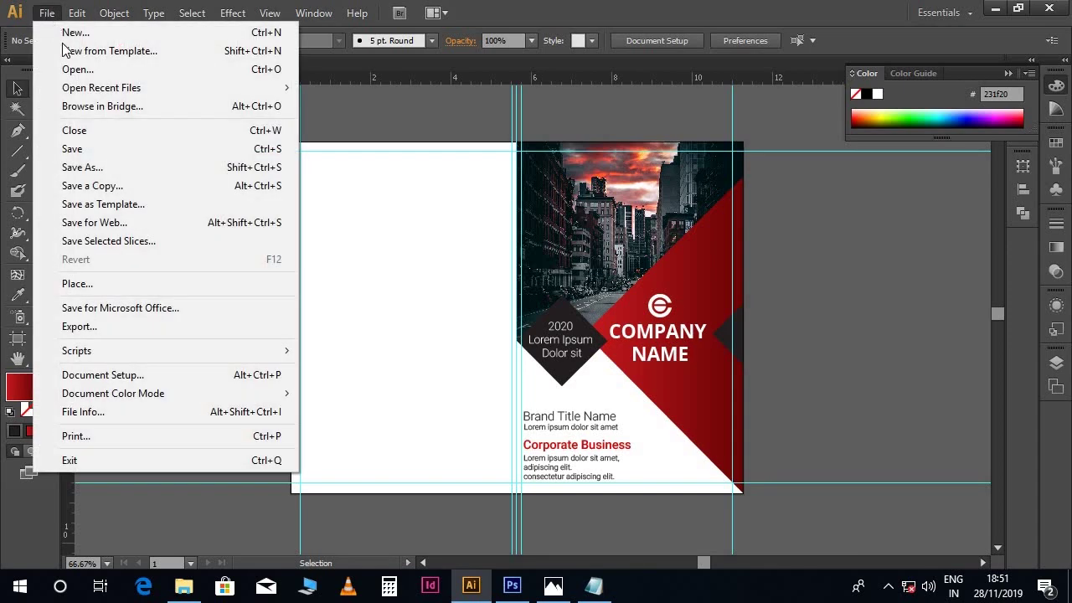
click(108, 285)
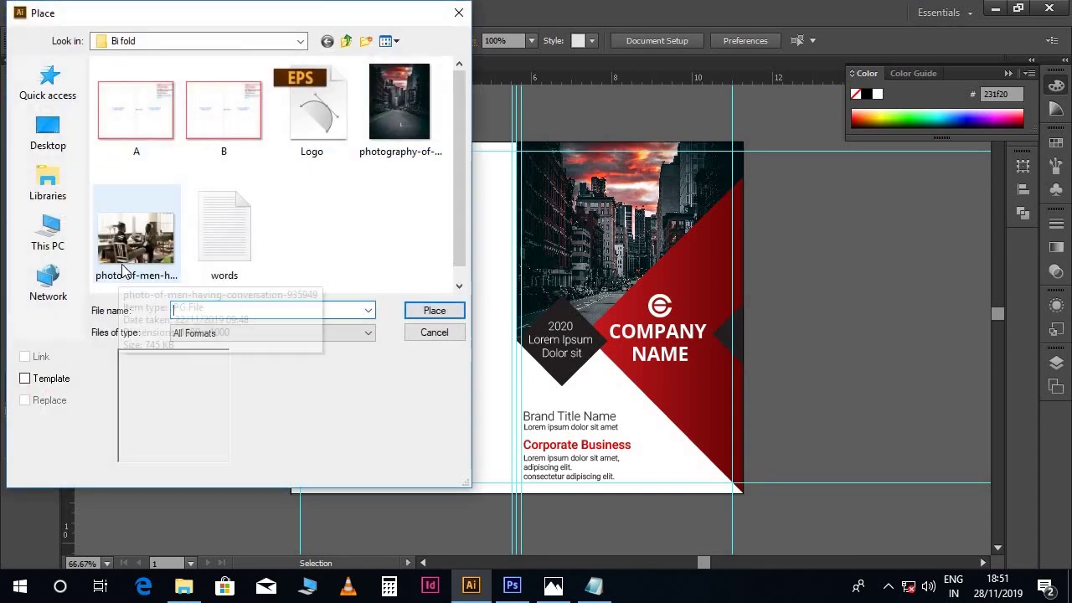
click(122, 270)
click(408, 312)
Scale the photo to about 5.57 × 3.71 in, filling the top of the left inner panel.
drag(208, 188, 266, 287)
key(e)
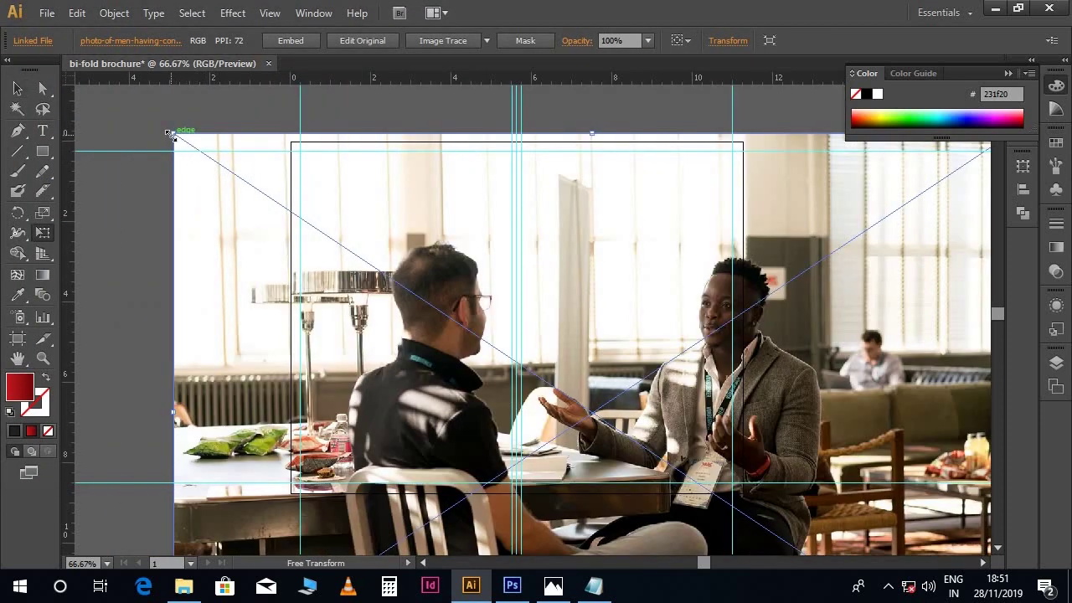
drag(171, 135, 396, 345)
click(394, 210)
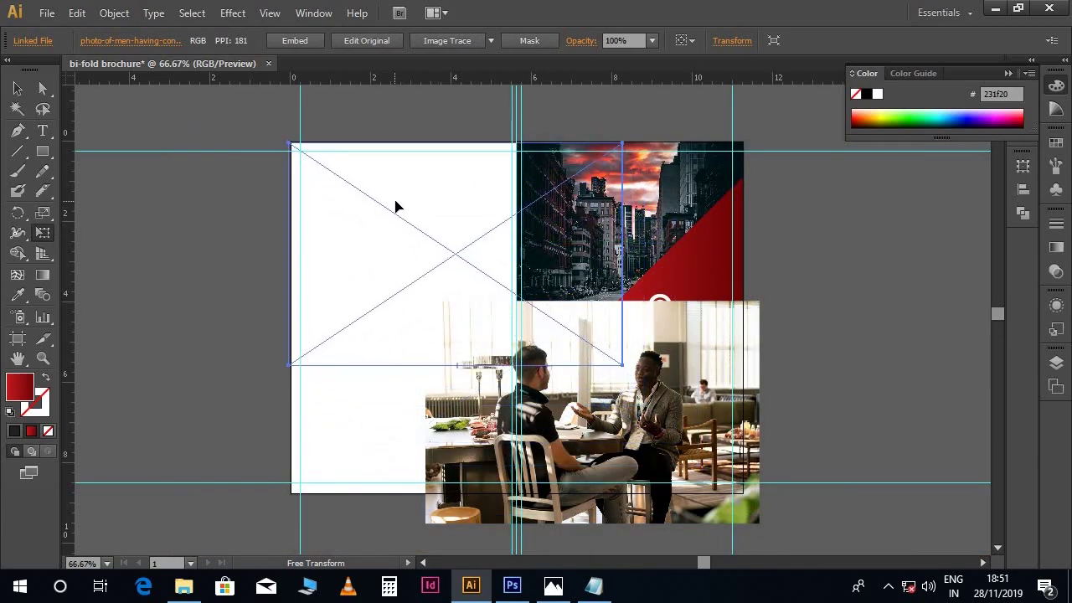
drag(400, 205, 400, 205)
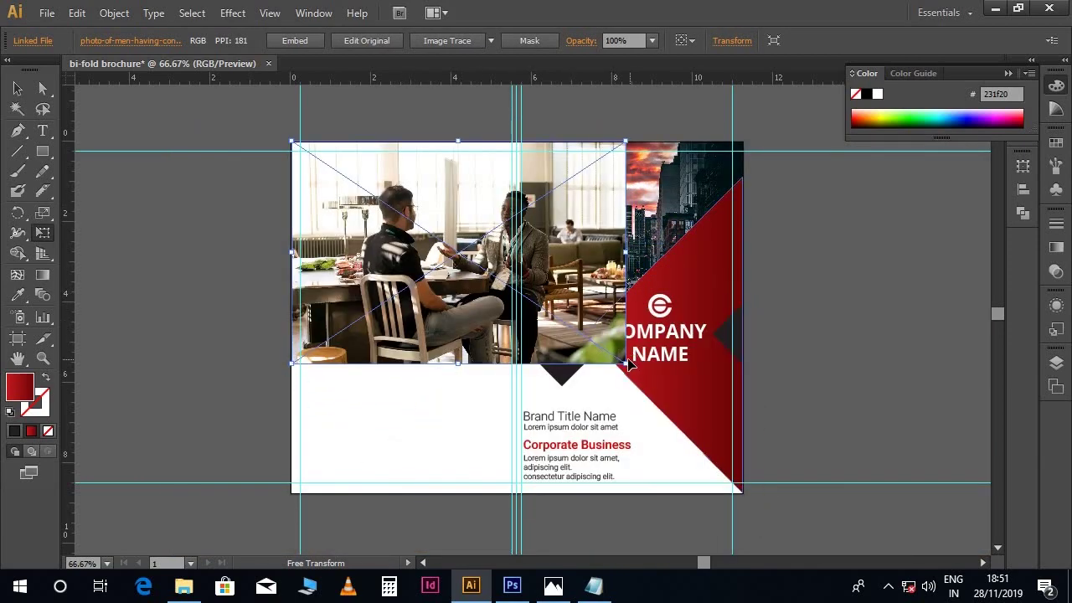
drag(623, 358, 513, 298)
key(v)
key(ctrl+1)
click(540, 203)
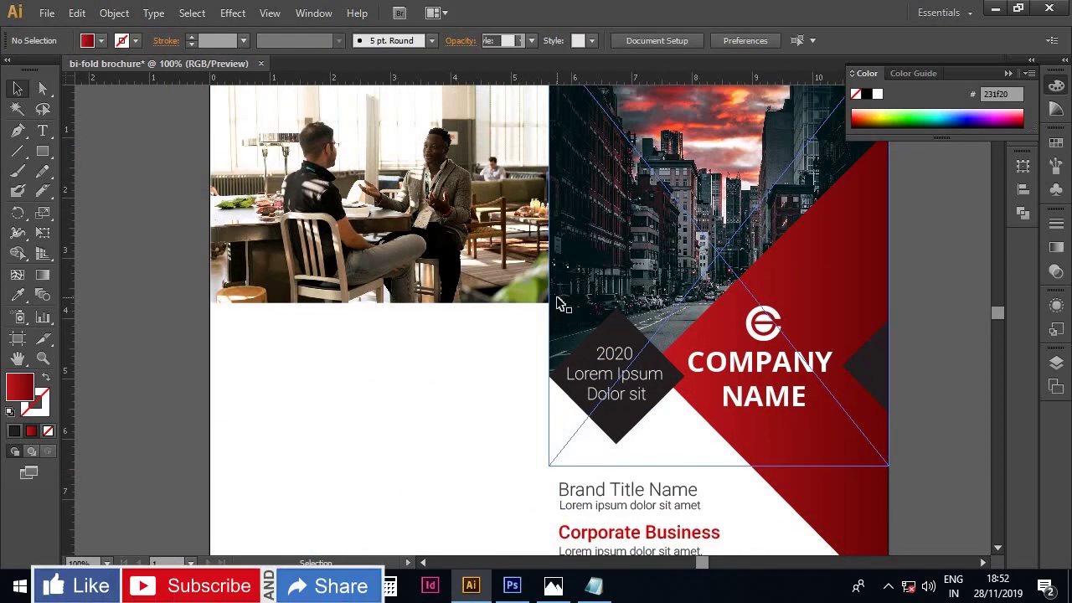
scroll(560, 303, up, 1)
click(377, 246)
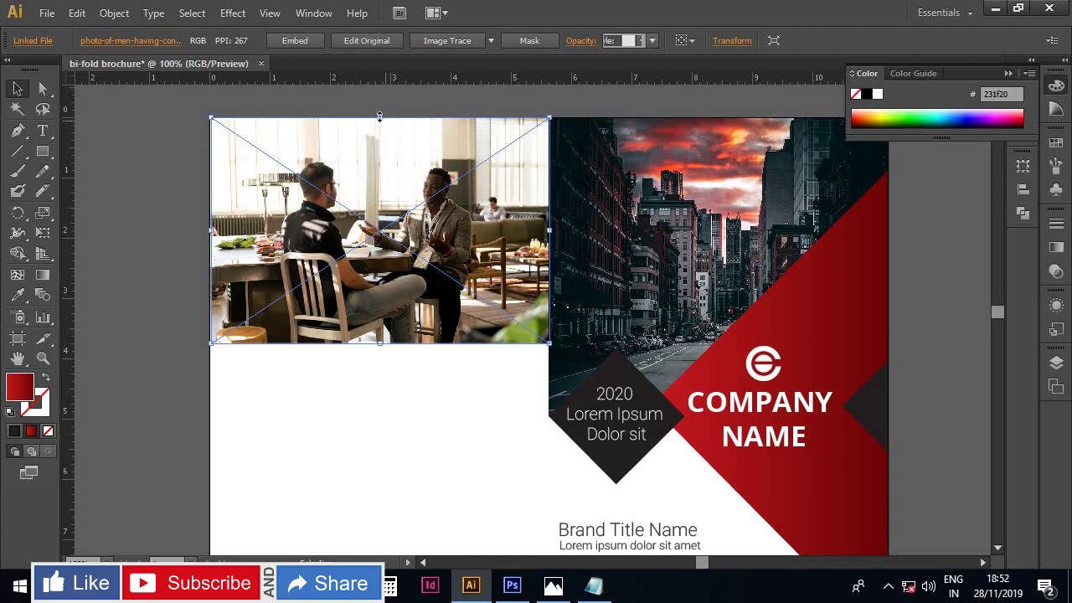
Draw a closed triangle with the Pen tool over the meeting photo's top-left corner.
click(142, 136)
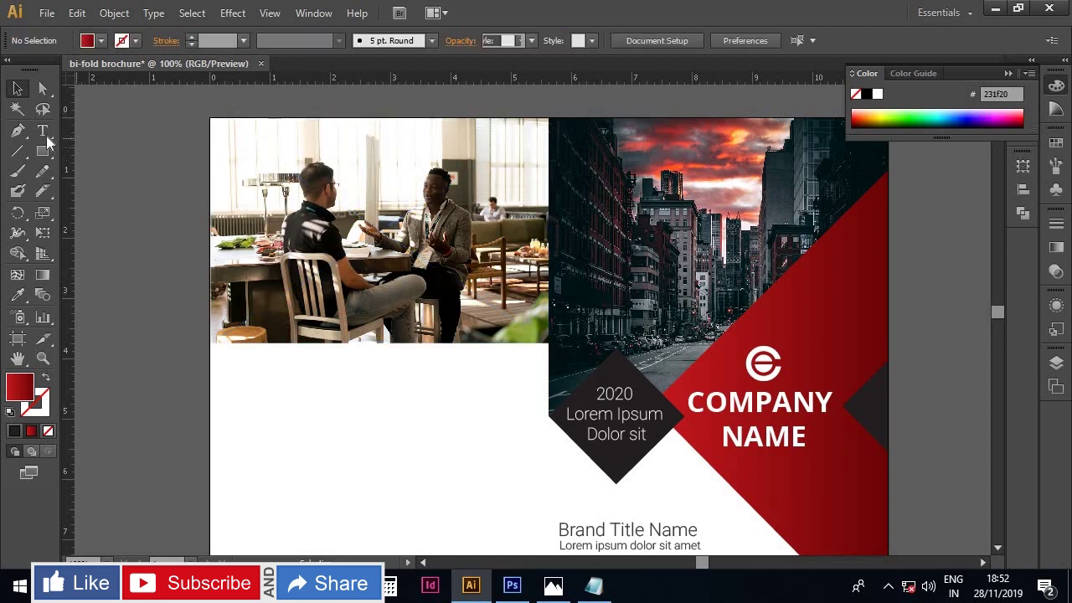
click(20, 134)
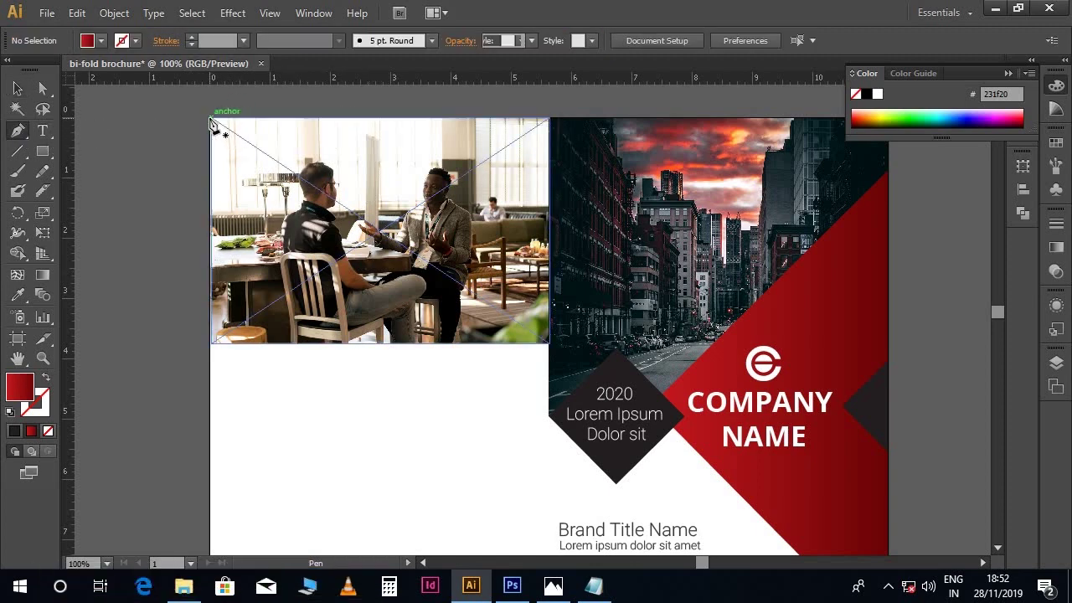
click(210, 118)
click(211, 322)
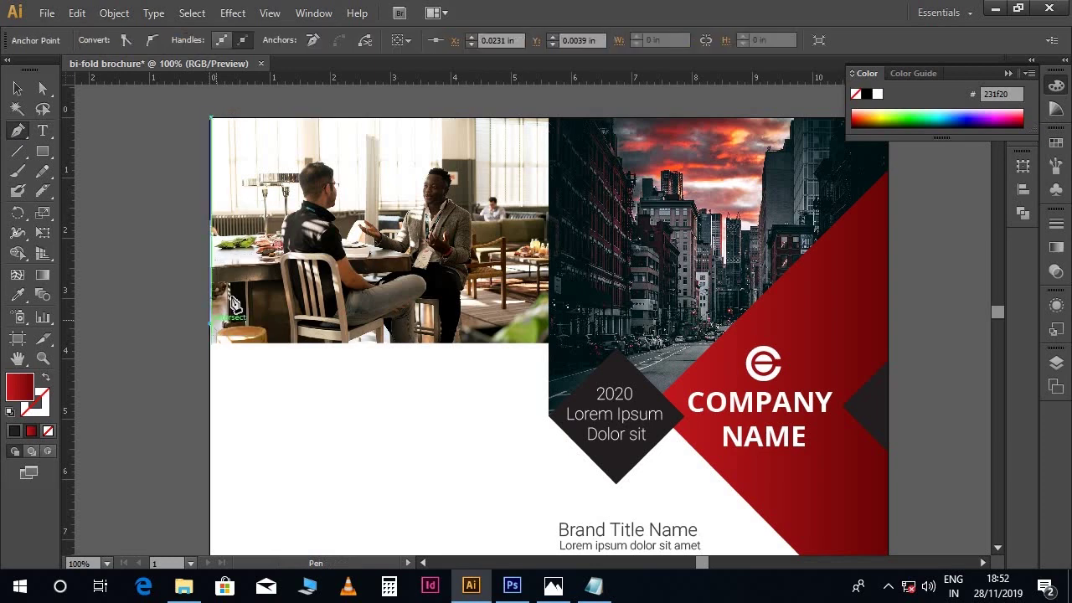
click(336, 119)
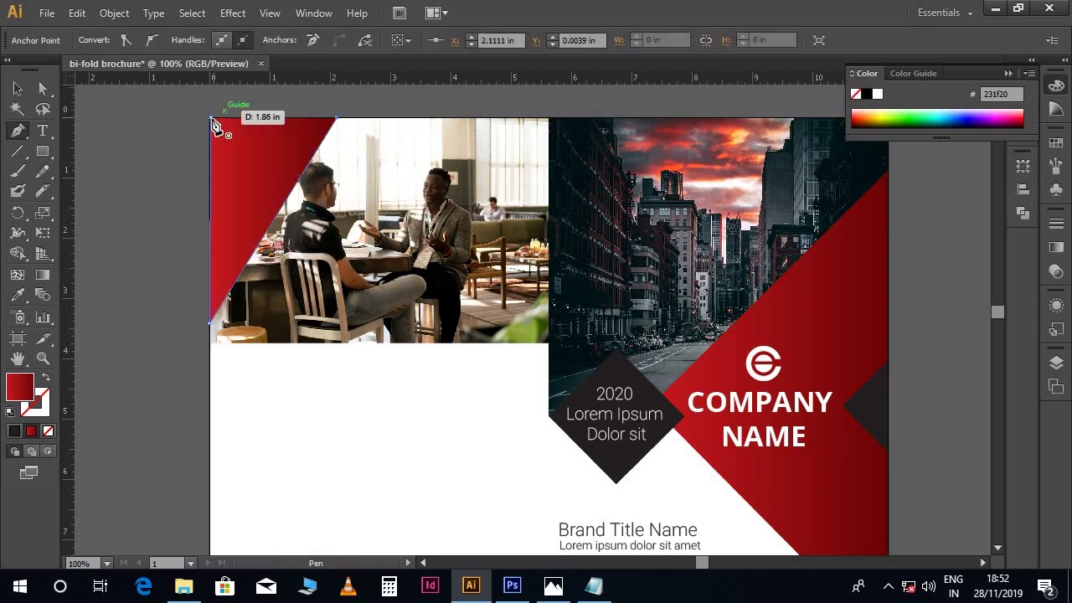
click(210, 118)
Set the red triangle's opacity to 92%.
click(17, 88)
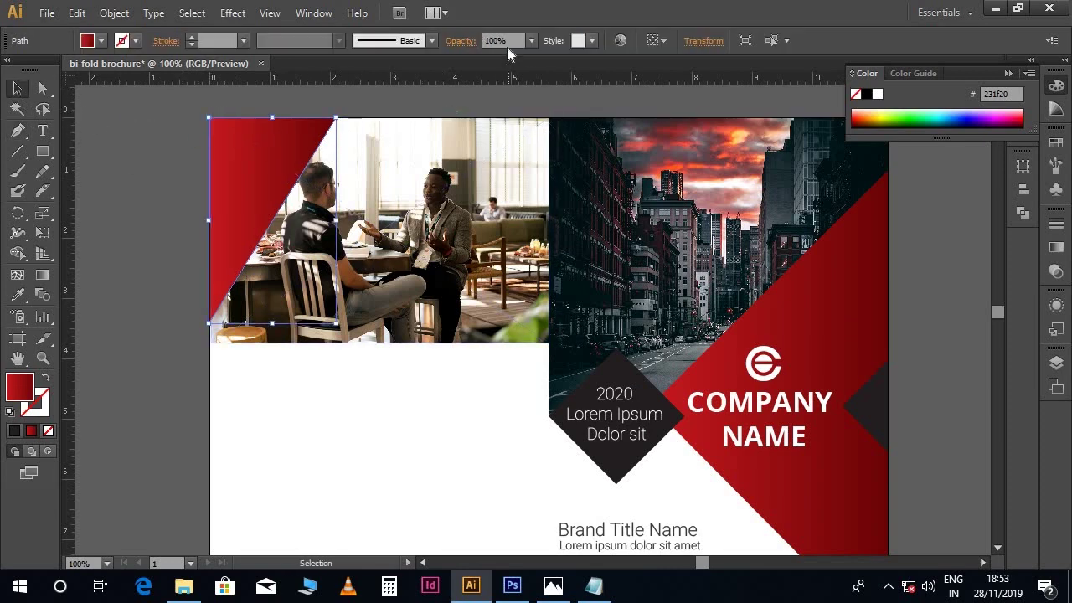
click(496, 41)
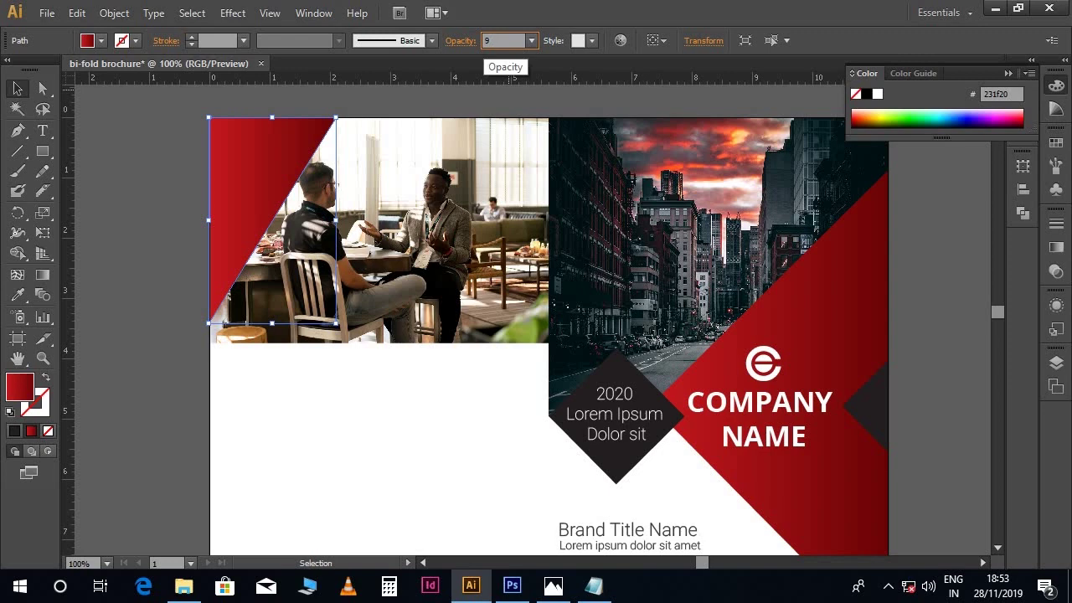
key(Return)
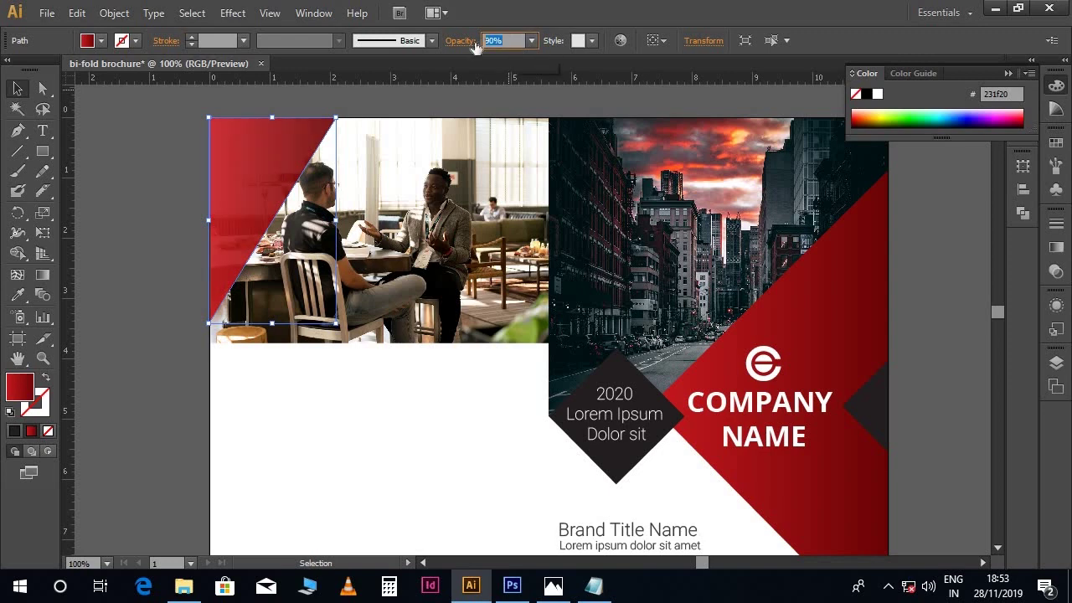
Drag the triangle's top-right anchor about 1 in to the right.
click(407, 107)
click(313, 108)
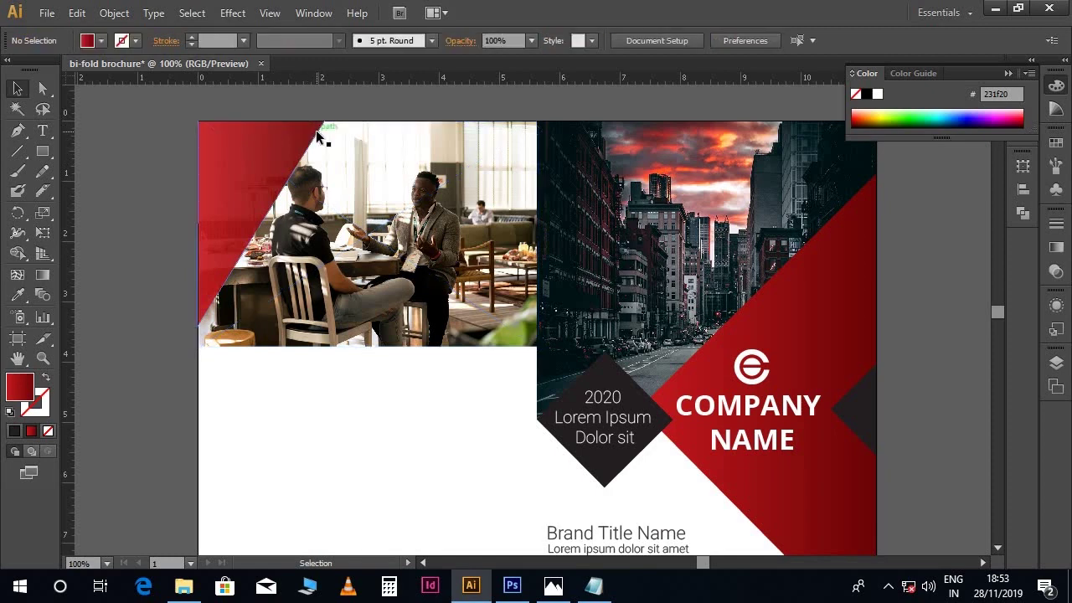
click(318, 136)
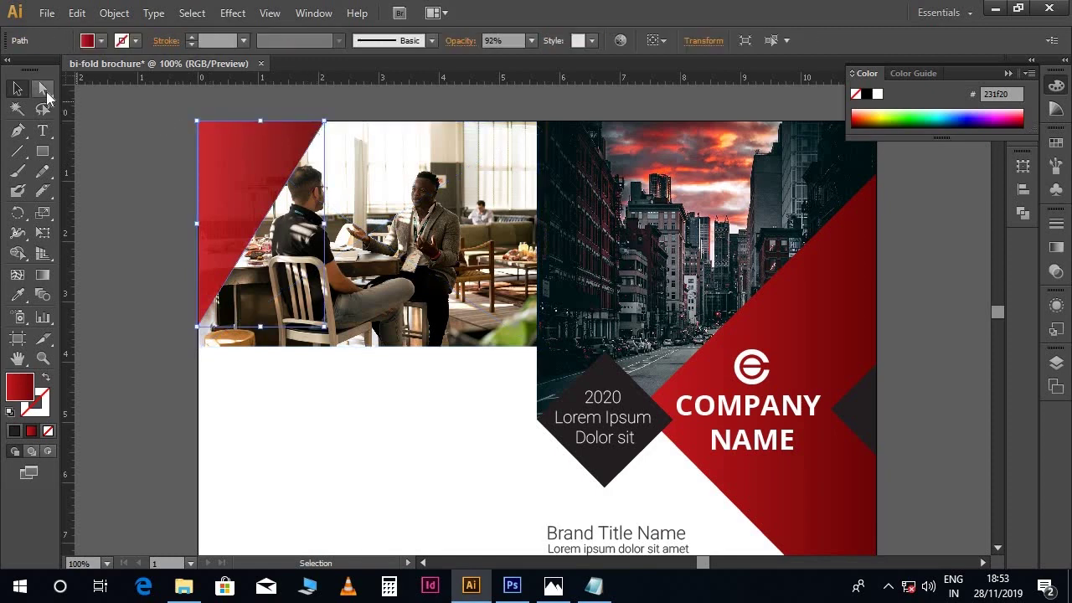
click(46, 90)
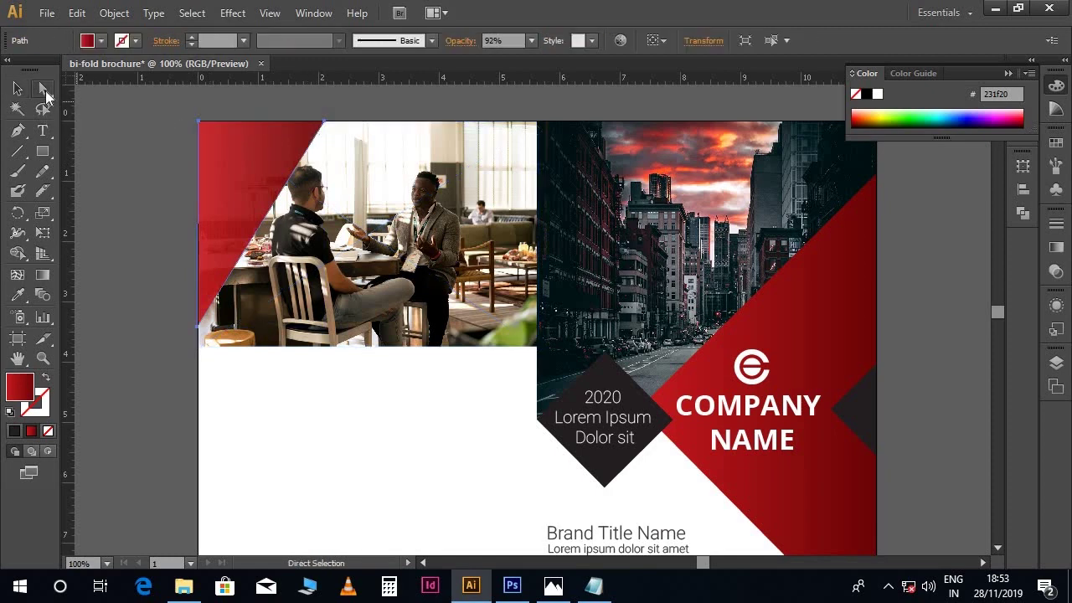
drag(322, 125, 390, 136)
key(v)
click(365, 105)
scroll(436, 251, down, 3)
Draw a large triangle from the panel's left edge to the bottom-left corner and the fold.
scroll(452, 310, down, 2)
scroll(452, 310, right, 1)
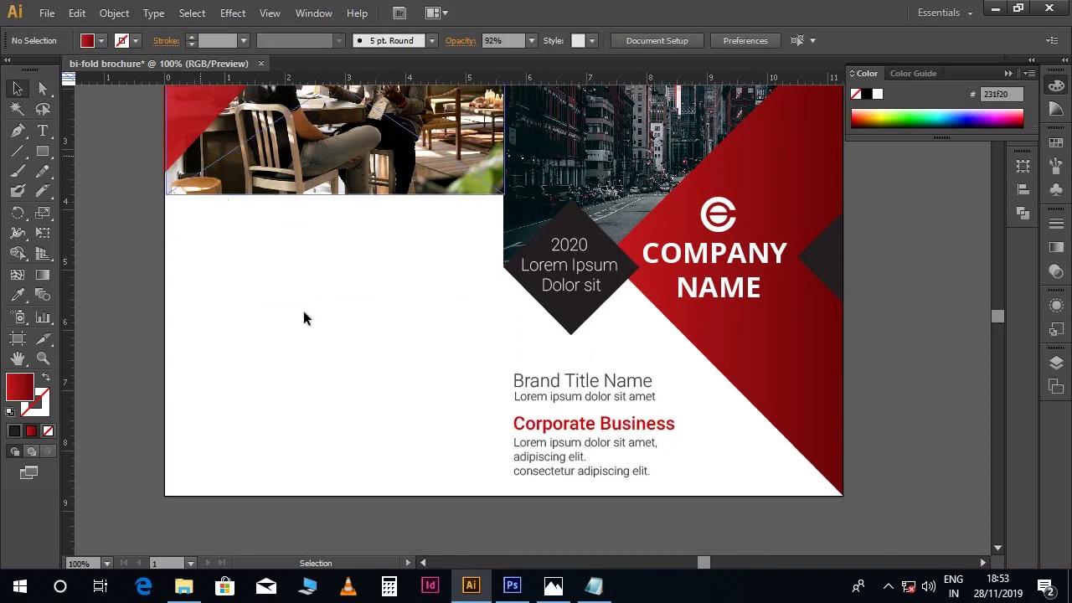
scroll(480, 486, down, 1)
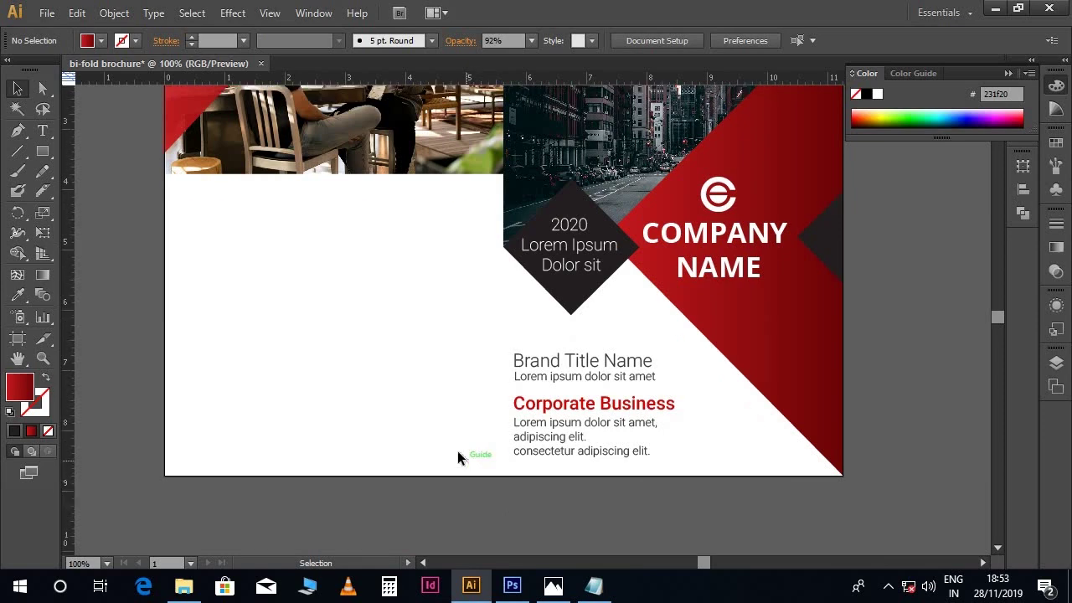
click(18, 133)
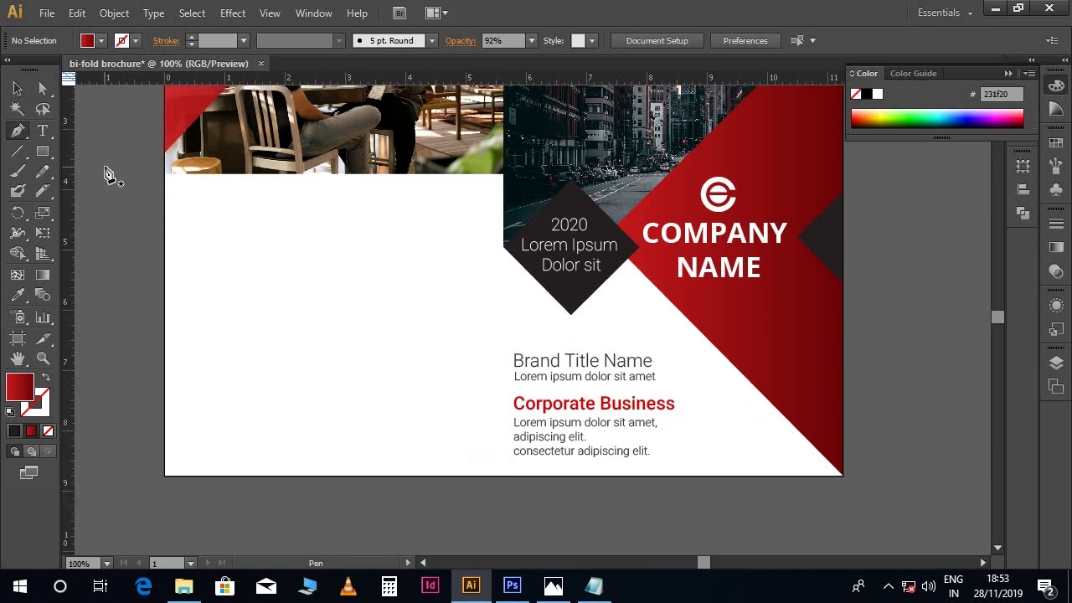
scroll(108, 176, up, 2)
click(164, 150)
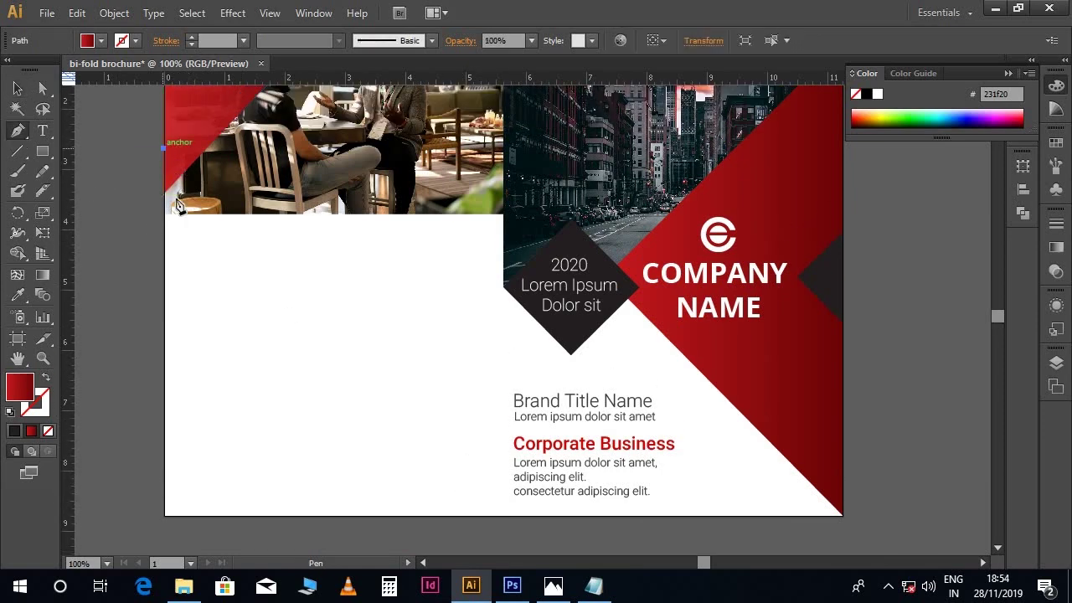
click(166, 516)
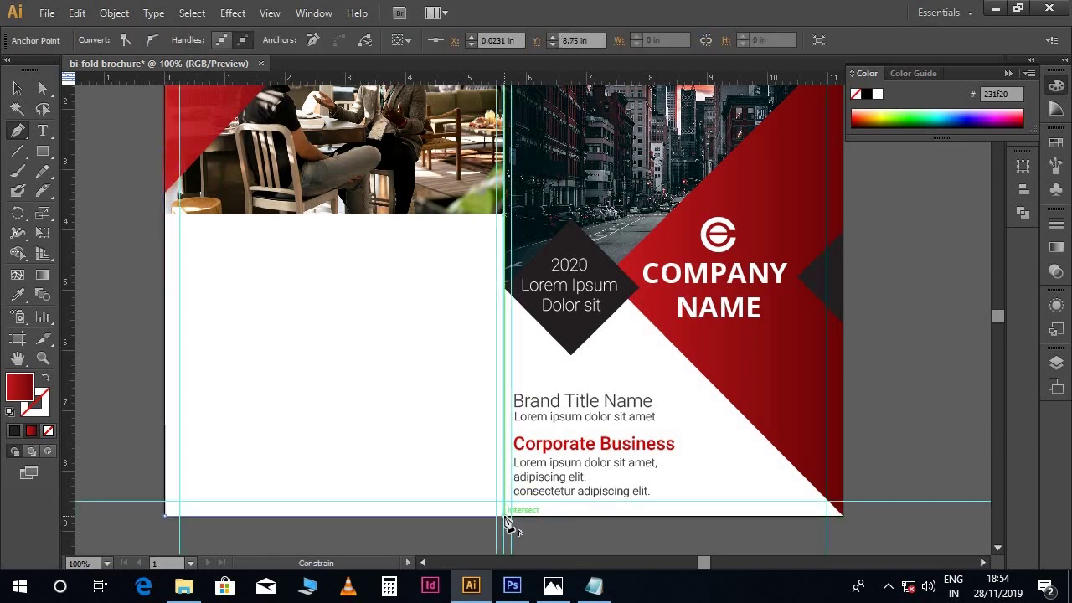
click(504, 515)
click(165, 151)
key(v)
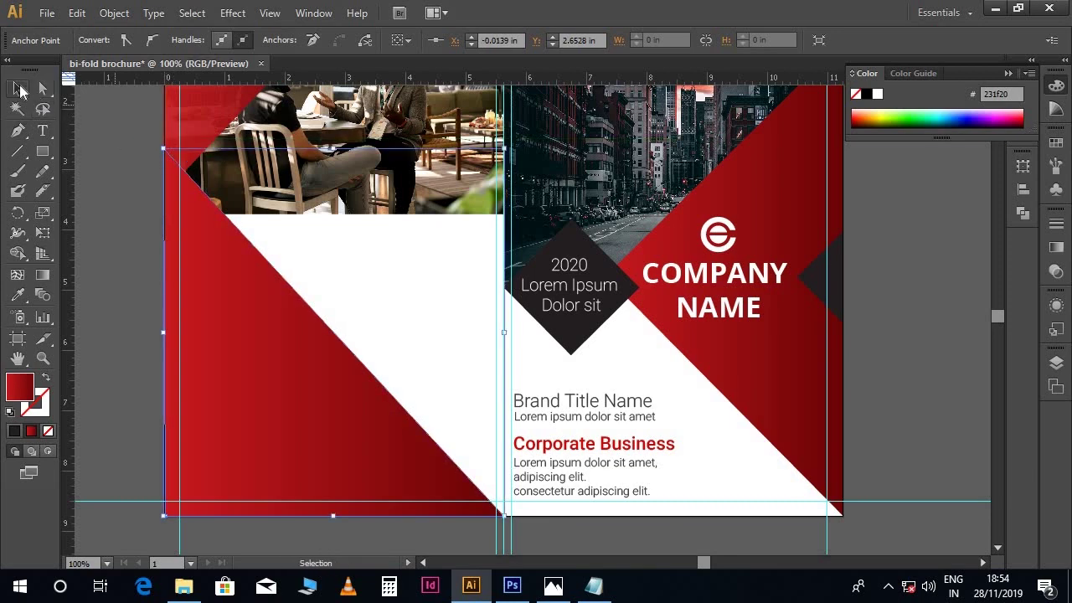
Fill the triangle with the diamond's dark charcoal colour using the Eyedropper.
key(i)
click(576, 239)
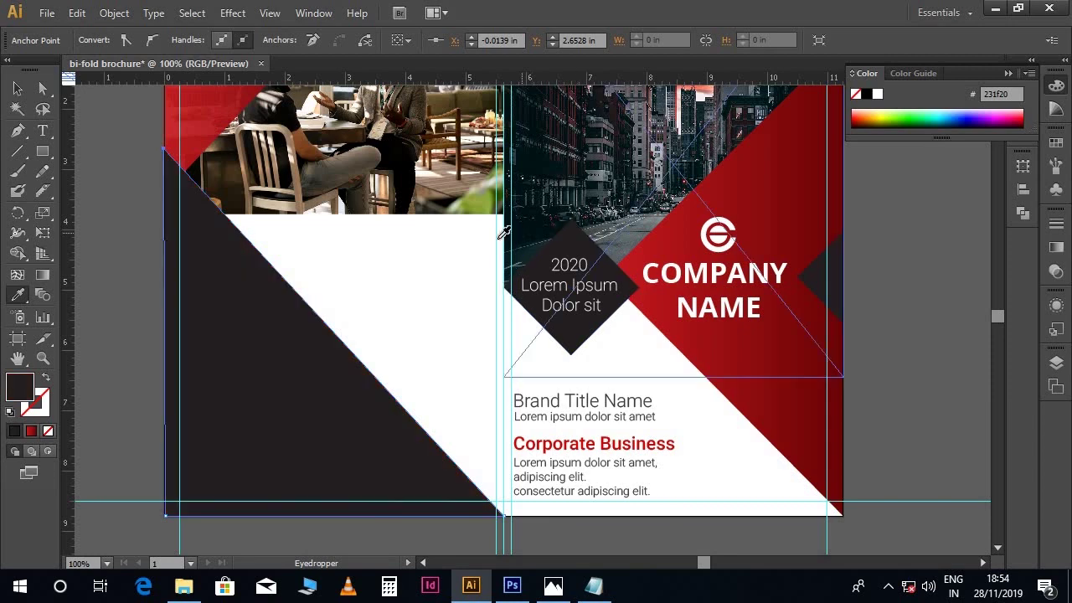
key(v)
click(128, 237)
scroll(127, 237, up, 3)
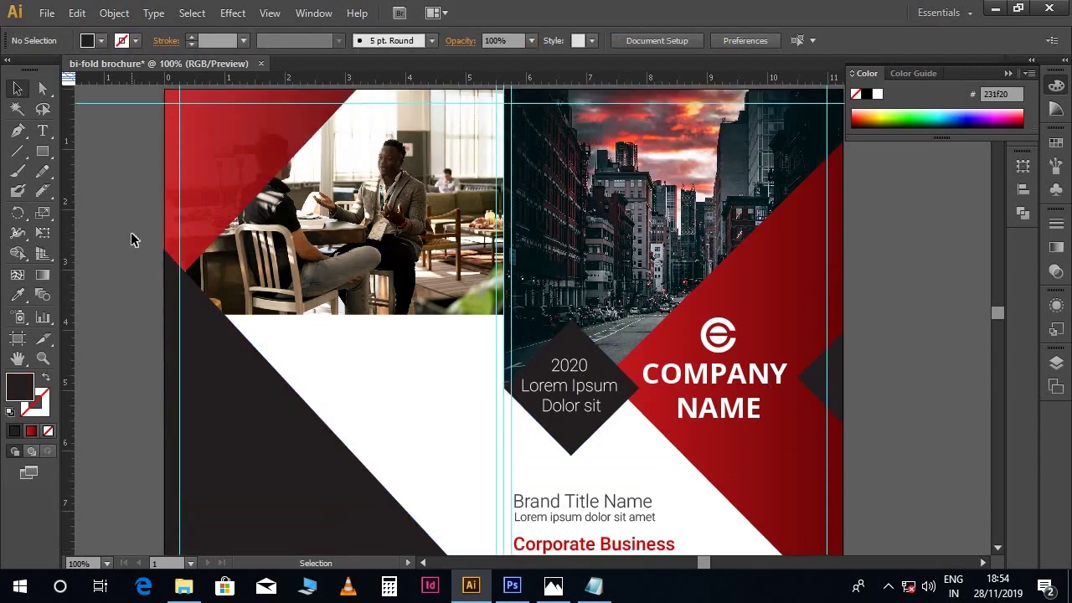
Copy 'Brand Title Name' from the notes and paste it as text in the red corner.
click(593, 586)
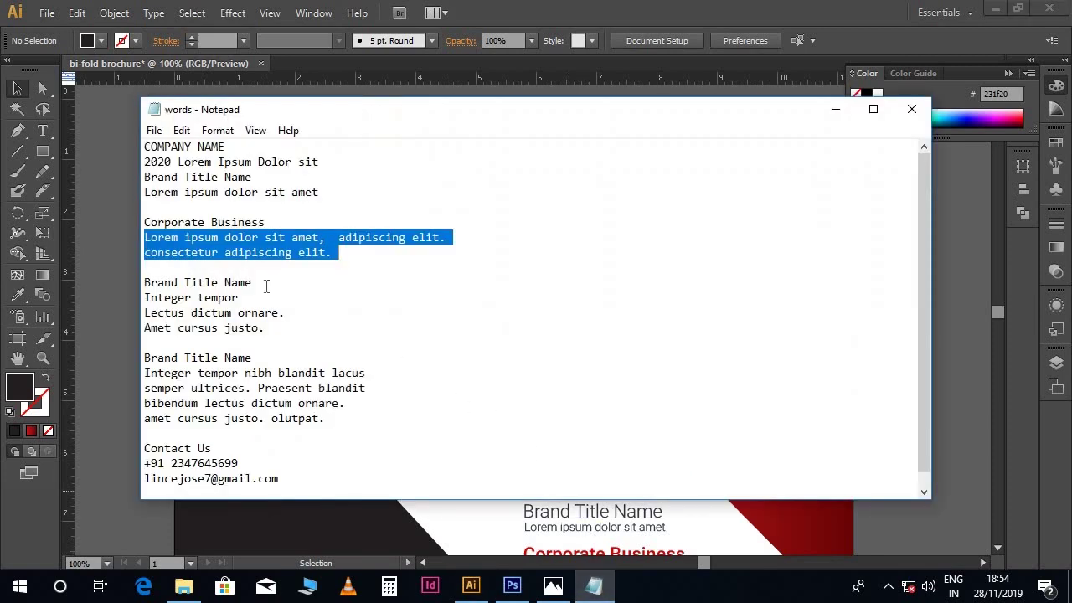
drag(266, 286, 164, 283)
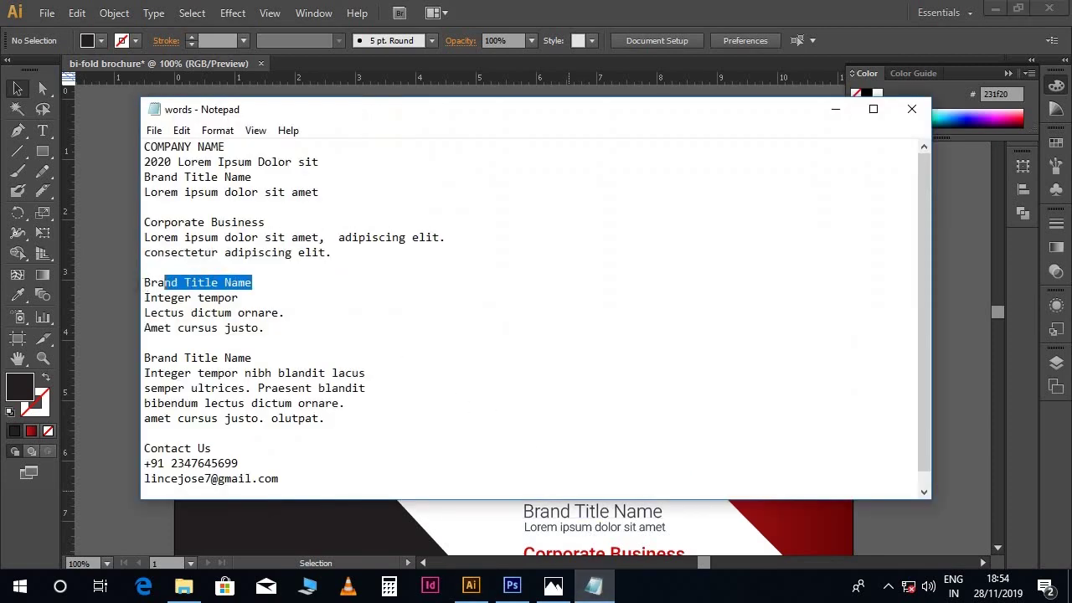
click(472, 585)
key(t)
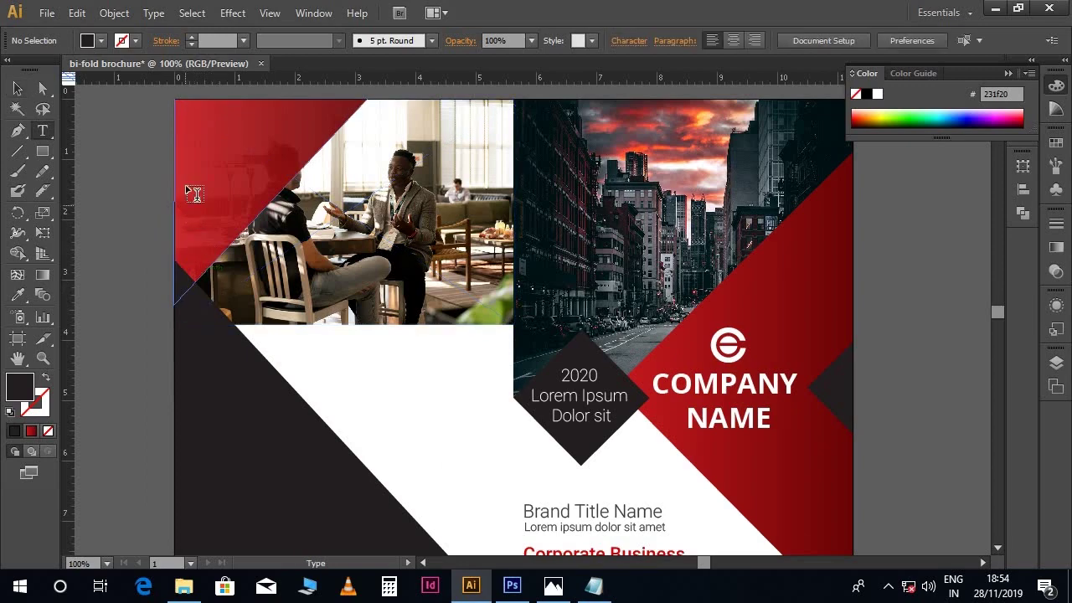
click(191, 147)
key(ctrl+v)
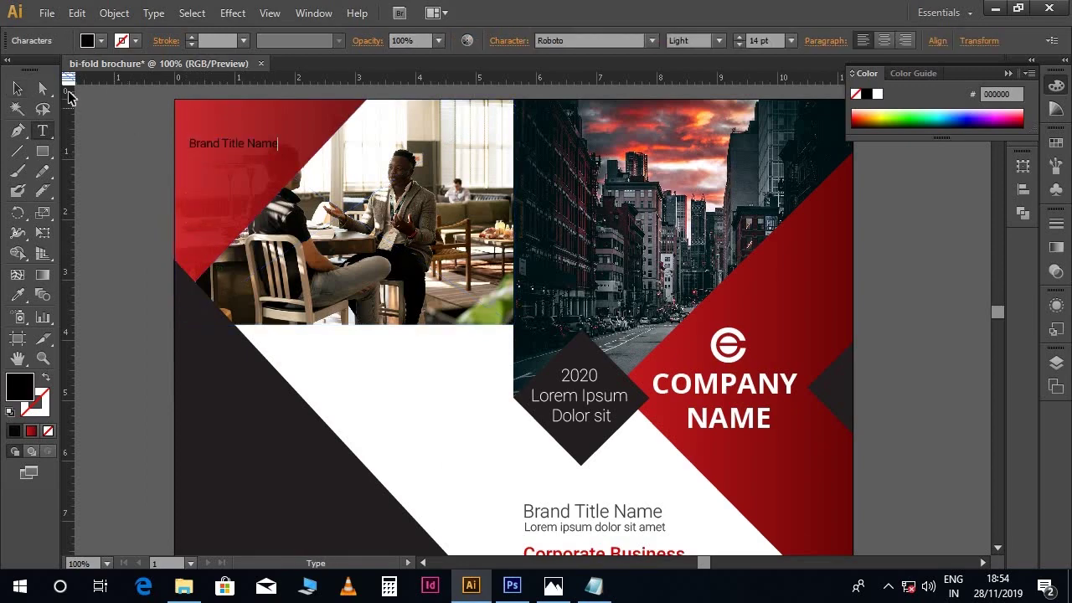
Nudge the heading into position at the meeting photo's top-left.
click(18, 88)
key(ctrl+plus)
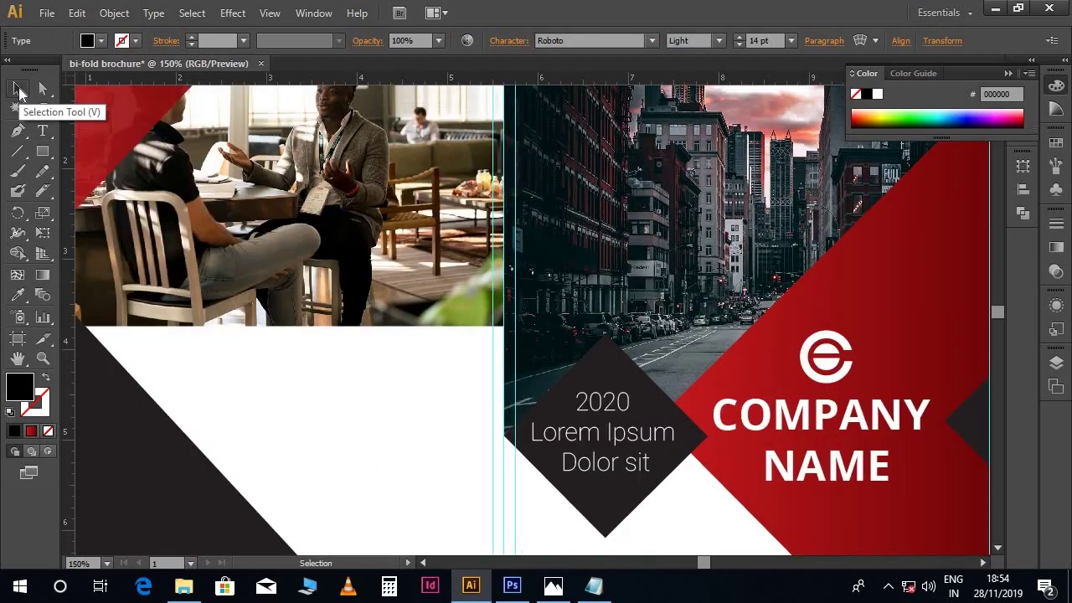
scroll(469, 354, up, 2)
scroll(473, 357, left, 4)
key(shift+Right)
key(Left)
key(Left)
key(Left)
key(Left)
key(Left)
key(shift+Up)
key(shift+Up)
key(Left)
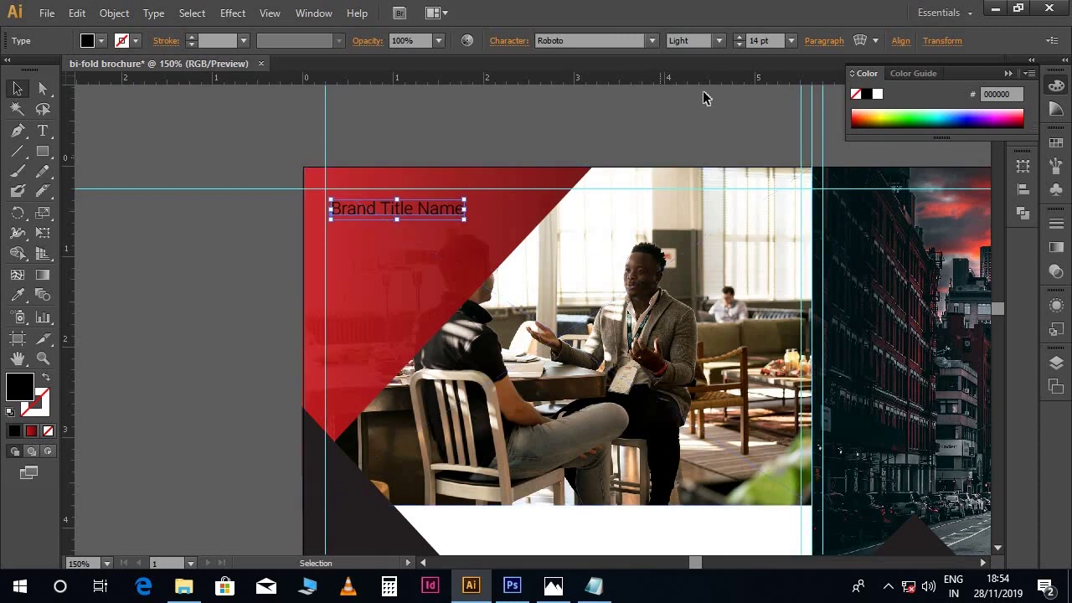
Set the heading to 22 pt and colour it white.
click(759, 40)
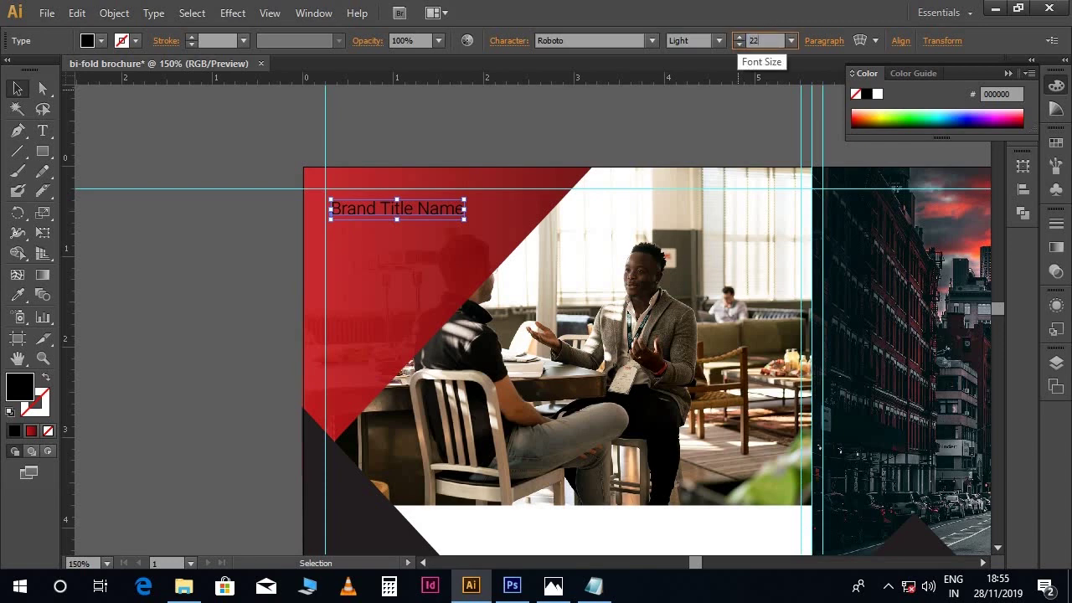
key(Return)
drag(627, 254, 576, 233)
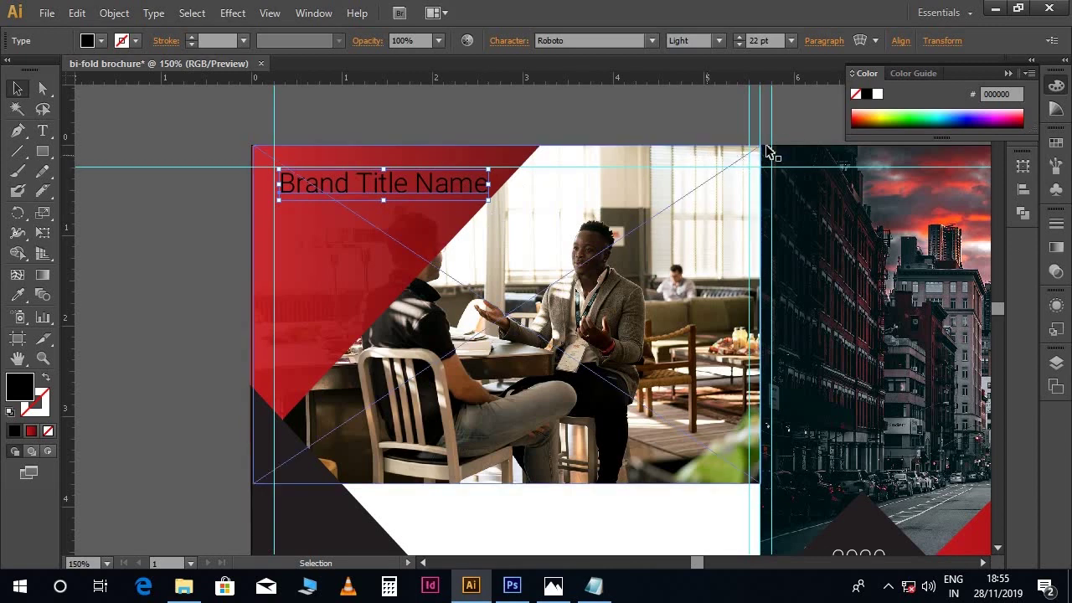
click(877, 94)
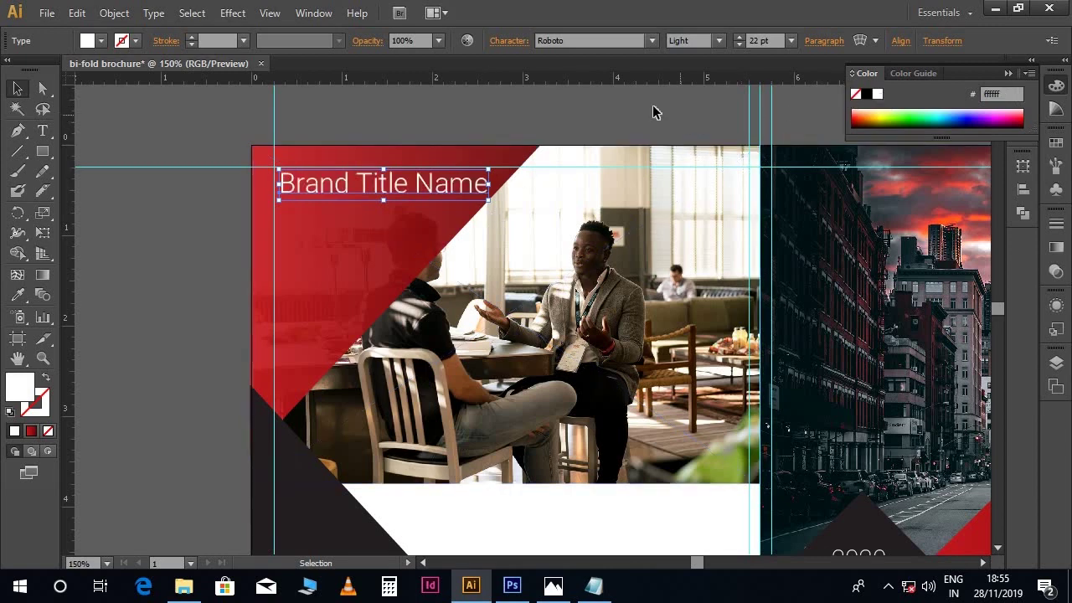
Drag the red triangle's top anchor right to about 3.47 in, behind the heading.
click(609, 134)
click(471, 184)
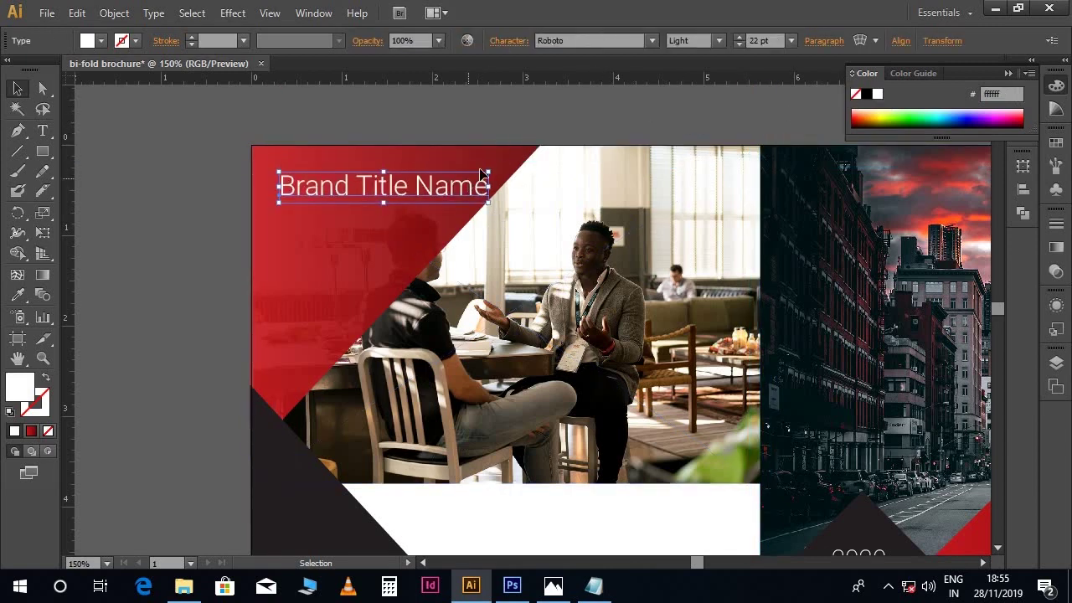
click(497, 114)
scroll(485, 149, right, 1)
click(486, 151)
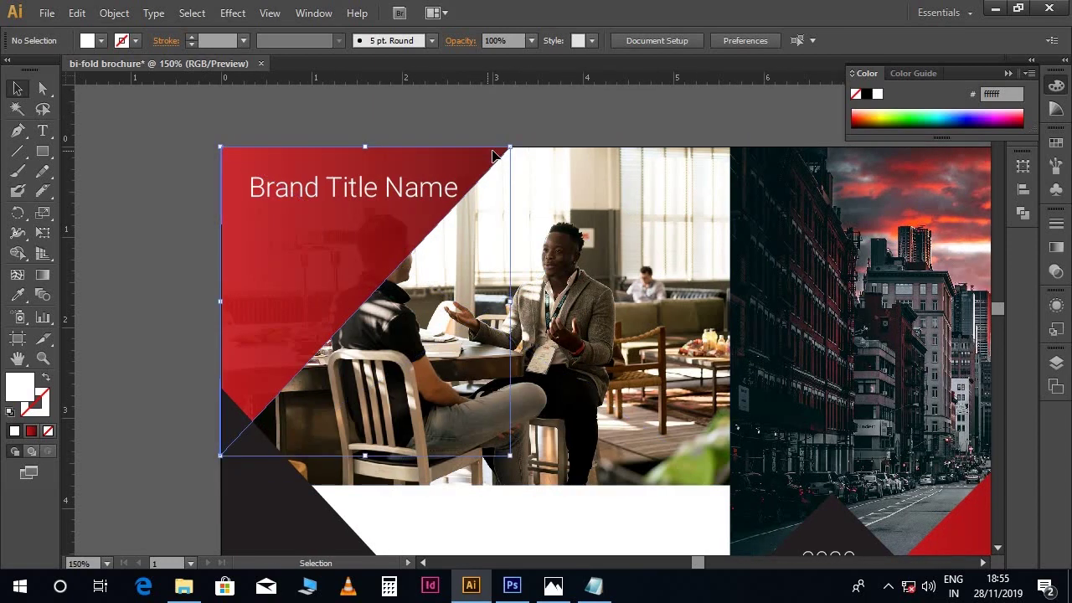
click(44, 88)
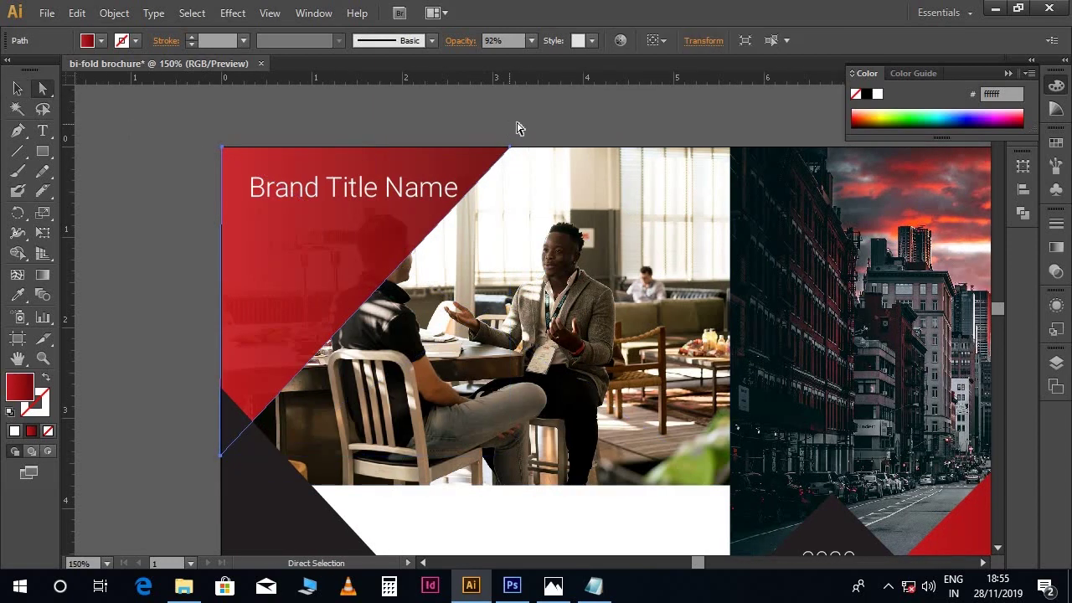
drag(513, 149, 522, 149)
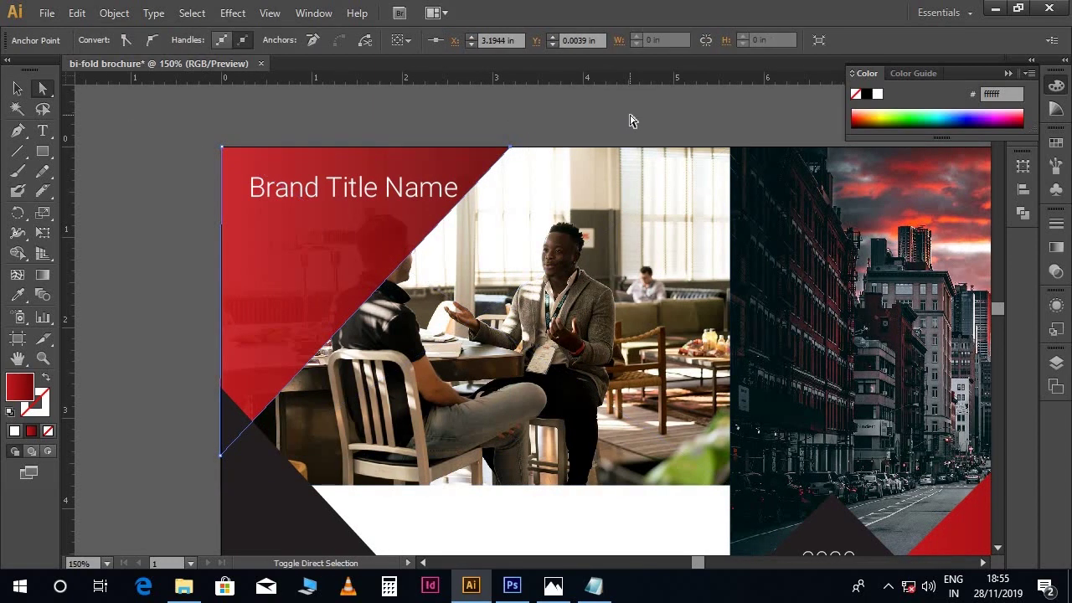
key(shift+Right)
key(v)
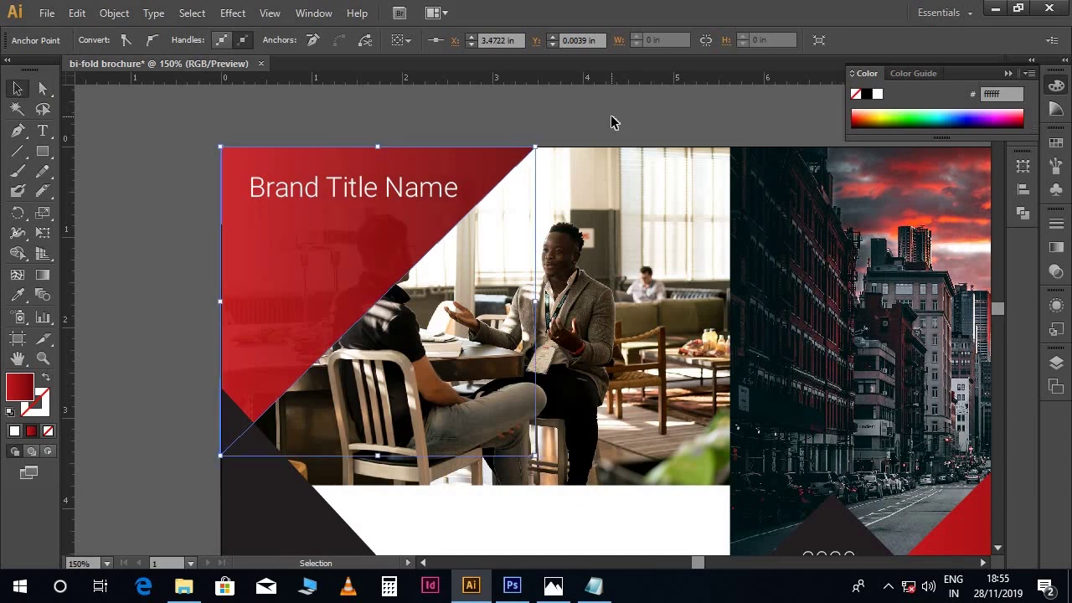
click(617, 121)
scroll(654, 182, down, 2)
scroll(625, 185, right, 2)
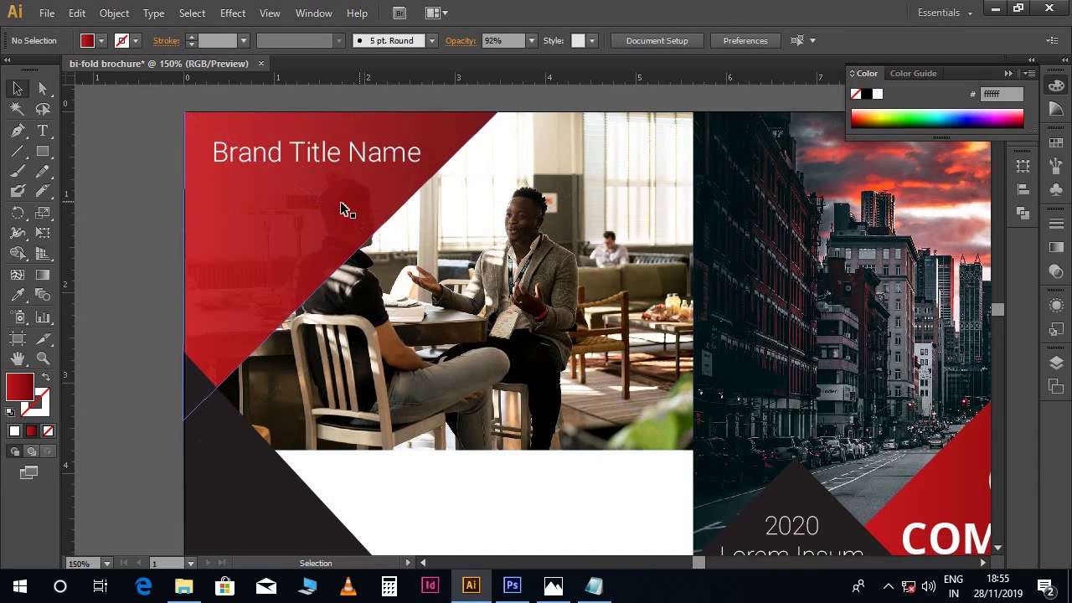
Copy the three 'Integer tempor' lines into a new text frame below the heading.
click(593, 586)
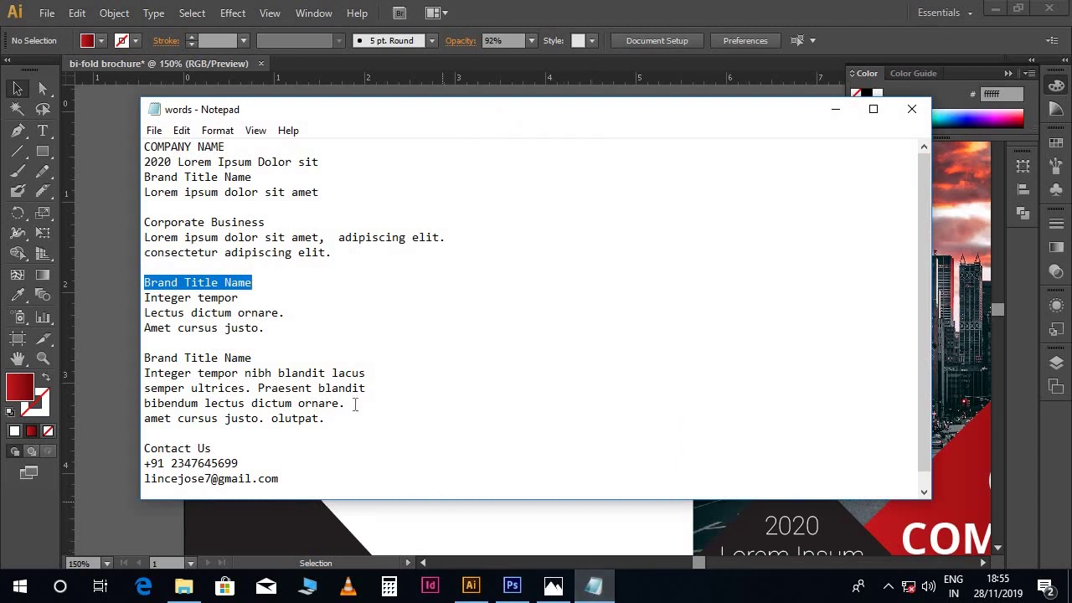
drag(145, 295, 257, 330)
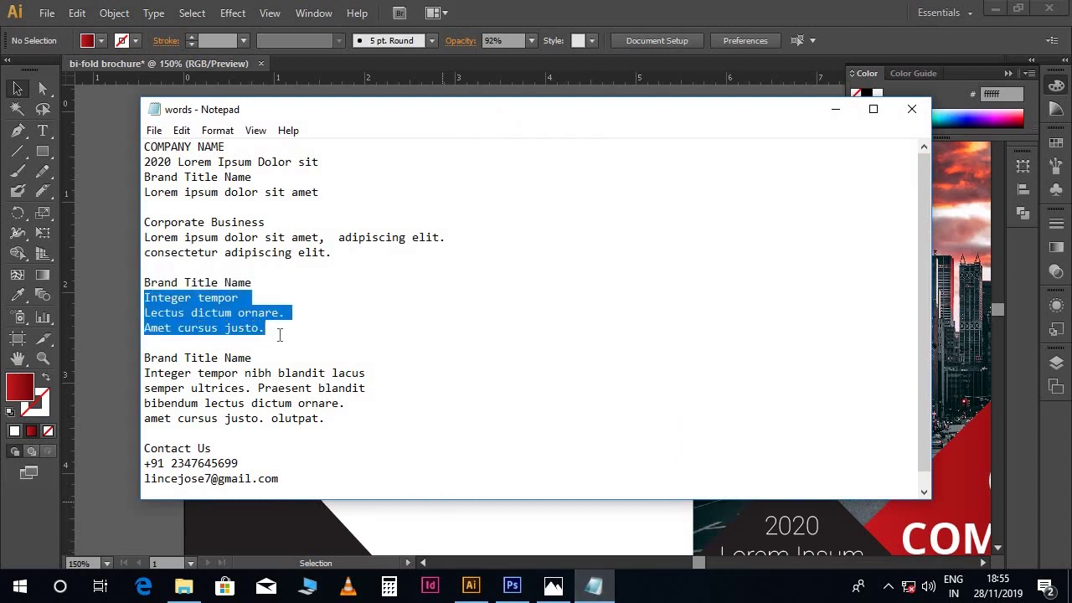
click(470, 584)
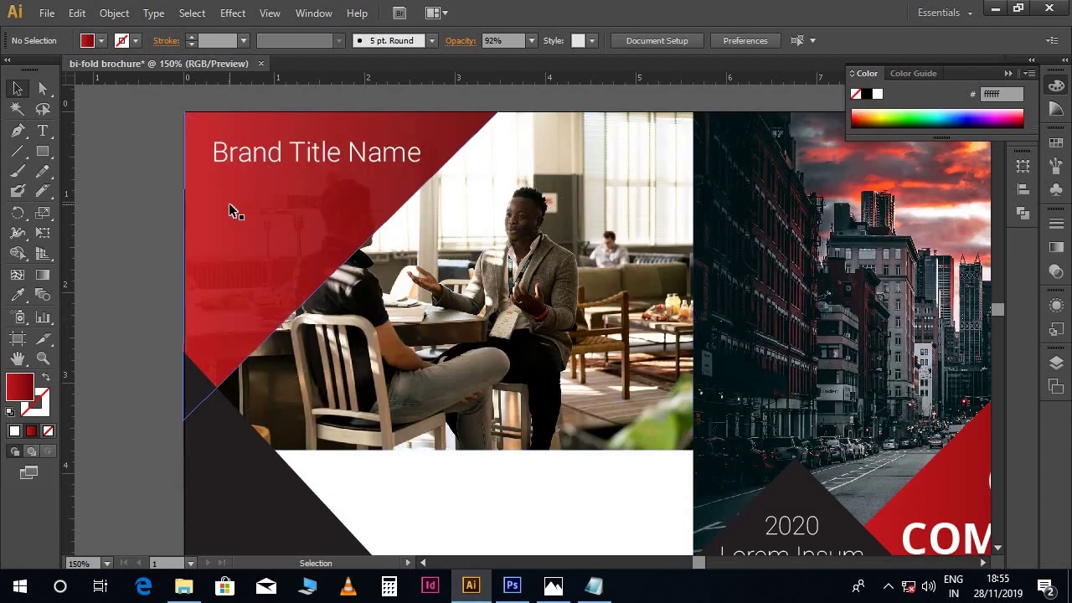
key(t)
drag(216, 173, 366, 243)
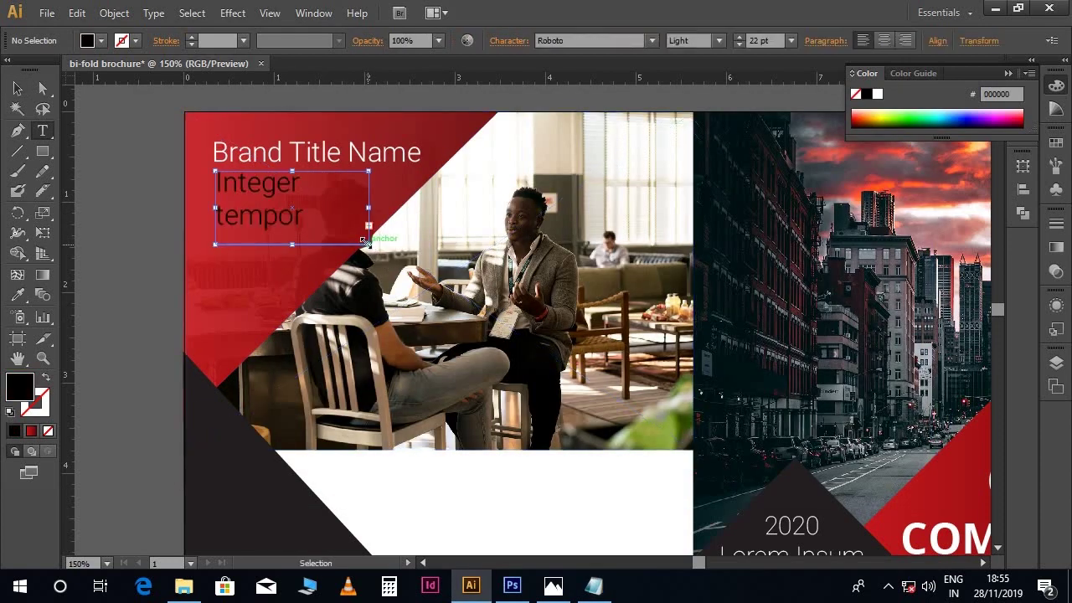
Set the body text to 14 pt white and widen its frame so each line fits.
click(762, 40)
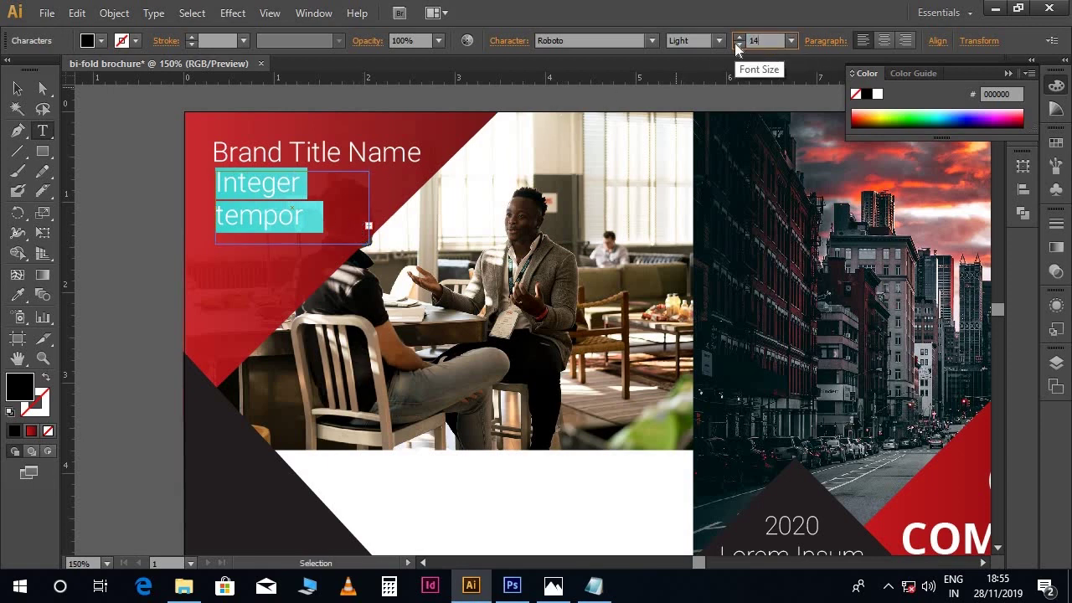
key(Return)
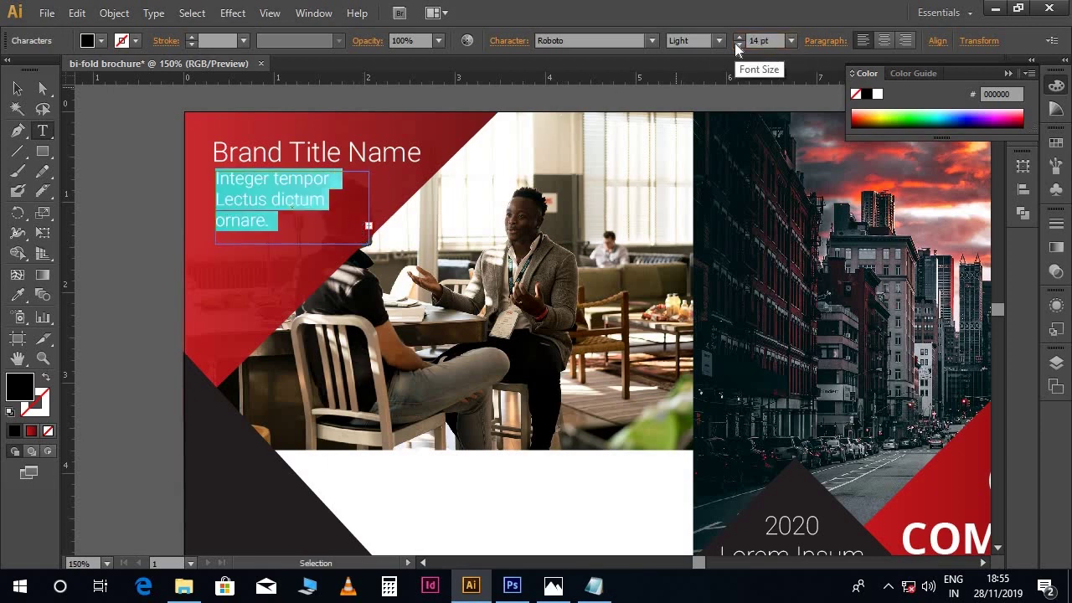
click(878, 96)
click(282, 209)
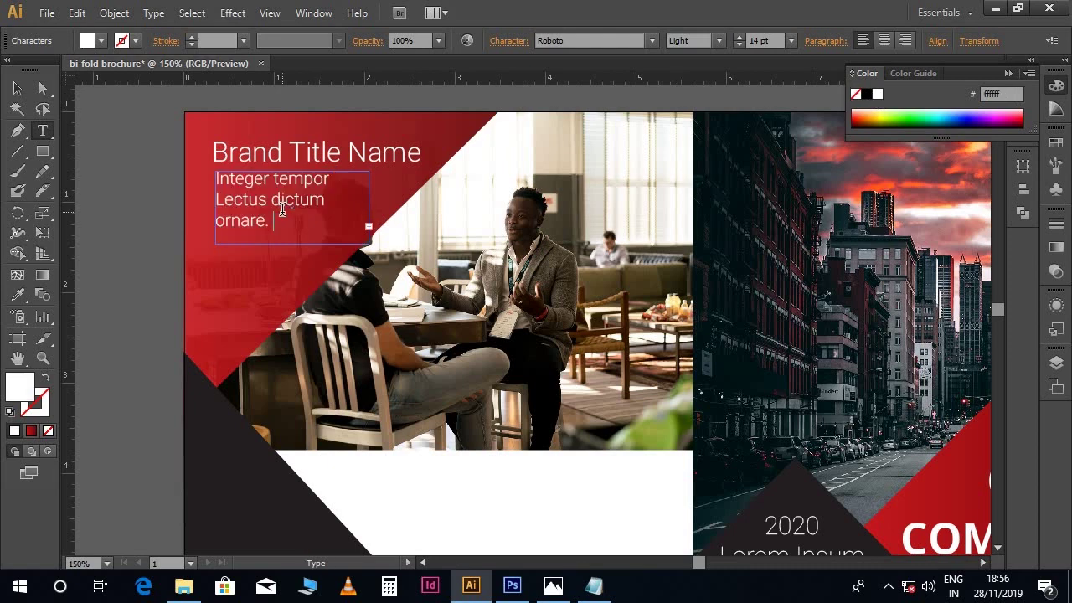
click(18, 88)
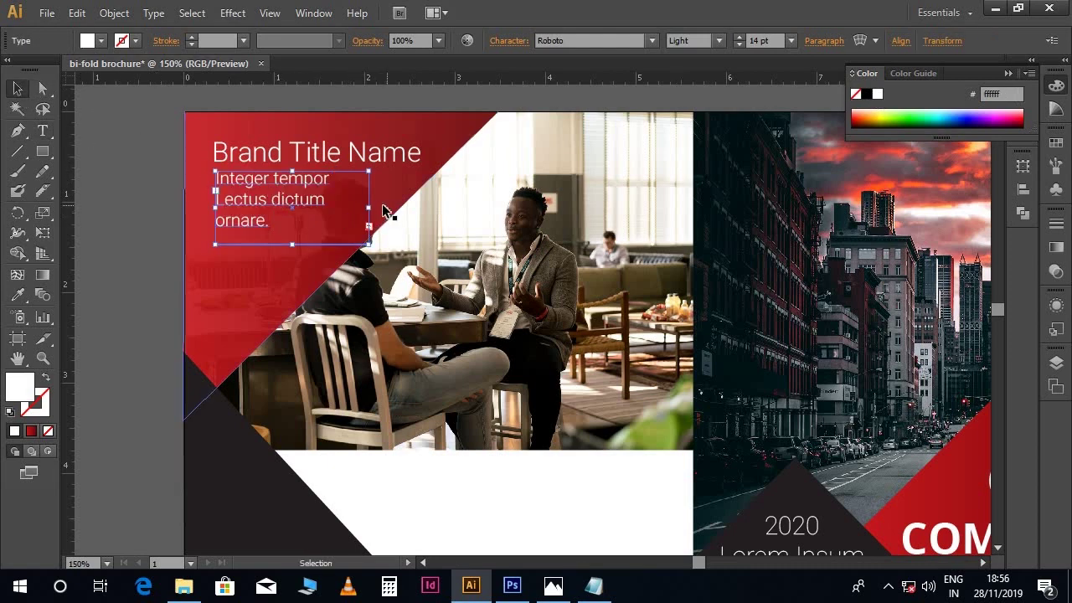
drag(369, 209, 396, 204)
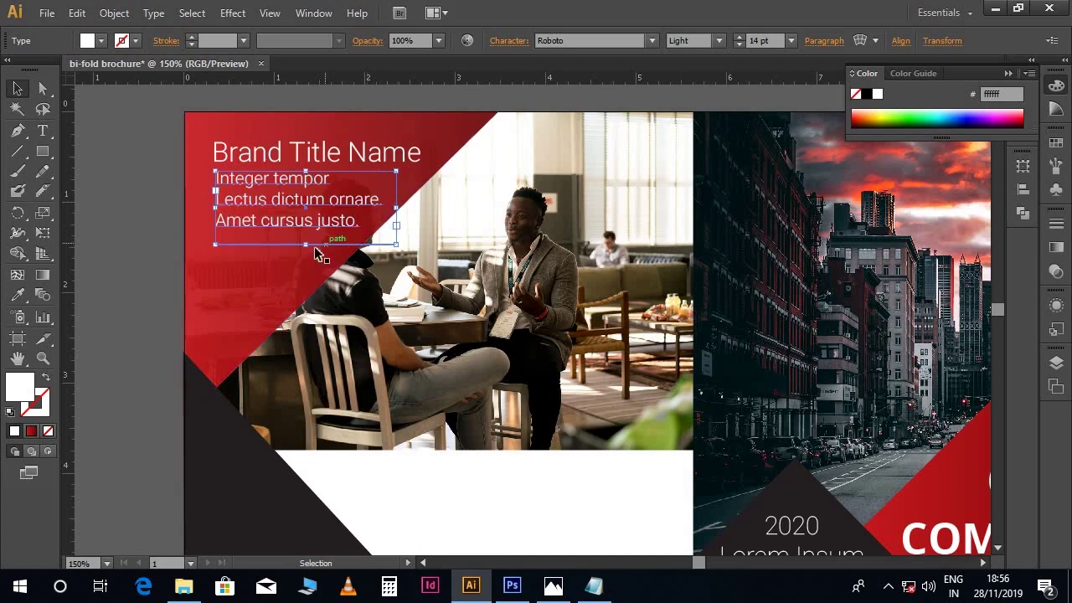
click(139, 207)
drag(448, 241, 405, 253)
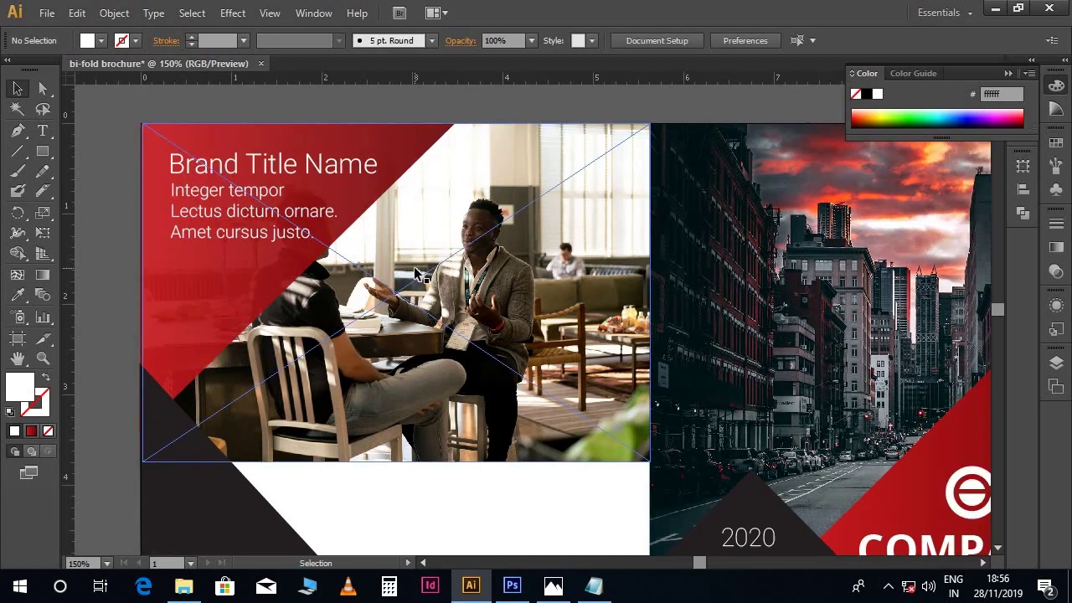
Paste the 'Brand Title Name' line from the notes as new text in the left white area.
scroll(484, 412, down, 4)
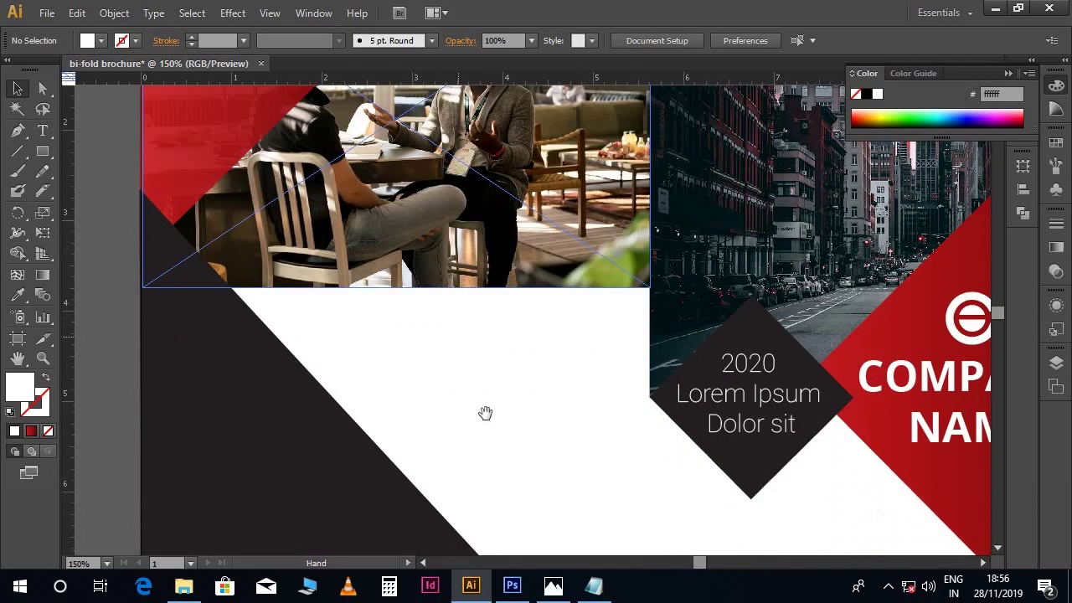
drag(485, 413, 489, 250)
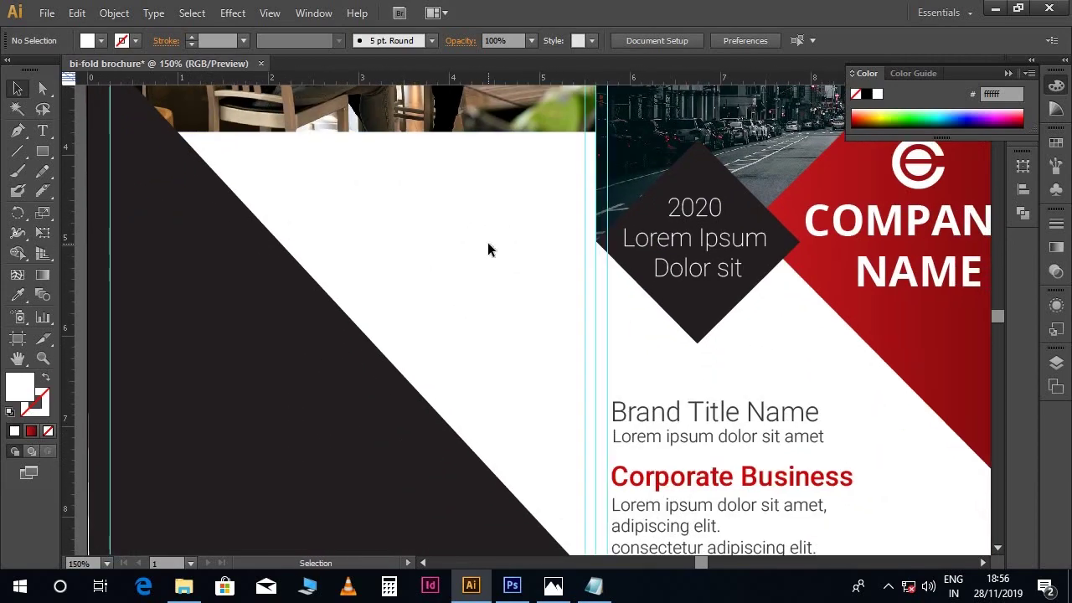
click(593, 584)
drag(146, 357, 253, 358)
key(ctrl+c)
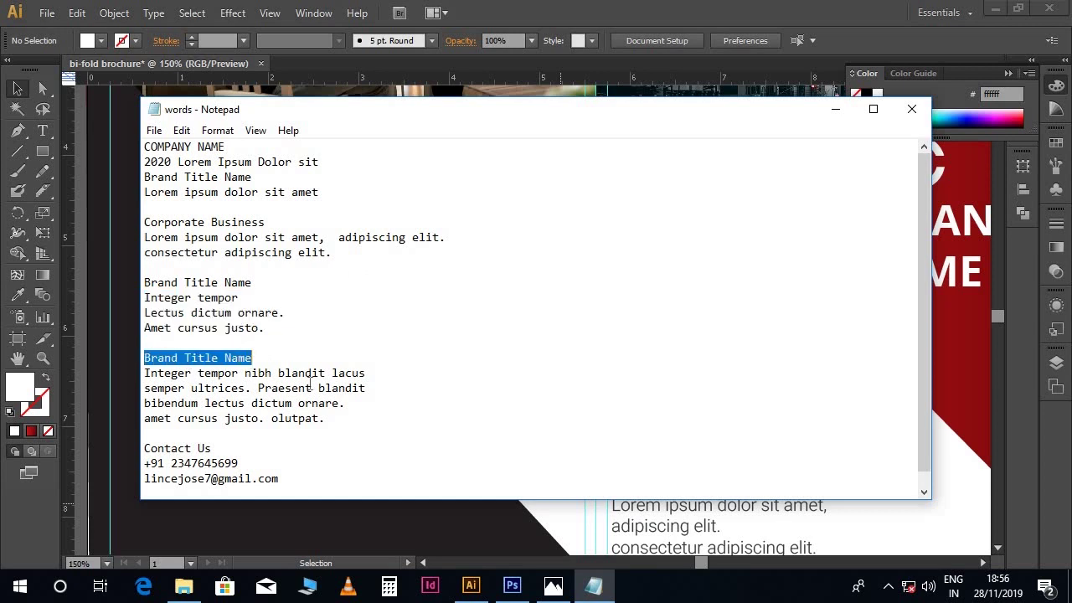
click(471, 584)
key(t)
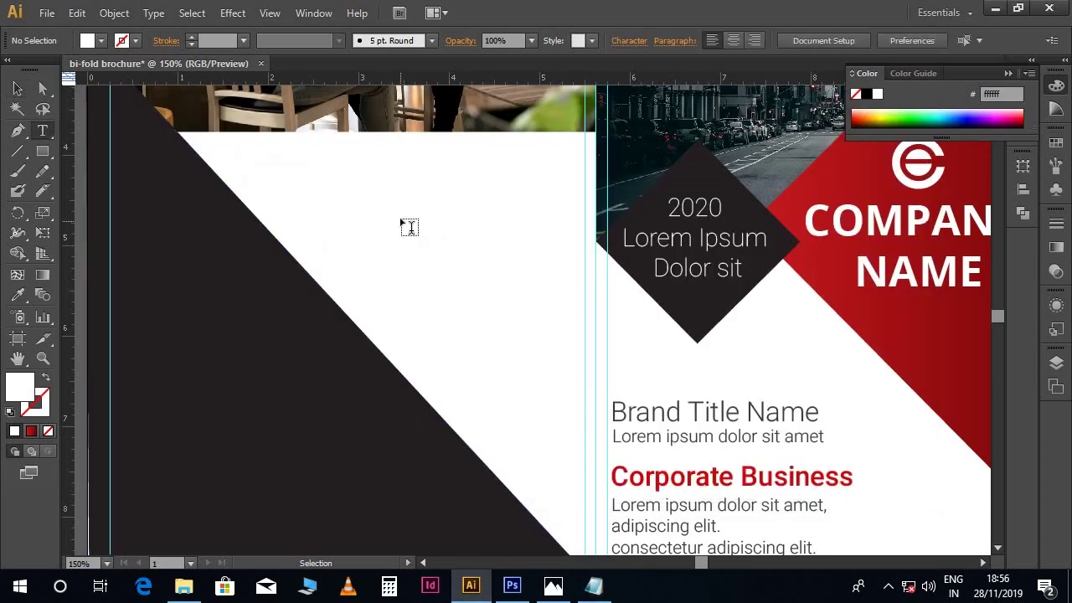
click(407, 223)
key(ctrl+v)
Match it to the grey 22 pt heading style and move it to the panel's top.
key(ctrl+a)
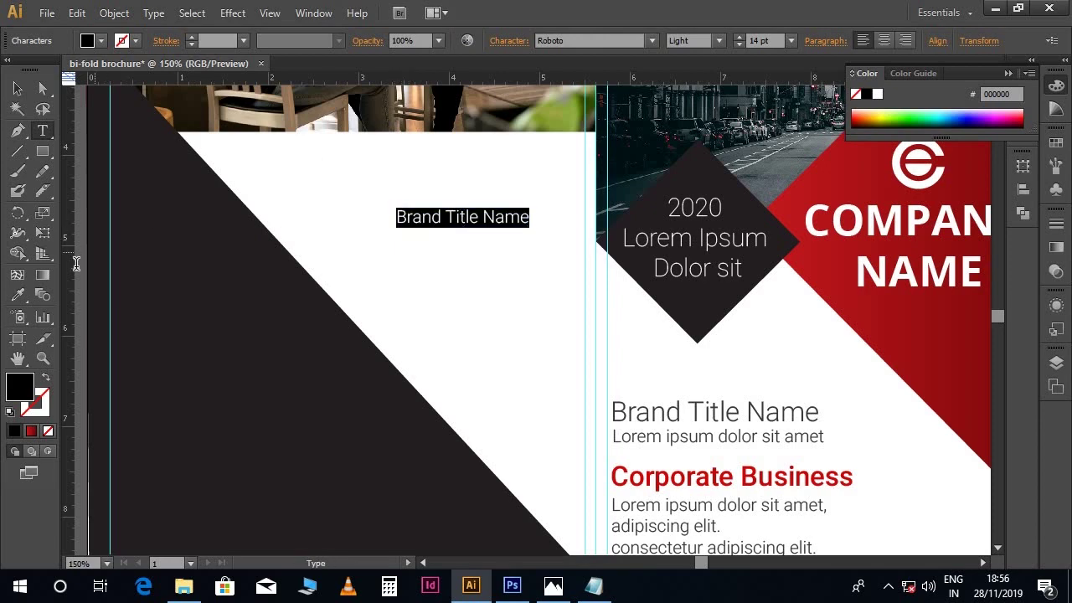
click(17, 295)
click(614, 407)
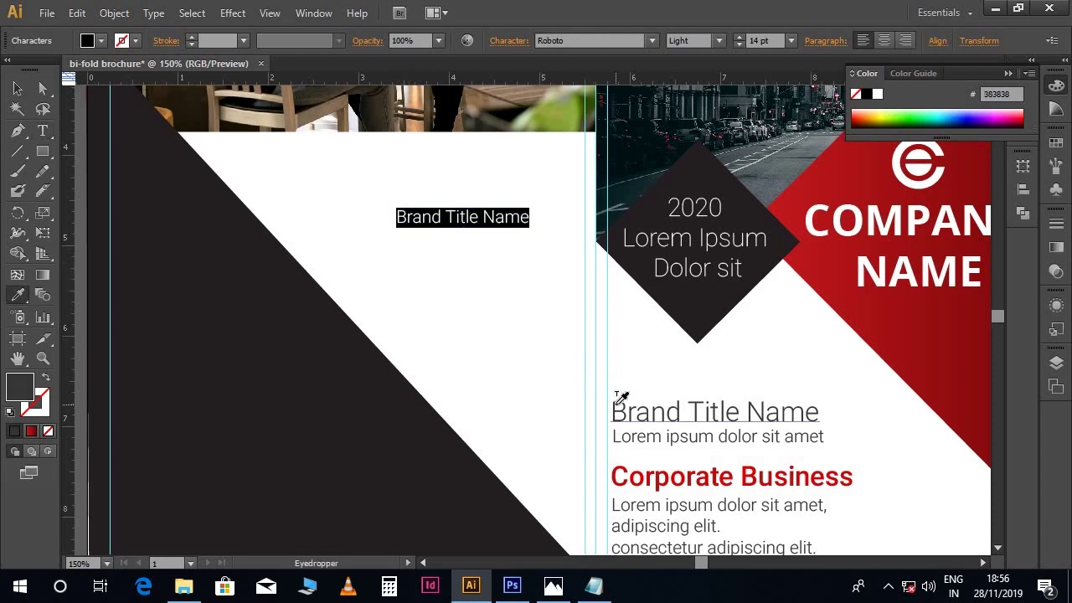
click(18, 89)
drag(346, 210, 458, 157)
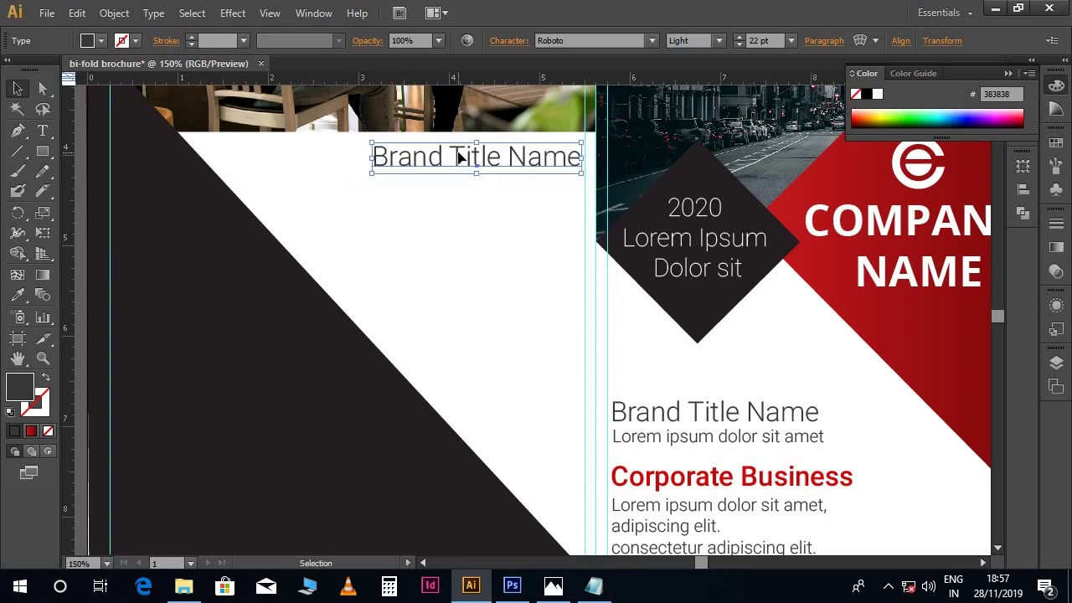
click(594, 585)
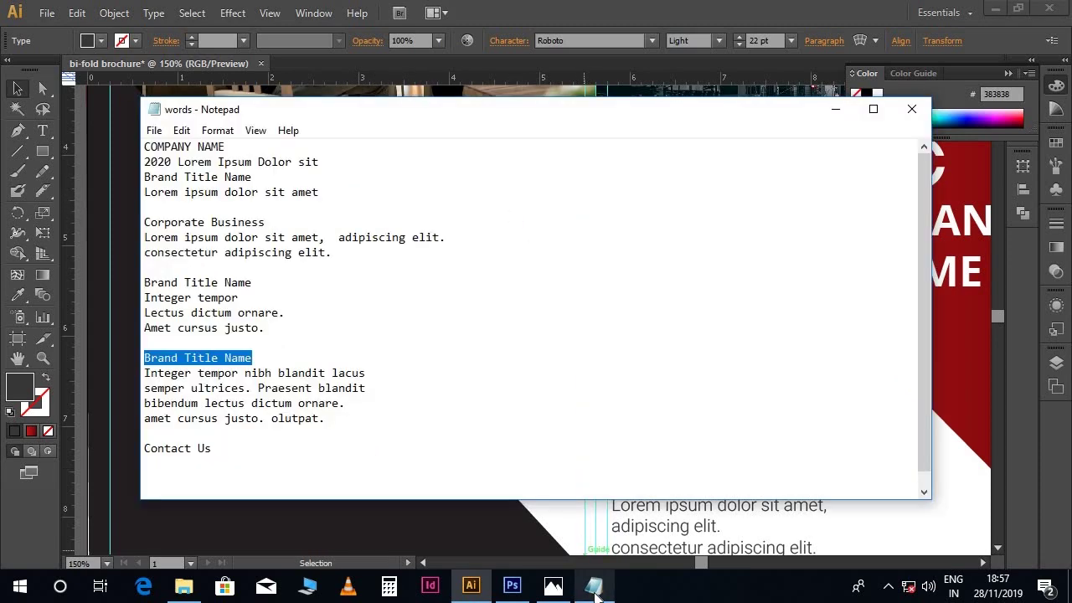
Paste the 'Integer tempor' paragraph into a new frame in the grey 14 pt body style, left-aligned.
drag(145, 374, 345, 415)
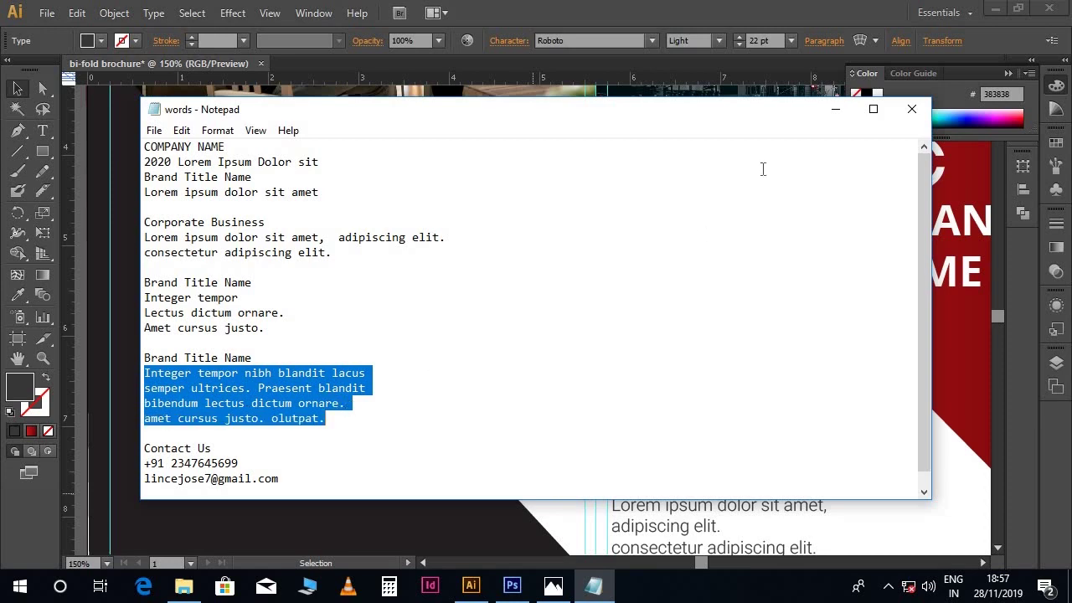
click(835, 109)
key(t)
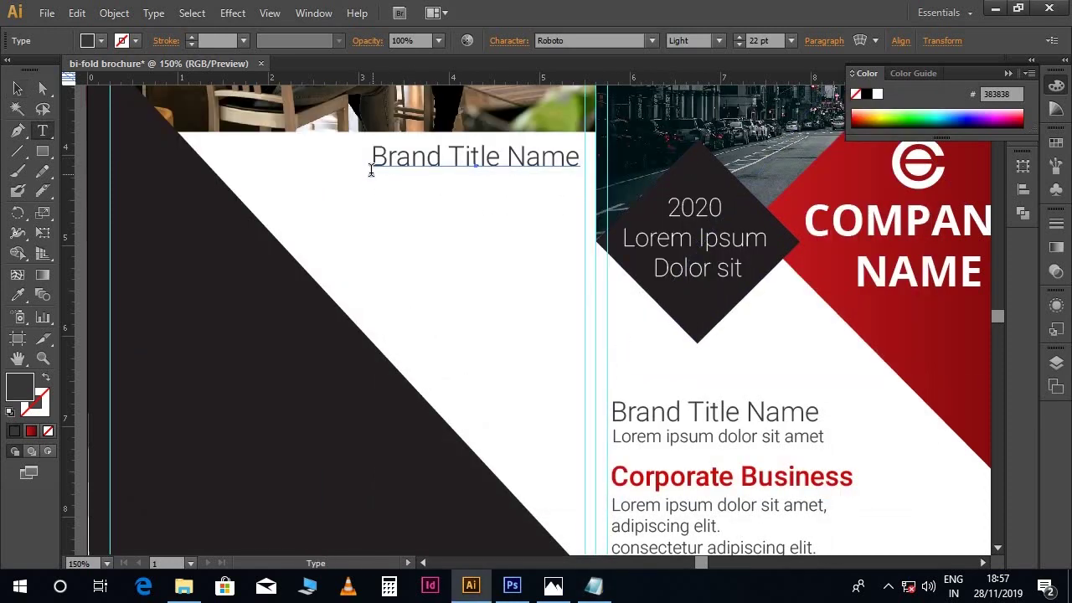
drag(372, 179, 577, 274)
text(Integer tempor nibh blandit lacus)
key(ctrl+a)
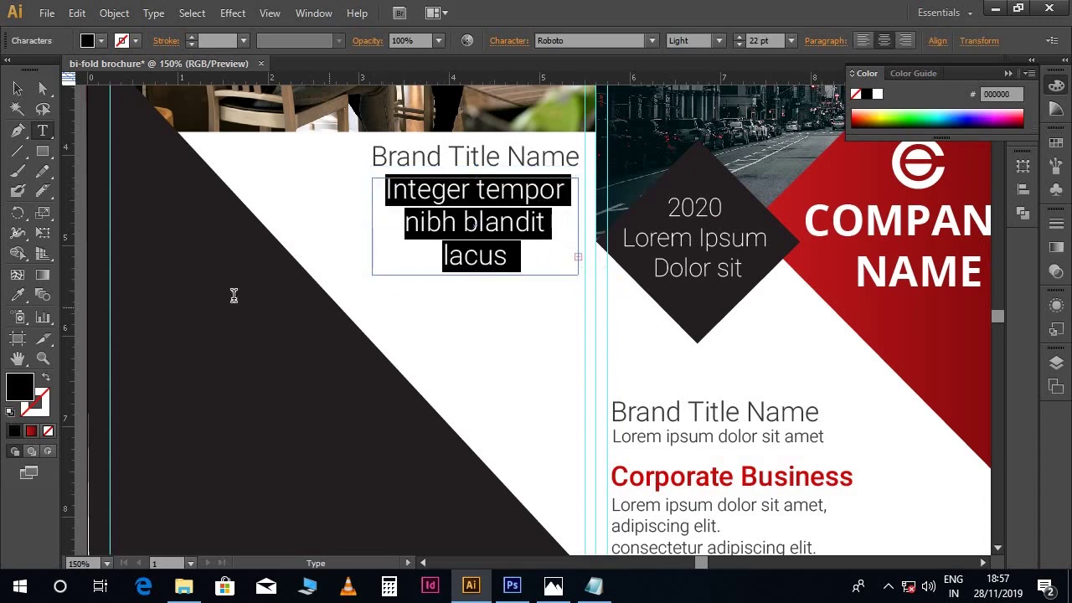
click(21, 296)
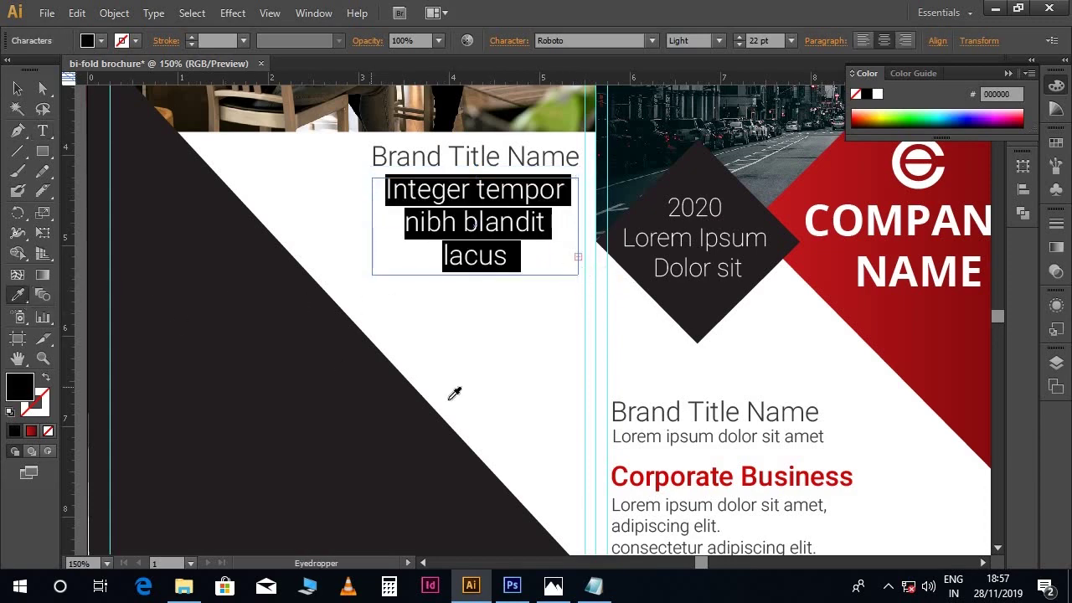
click(689, 436)
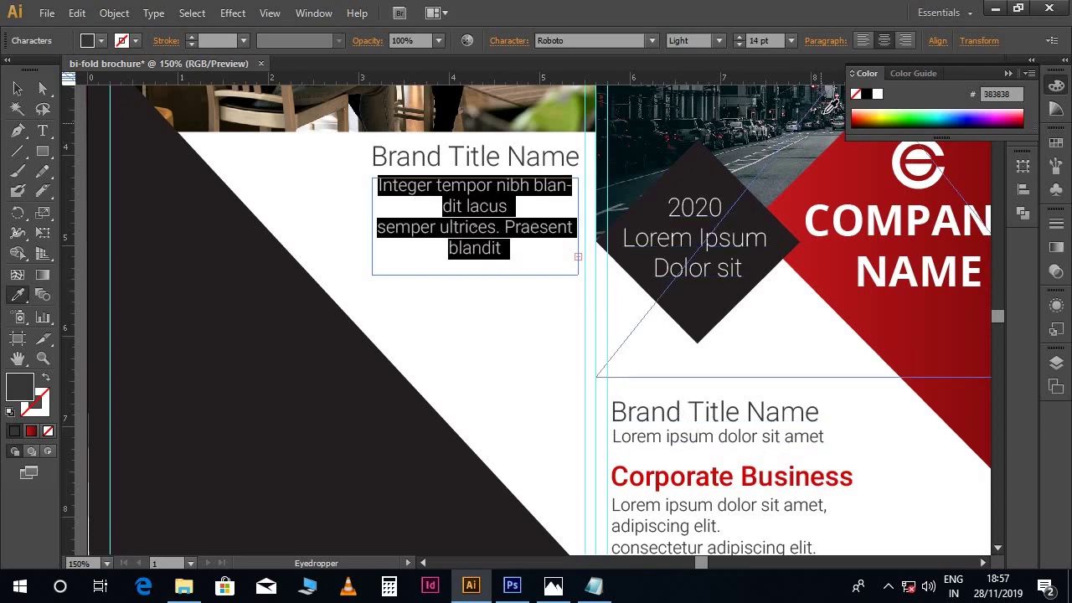
click(867, 42)
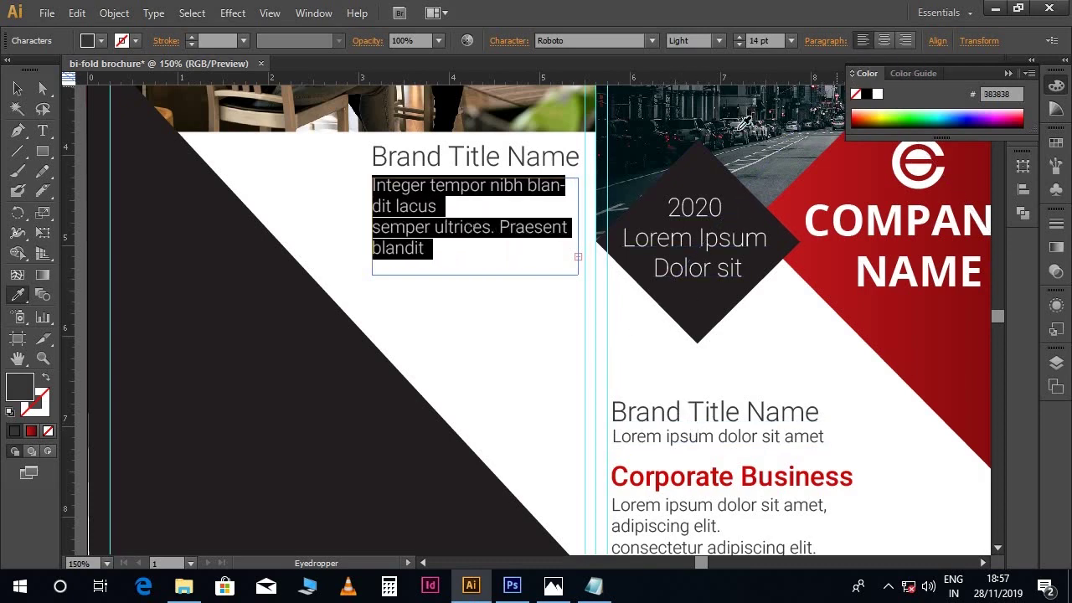
Resize the frame to fit four lines and move the heading left above it.
click(19, 90)
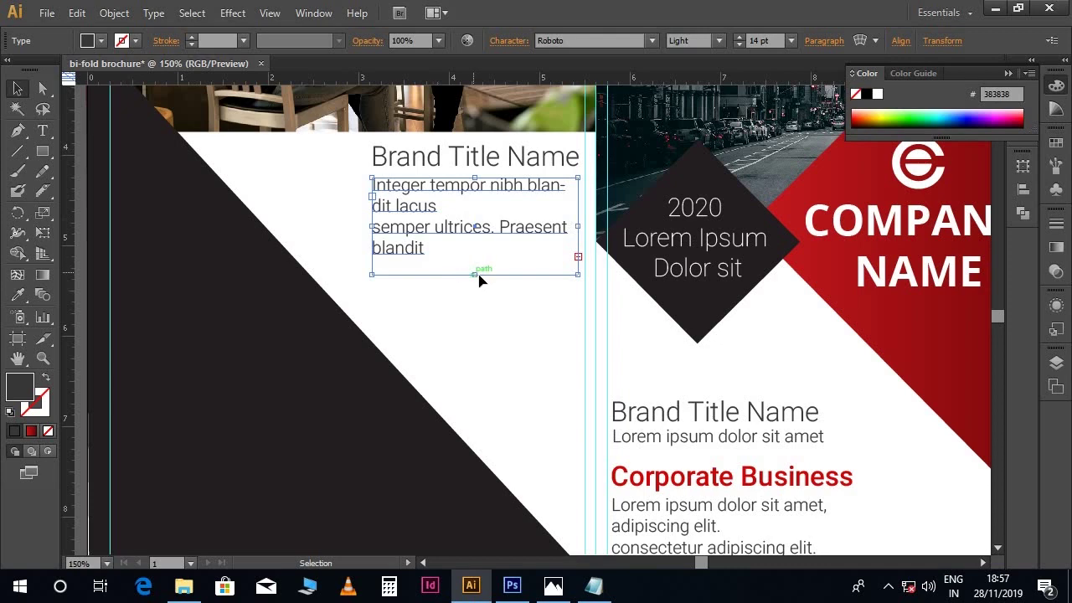
drag(475, 276, 475, 330)
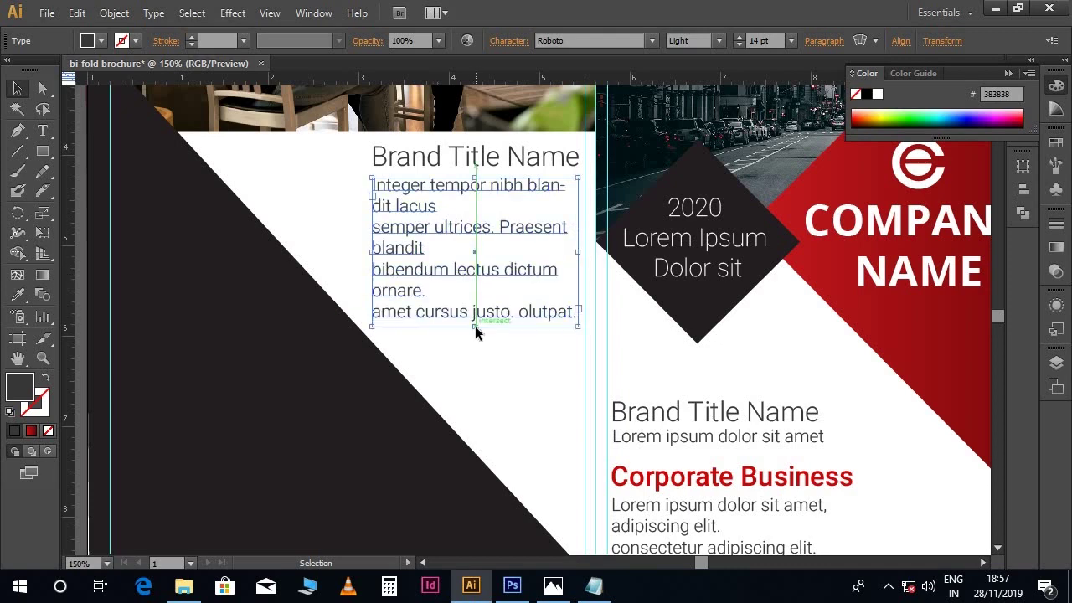
drag(577, 252, 584, 251)
drag(372, 252, 323, 253)
drag(448, 325, 445, 264)
drag(479, 164, 424, 169)
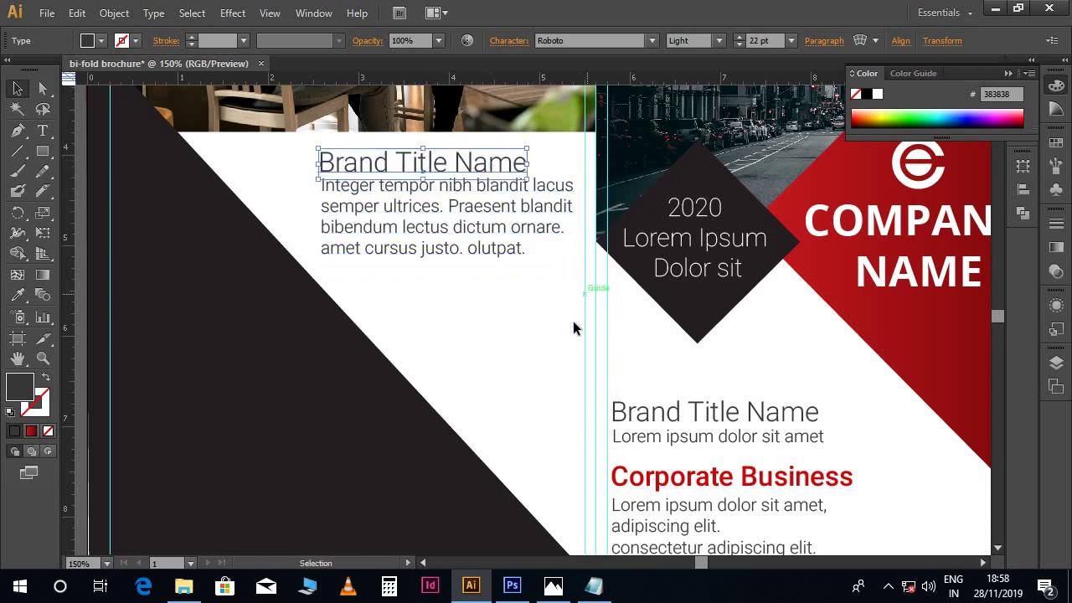
Nudge the heading and paragraph together slightly to the right.
click(541, 335)
click(514, 237)
shift+click(478, 163)
key(Right)
key(Right)
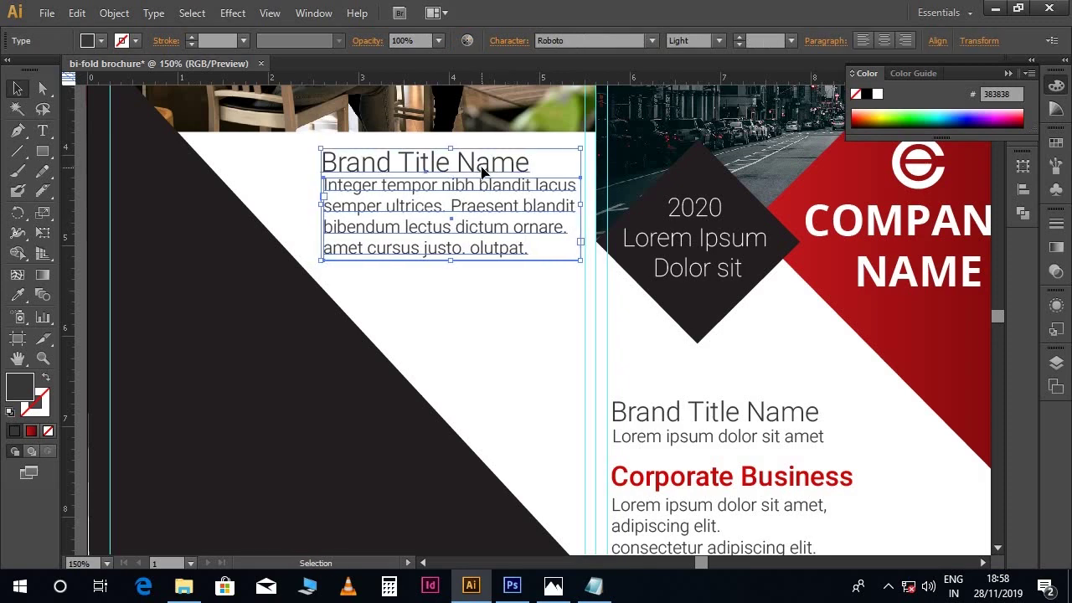
key(Right)
click(530, 324)
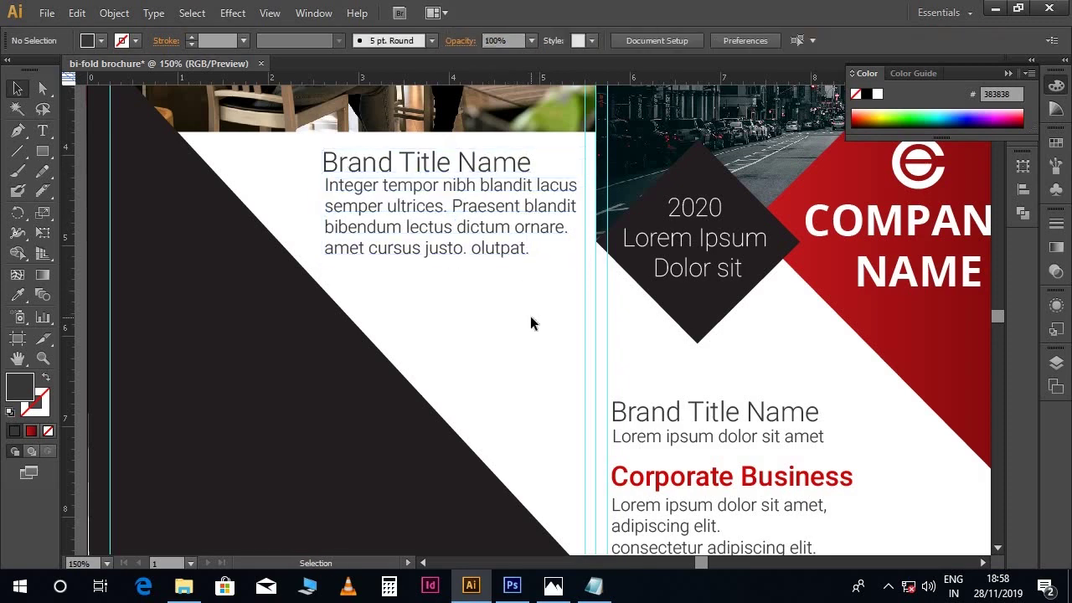
Colour the left-panel 'Brand Title Name' heading red c40505.
click(431, 168)
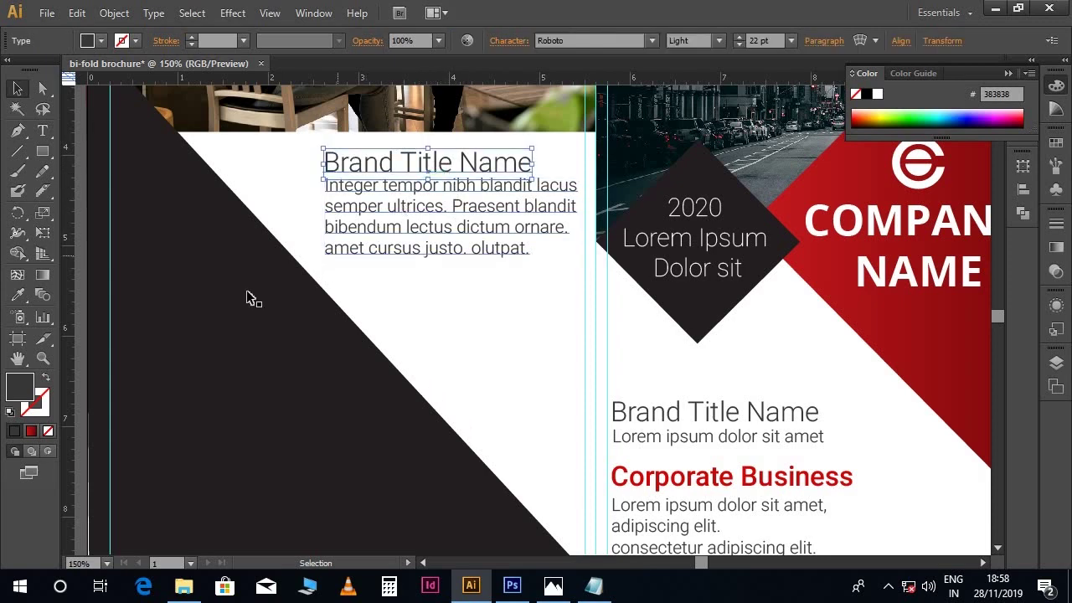
double_click(20, 387)
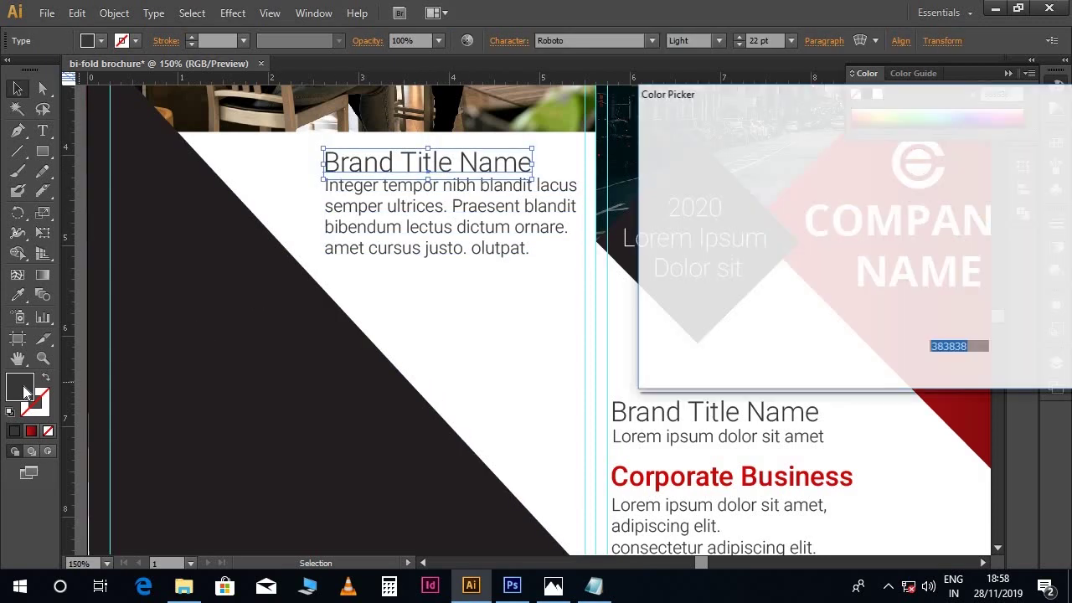
drag(909, 147, 895, 133)
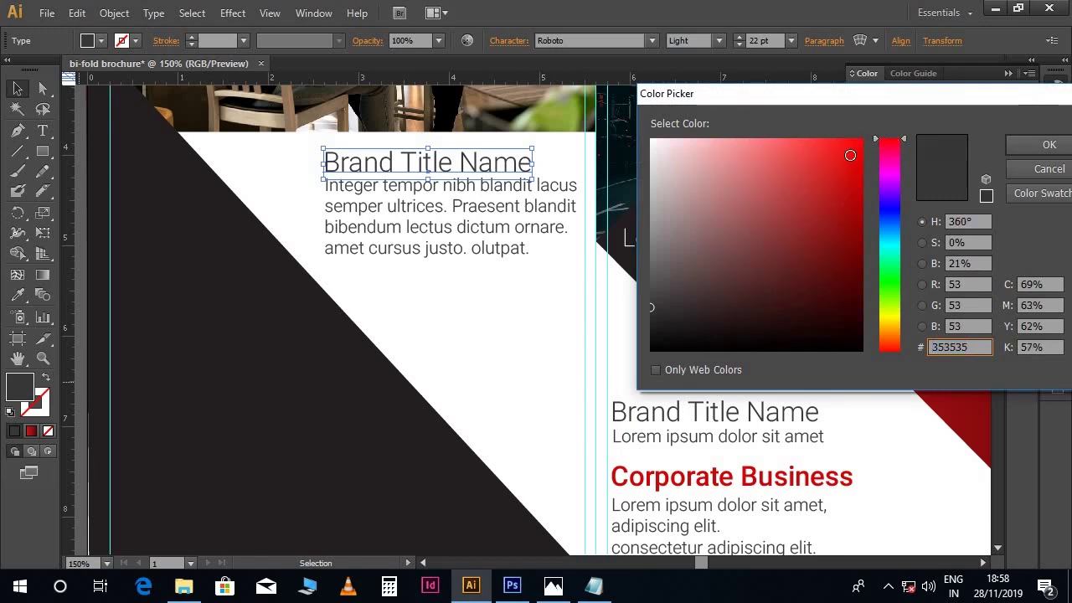
click(858, 165)
drag(859, 182, 859, 187)
click(1022, 145)
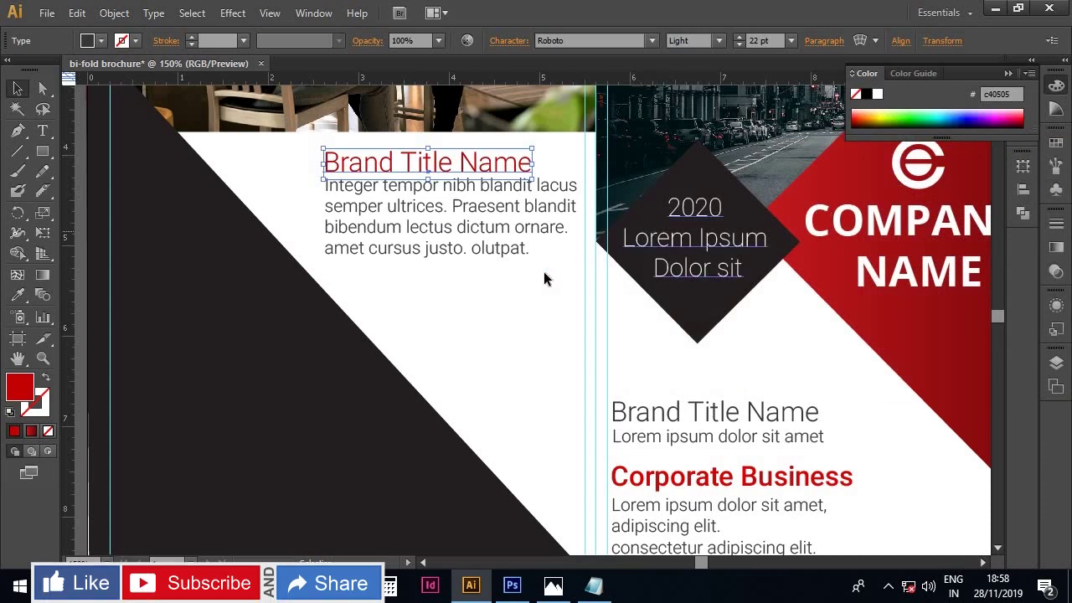
click(523, 292)
drag(566, 320, 542, 337)
click(473, 216)
click(519, 342)
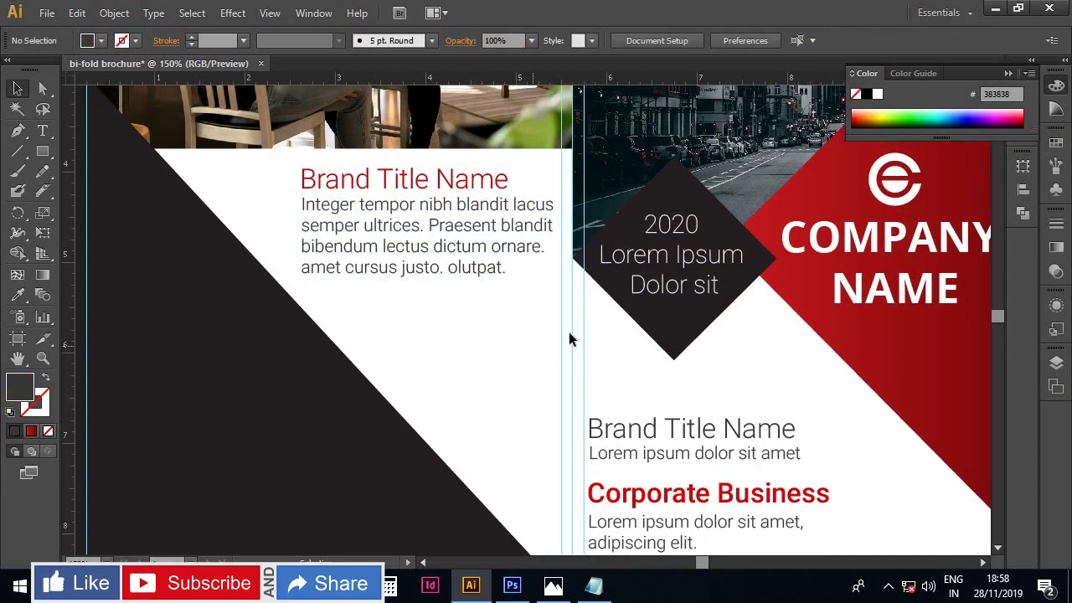
Alt-drag a copy of the white logo onto the left panel's dark triangle.
key(ctrl+minus)
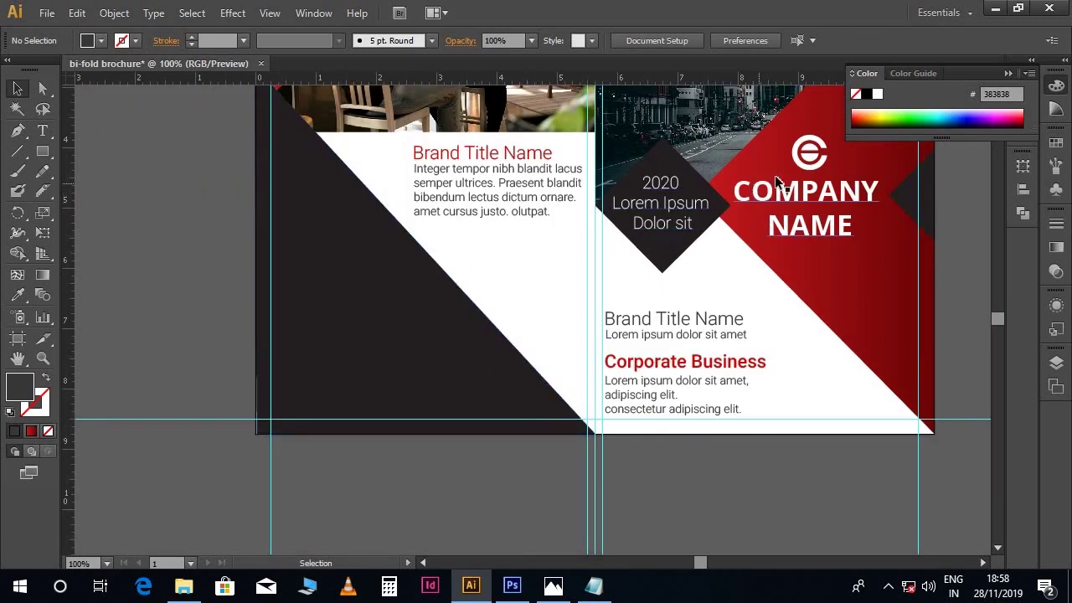
click(809, 161)
drag(809, 164, 293, 283)
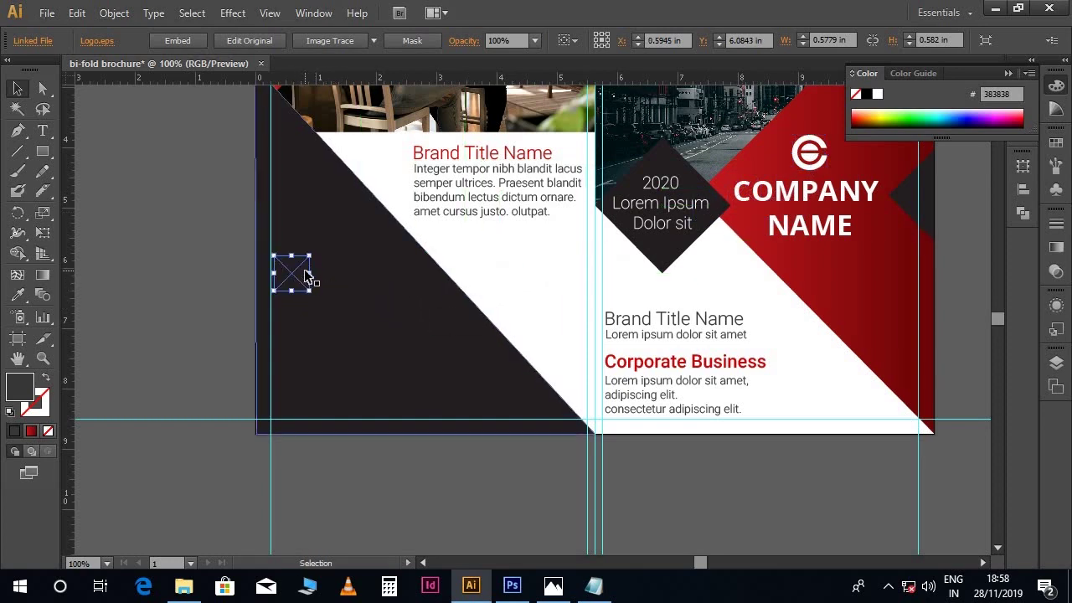
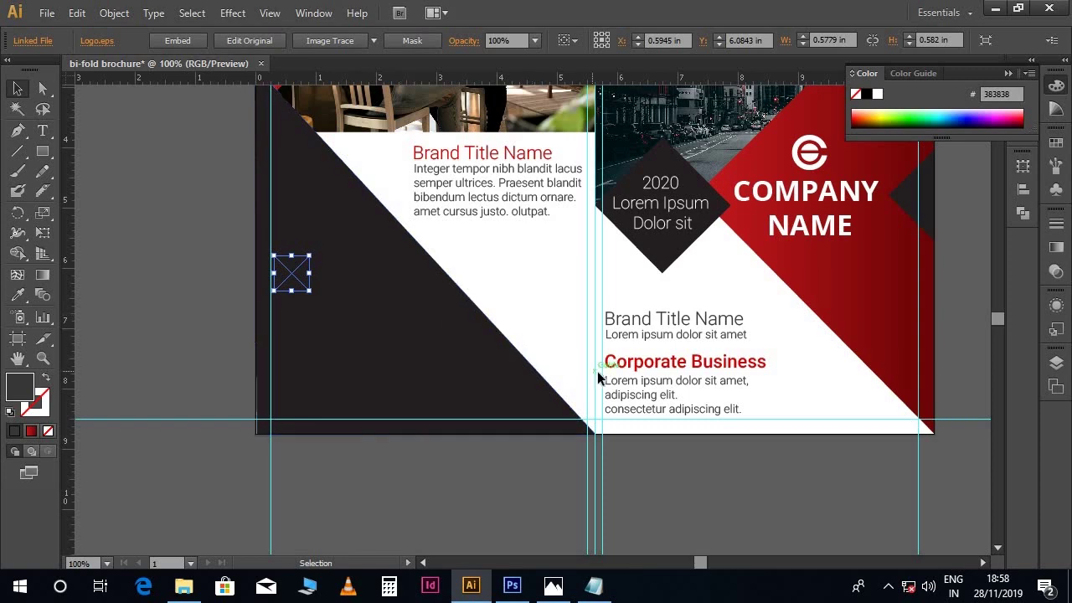
Move the Linked File logo layer above the dark triangle path and shrink the logo slightly.
click(1051, 369)
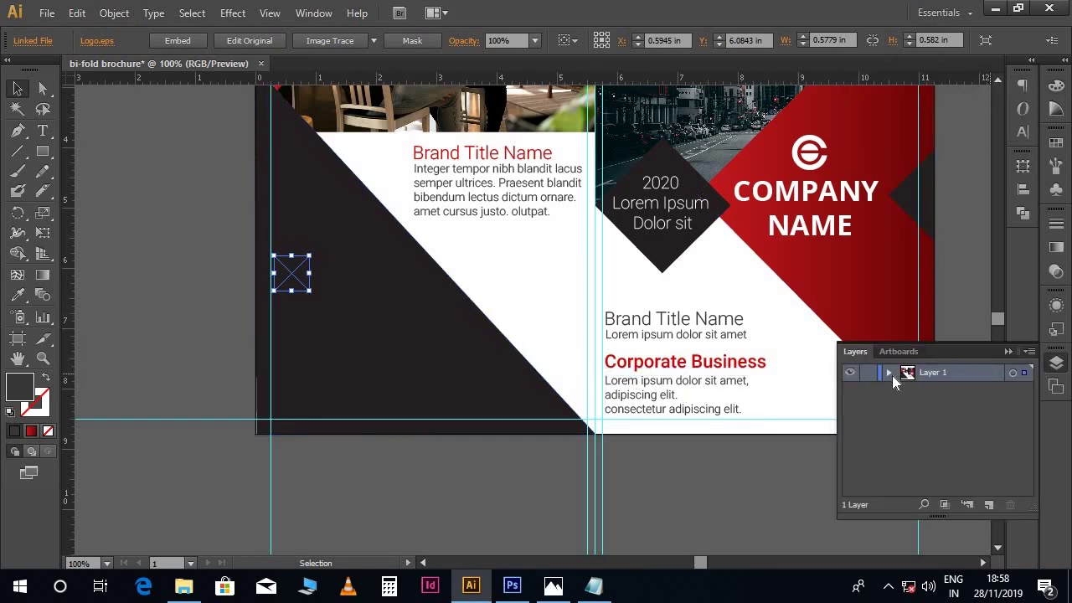
click(888, 371)
scroll(967, 433, down, 2)
click(967, 433)
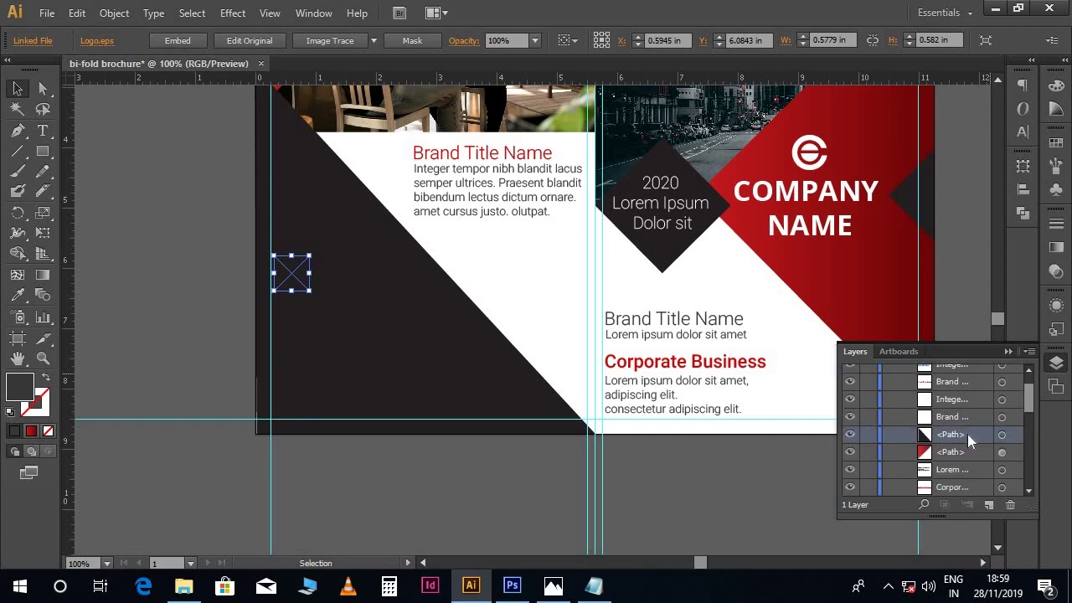
scroll(967, 434, down, 3)
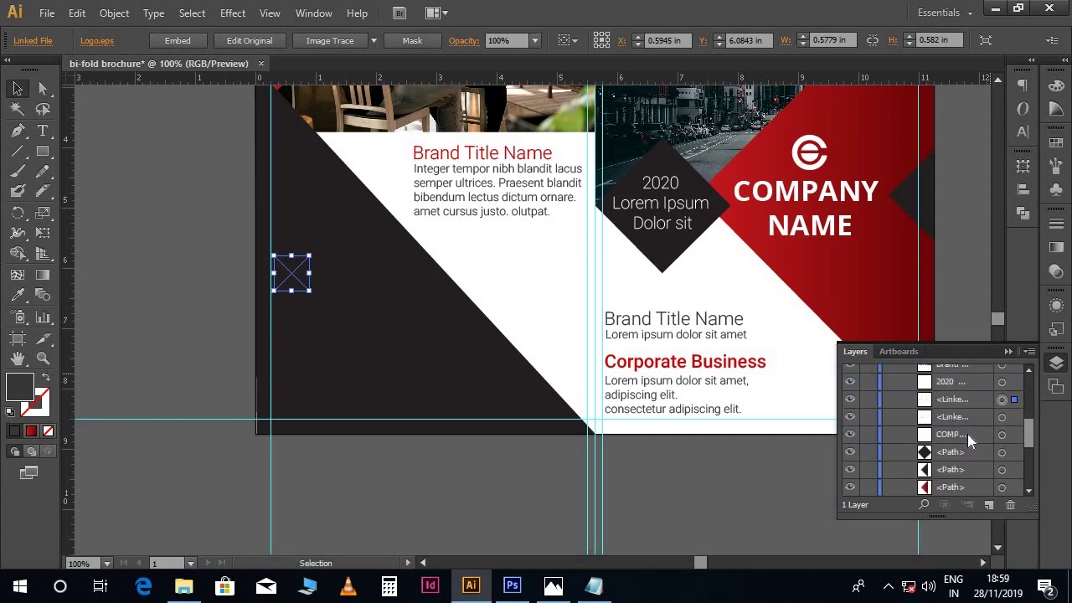
scroll(963, 396, up, 2)
click(966, 451)
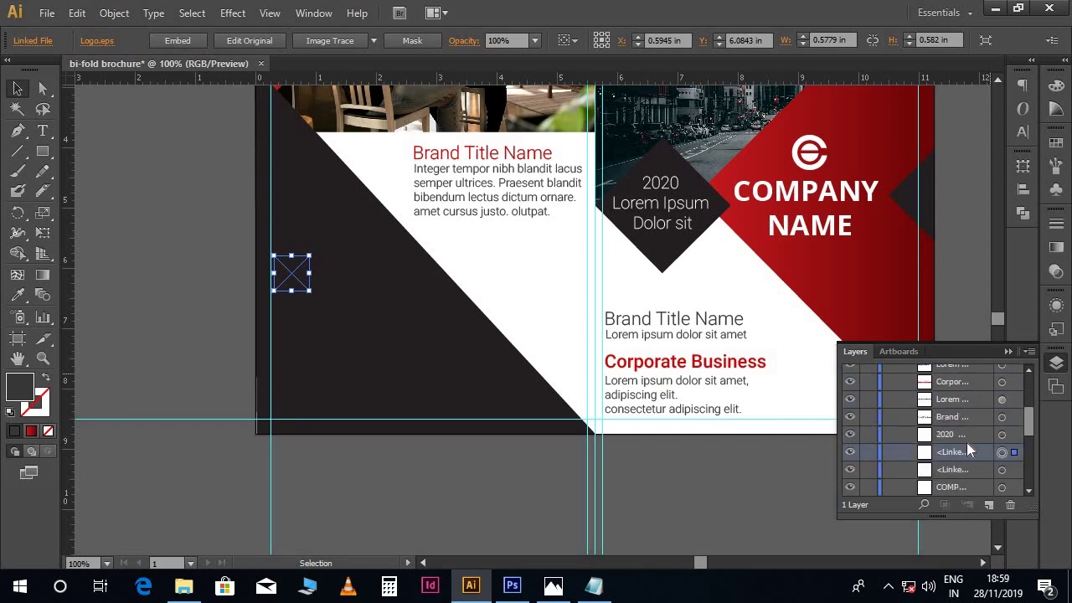
drag(967, 452, 952, 395)
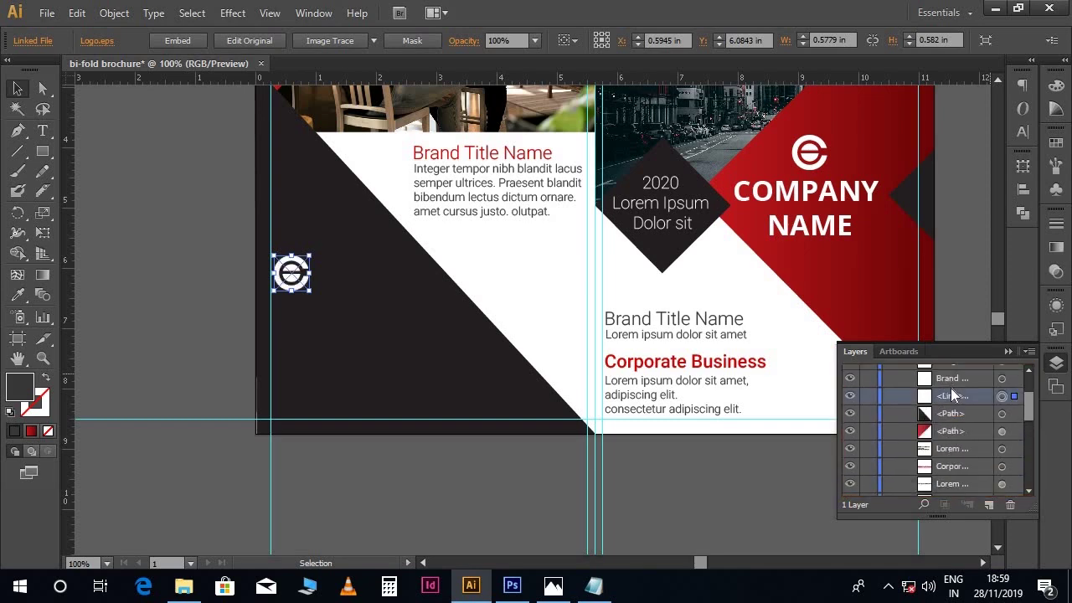
drag(314, 252, 305, 259)
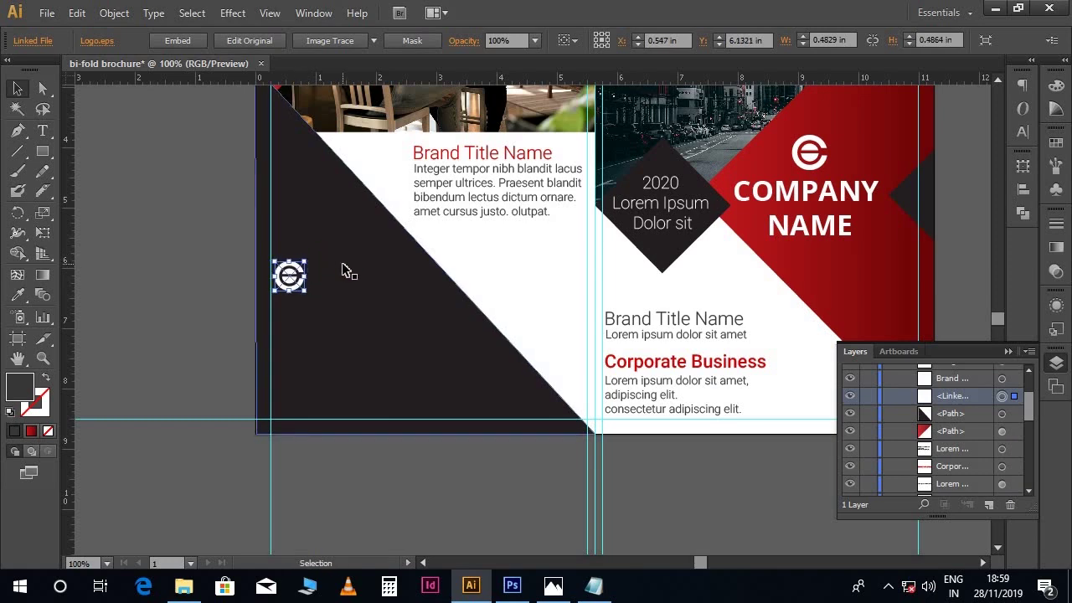
click(216, 273)
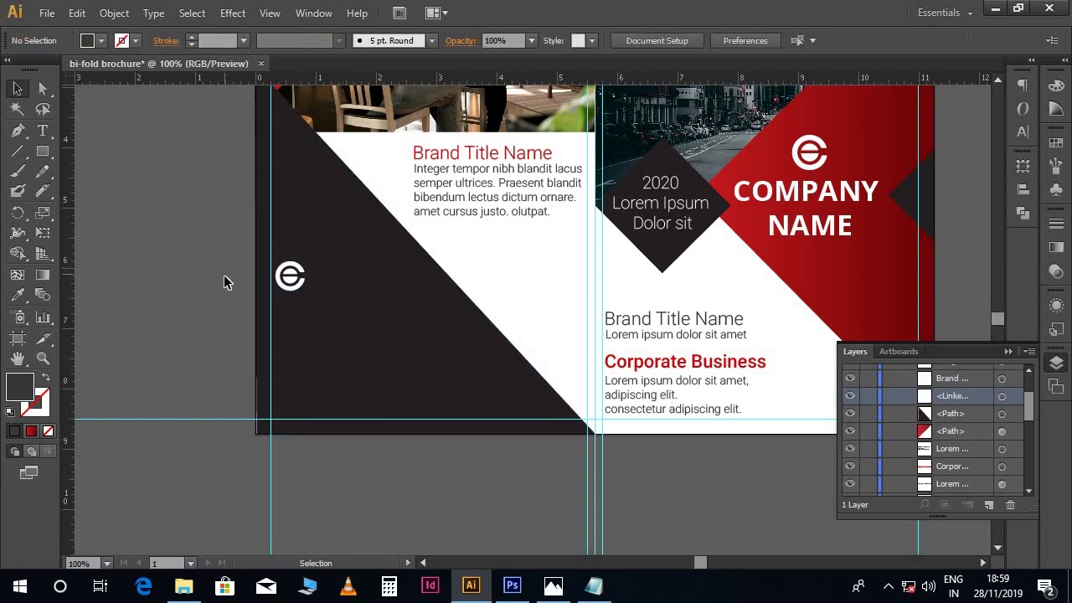
Select the dark triangle's bottom-left anchor point, then reselect the logo.
drag(430, 502, 377, 474)
click(275, 429)
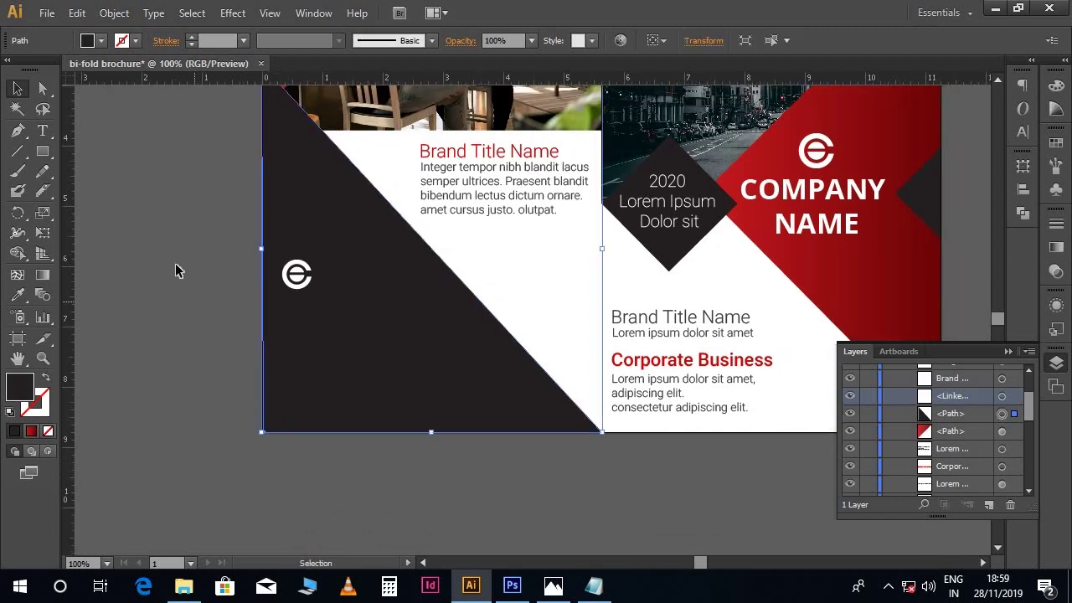
click(43, 88)
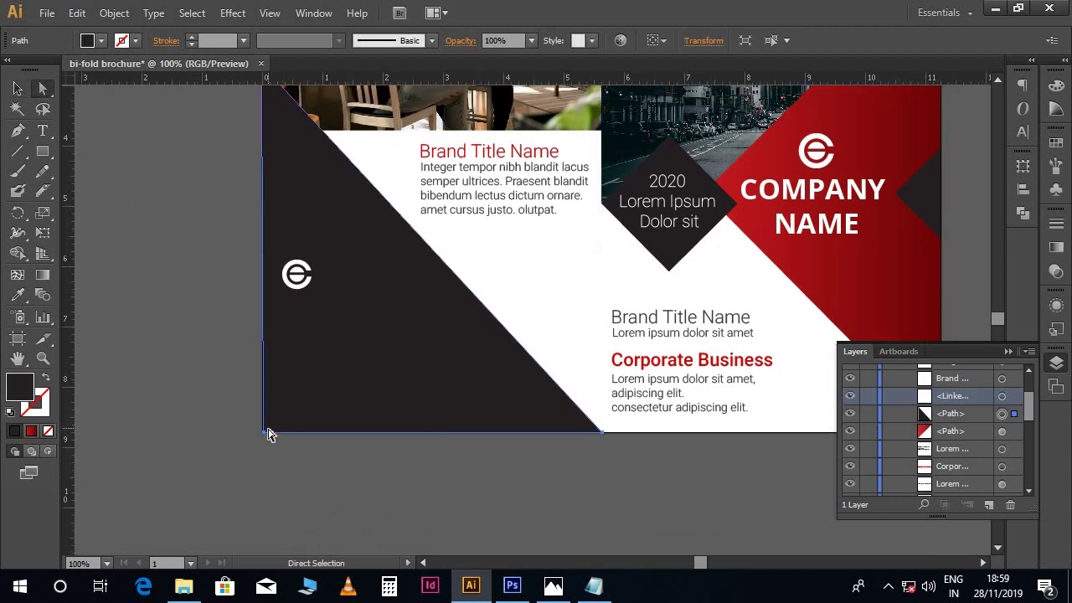
click(266, 432)
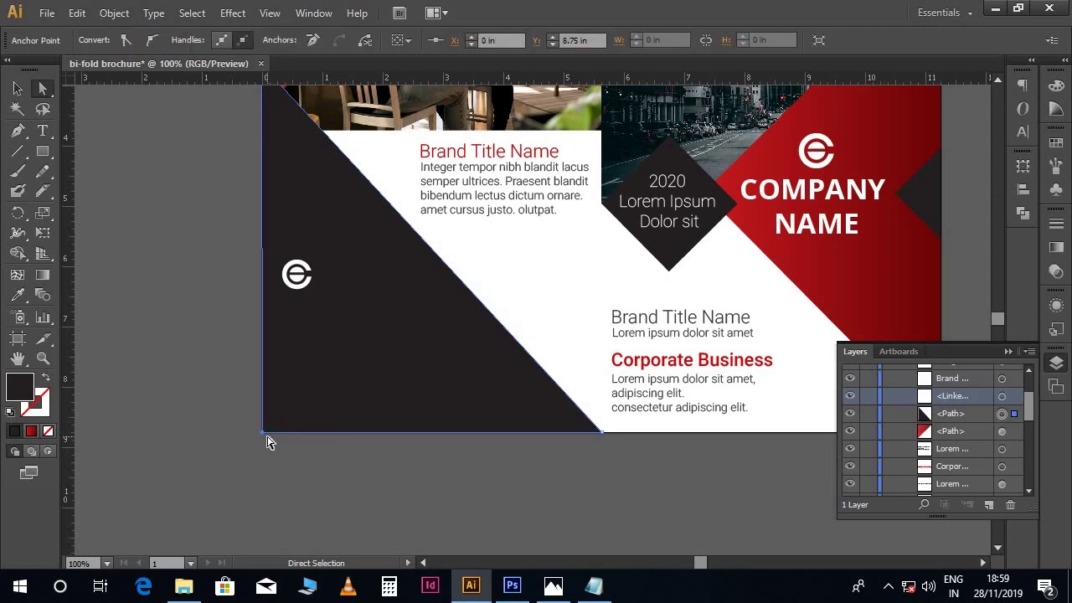
key(v)
click(295, 272)
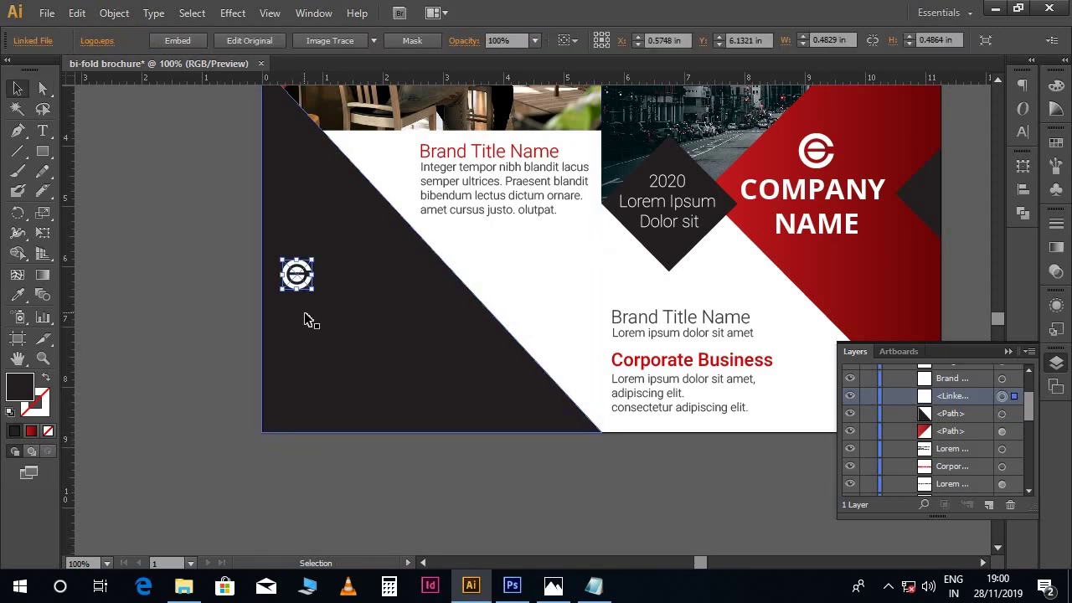
Copy 'Contact Us' from Notepad and paste it as a text line below the logo.
click(593, 585)
scroll(343, 416, down, 1)
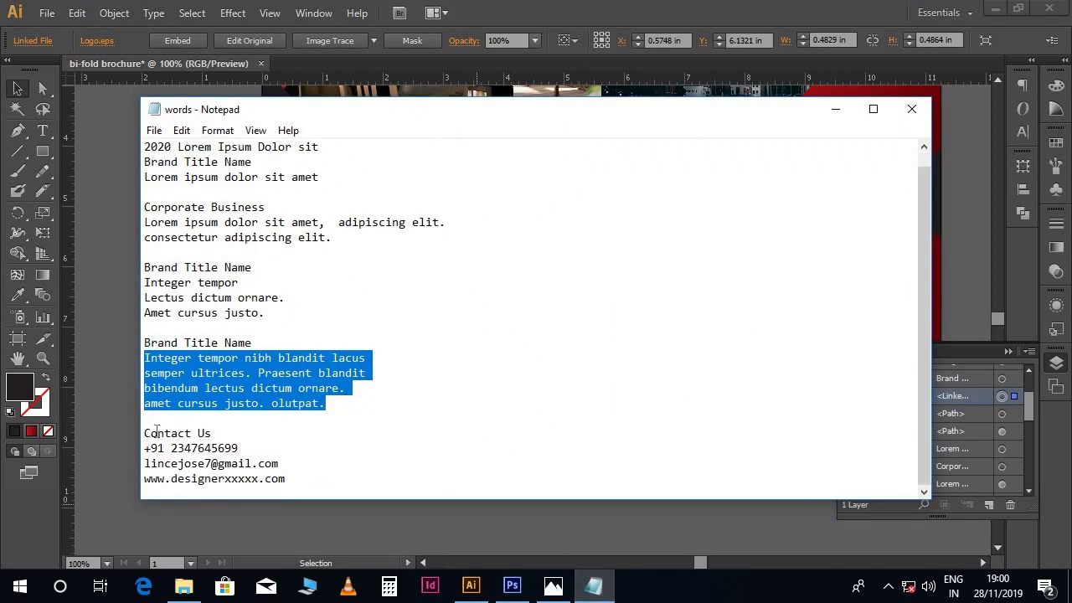
drag(146, 432, 203, 432)
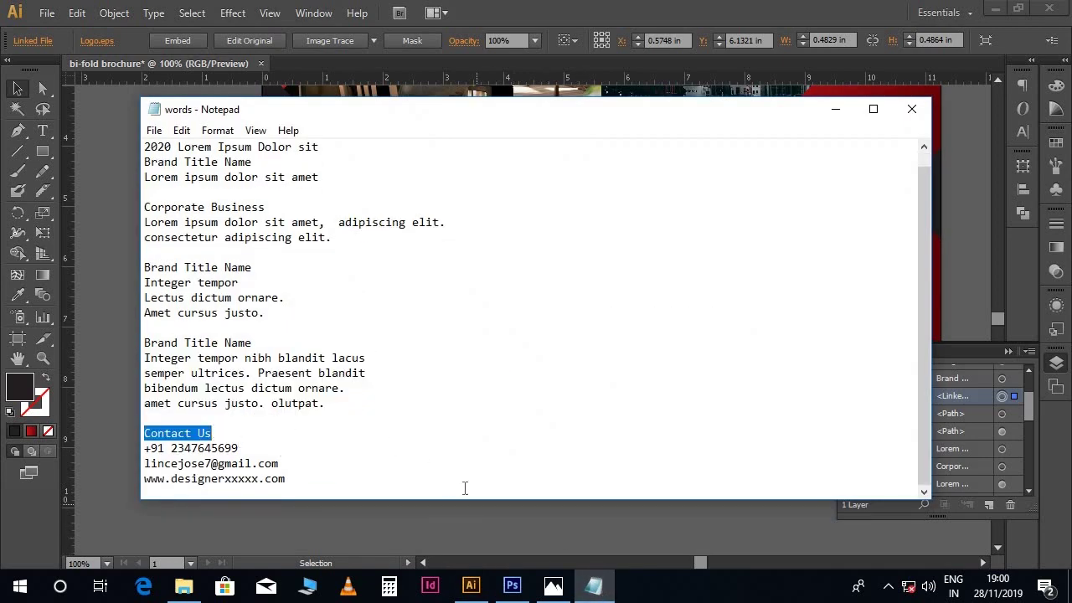
click(471, 585)
key(t)
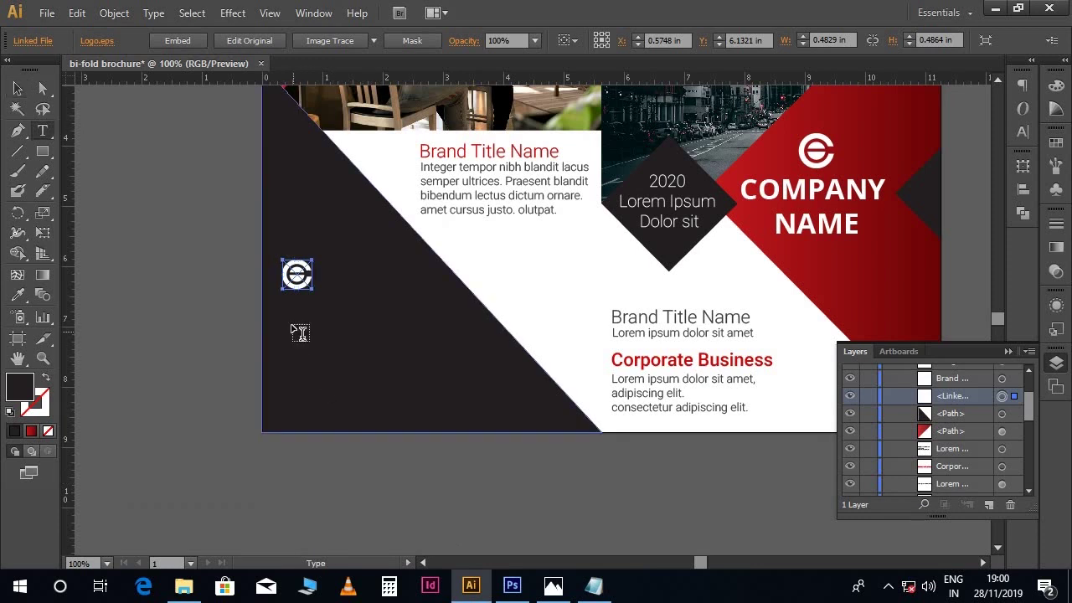
click(290, 313)
text(Contact Us)
key(Escape)
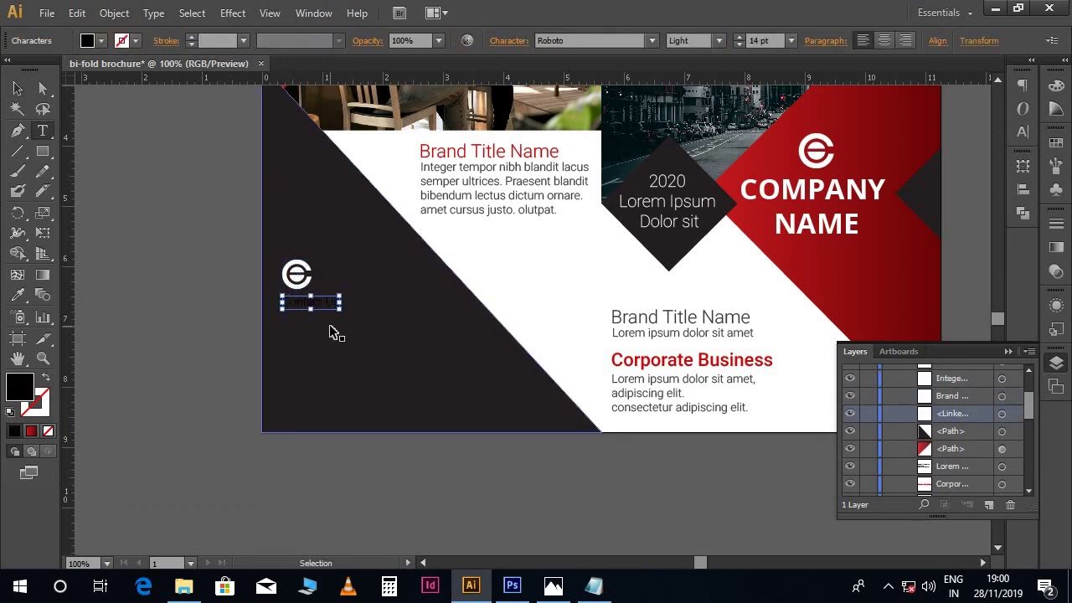
key(Return)
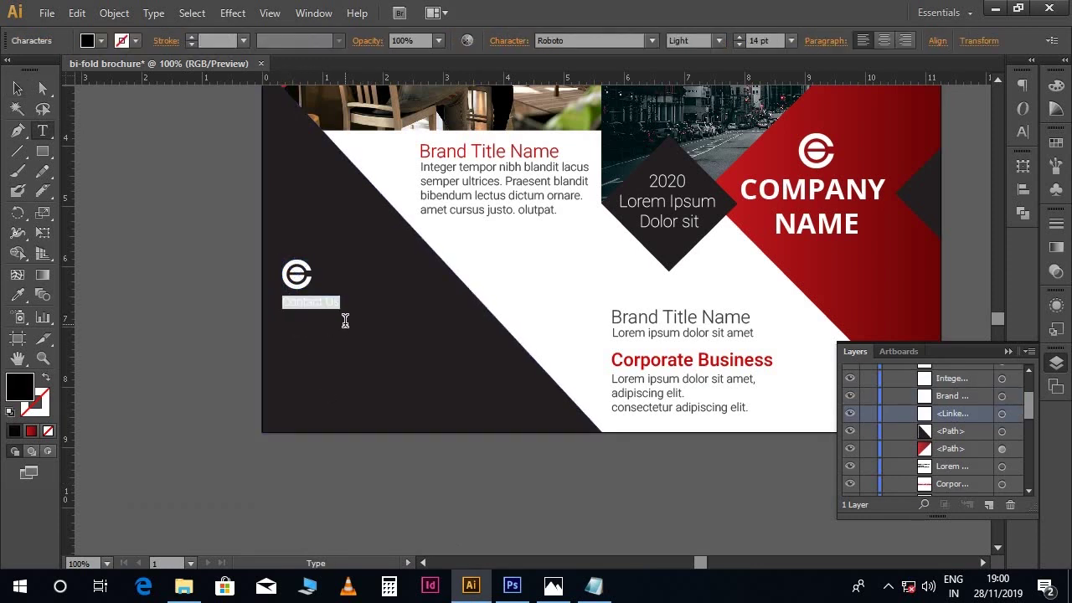
Style the Contact Us heading as white, Medium weight, 22 pt.
double_click(28, 394)
drag(826, 206, 637, 133)
click(1024, 144)
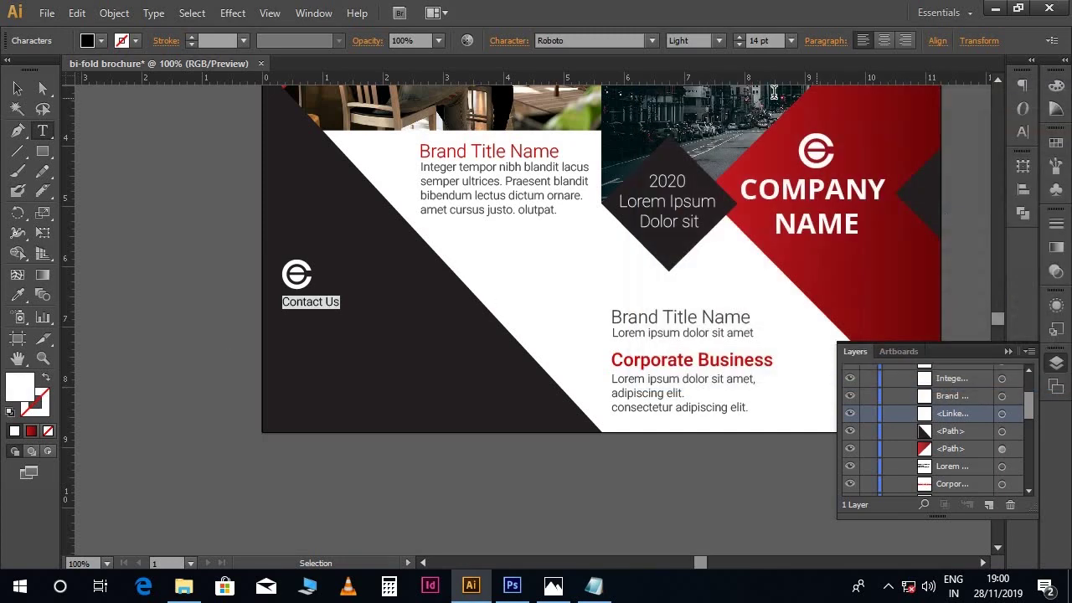
click(718, 40)
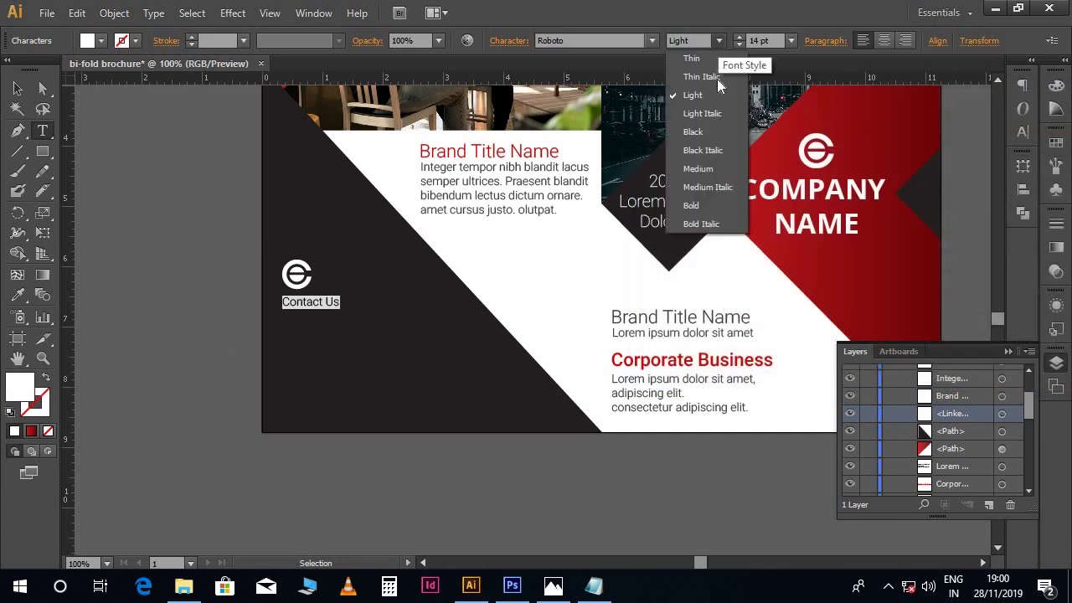
click(709, 161)
click(752, 40)
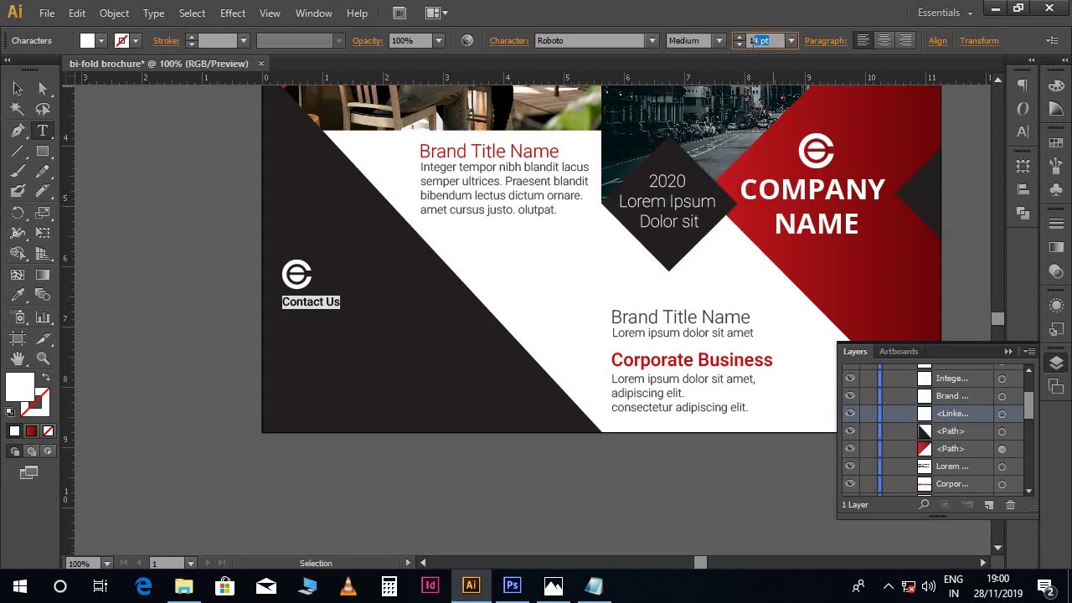
text(2)
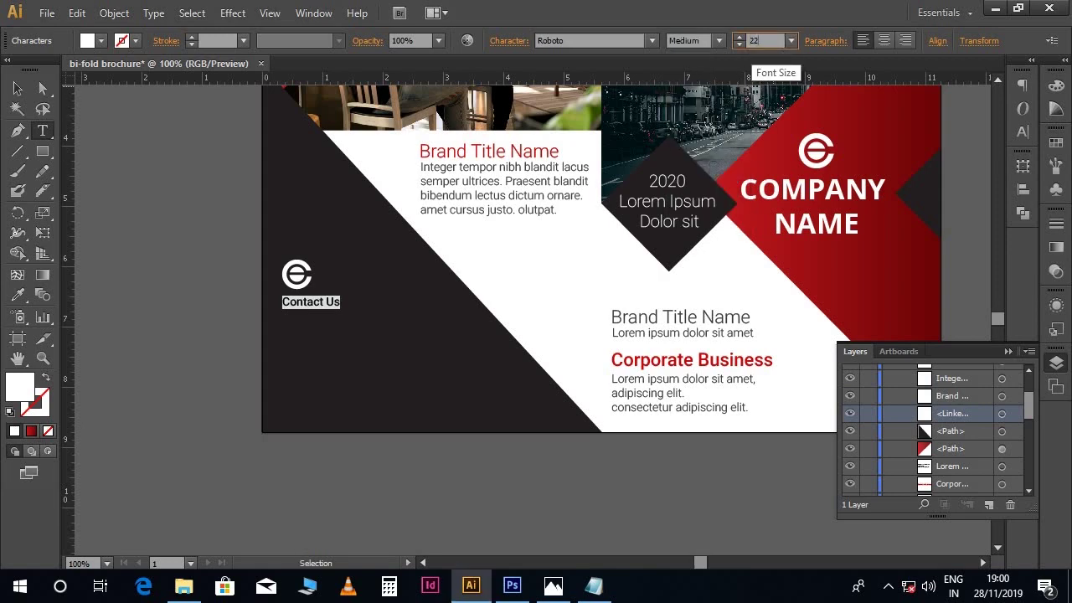
text(2)
key(Return)
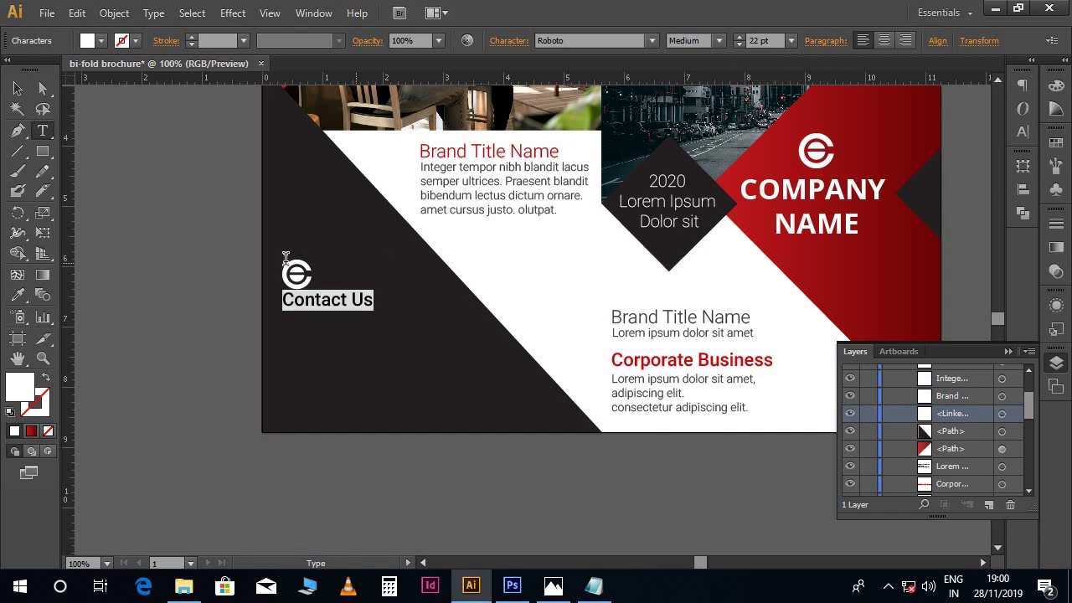
click(18, 88)
click(220, 302)
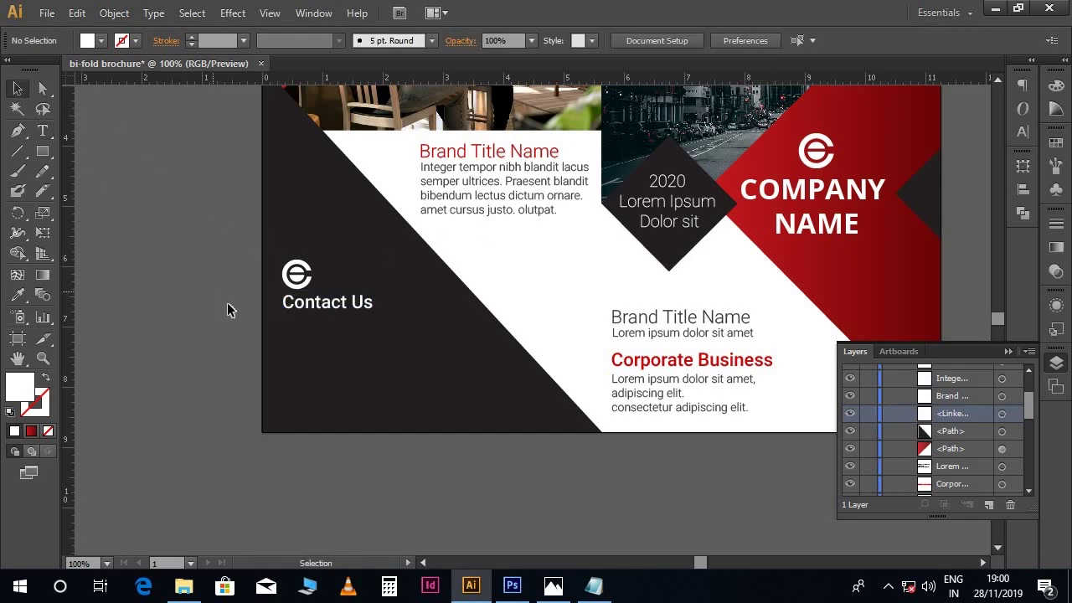
Copy the three contact detail lines and draw a text area below Contact Us.
click(593, 585)
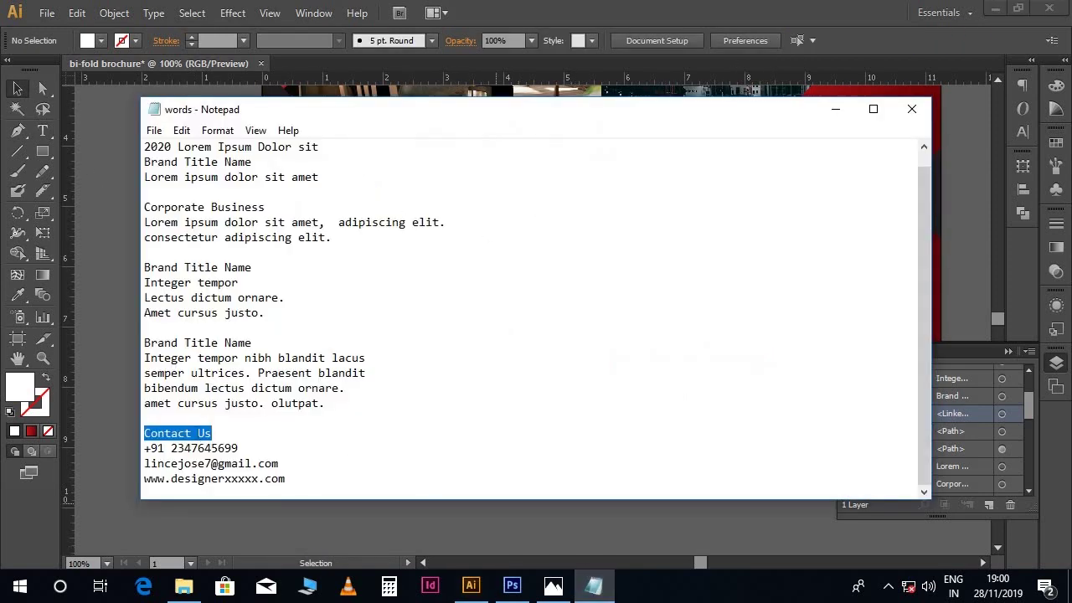
drag(146, 449, 297, 487)
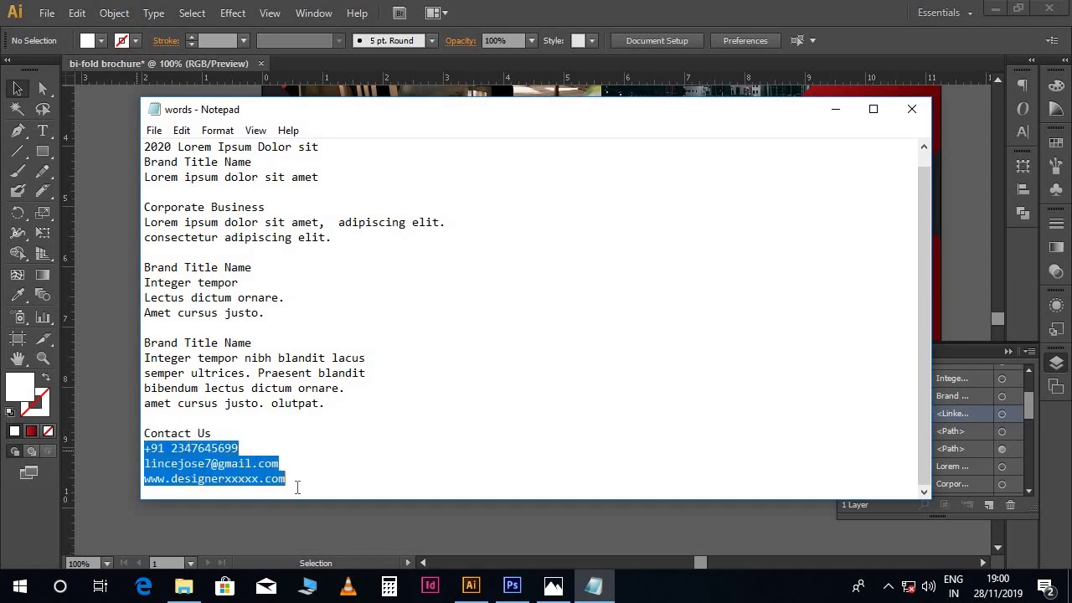
click(100, 409)
key(t)
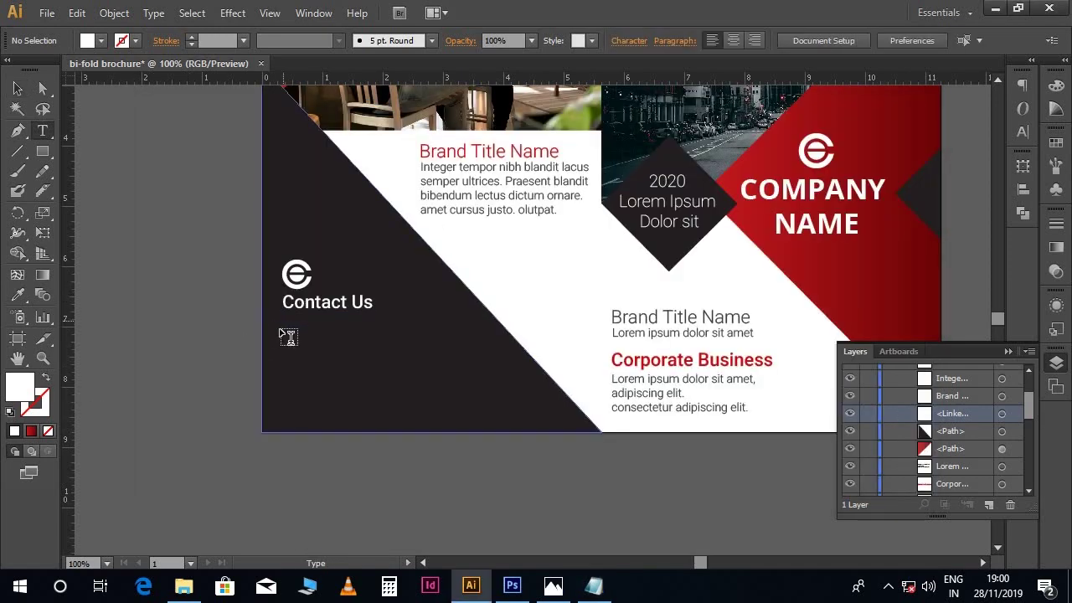
drag(285, 317, 416, 398)
Paste the contact details, apply the body-text style with the Eyedropper, and fill them white.
key(ctrl+v)
key(ctrl+a)
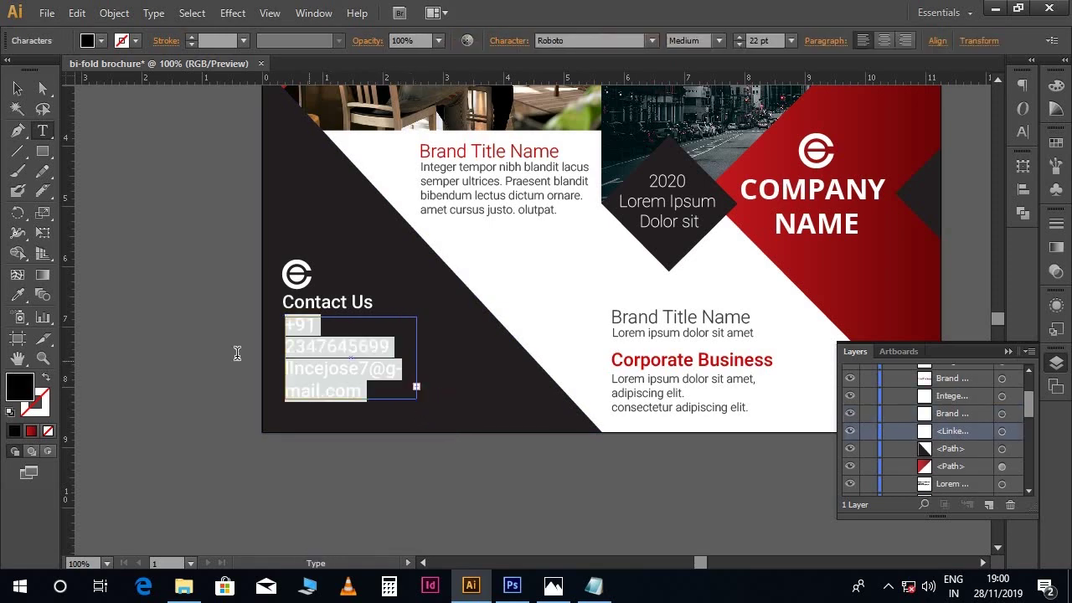
click(18, 295)
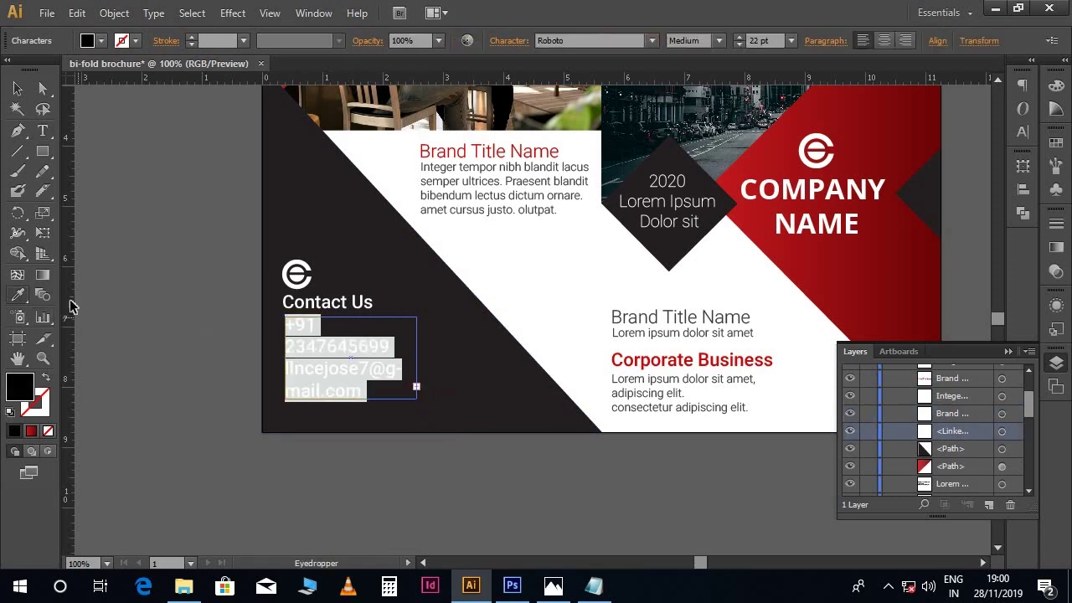
click(622, 379)
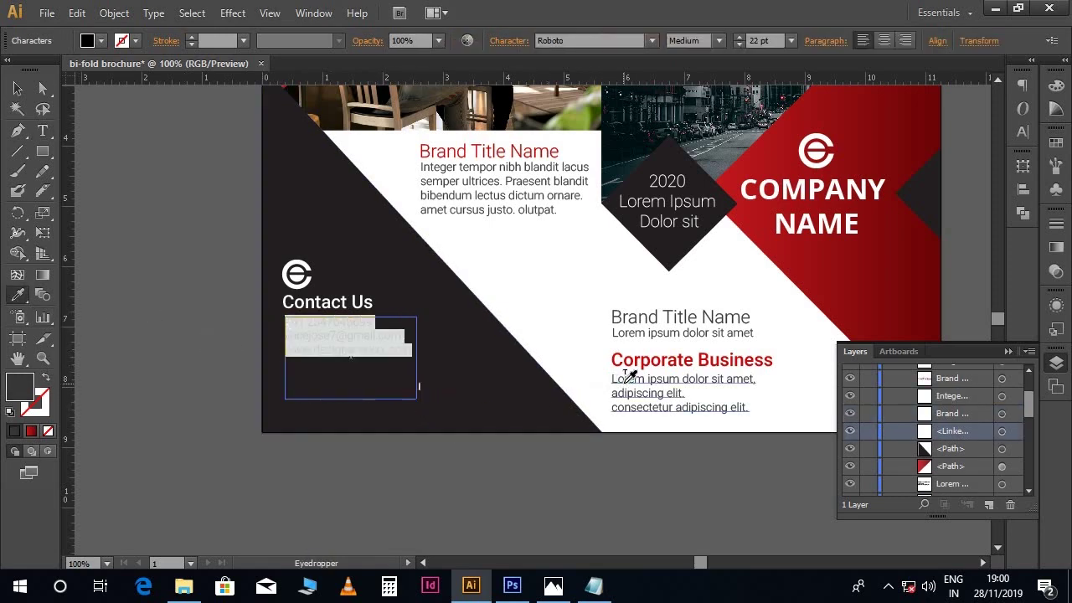
double_click(13, 392)
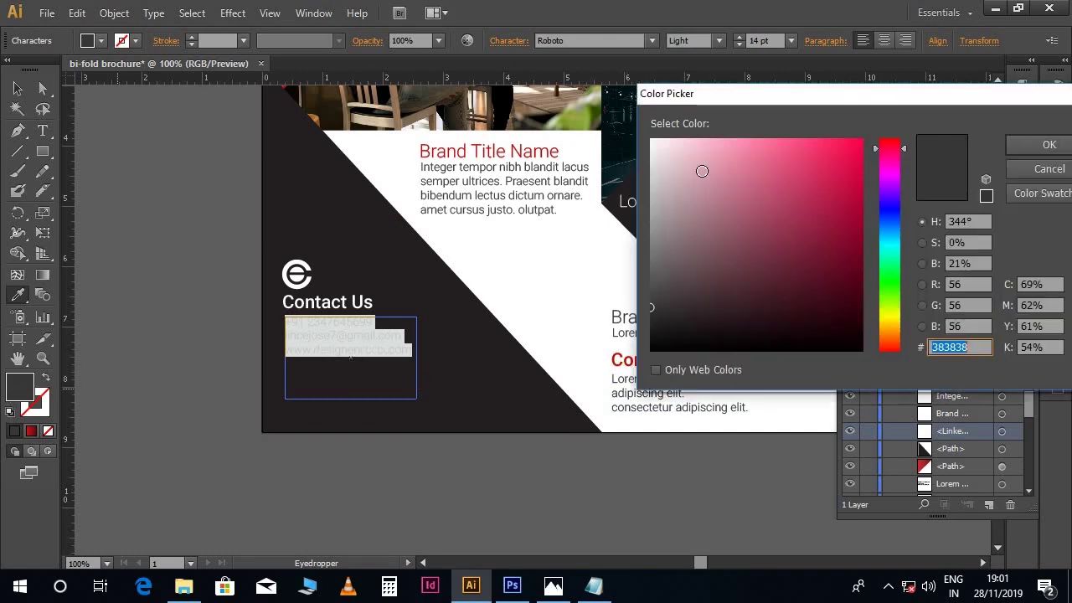
drag(668, 157, 627, 129)
click(1019, 148)
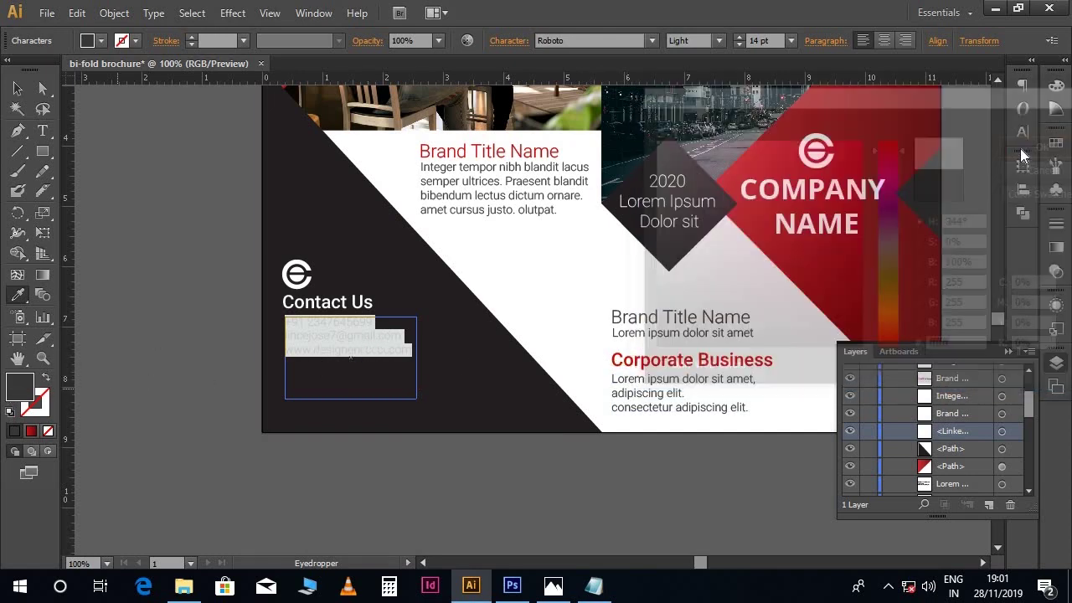
Nudge the Contact Us heading and contact text frame slightly down.
click(17, 89)
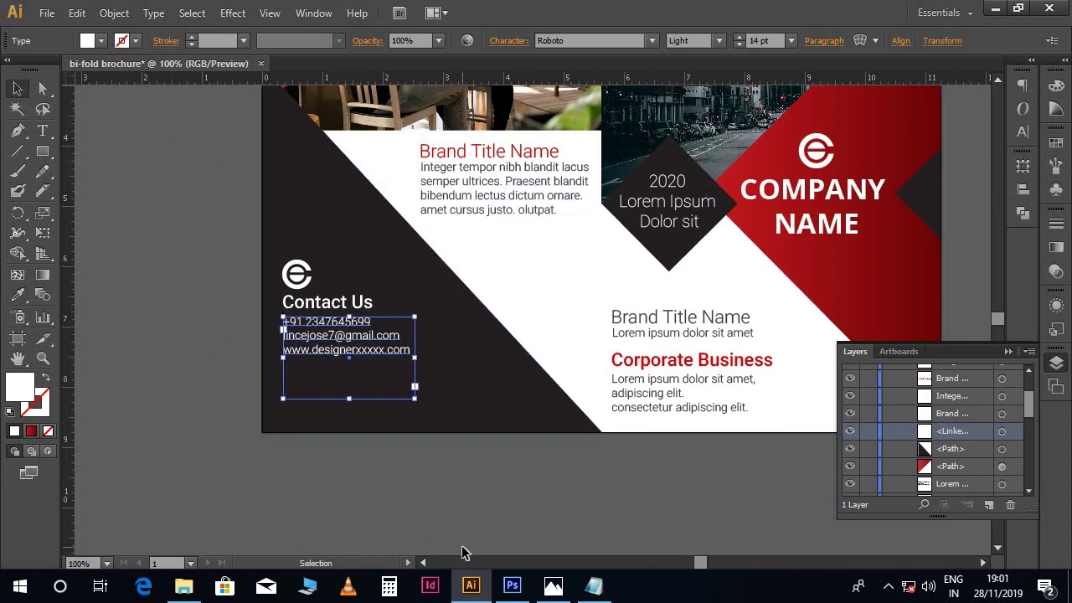
shift+click(350, 305)
drag(351, 307, 352, 311)
click(374, 450)
drag(364, 363, 361, 331)
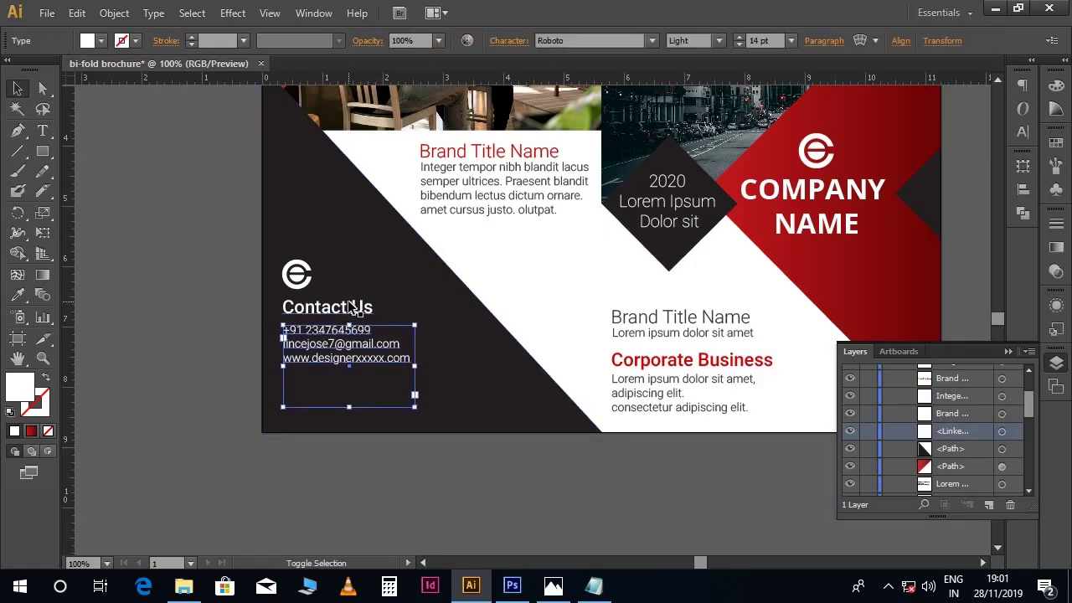
shift+click(352, 308)
Move the logo, heading and contact details together lower on the dark panel.
shift+click(297, 273)
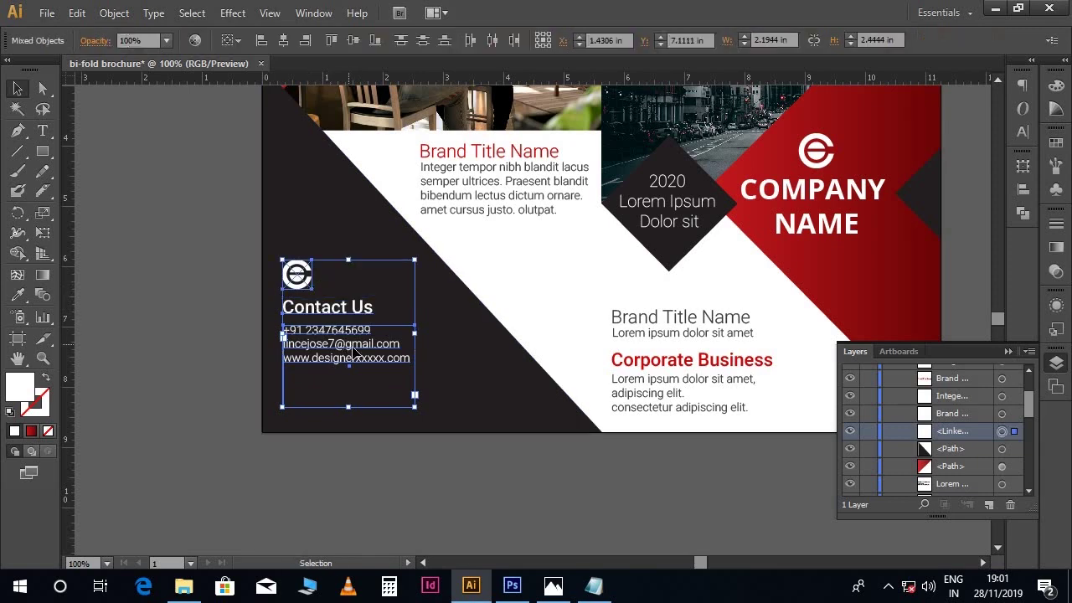
drag(366, 362, 370, 408)
key(ctrl+semicolon)
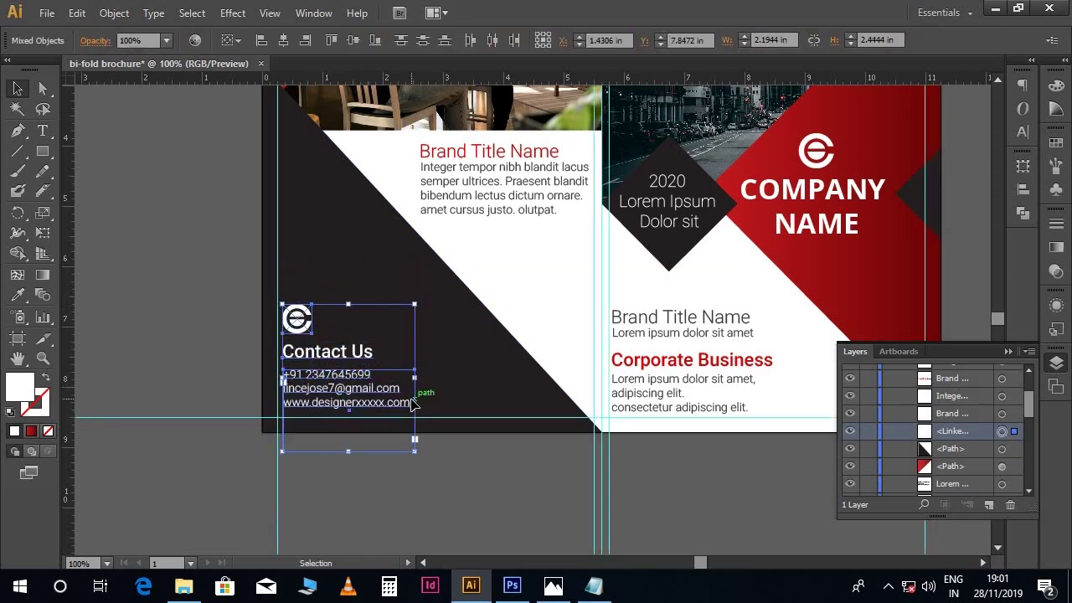
key(Down)
key(Down)
key(Down)
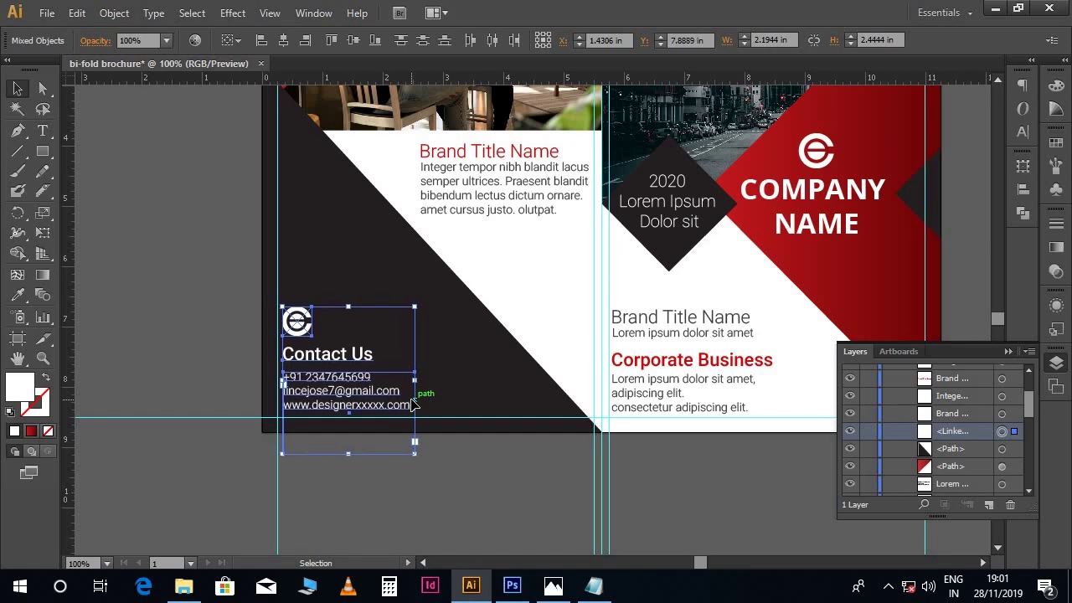
key(Down)
click(473, 459)
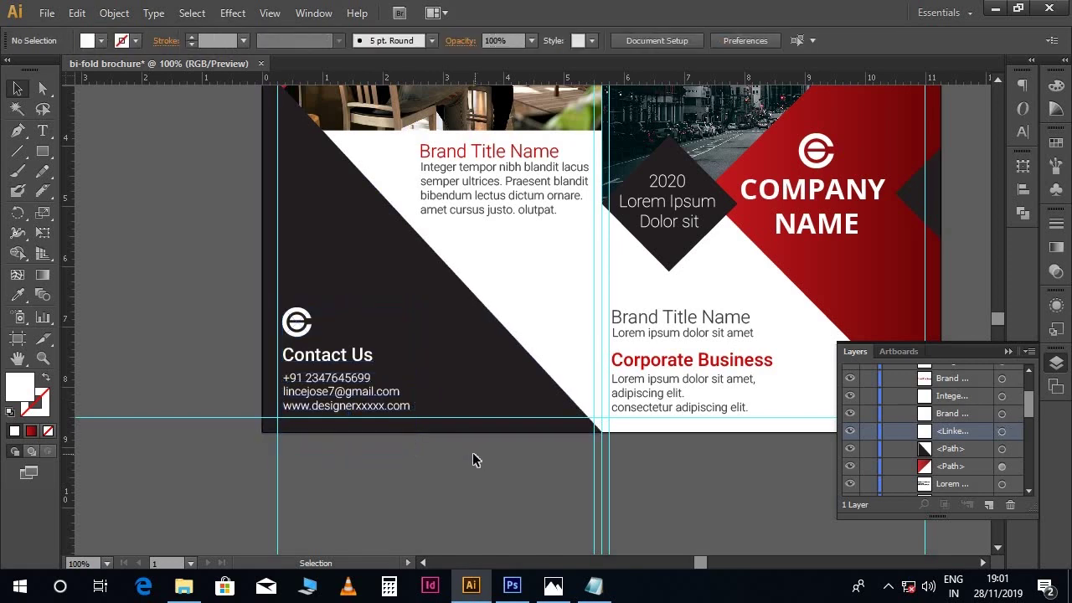
key(ctrl+semicolon)
Zoom out to view the whole brochure artboard.
drag(767, 207, 700, 245)
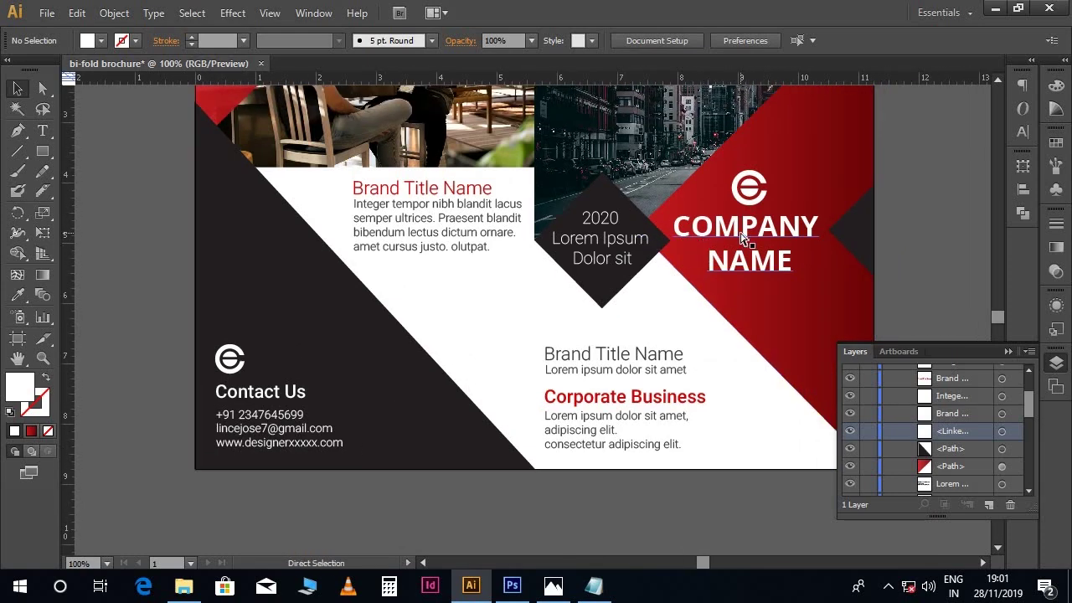
key(ctrl+minus)
scroll(740, 238, up, 2)
scroll(717, 232, right, 2)
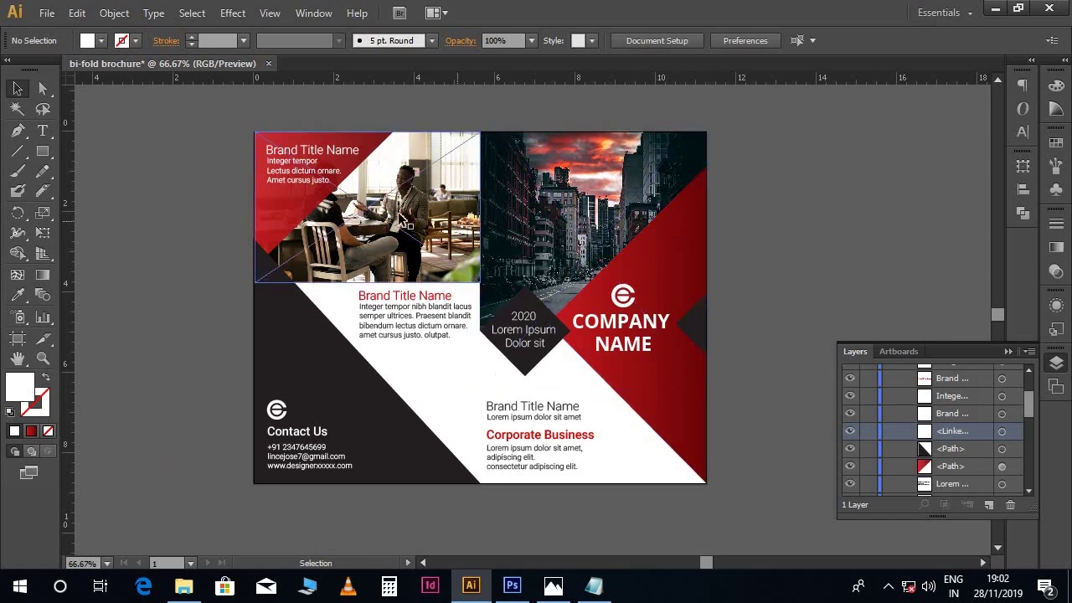
click(46, 12)
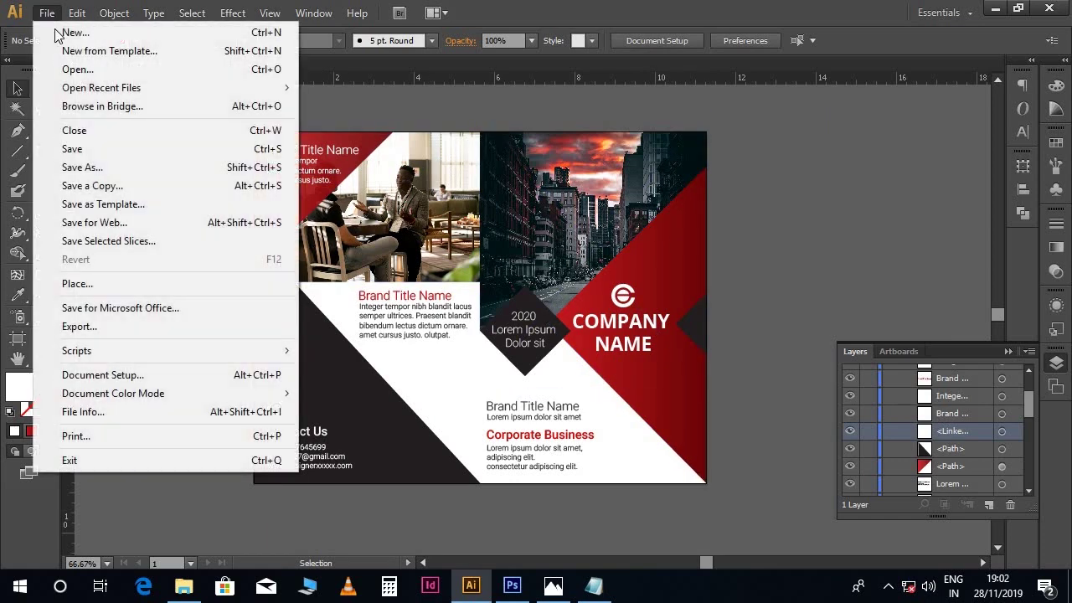
Save the document as bi-fold brochure in Adobe PDF format.
click(99, 168)
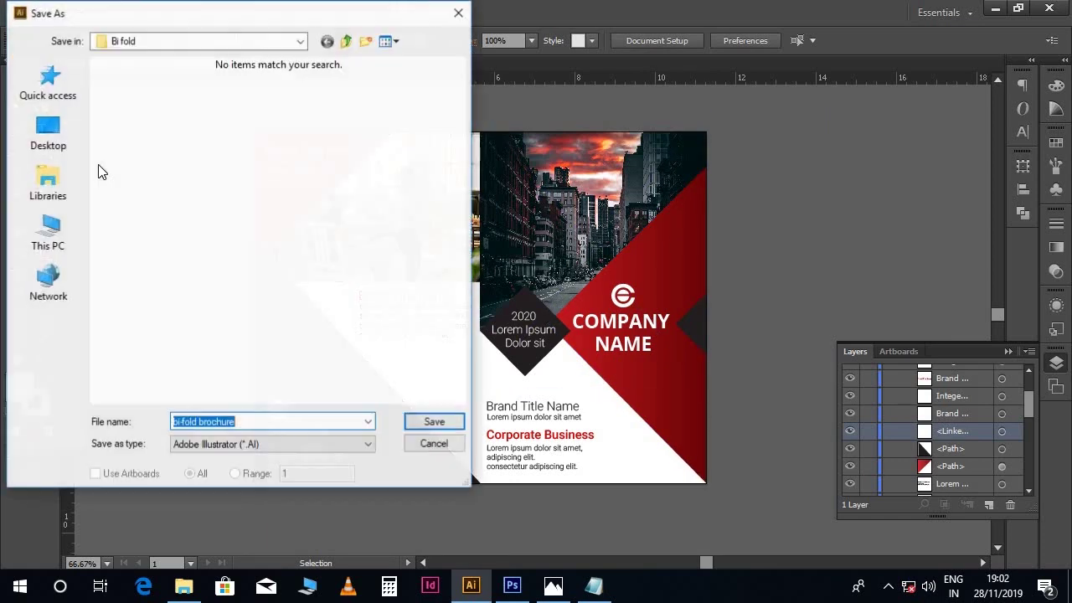
click(298, 444)
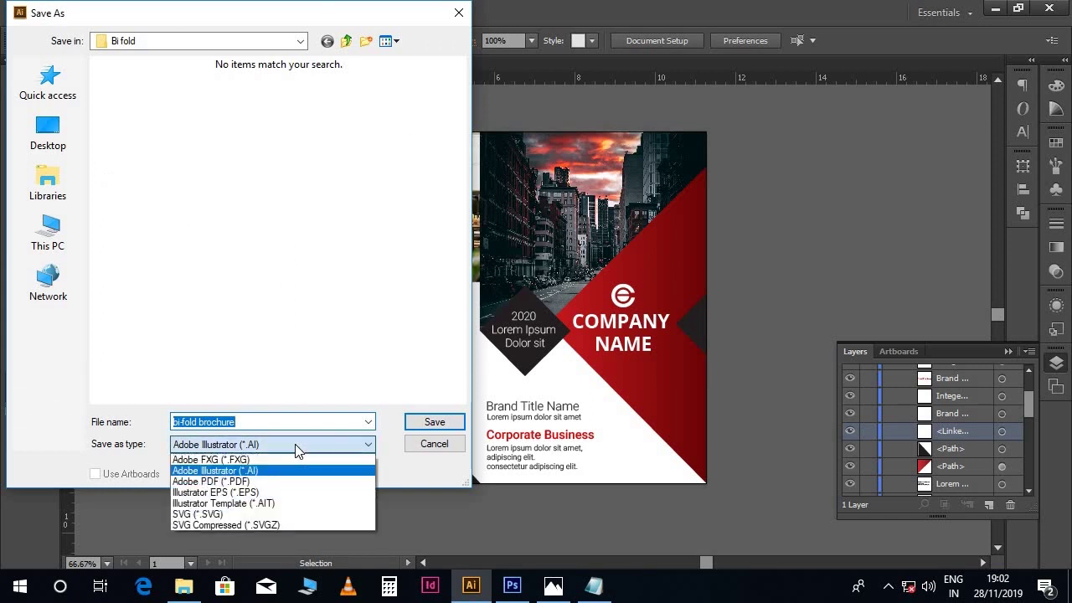
click(284, 482)
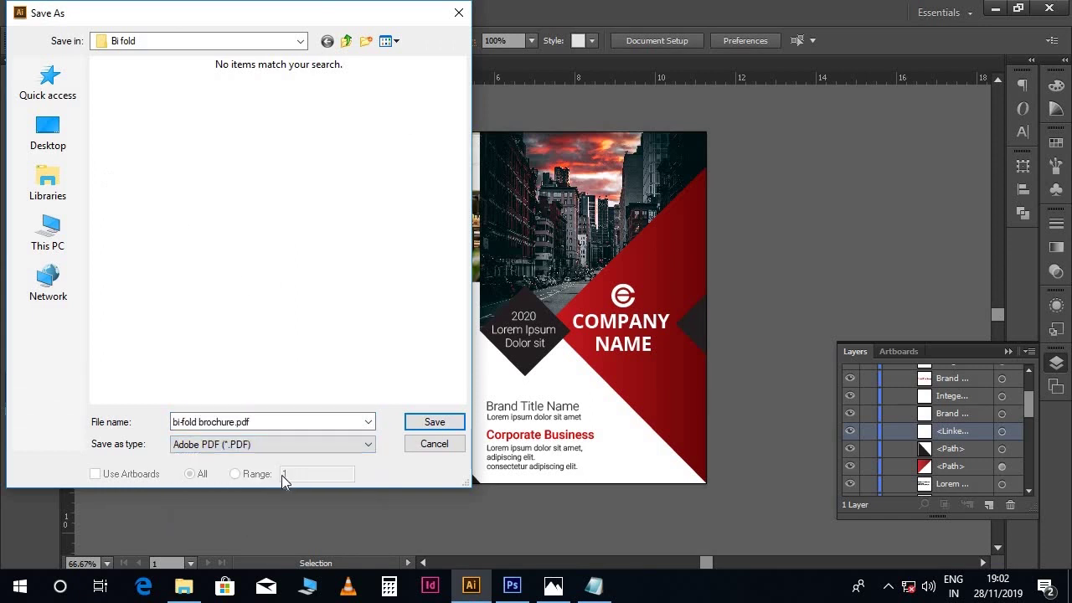
click(433, 421)
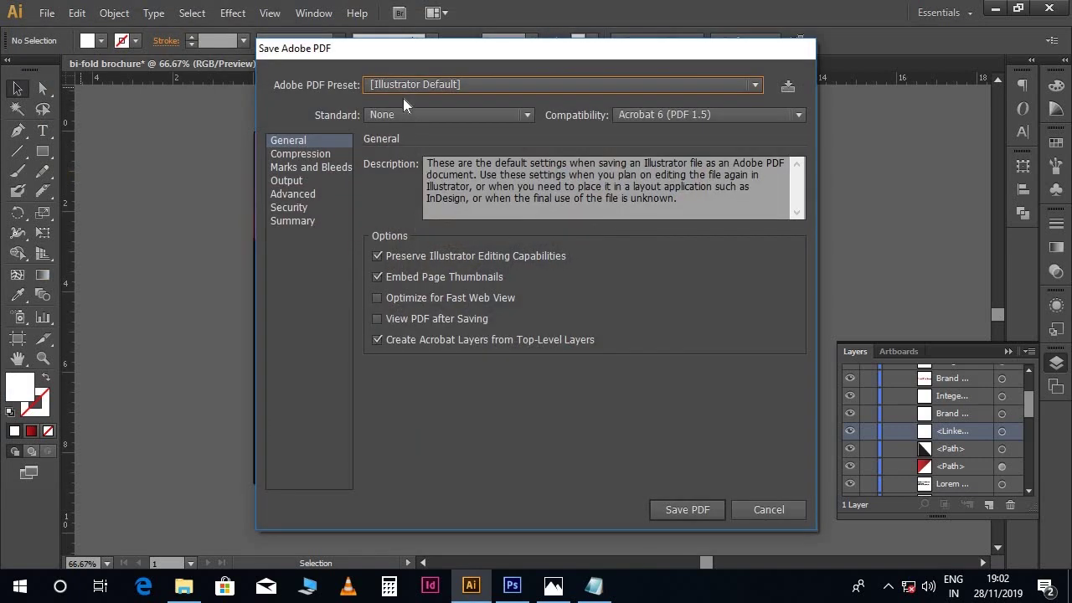
Export the PDF with the [High Quality Print] preset, keeping Maximum image quality.
click(400, 87)
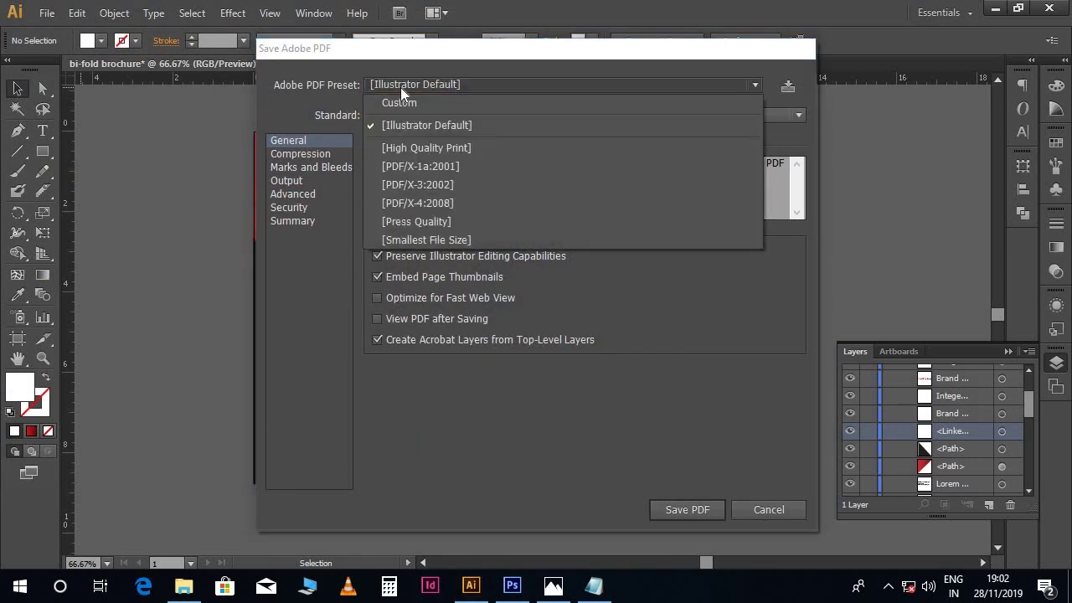
click(421, 148)
click(318, 157)
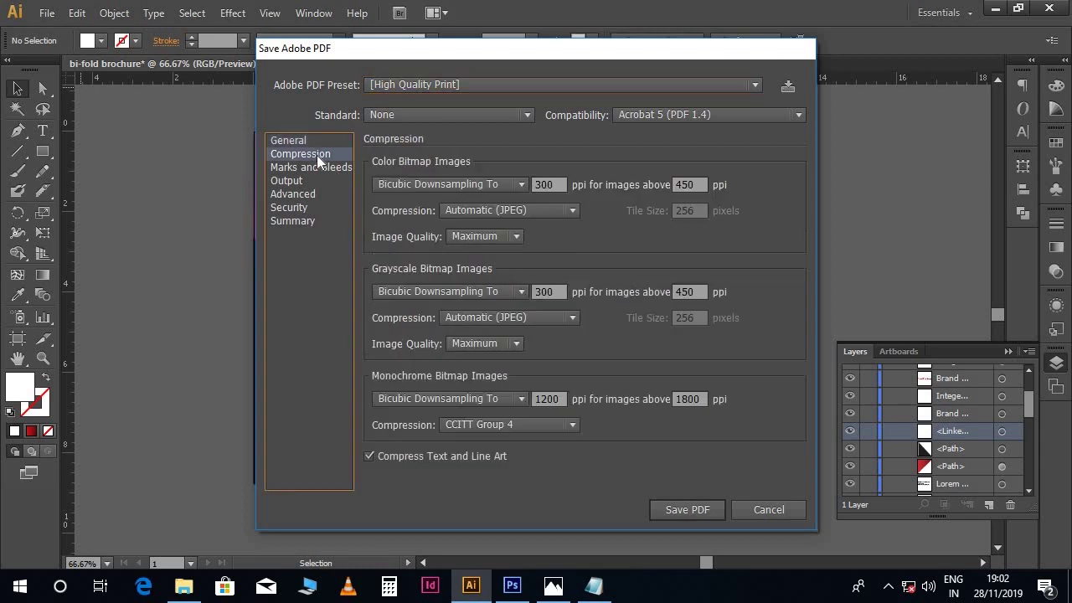
click(473, 236)
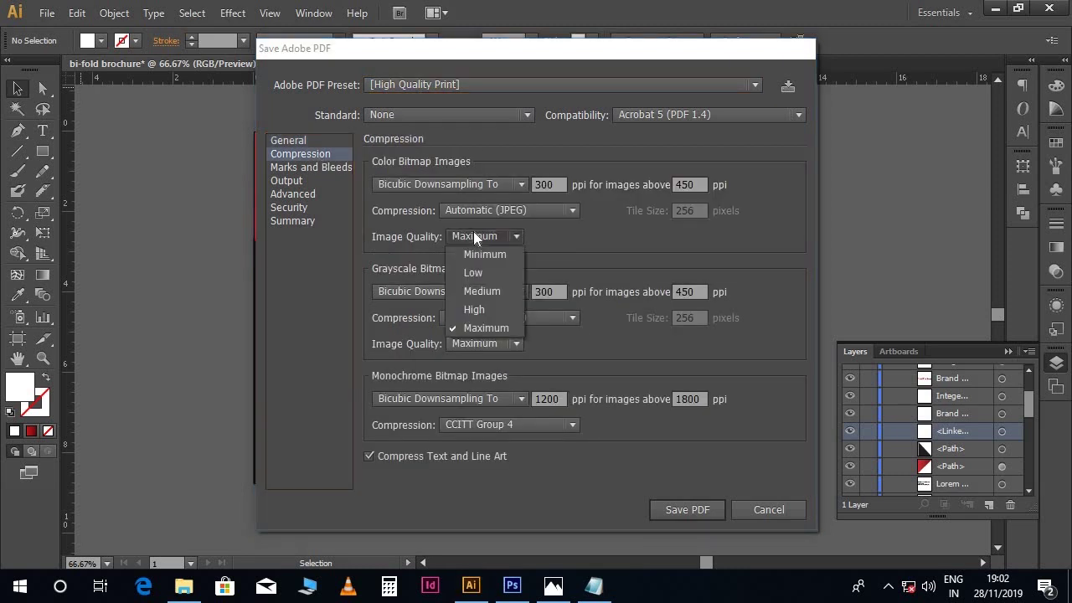
click(473, 236)
click(488, 342)
click(488, 342)
click(676, 511)
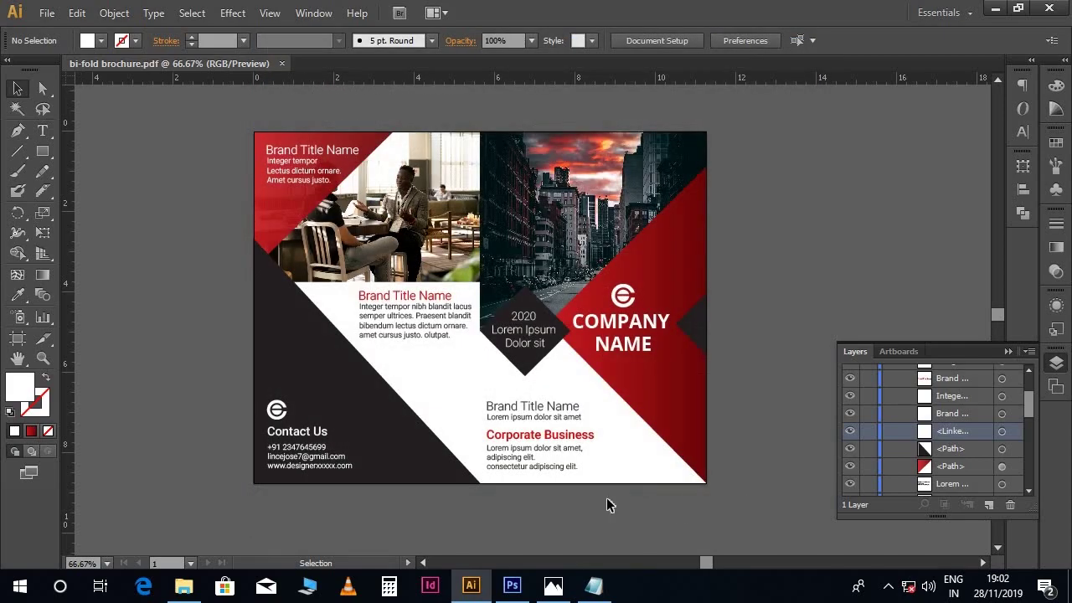
Open bi-fold brochure.pdf from the Bi fold folder in the browser.
click(183, 585)
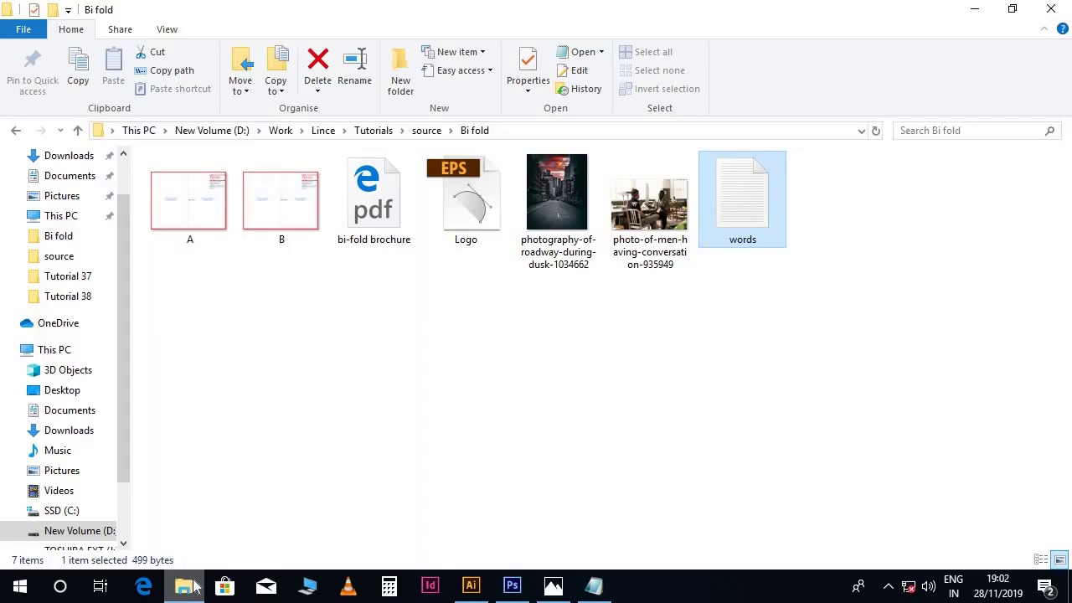
double_click(381, 221)
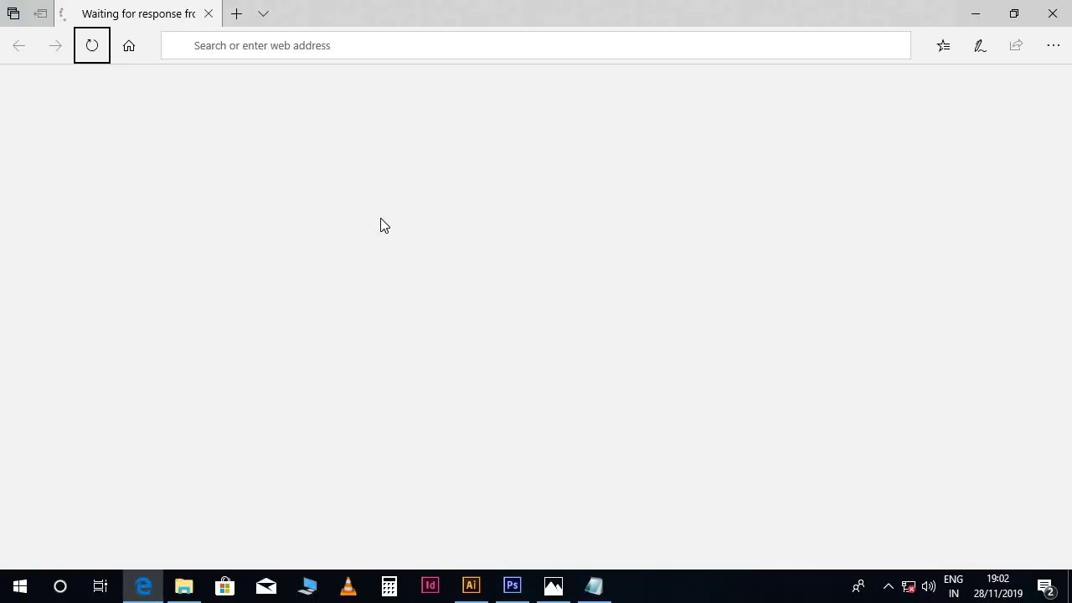
scroll(380, 216, down, 5)
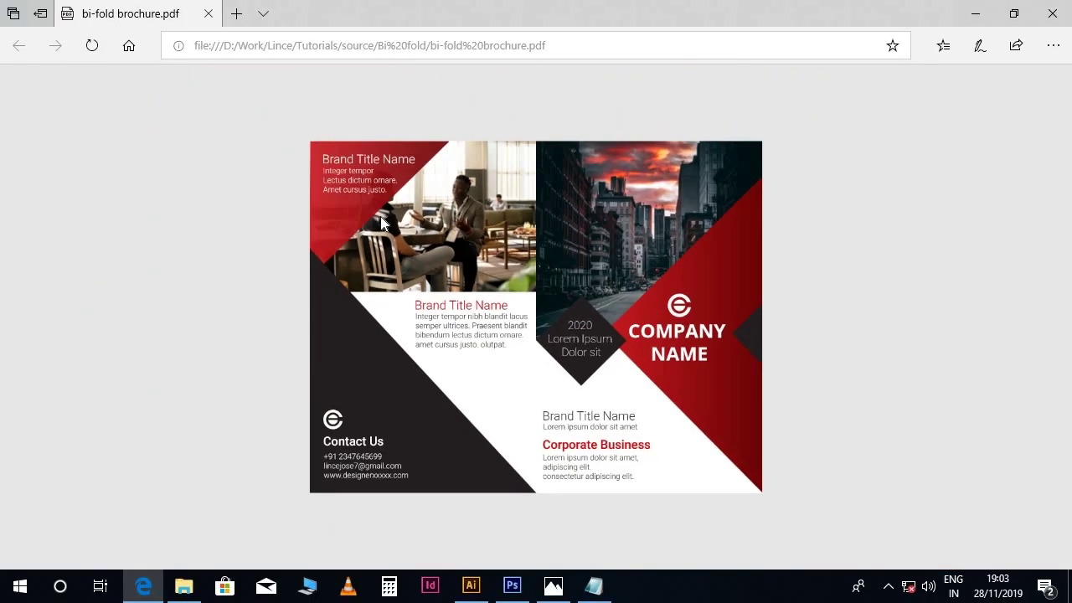